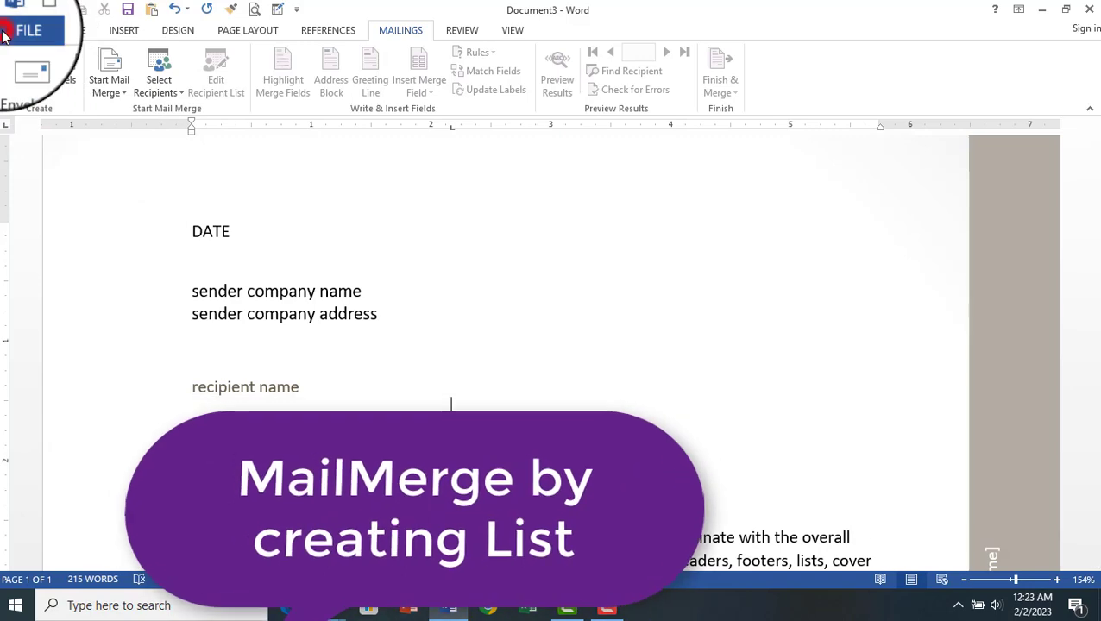
pyautogui.click(19, 31)
pyautogui.click(44, 101)
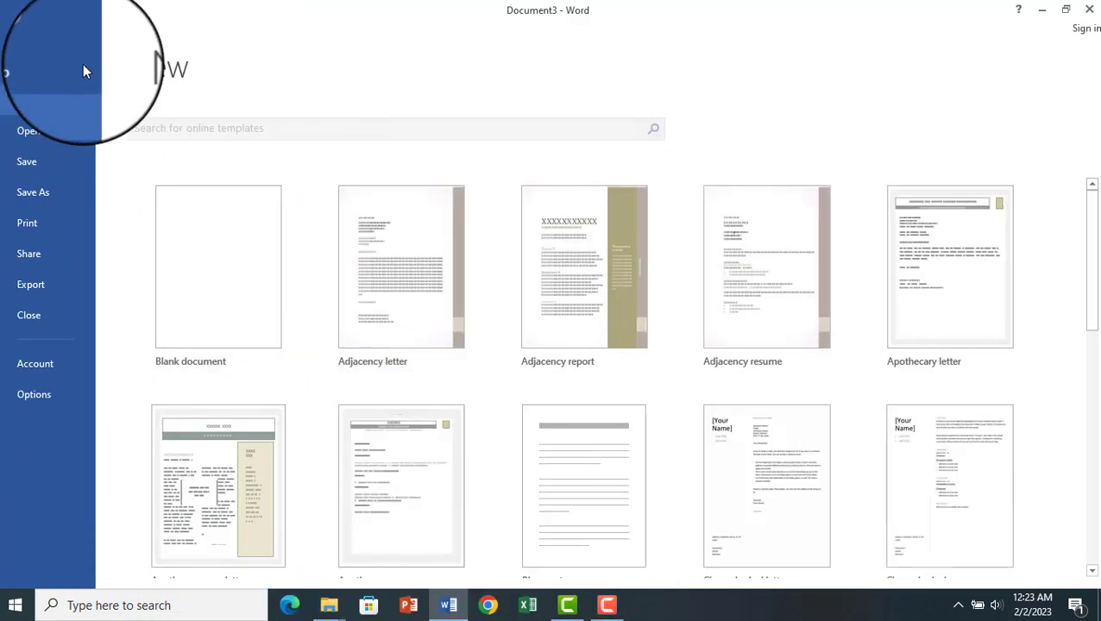
pyautogui.click(29, 27)
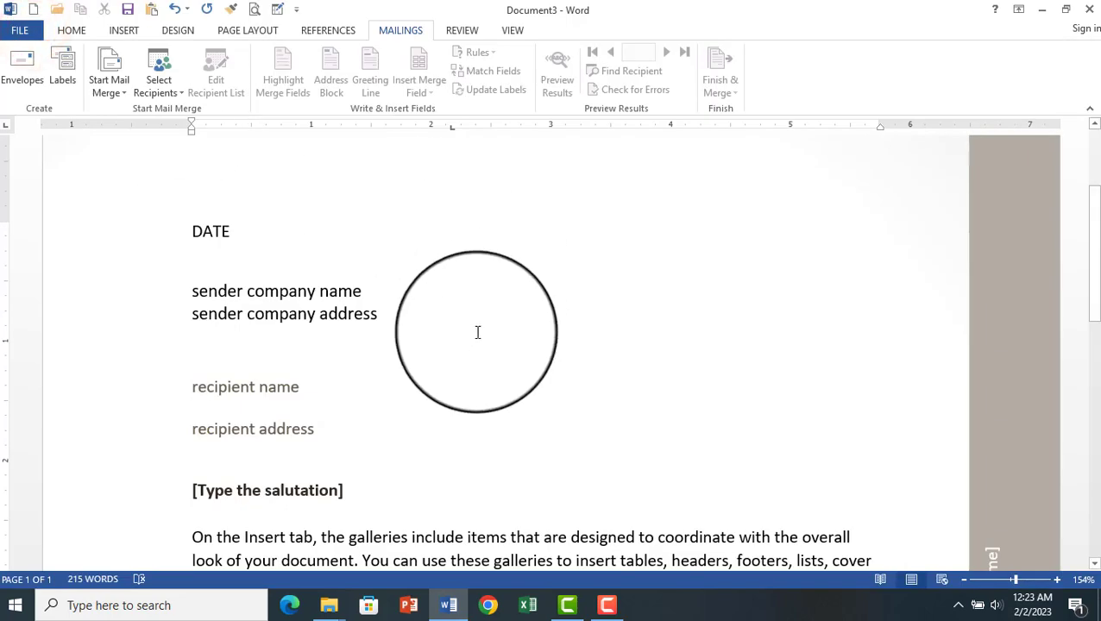
# - Delete the DATE placeholder line above the sender company name in the letter
pyautogui.click(394, 292)
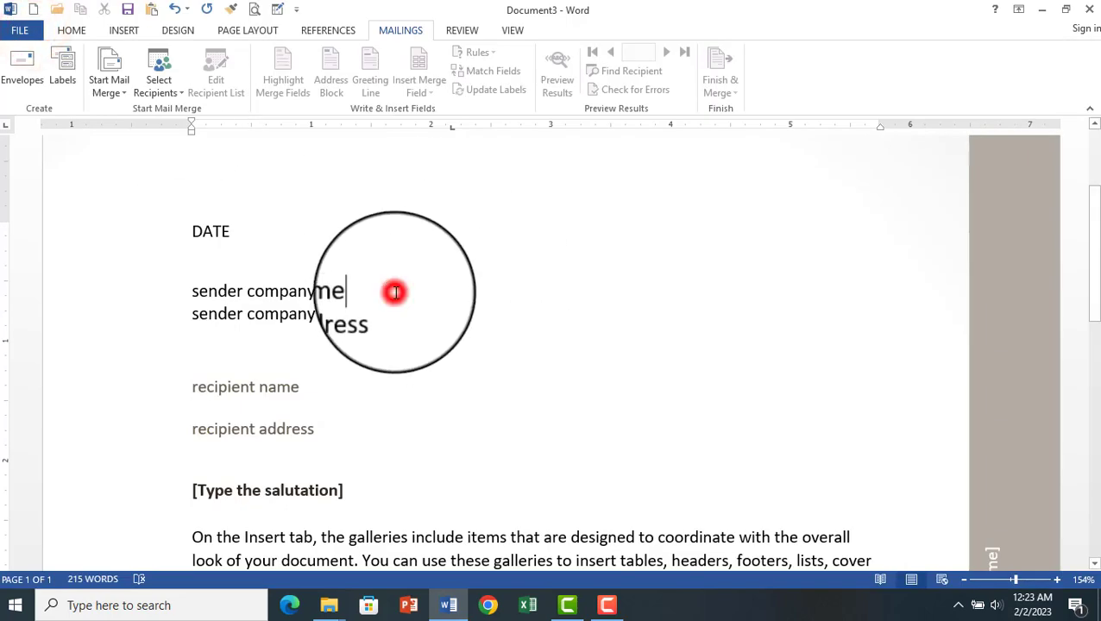
pyautogui.click(234, 233)
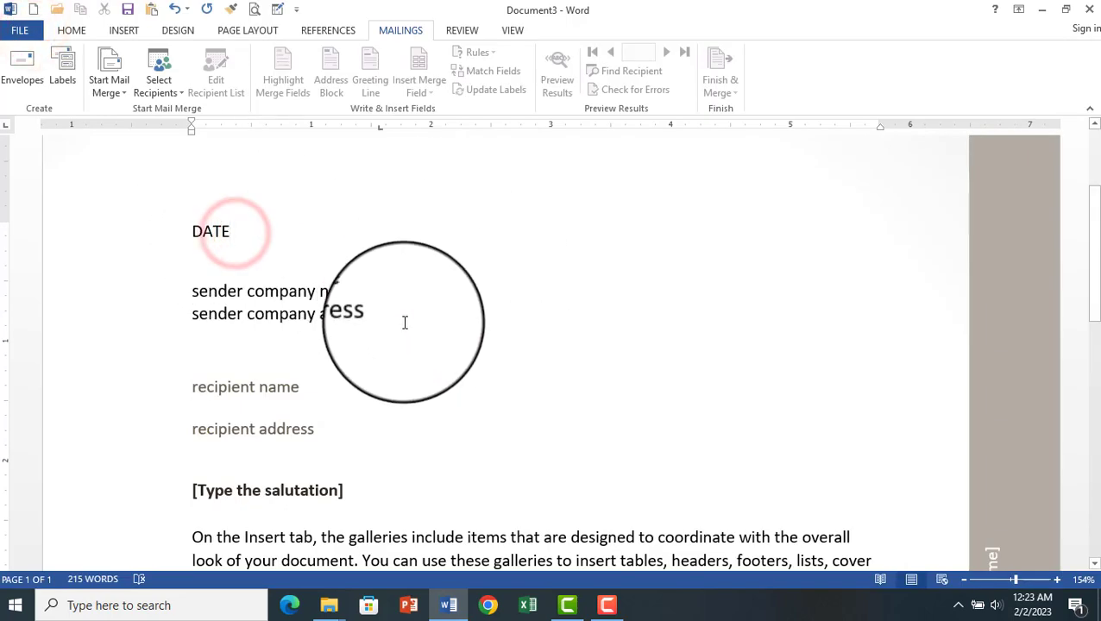
pyautogui.moveTo(319, 247); pyautogui.dragTo(136, 229)
pyautogui.press('Delete')
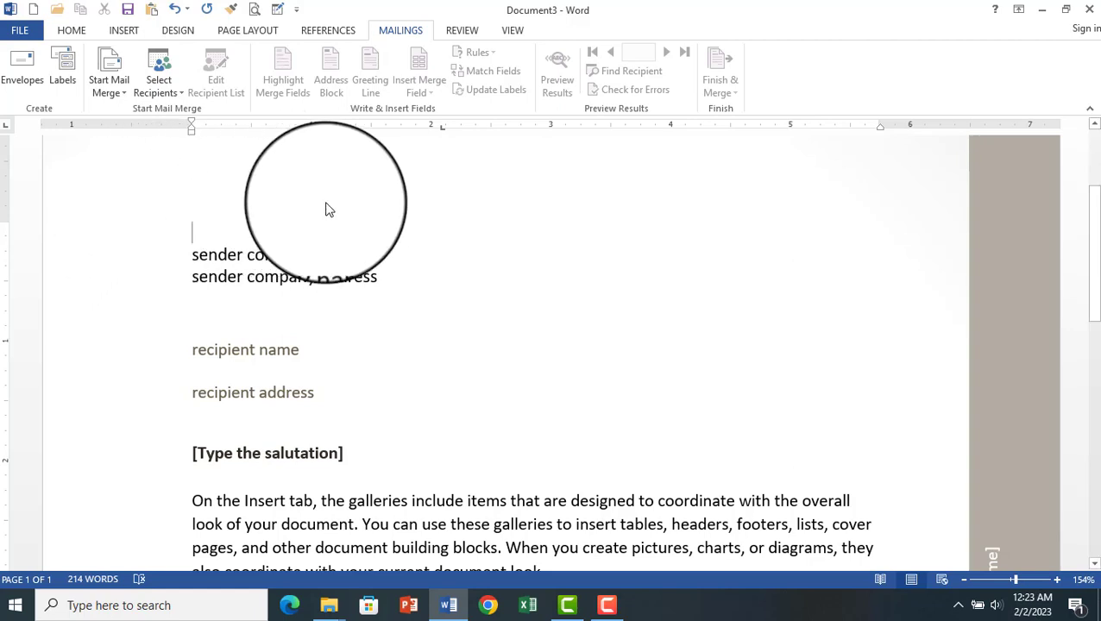
# - Start a newly typed recipient list for the mail merge
pyautogui.click(172, 93)
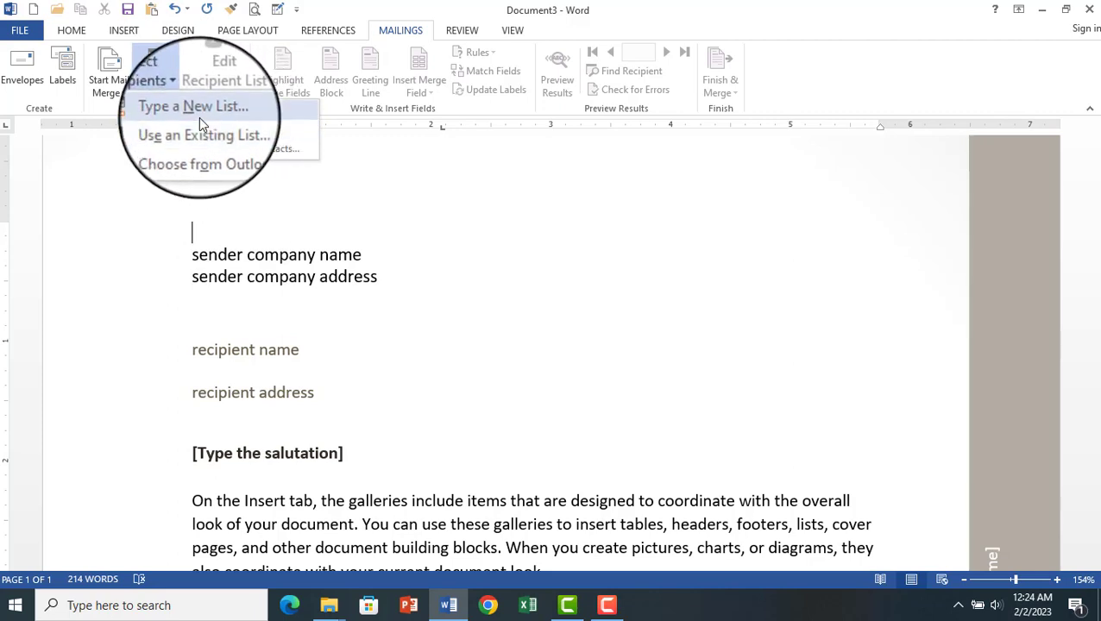
pyautogui.click(198, 118)
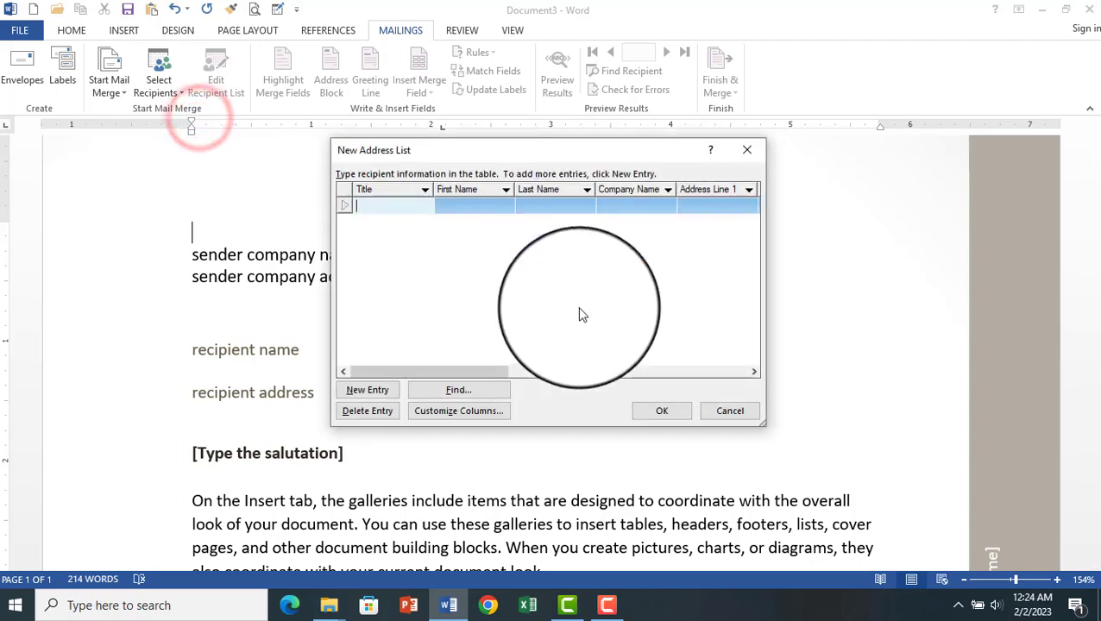
pyautogui.click(483, 412)
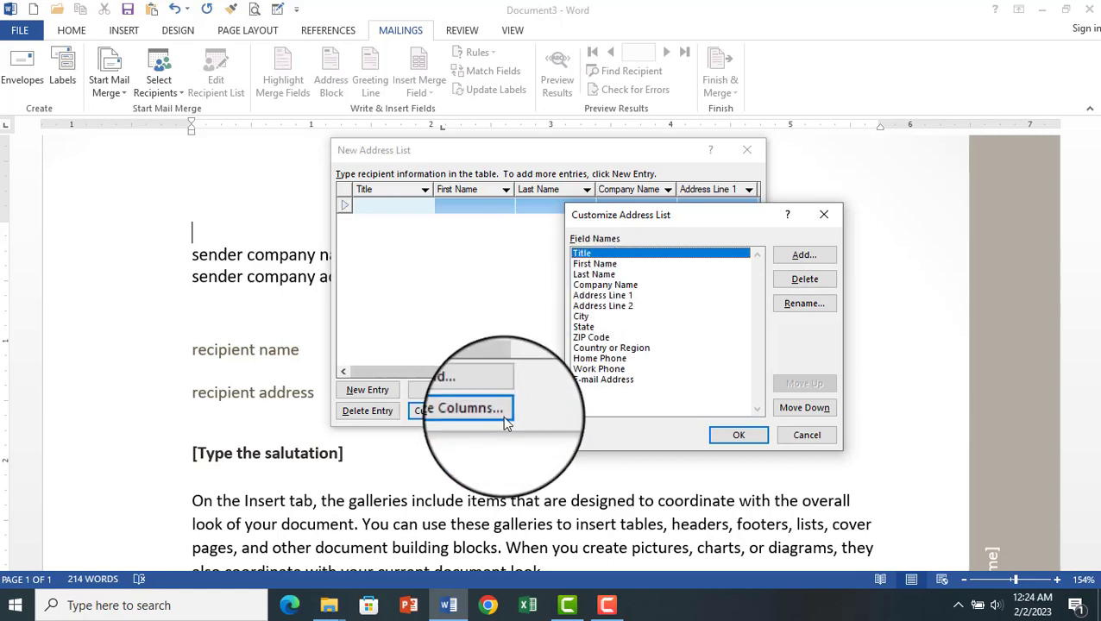
pyautogui.moveTo(637, 216); pyautogui.dragTo(614, 198)
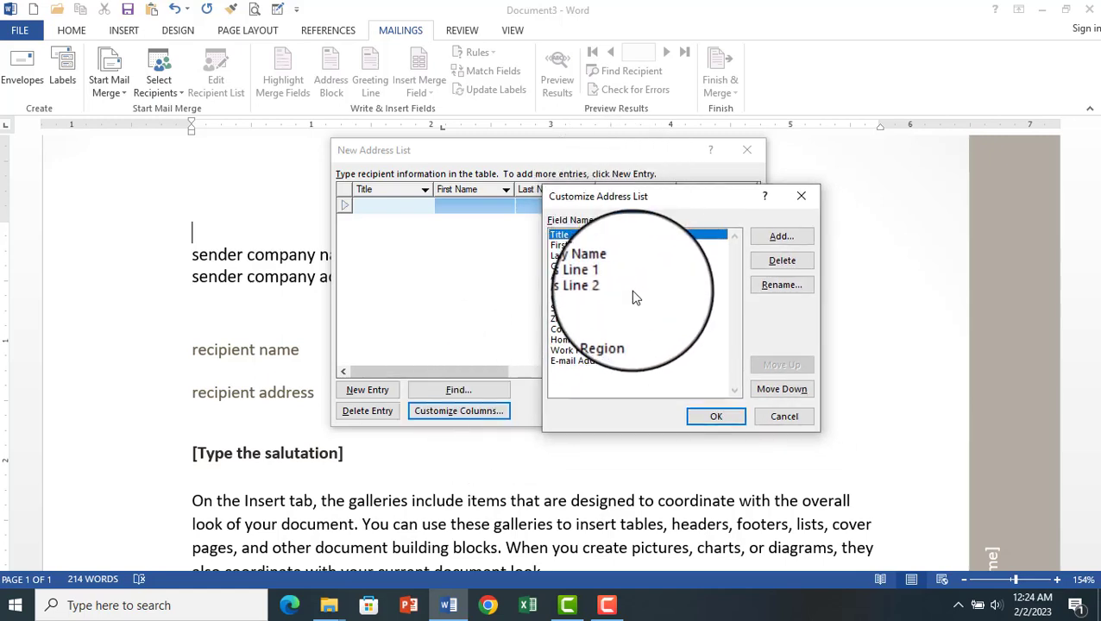
pyautogui.click(784, 416)
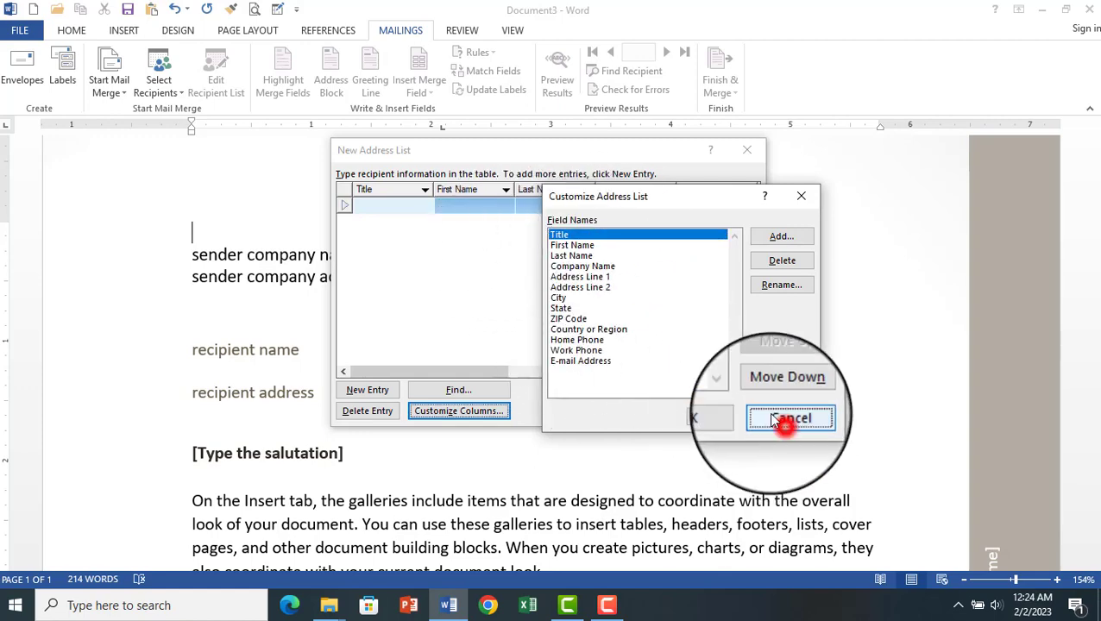
# - Customize the new address list's columns by deleting the Title field
pyautogui.moveTo(602, 159); pyautogui.dragTo(724, 148)
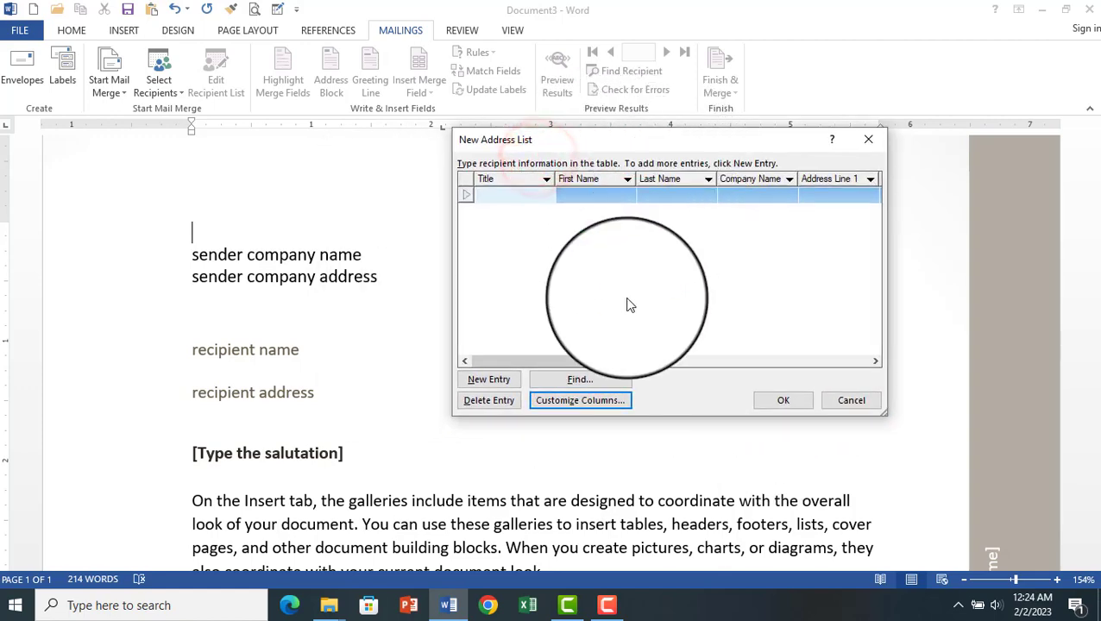
pyautogui.click(600, 405)
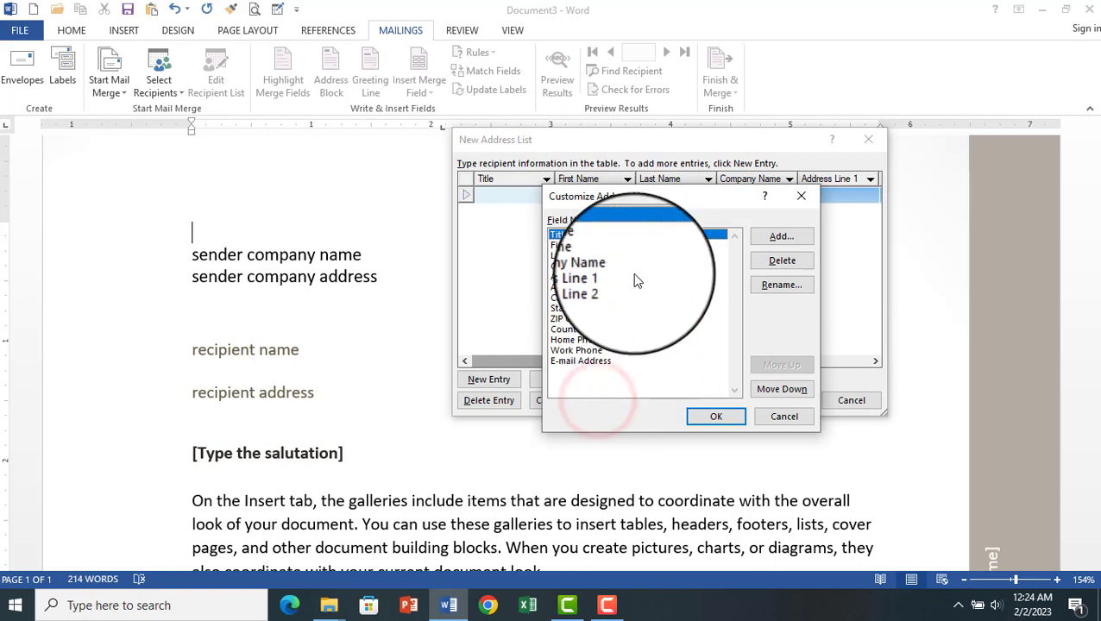
pyautogui.click(784, 261)
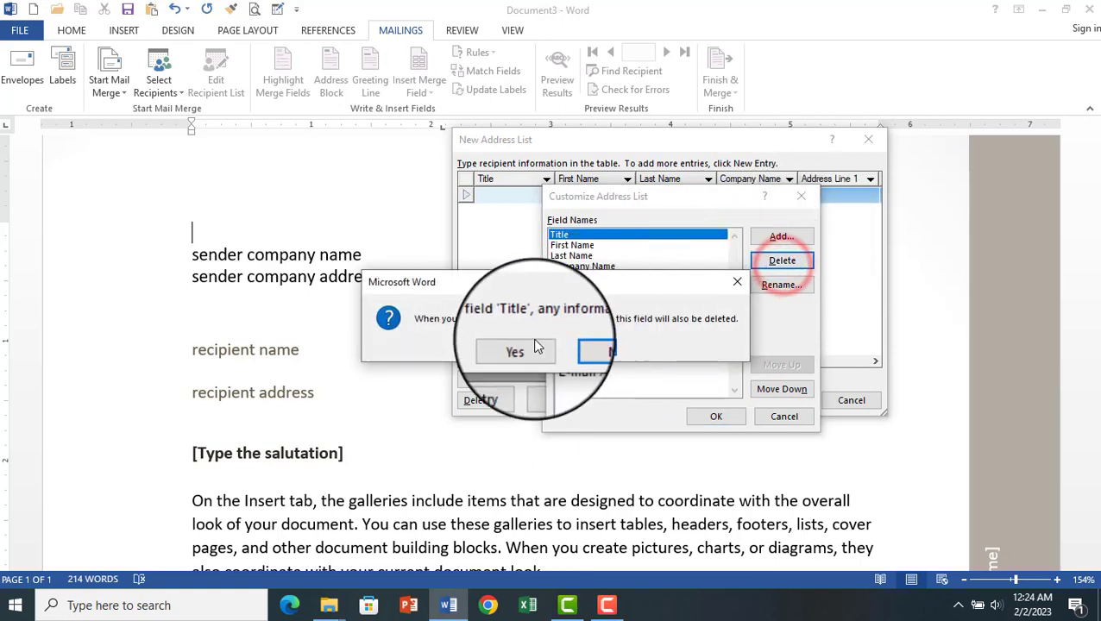
pyautogui.click(528, 345)
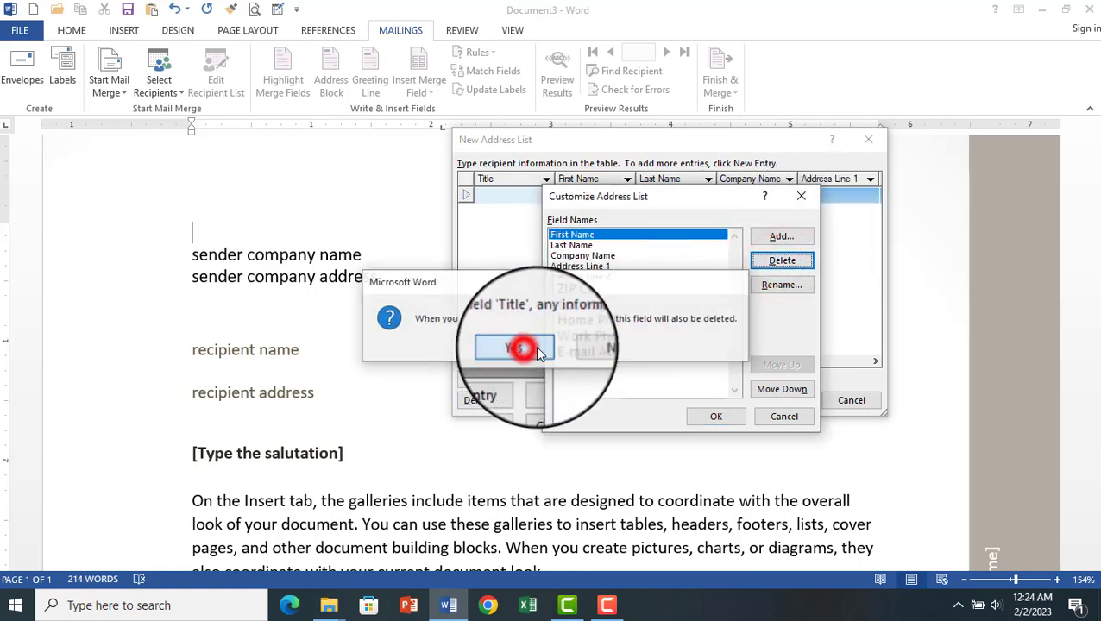
# - Rename the First Name field of the address list to "COMP Name"
pyautogui.click(784, 285)
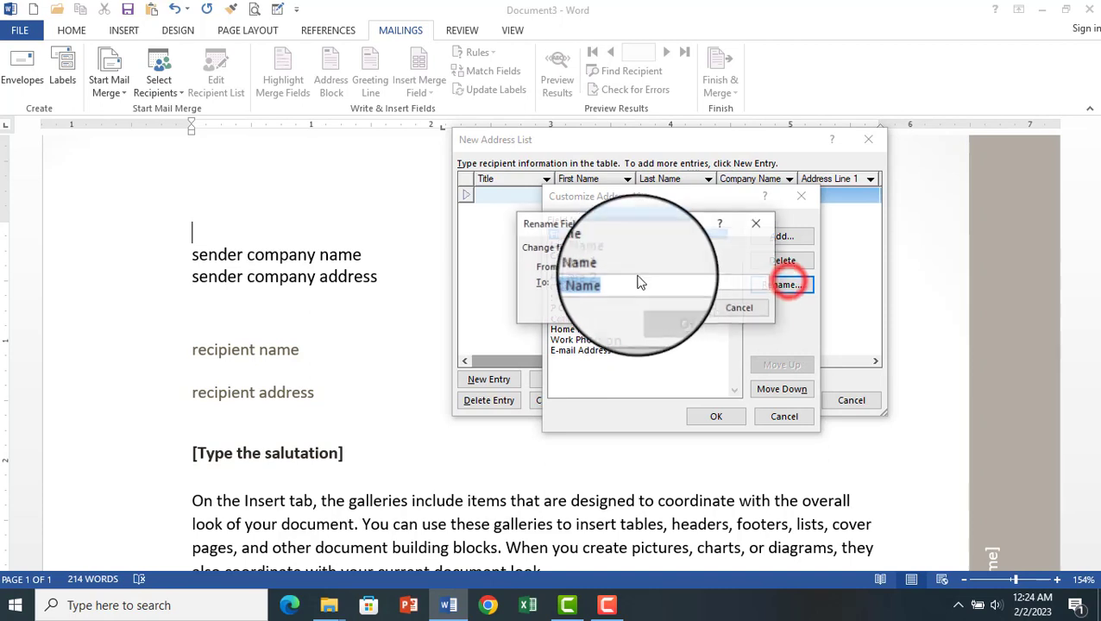
pyautogui.click(592, 282)
pyautogui.press('BackSpace')
pyautogui.press('BackSpace')
pyautogui.press('BackSpace')
pyautogui.press('BackSpace')
pyautogui.press('BackSpace')
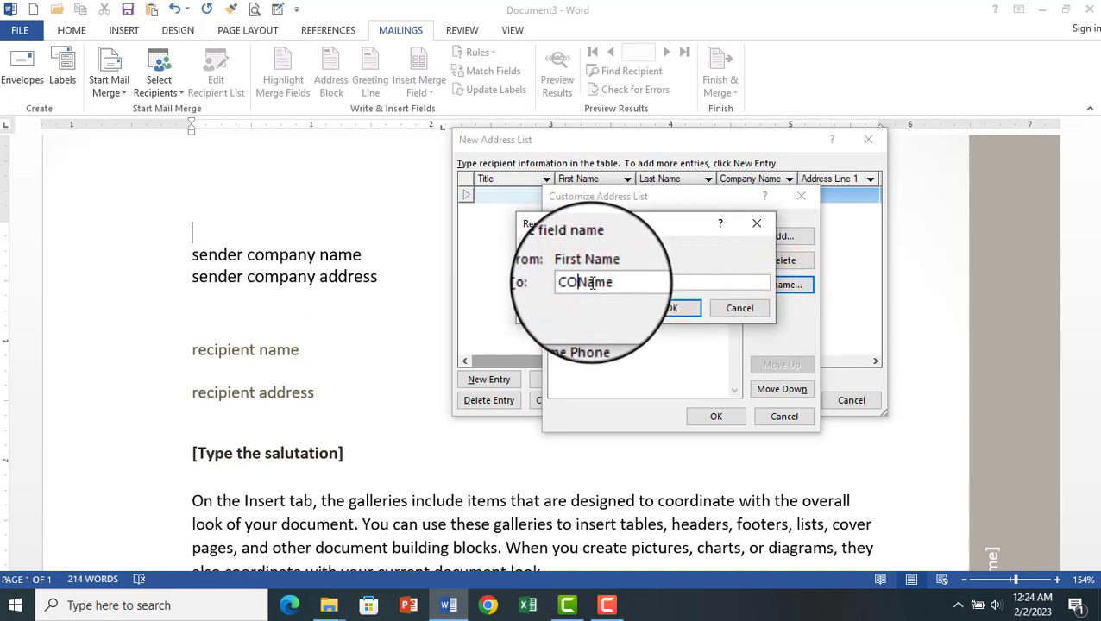
pyautogui.write('COMP')
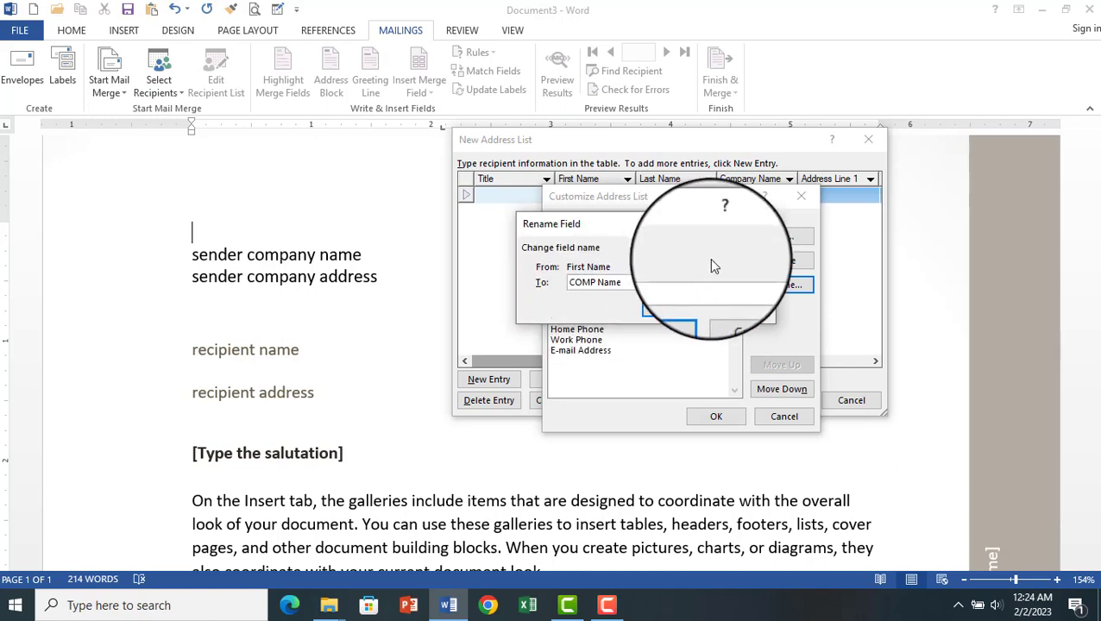
pyautogui.click(680, 308)
# - Delete the Last Name field from the address list
pyautogui.click(577, 245)
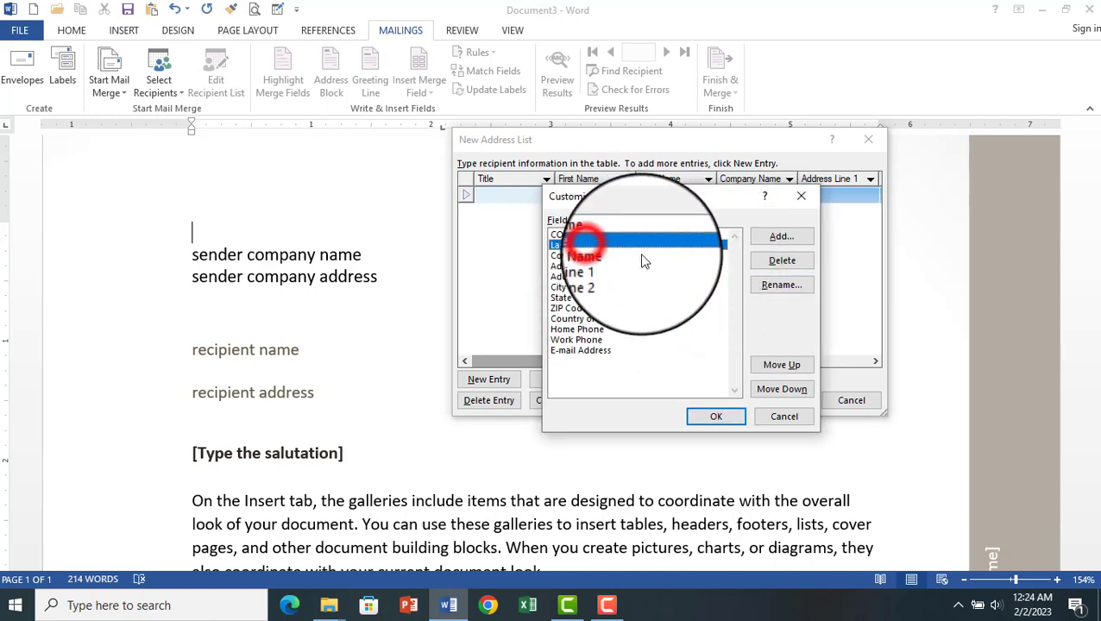
pyautogui.click(781, 260)
pyautogui.click(522, 346)
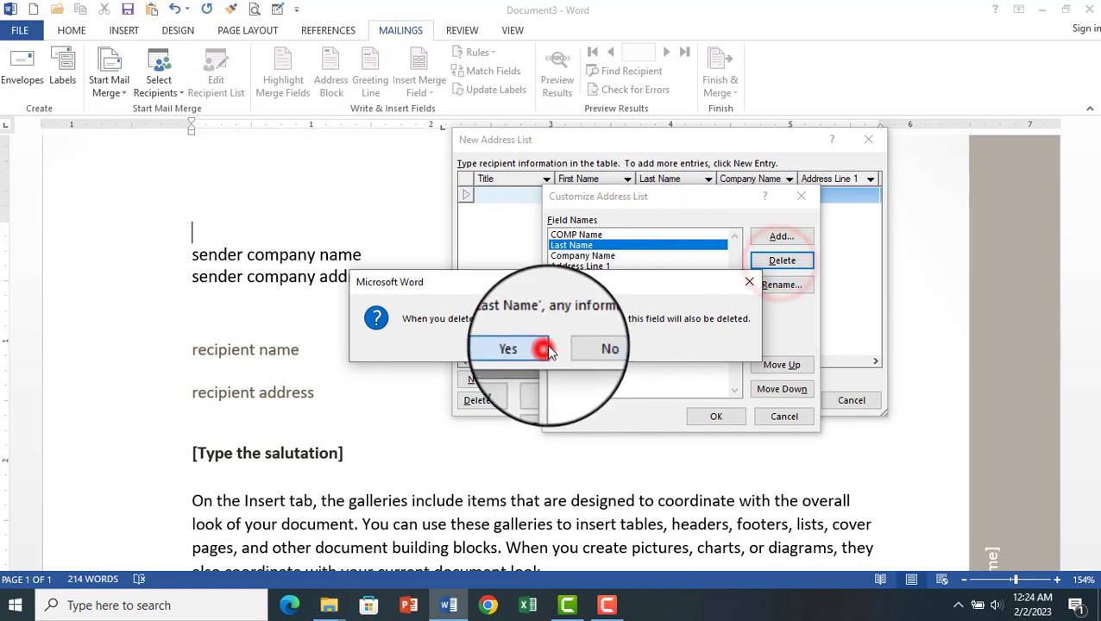
# - Rename the Company Name field of the address list to "Company ADDRESS"
pyautogui.click(595, 246)
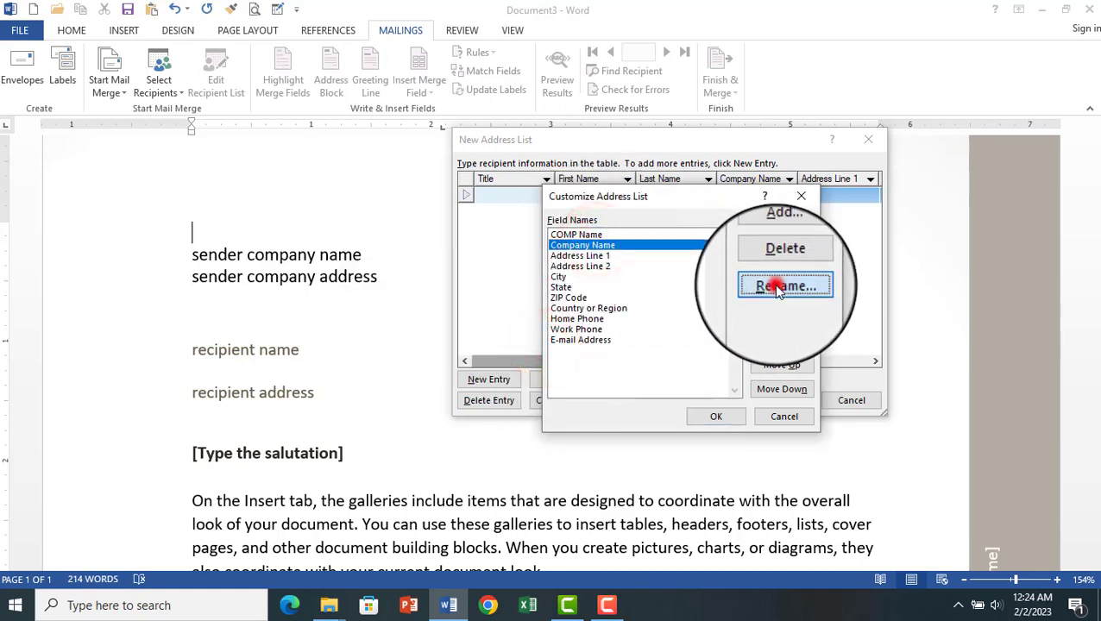
pyautogui.click(781, 287)
pyautogui.click(648, 284)
pyautogui.press('BackSpace')
pyautogui.press('BackSpace')
pyautogui.press('BackSpace')
pyautogui.press('BackSpace')
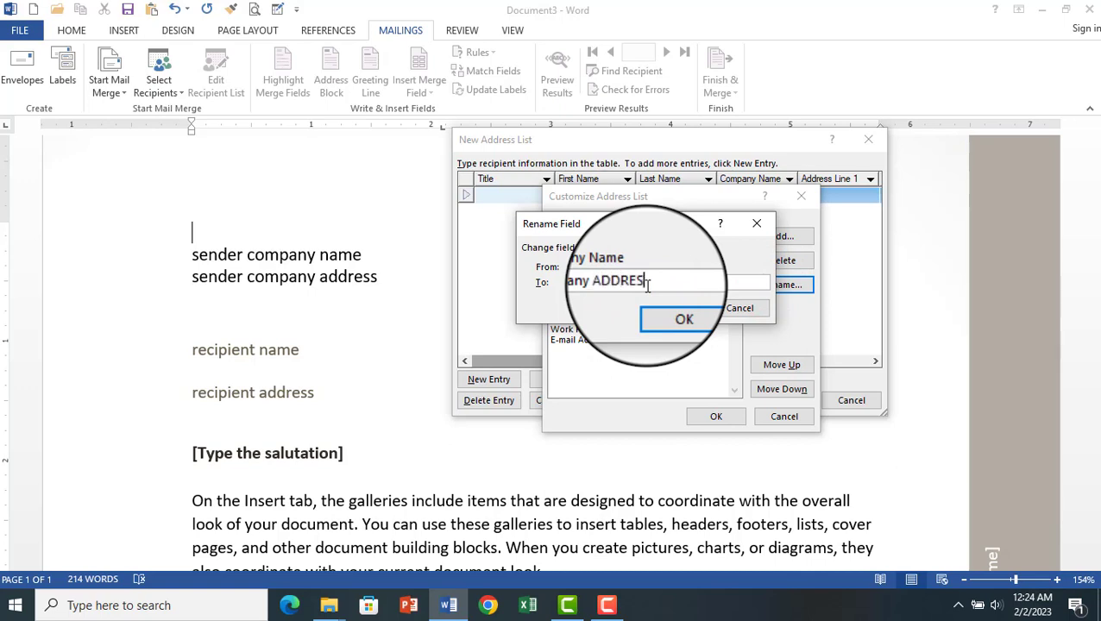
pyautogui.click(684, 316)
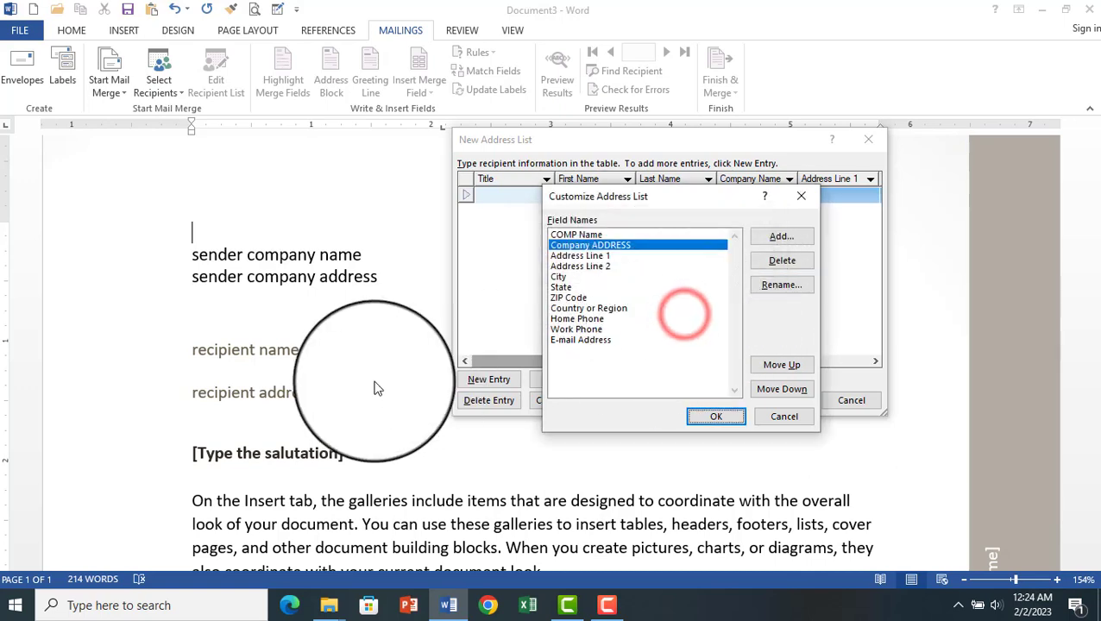
# - Delete the Address Line 1 field from the address list
pyautogui.click(581, 265)
pyautogui.click(615, 255)
pyautogui.click(782, 261)
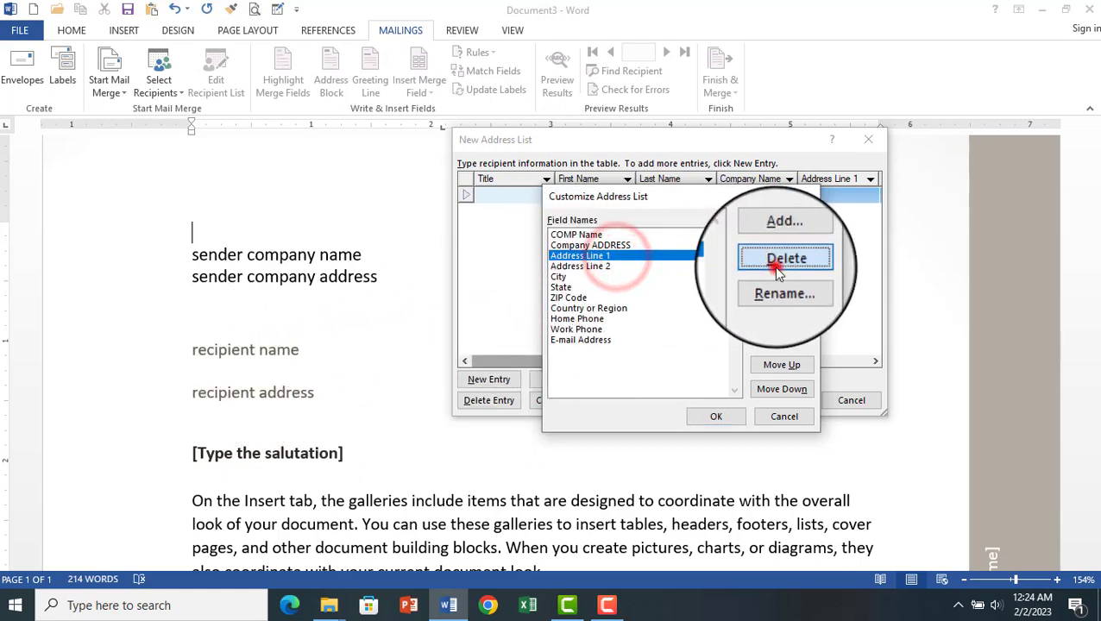
pyautogui.click(509, 348)
# - Rename the Address Line 2 field of the address list to "RECIPIENT NAME"
pyautogui.click(600, 257)
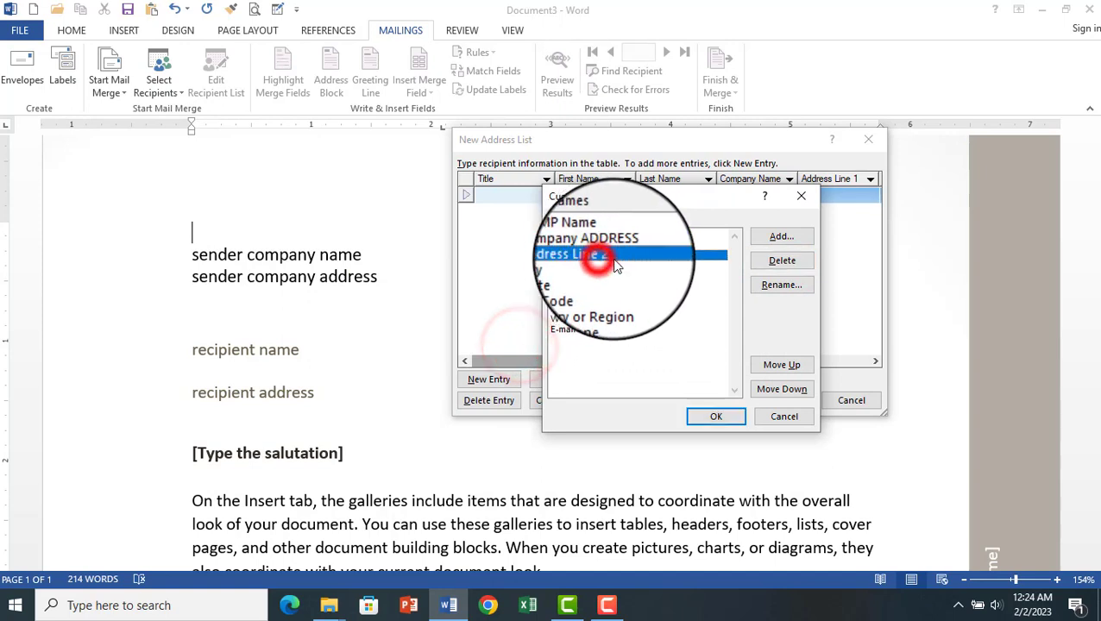
pyautogui.click(784, 285)
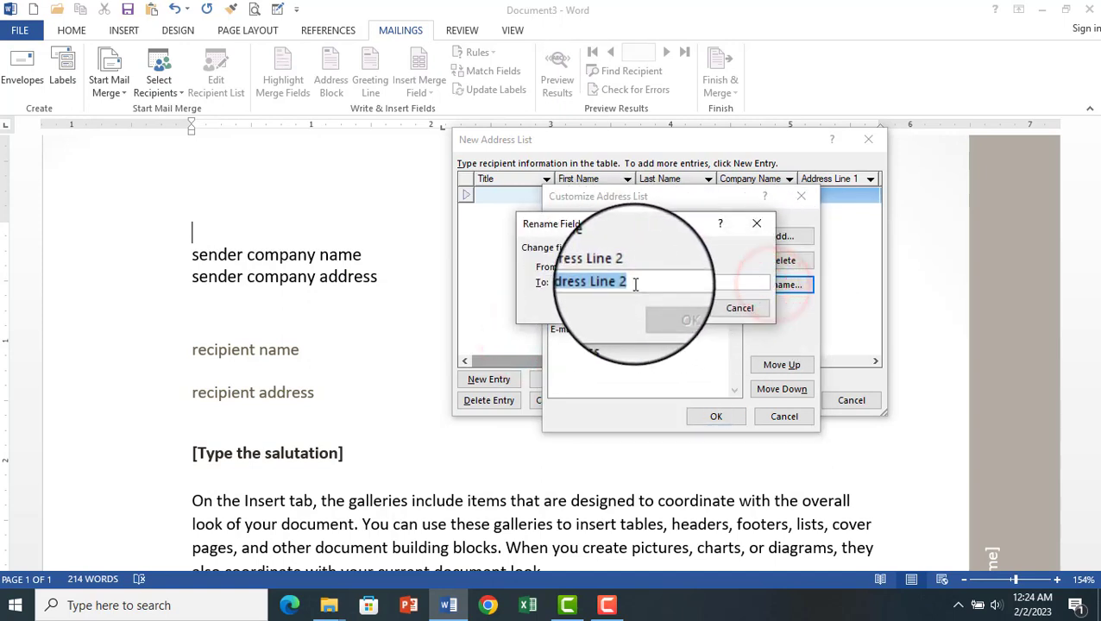
pyautogui.moveTo(641, 284); pyautogui.dragTo(523, 285)
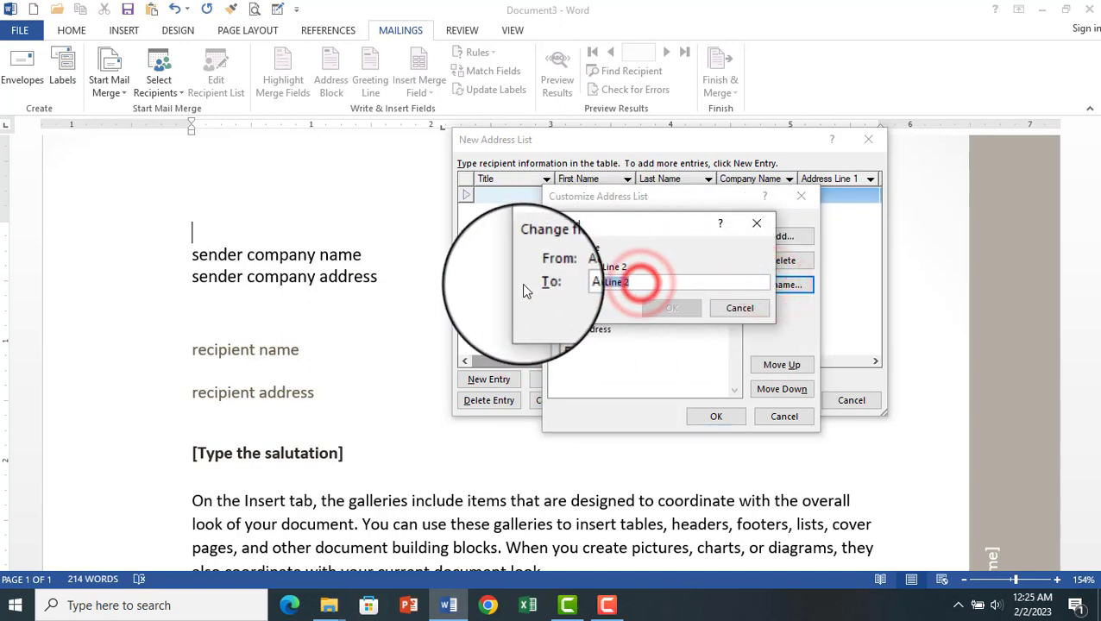
pyautogui.press('BackSpace')
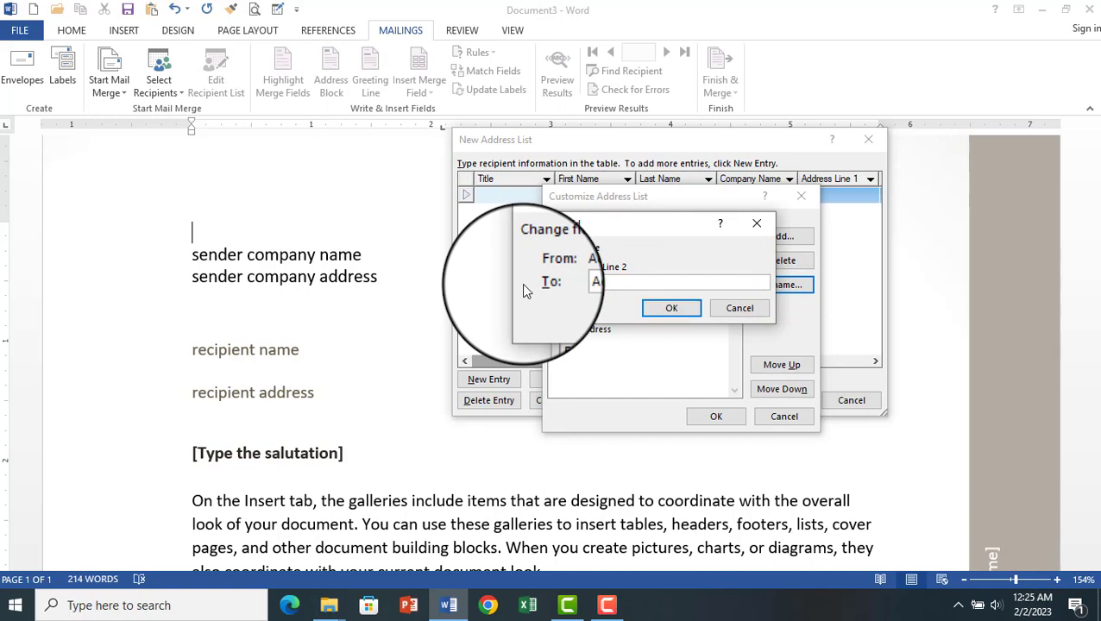
pyautogui.press('BackSpace')
pyautogui.write('RECIPIENT NAME')
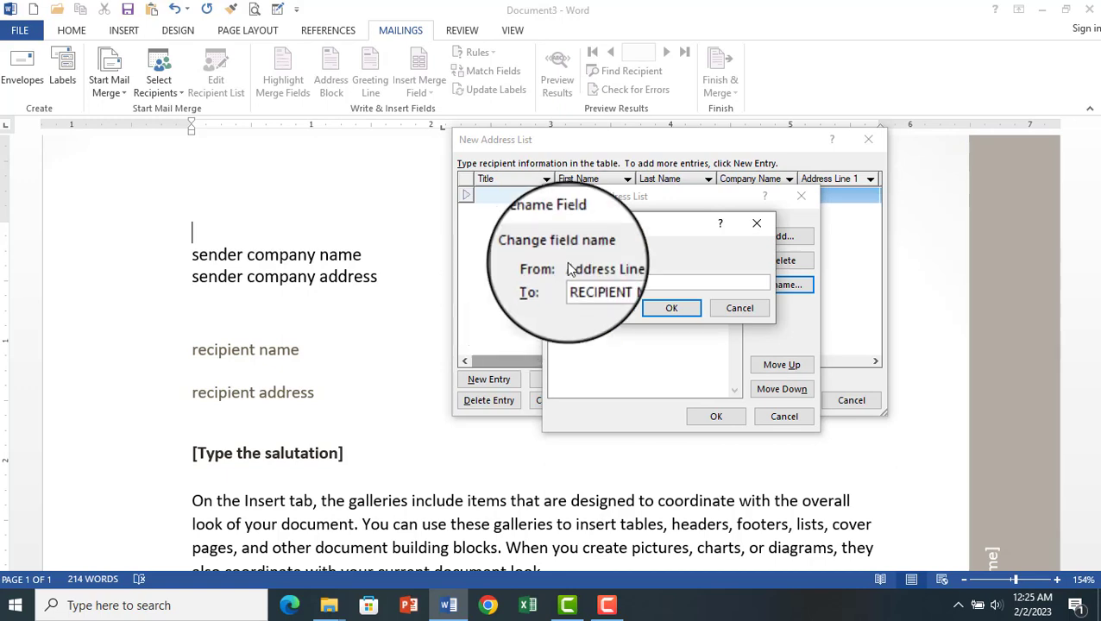
pyautogui.click(649, 310)
# - Rename the City field of the address list to "RECIPIENT ADDRESS"
pyautogui.click(569, 265)
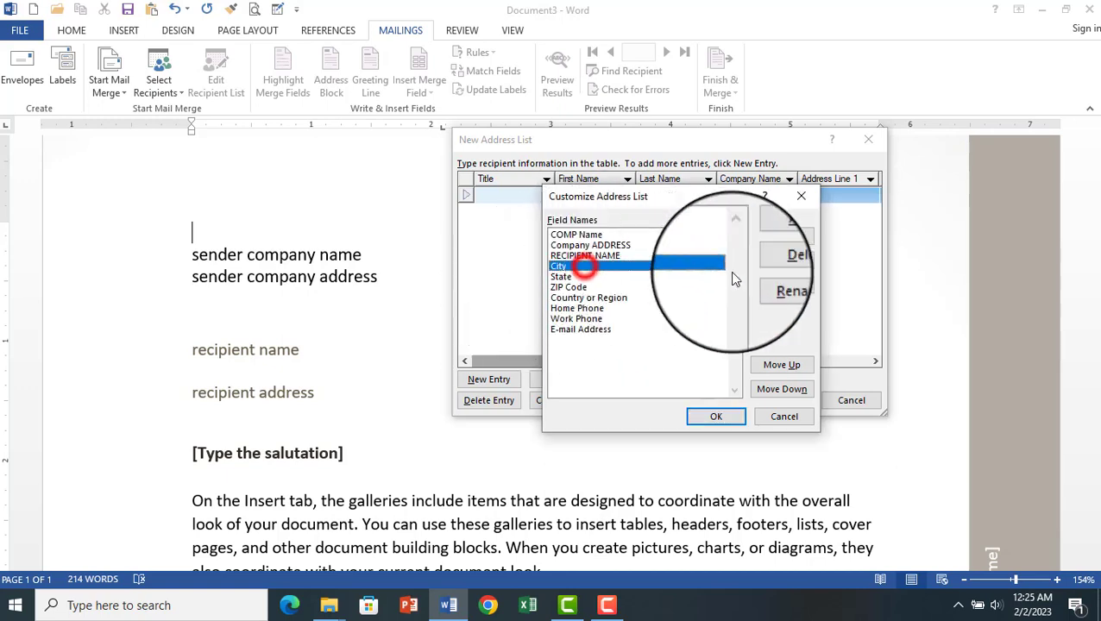
pyautogui.click(772, 284)
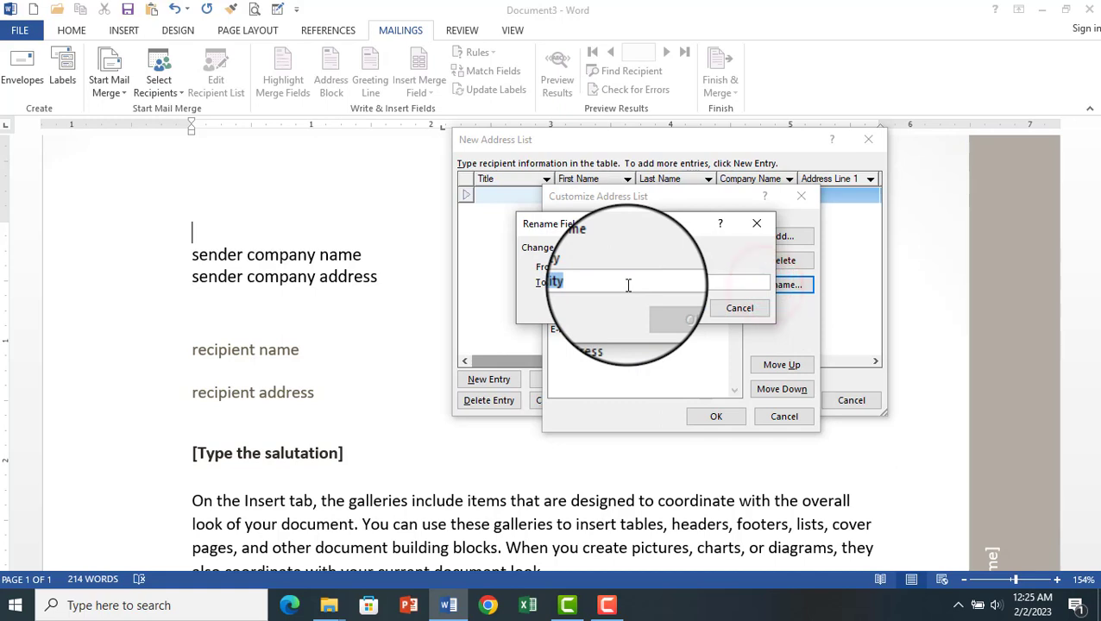
pyautogui.write('ECIPIENT ADDRES')
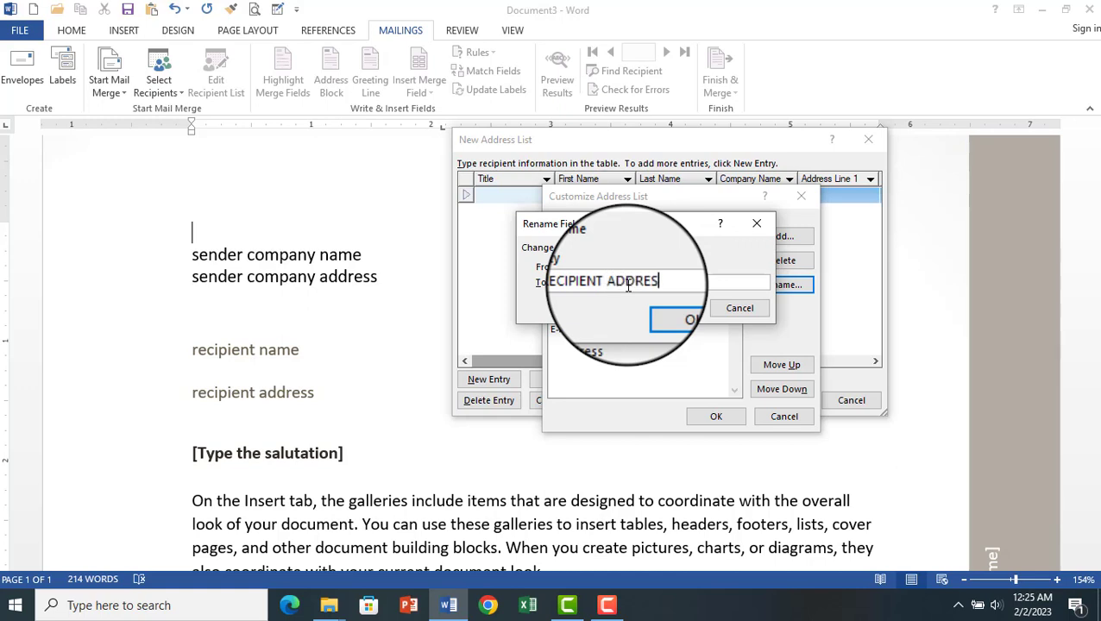
pyautogui.write('ECIPIENT ADDRESS')
pyautogui.click(679, 308)
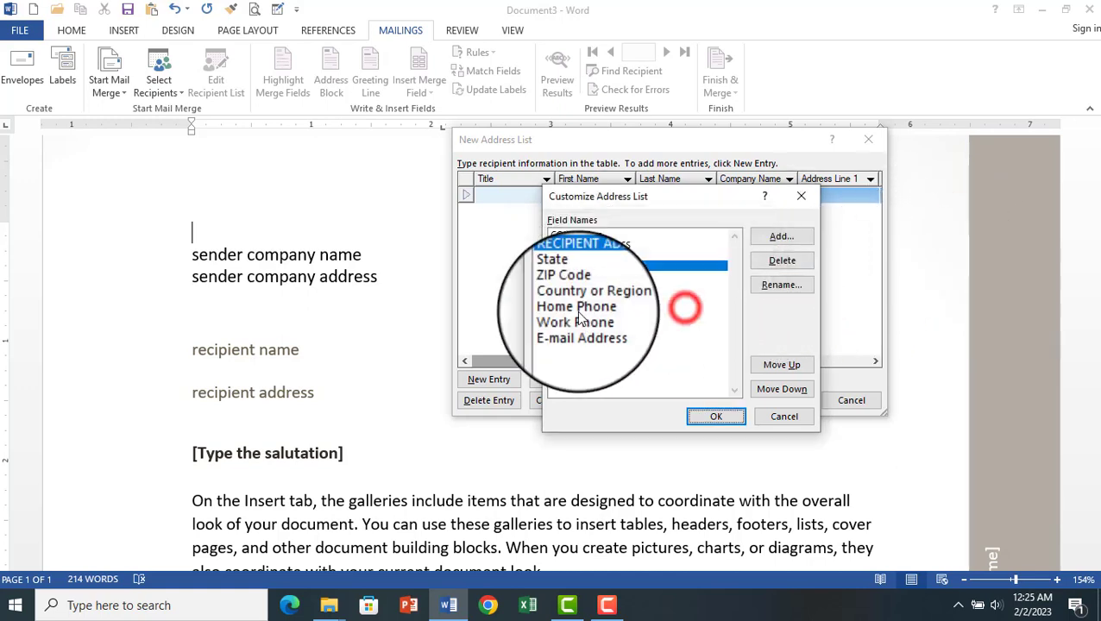
# - Delete the E-mail Address and Work Phone fields from the address list
pyautogui.click(596, 327)
pyautogui.click(782, 259)
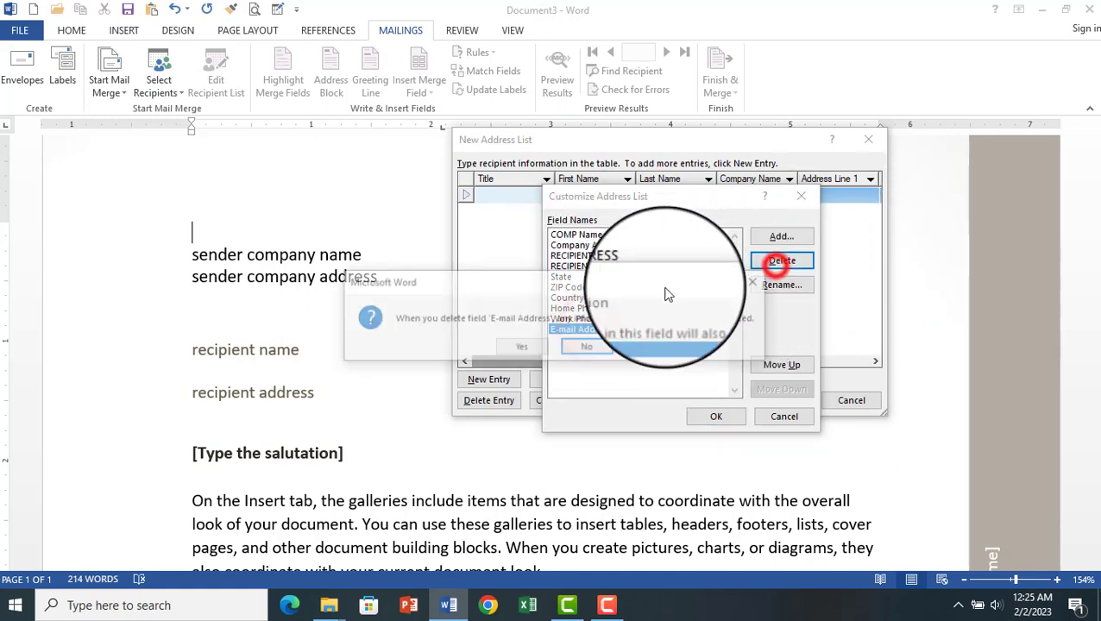
pyautogui.click(513, 350)
pyautogui.click(782, 260)
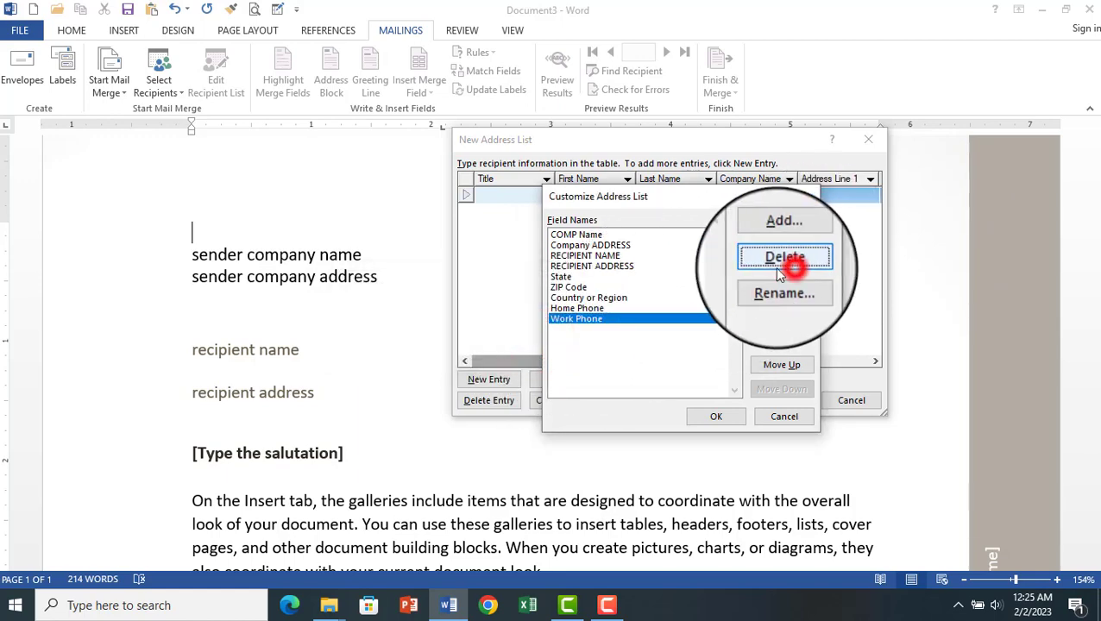
pyautogui.click(521, 347)
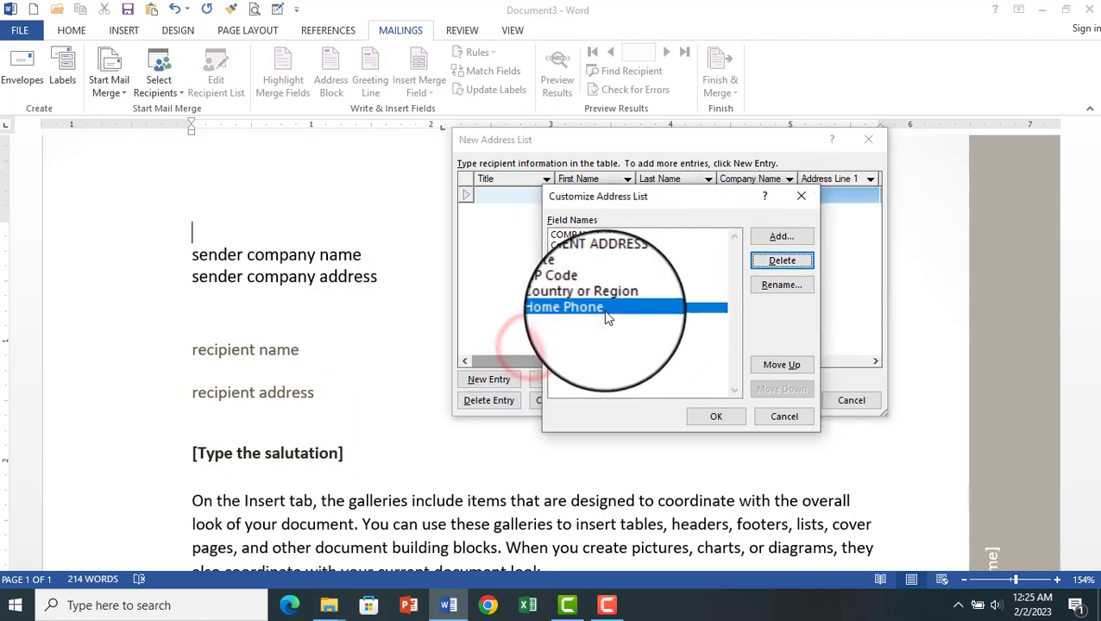
# - Delete the Home Phone, Country or Region, ZIP Code and State fields and accept the customized address list columns
pyautogui.click(781, 259)
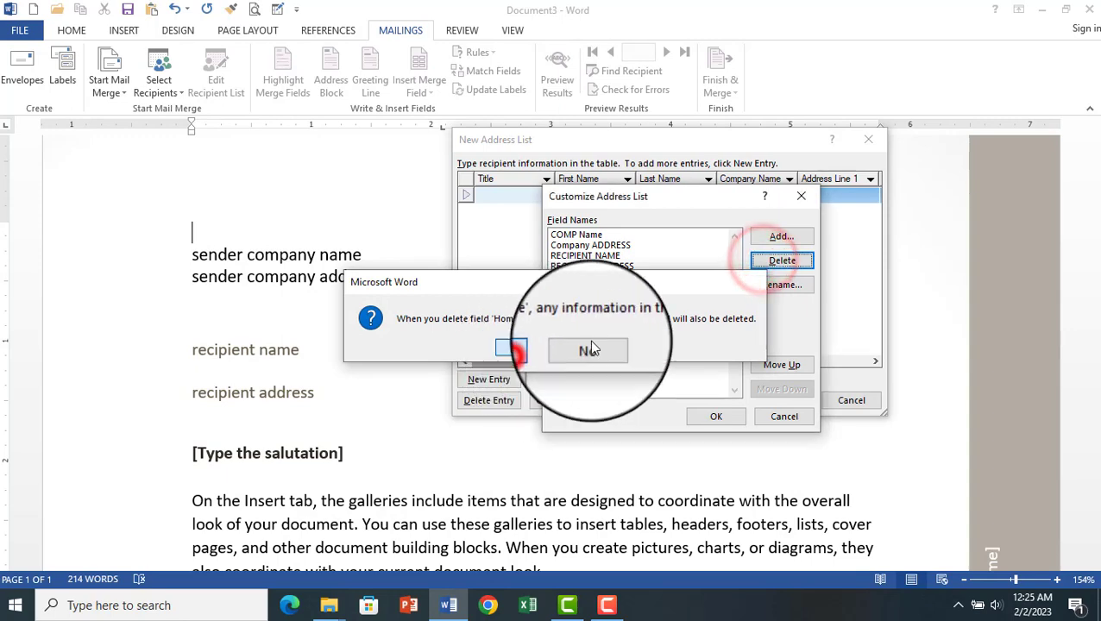
pyautogui.click(521, 349)
pyautogui.click(777, 261)
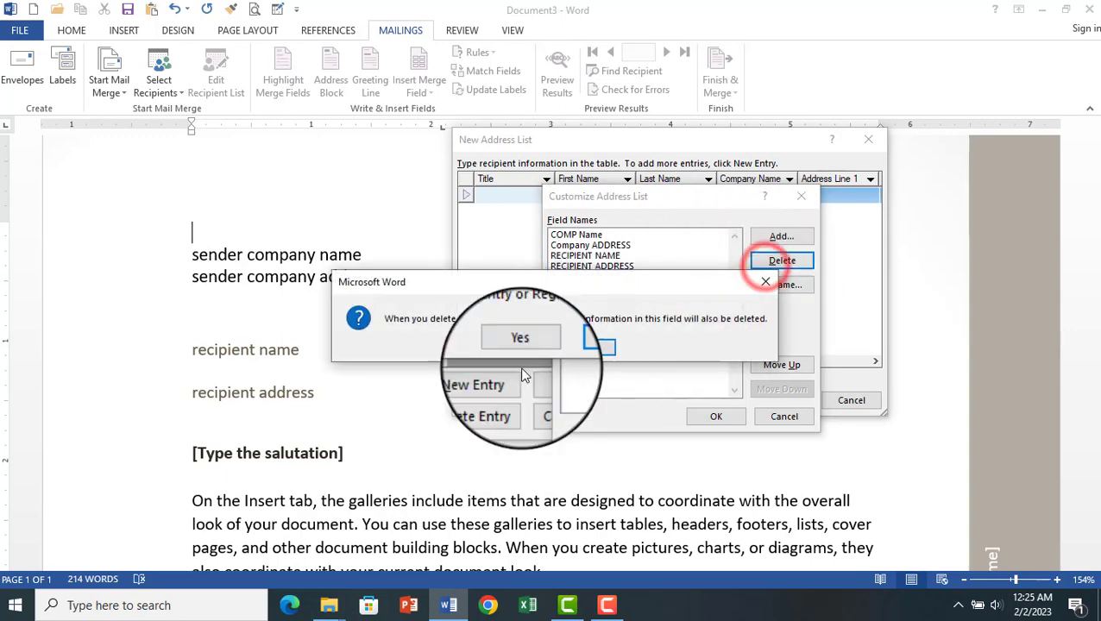
pyautogui.click(518, 349)
pyautogui.click(777, 259)
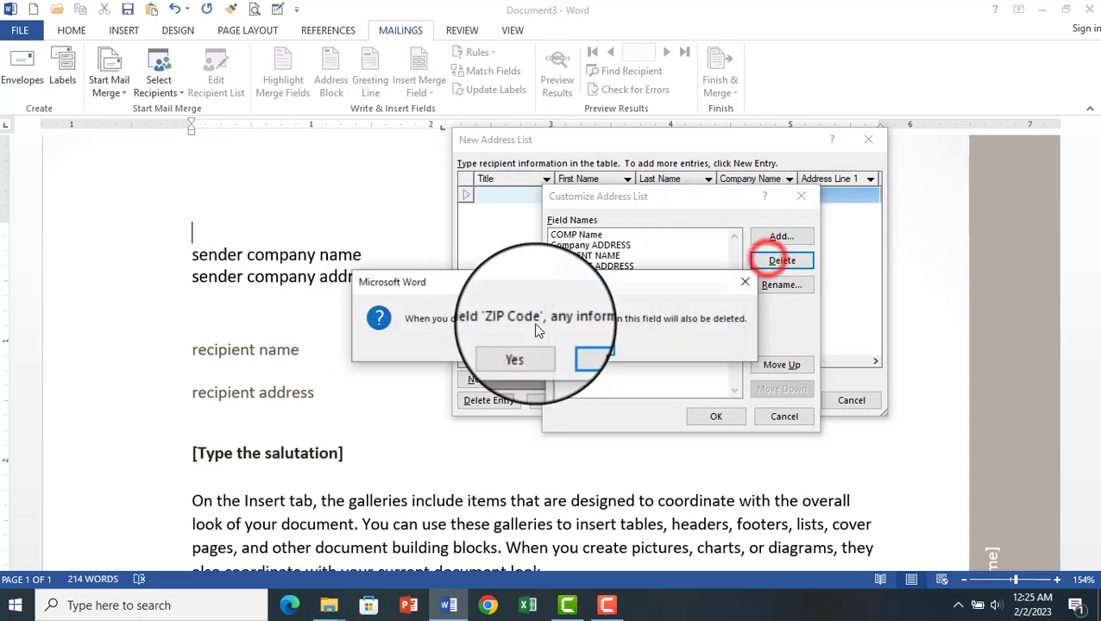
pyautogui.click(518, 350)
pyautogui.click(782, 261)
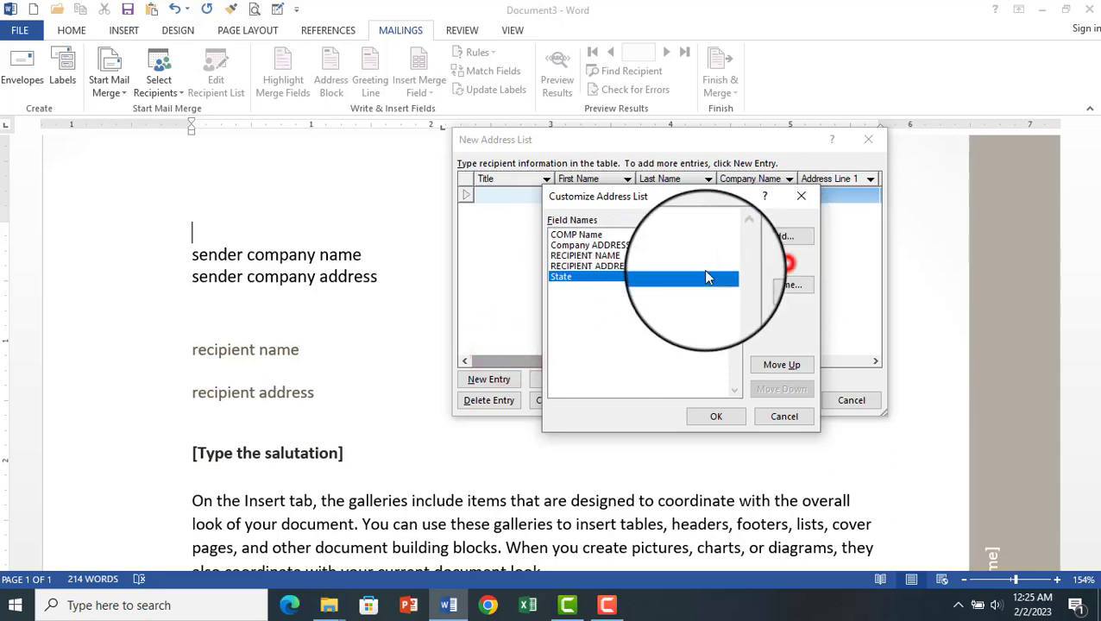
pyautogui.click(516, 349)
pyautogui.click(714, 416)
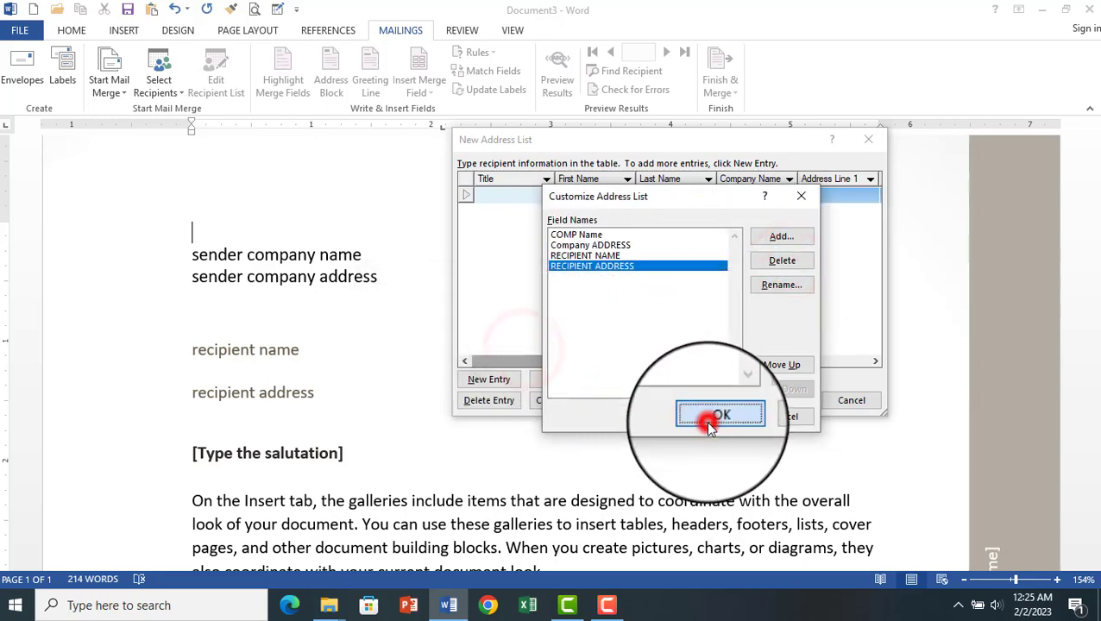
# - Fill in the first address list entry with company name ABC, the company address, the recipient's name and the recipient's address
pyautogui.click(492, 194)
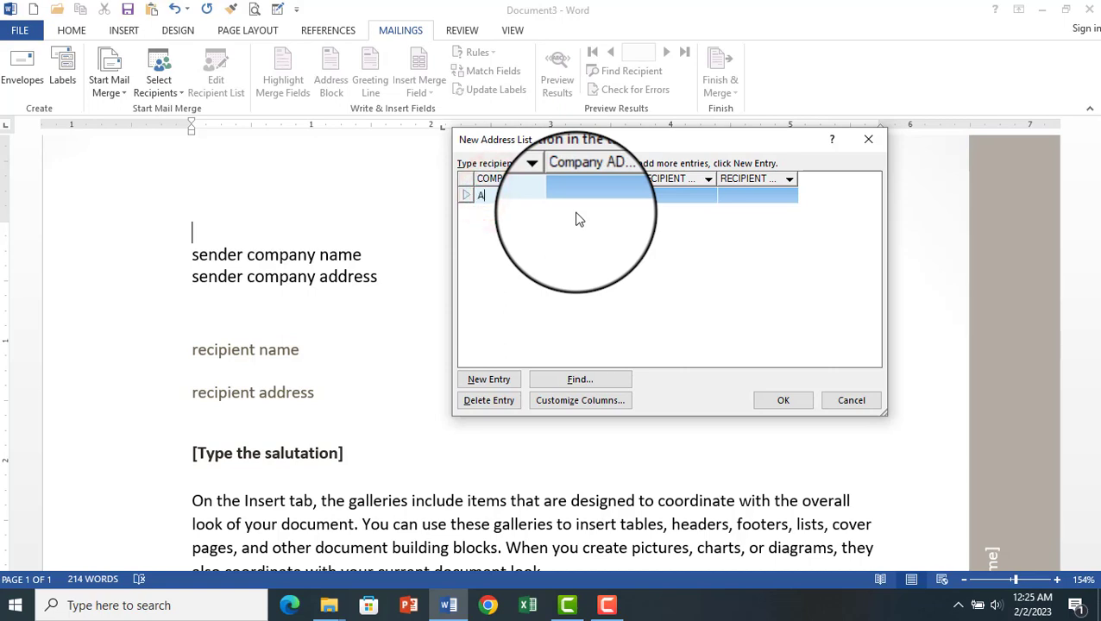
pyautogui.write('ABC')
pyautogui.press('Tab')
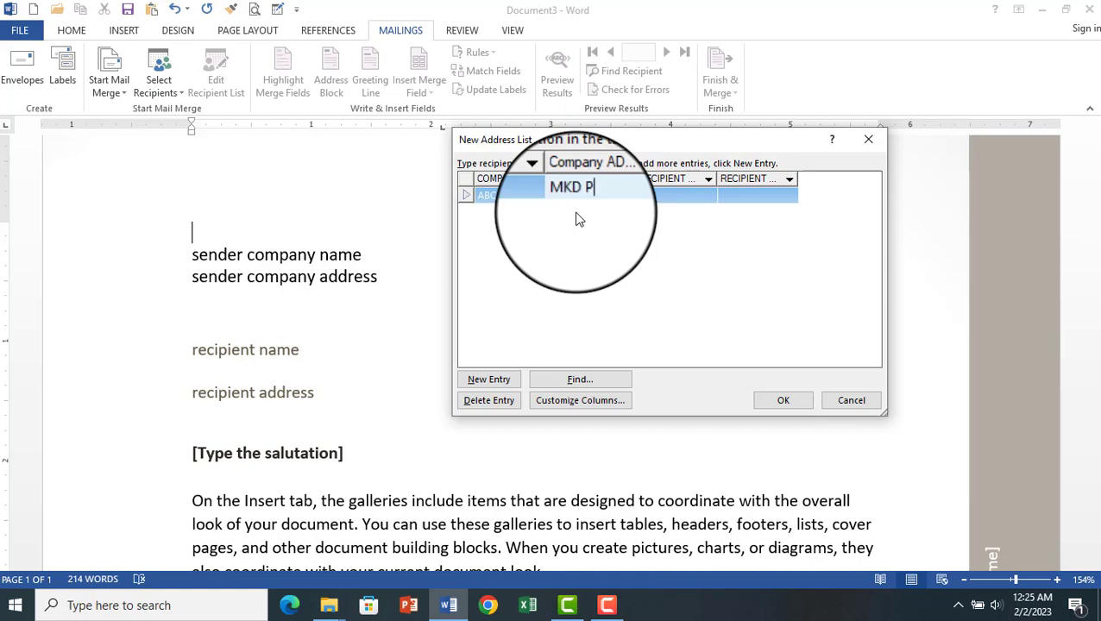
pyautogui.press('Tab')
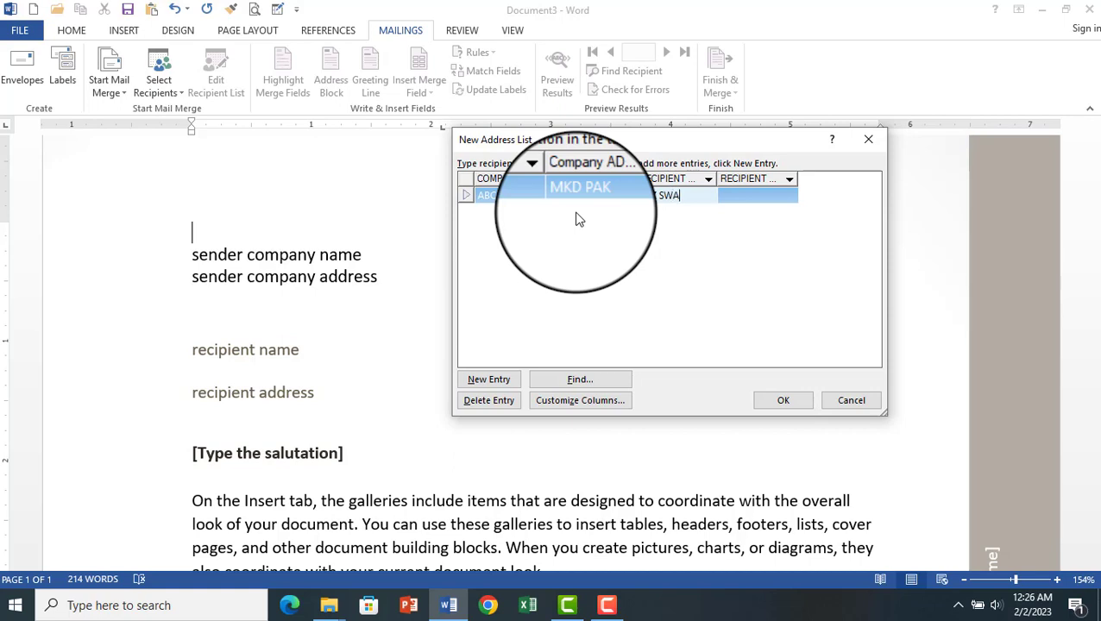
pyautogui.press('Tab')
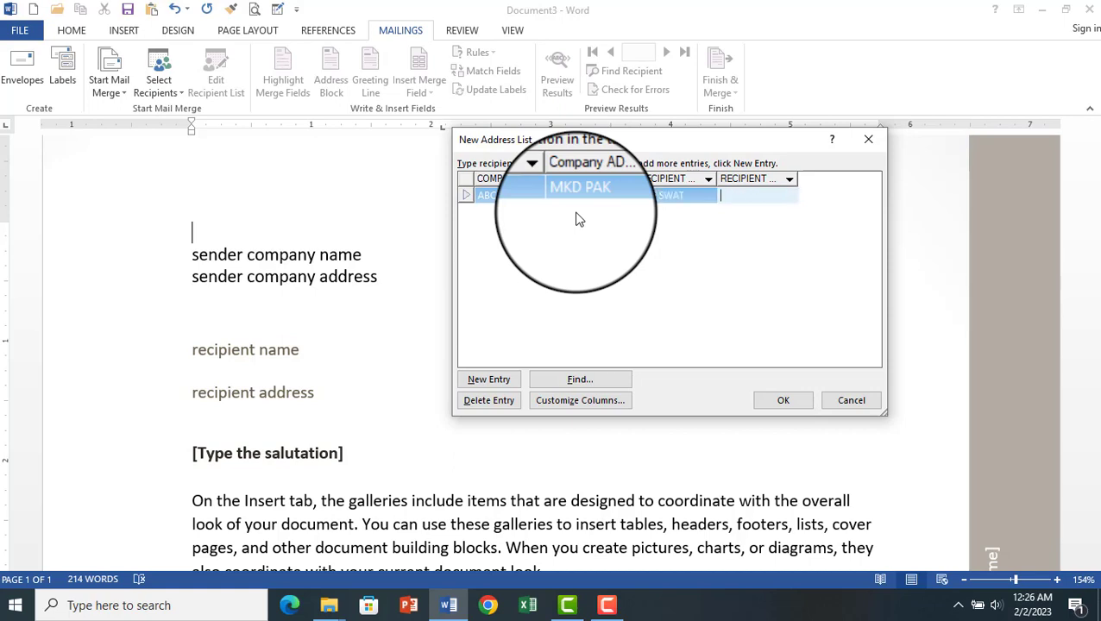
pyautogui.click(691, 195)
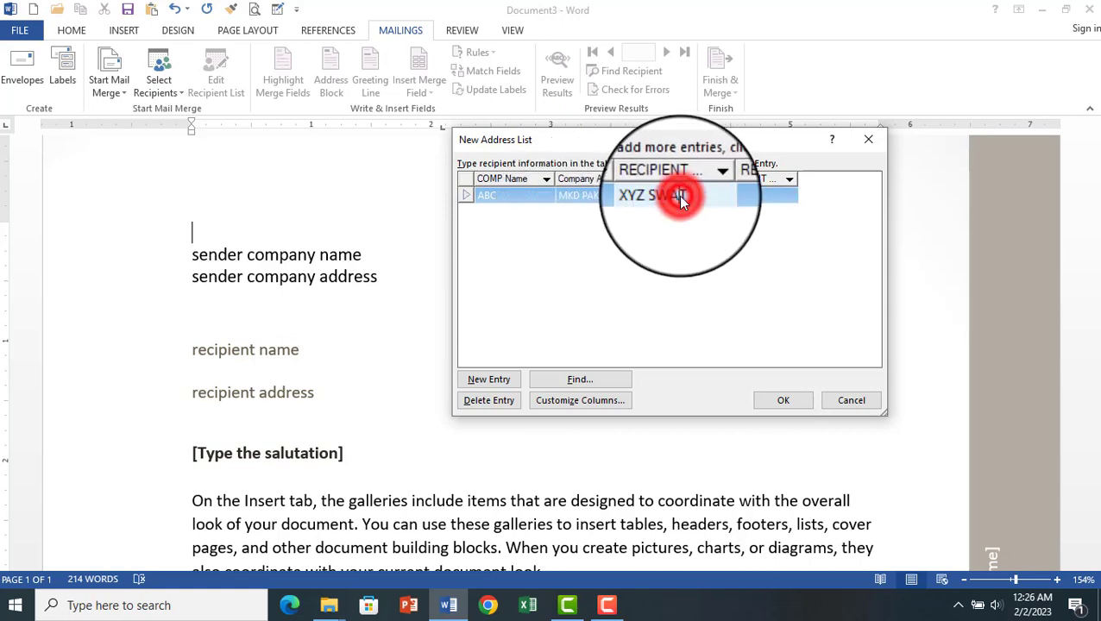
pyautogui.press('BackSpace')
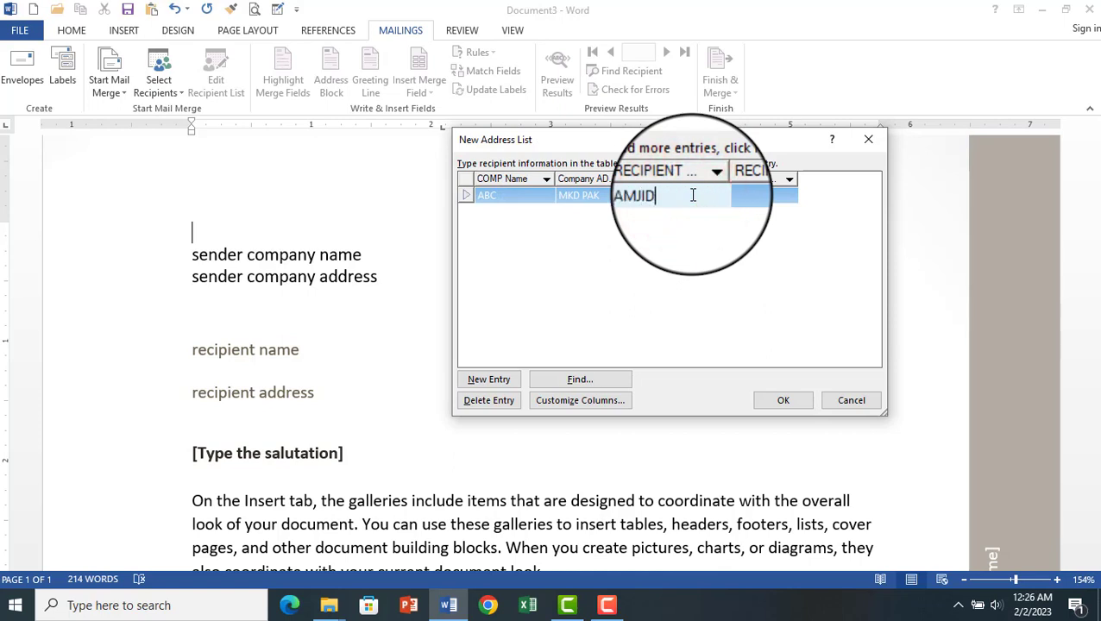
pyautogui.write('AMJID')
pyautogui.press('Tab')
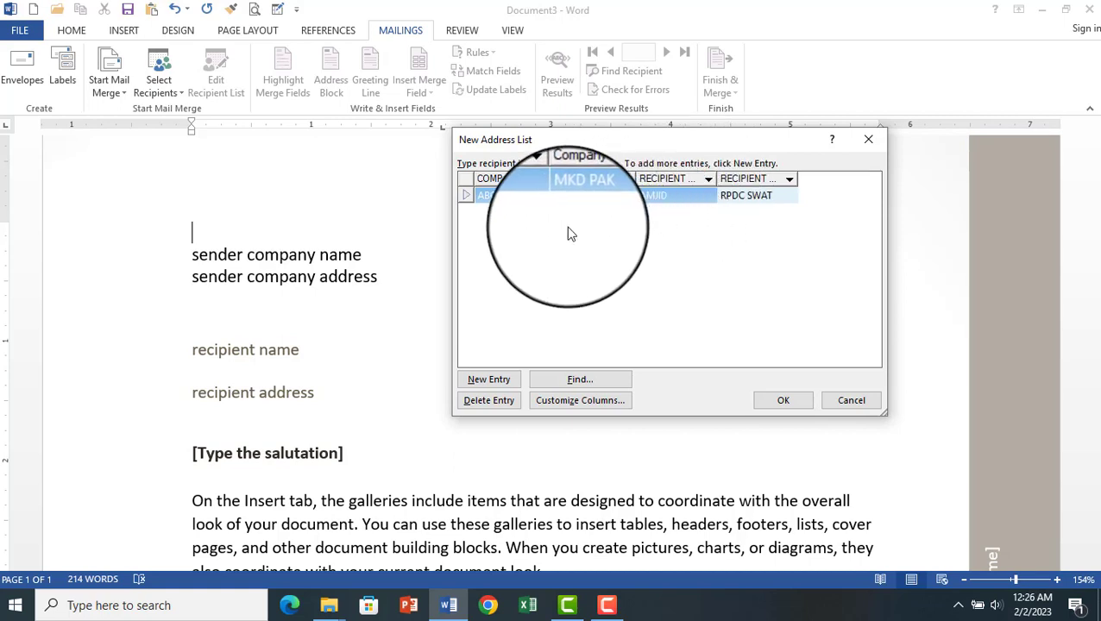
# - Add two more entries for companies FGH and DEMO, each with the company address, recipient's name and recipient's address
pyautogui.click(489, 379)
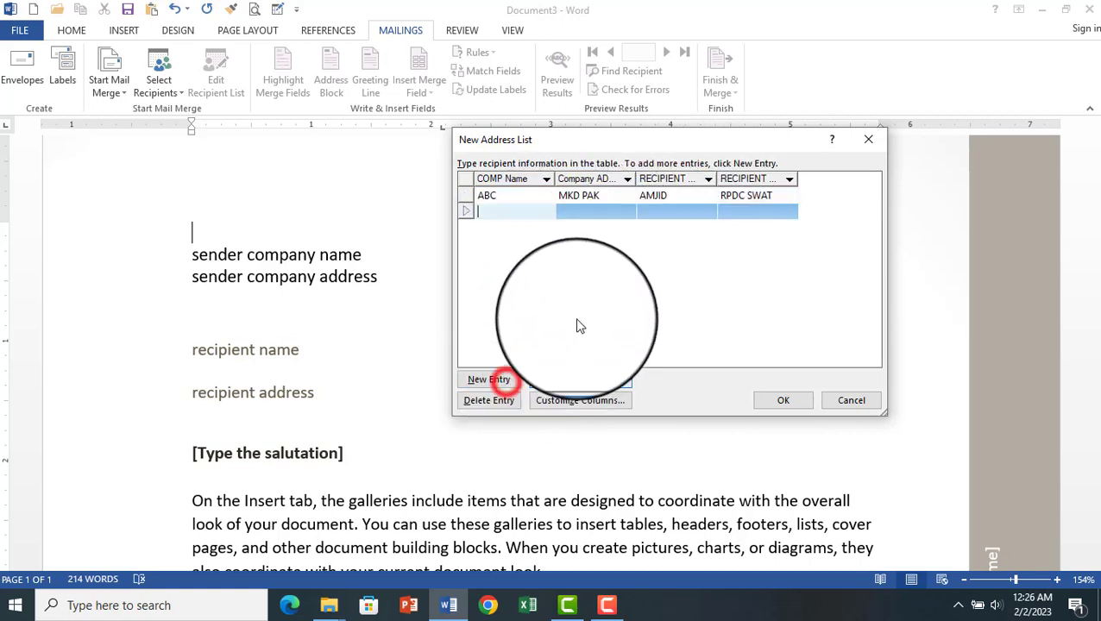
pyautogui.click(526, 200)
pyautogui.click(527, 211)
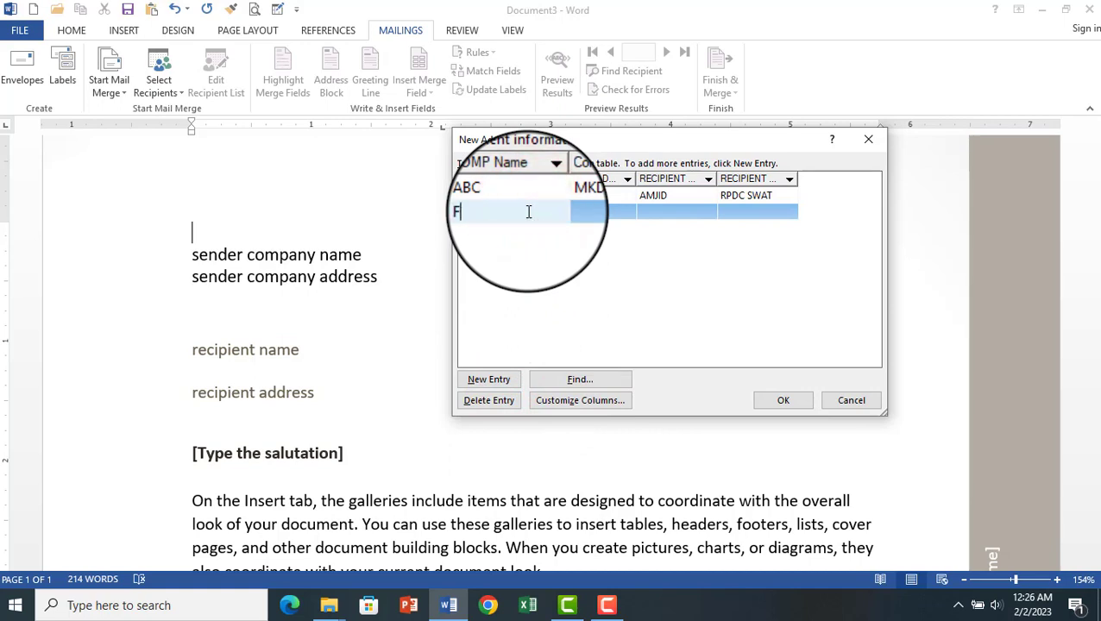
pyautogui.press('Tab')
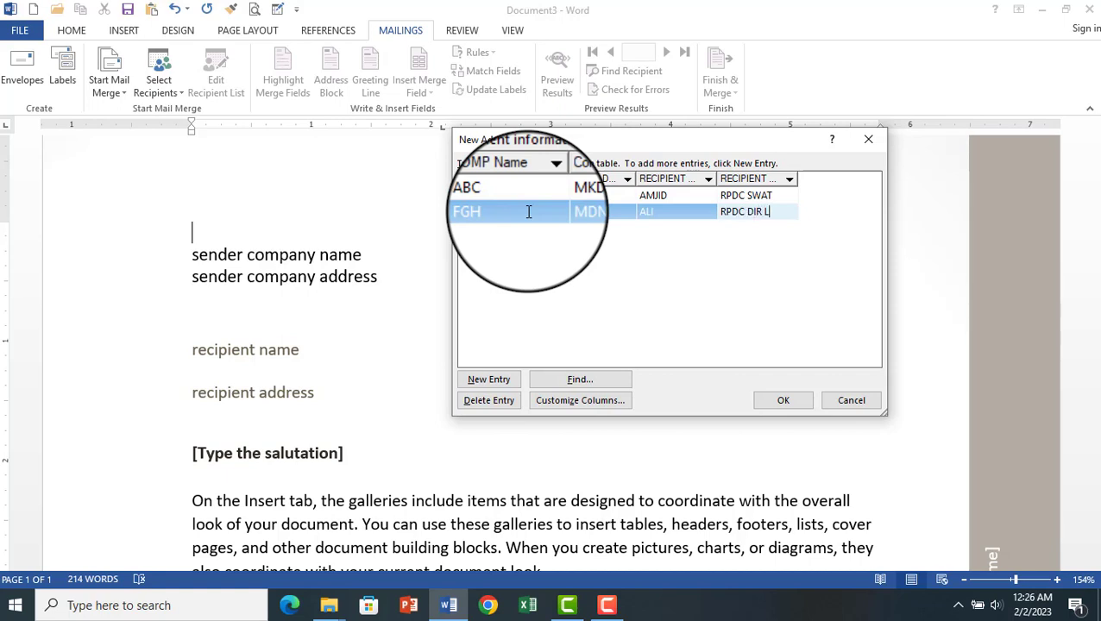
pyautogui.click(489, 379)
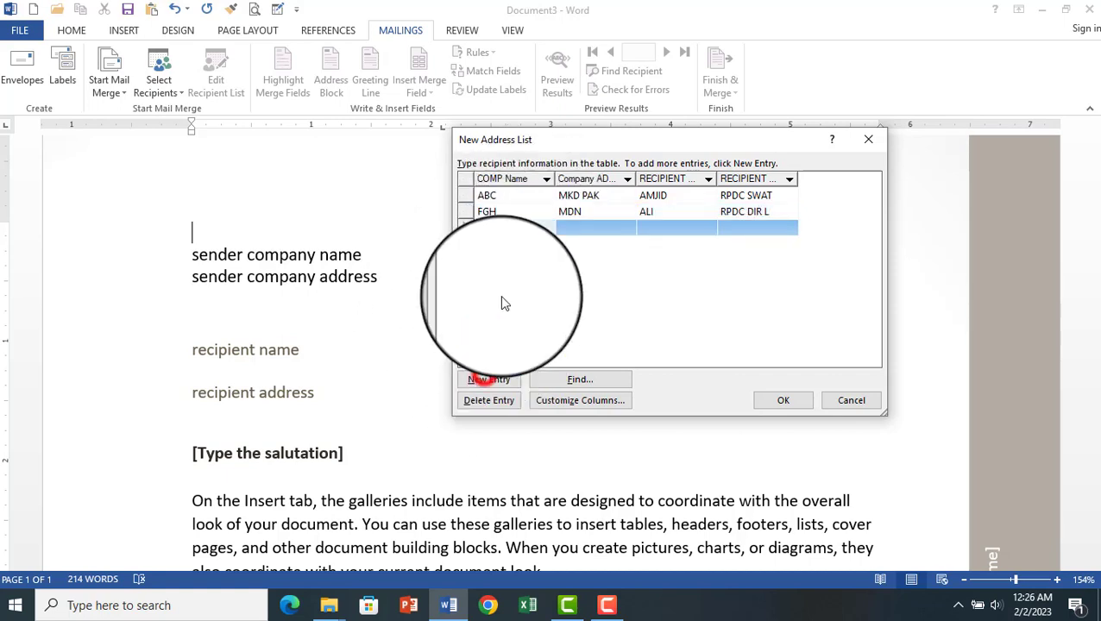
pyautogui.click(506, 228)
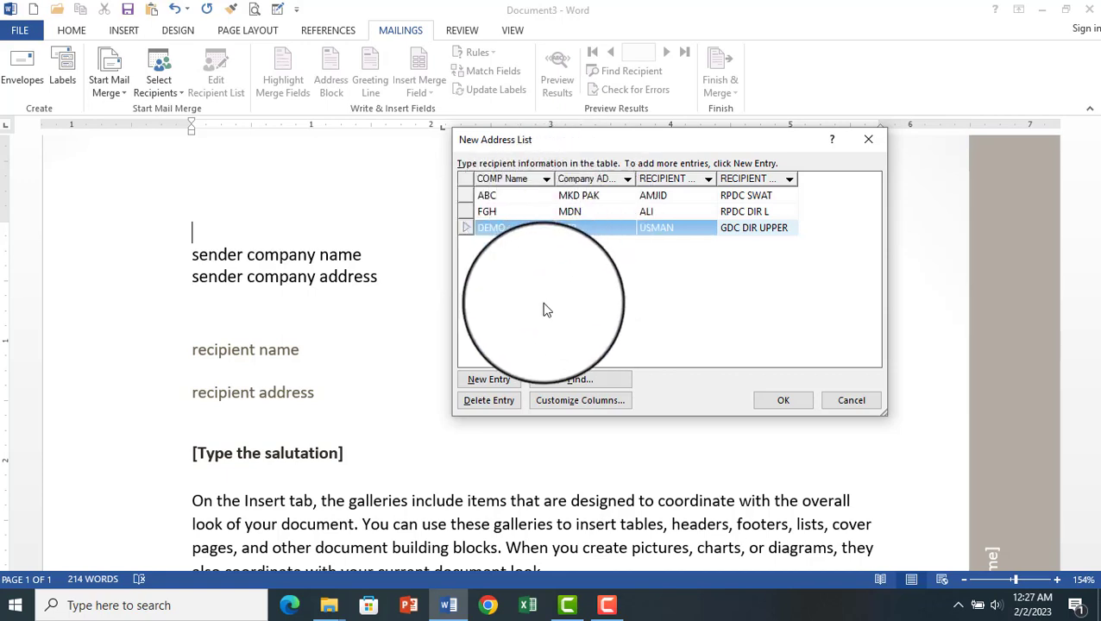
# - Finish the address list and save it as RECIPIENTS in the My Data Sources folder
pyautogui.click(780, 402)
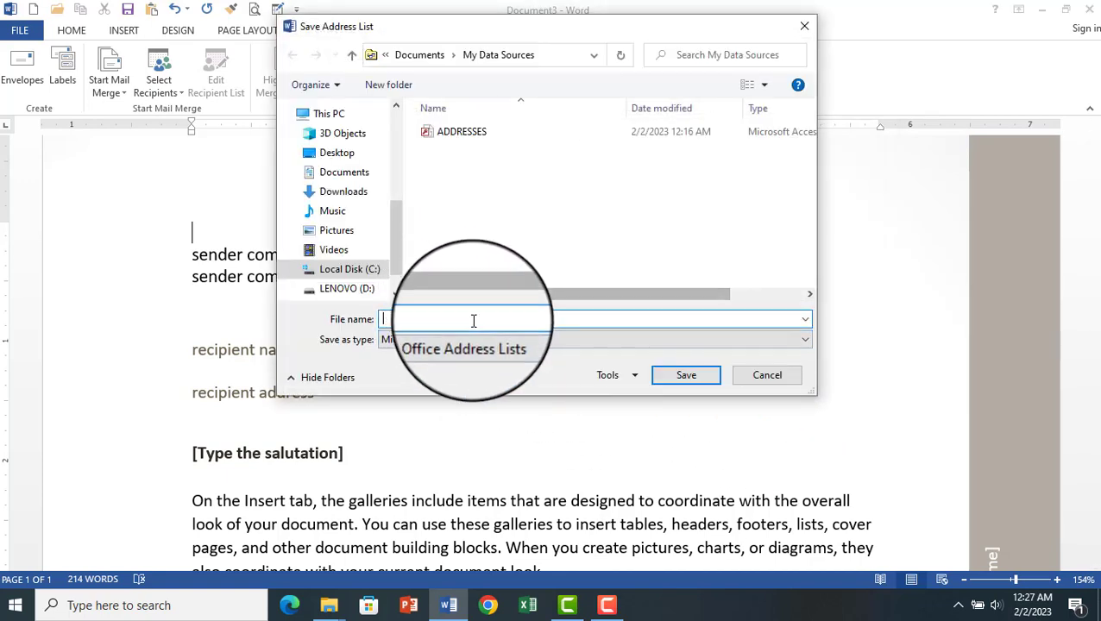
pyautogui.click(473, 320)
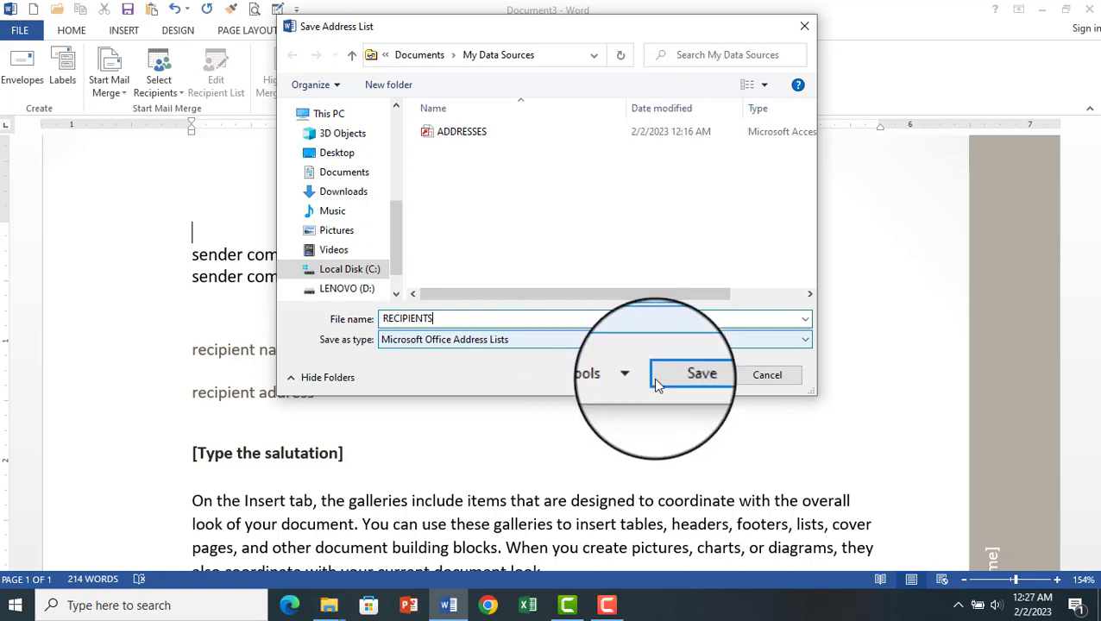
pyautogui.click(690, 375)
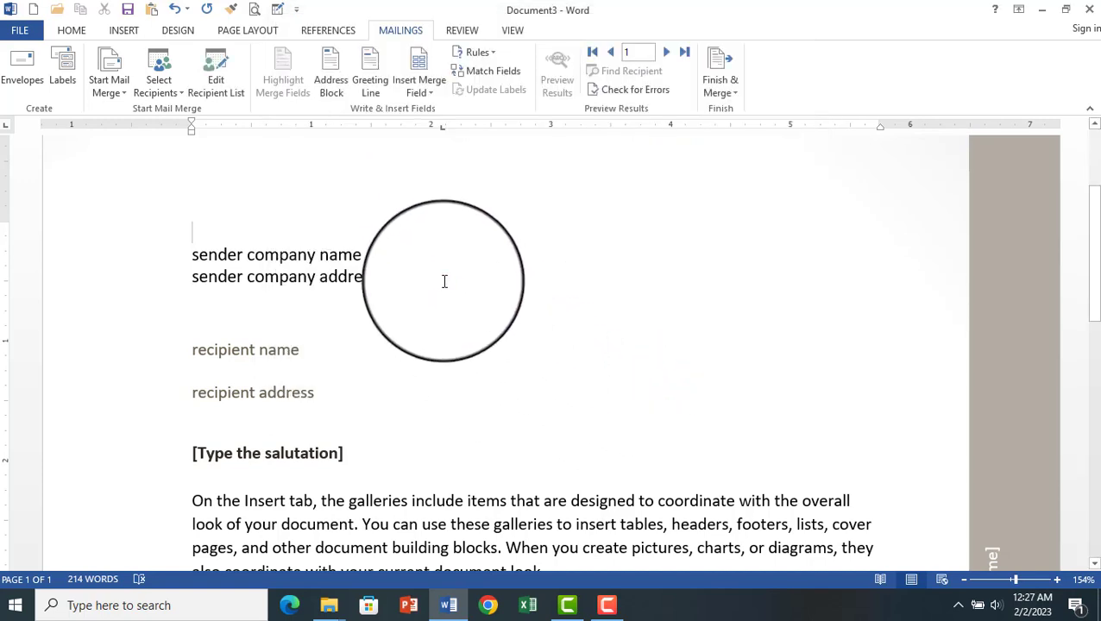
# - Select the existing RECIPIENTS list as the mail merge data source for the letter
pyautogui.click(447, 278)
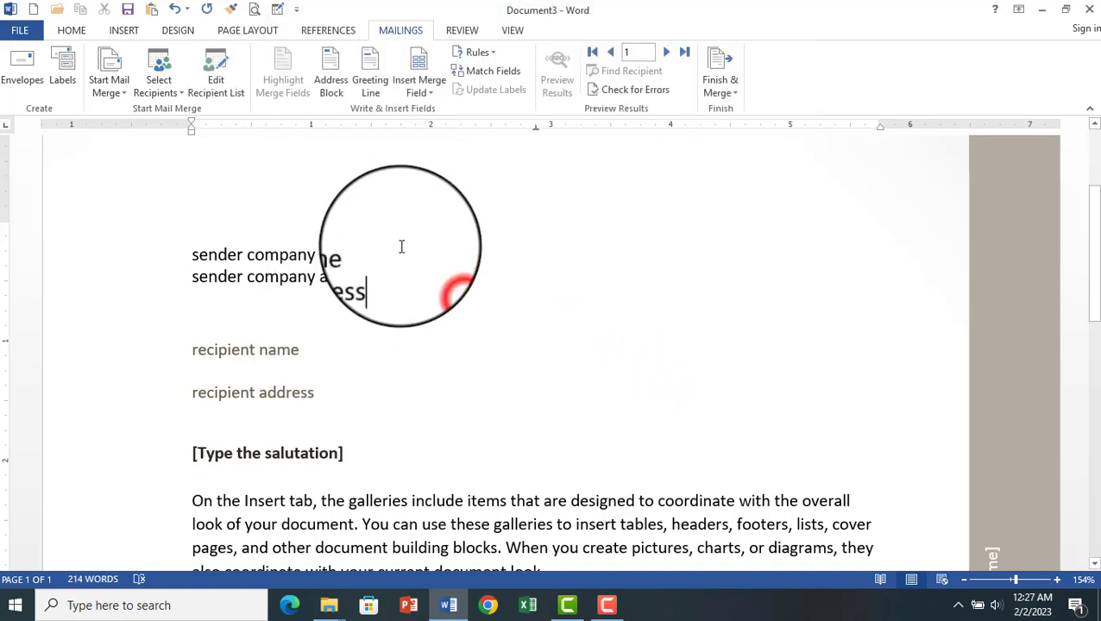
pyautogui.click(173, 95)
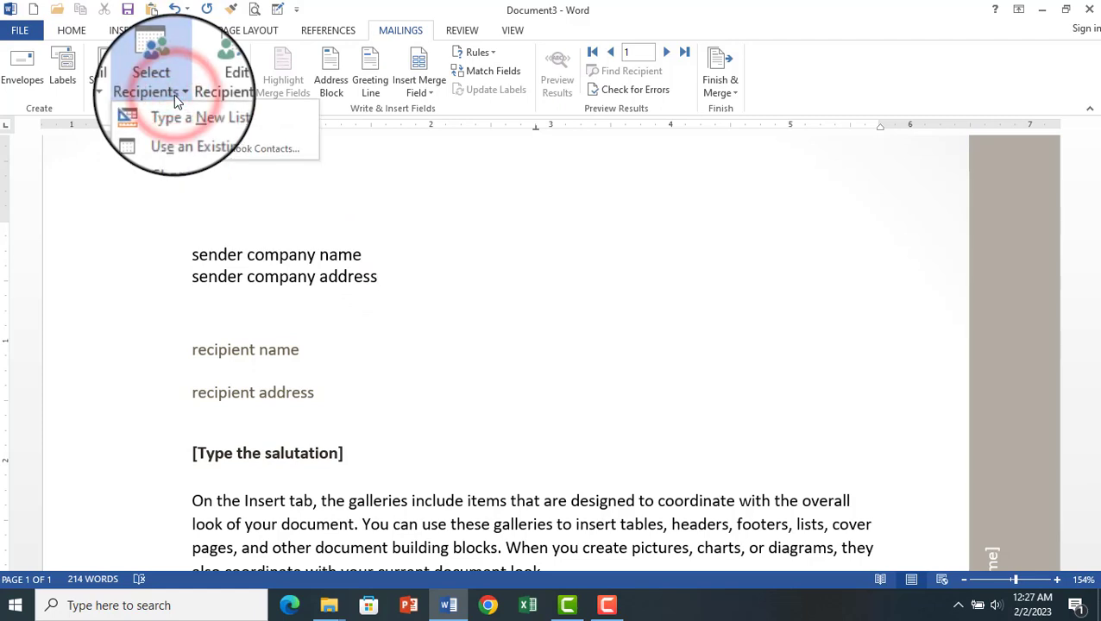
pyautogui.click(218, 134)
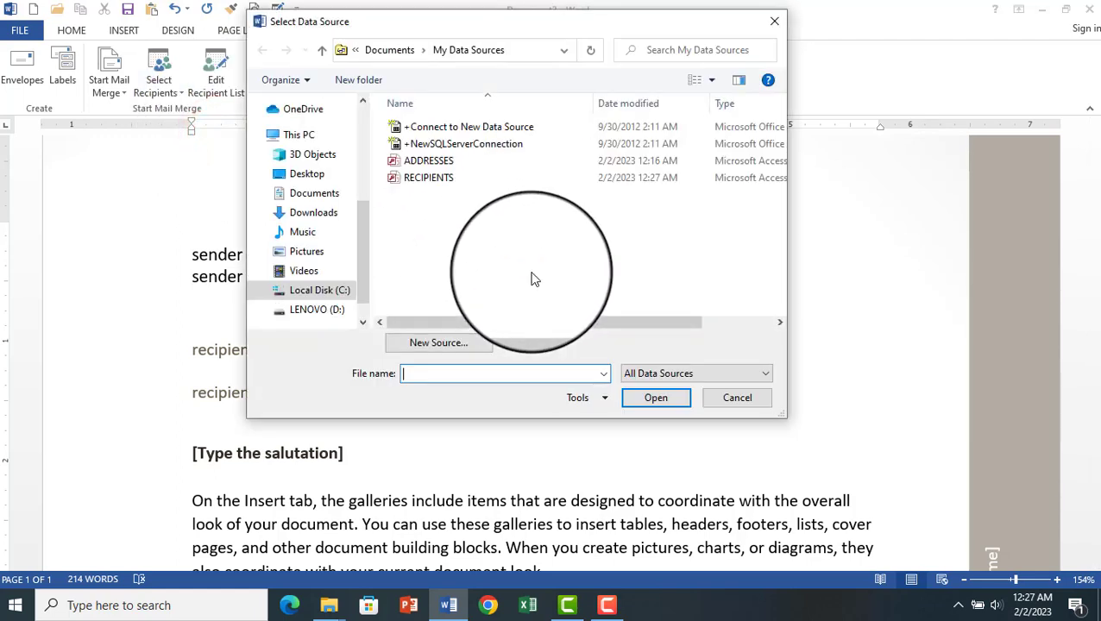
pyautogui.doubleClick(436, 177)
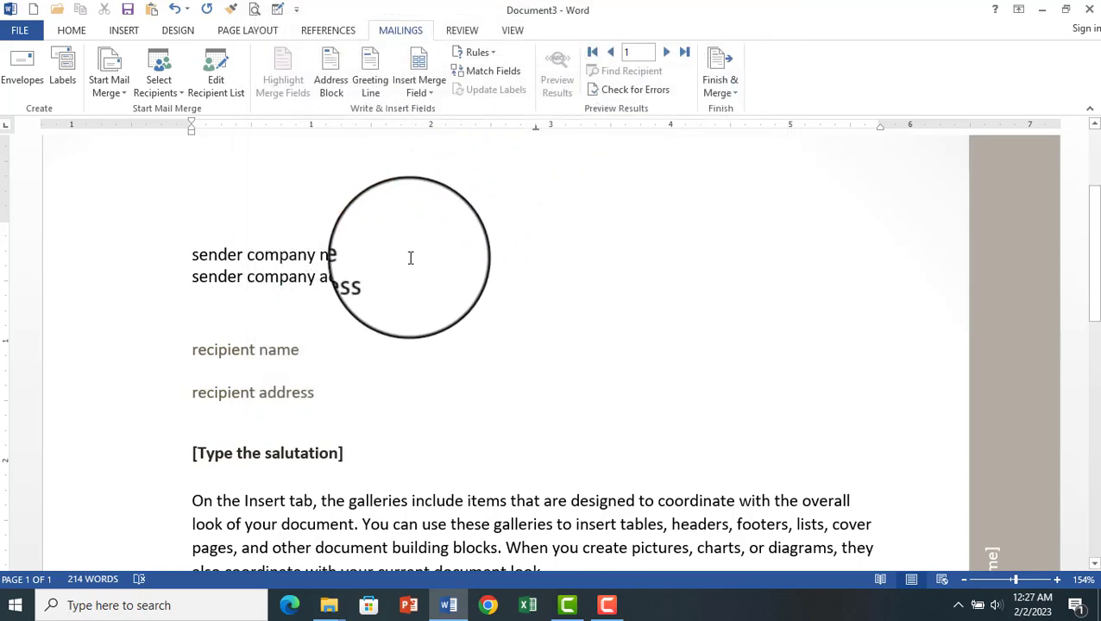
# - Insert the COMP_Name merge field after "sender company name" and the Company_ADDRESS field after "sender company address"
pyautogui.click(403, 255)
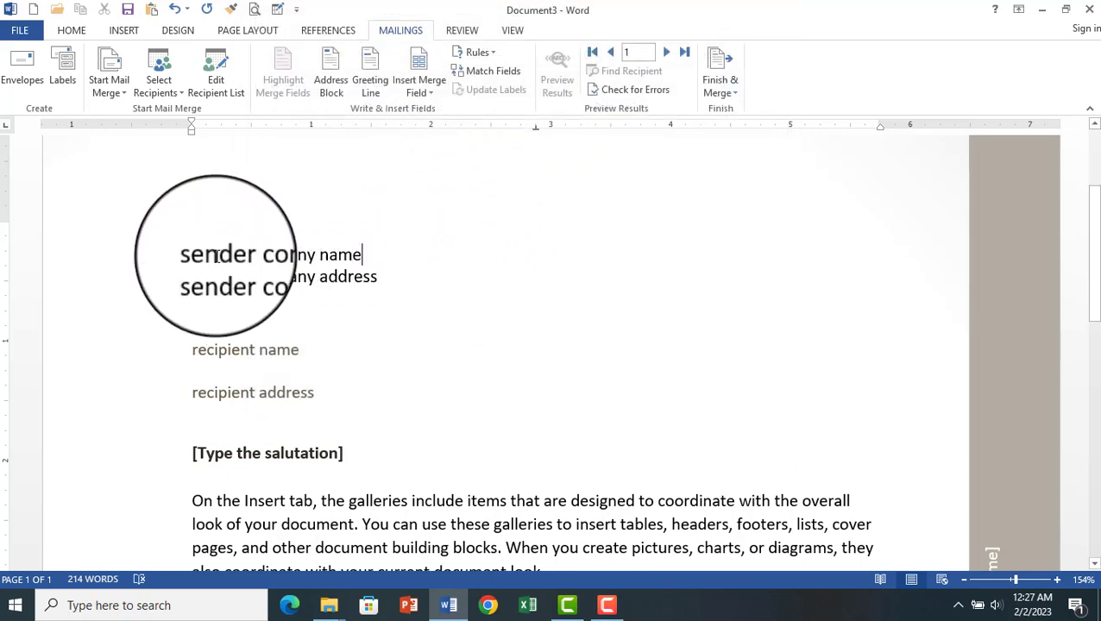
pyautogui.click(432, 93)
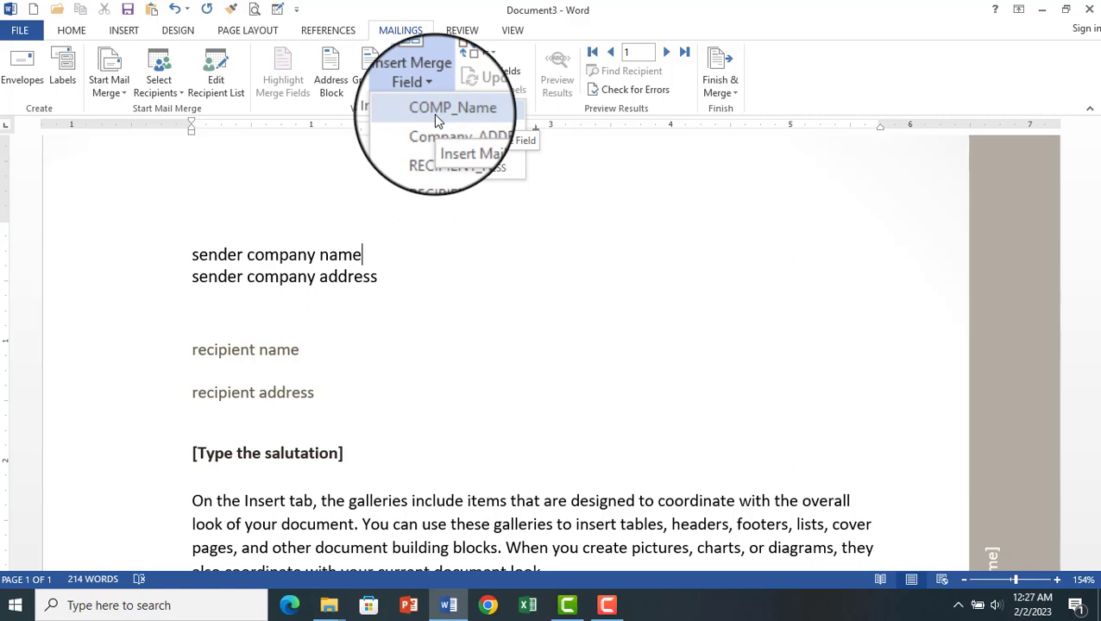
pyautogui.click(435, 112)
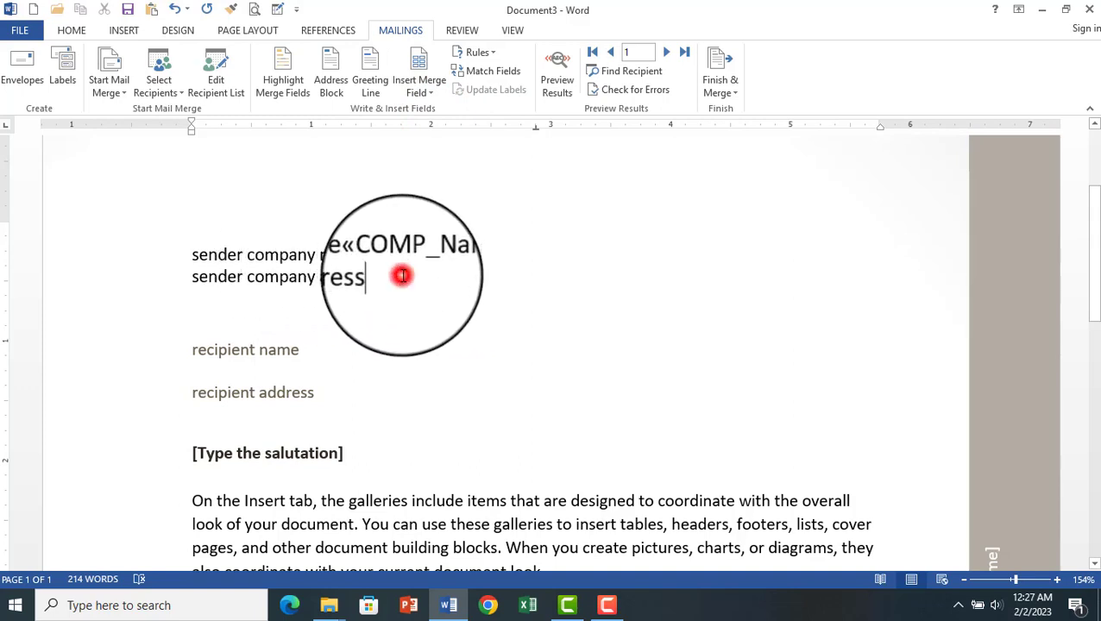
pyautogui.click(416, 90)
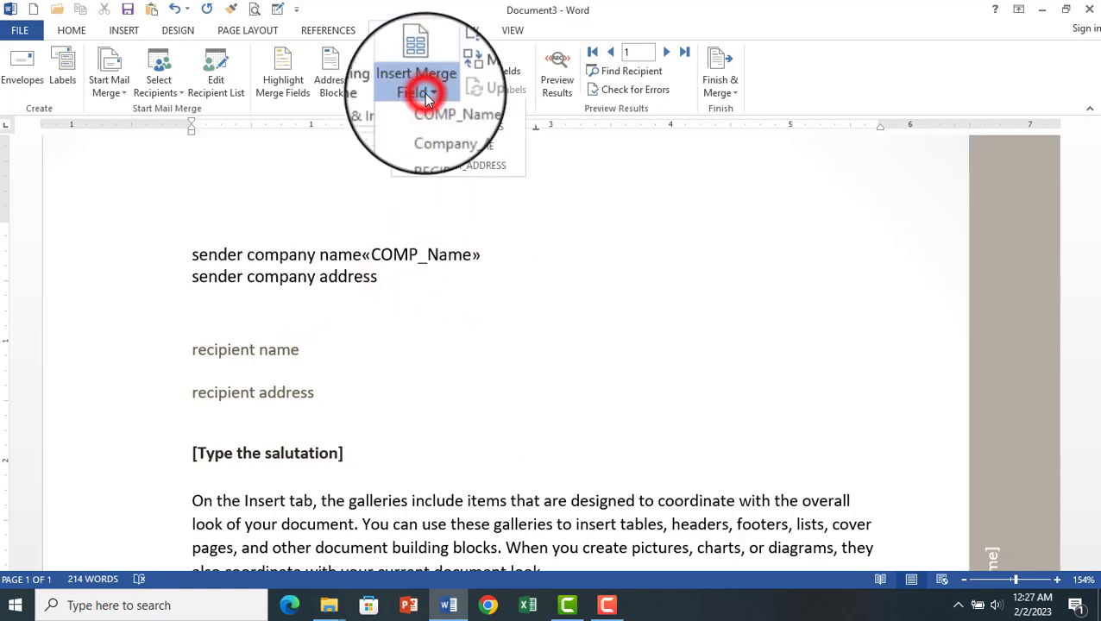
pyautogui.click(449, 136)
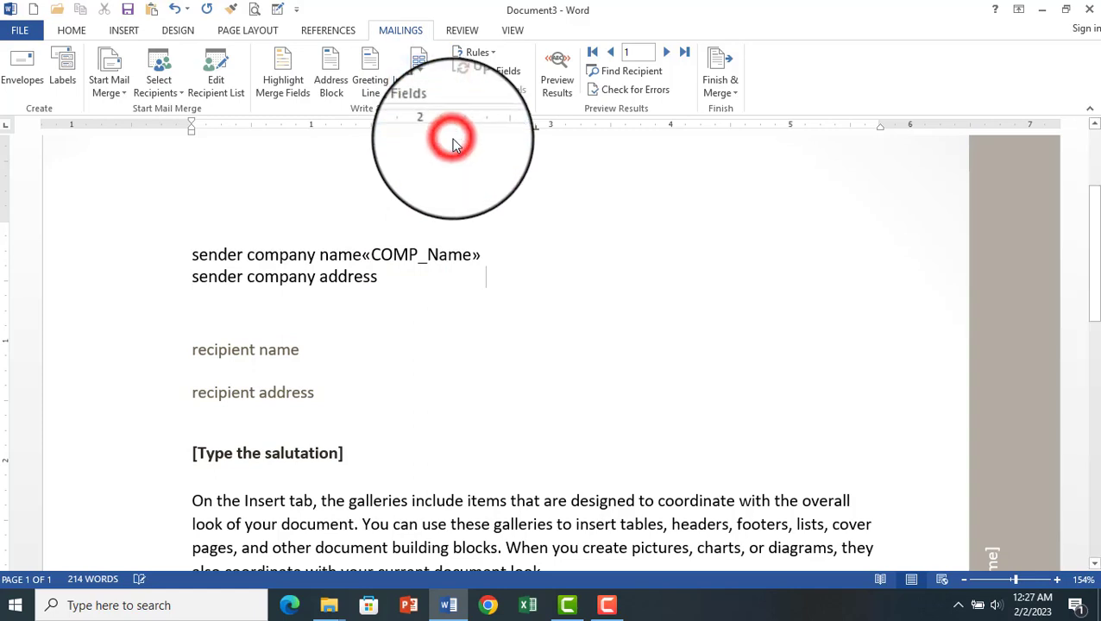
# - Insert the RECIPIENT_NAME merge field after "recipient name" and the RECIPIENT_ADDRESS field after "recipient address"
pyautogui.click(348, 349)
pyautogui.click(418, 88)
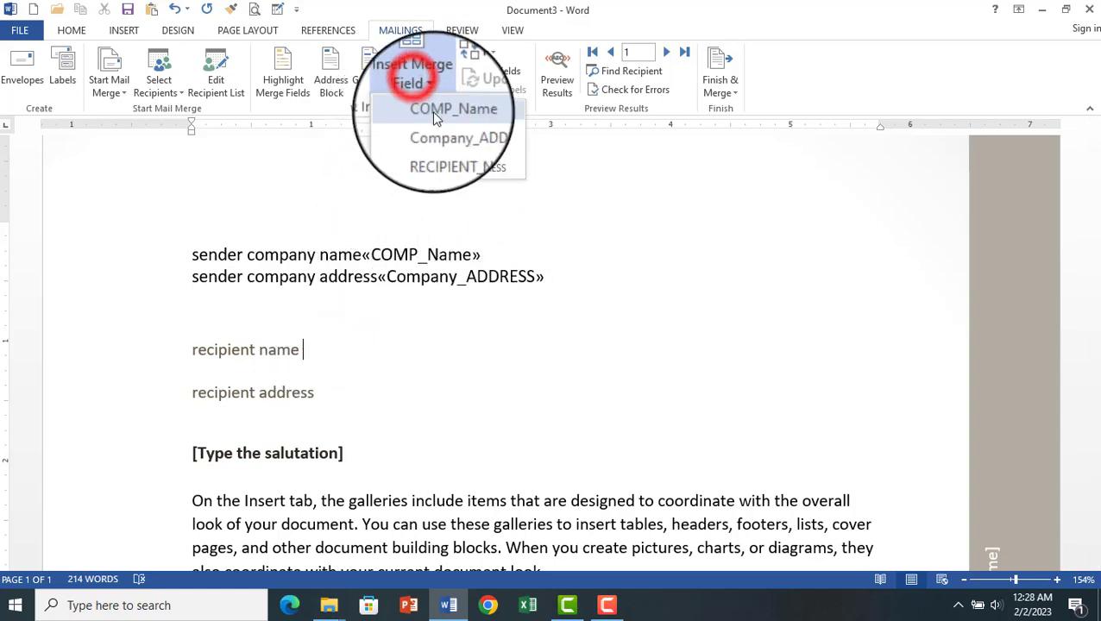
pyautogui.click(452, 148)
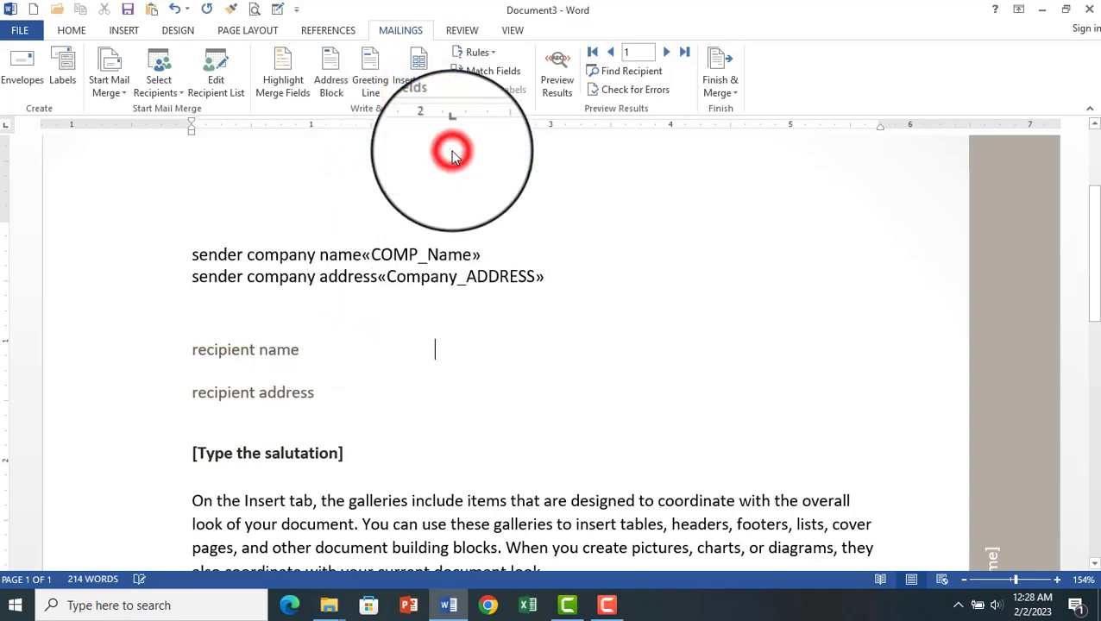
pyautogui.click(376, 392)
pyautogui.click(422, 88)
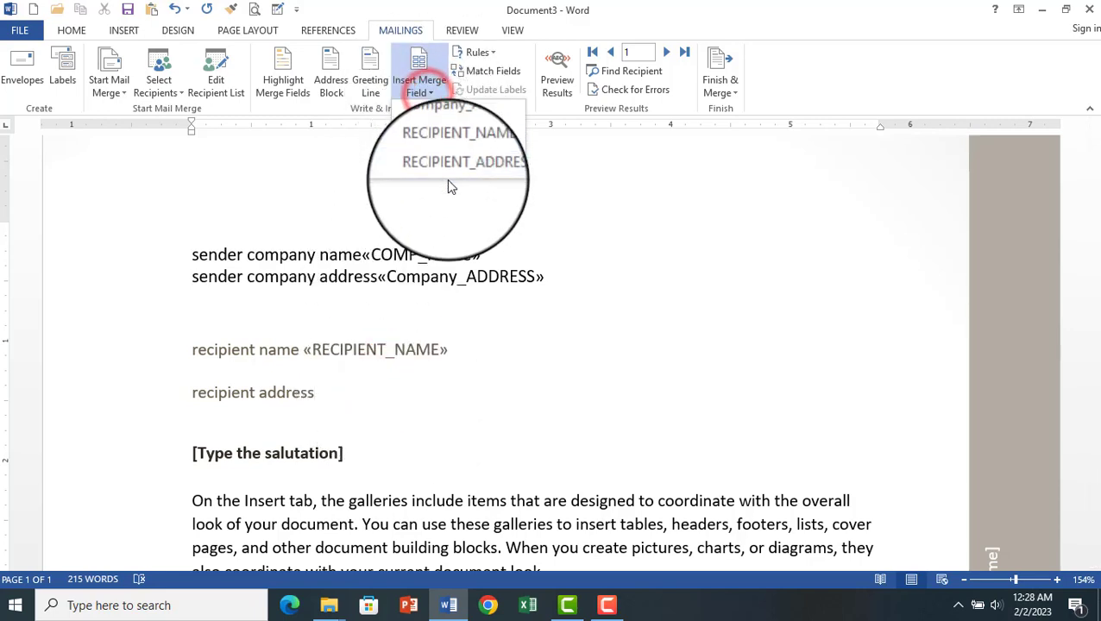
pyautogui.click(448, 169)
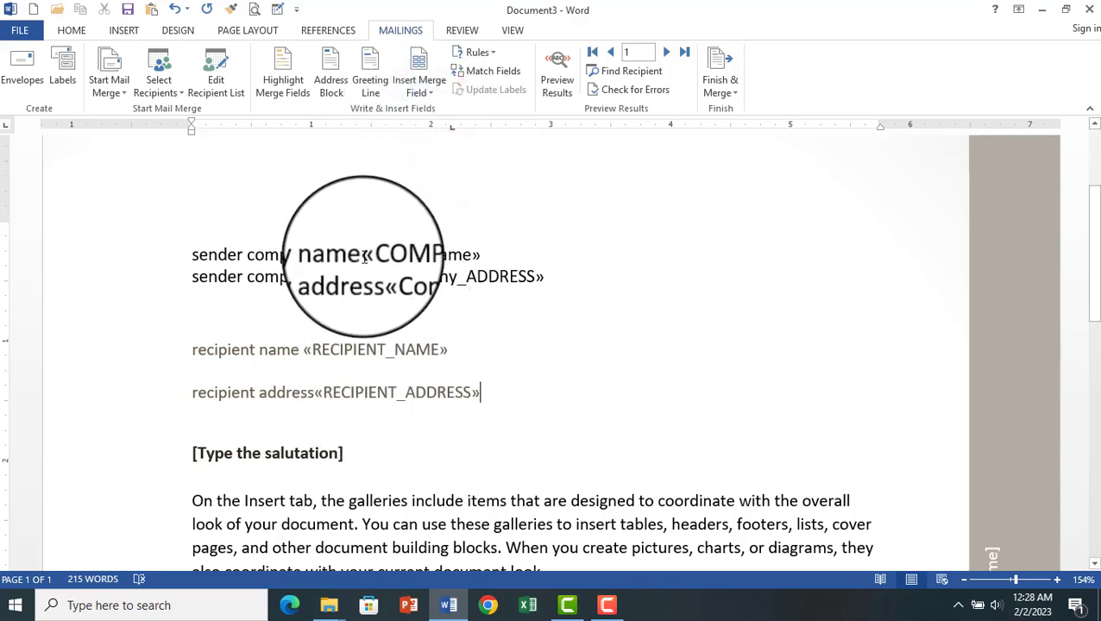
# - Delete the placeholder text "sender company name" in front of the COMP_Name merge field
pyautogui.moveTo(361, 255); pyautogui.dragTo(138, 256)
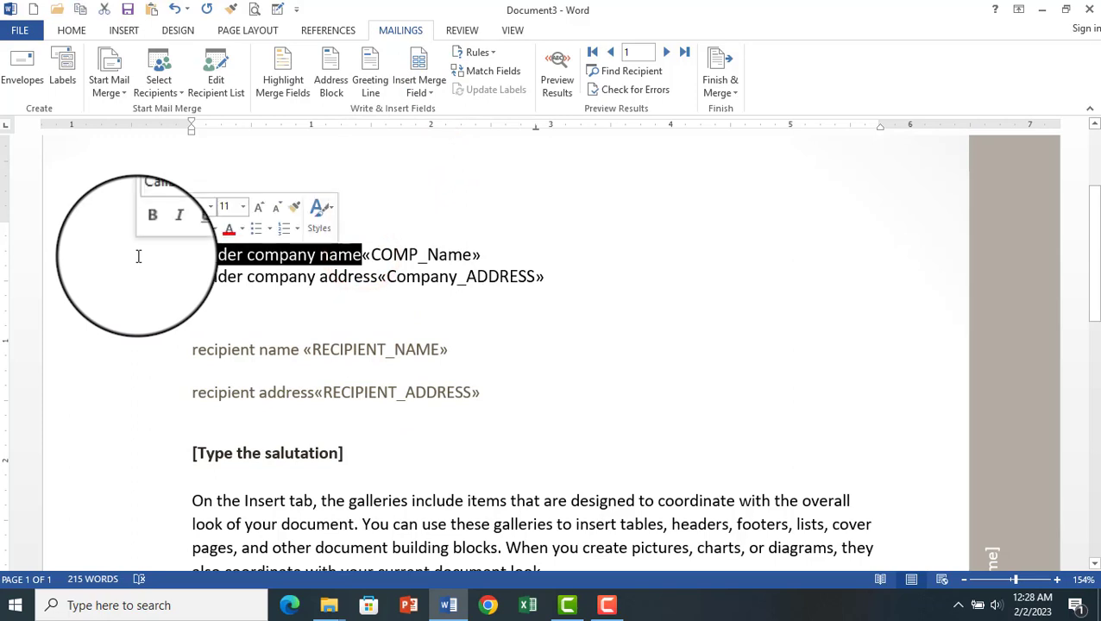
pyautogui.press('Delete')
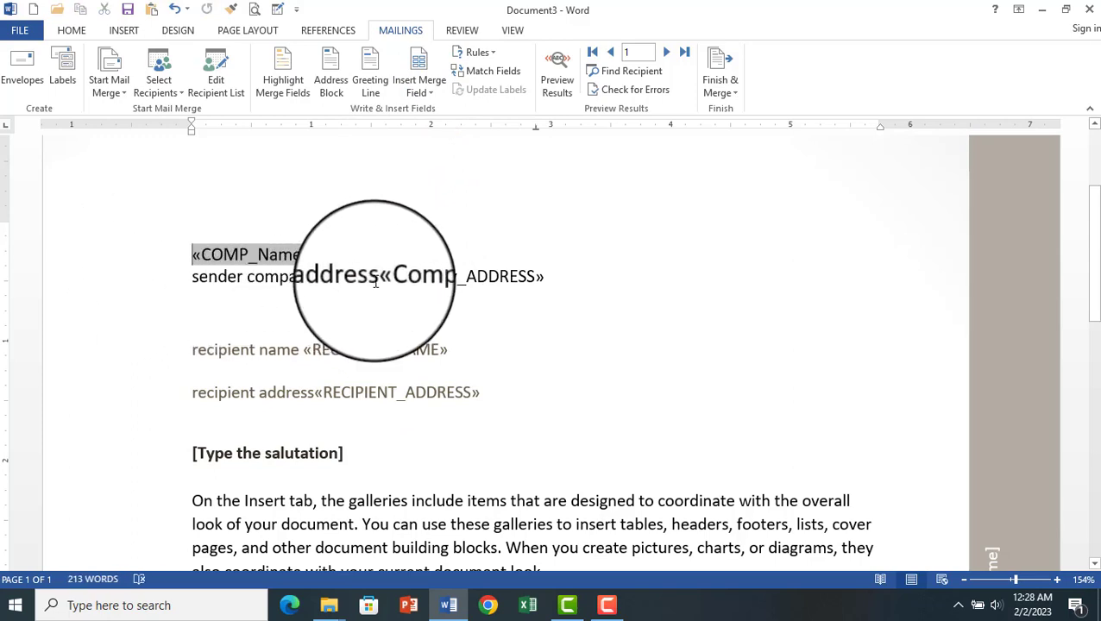
# - Delete the placeholder texts "sender company address", "recipient name" and "recipient address" in front of their merge fields
pyautogui.click(375, 279)
pyautogui.moveTo(376, 278); pyautogui.dragTo(155, 278)
pyautogui.press('Delete')
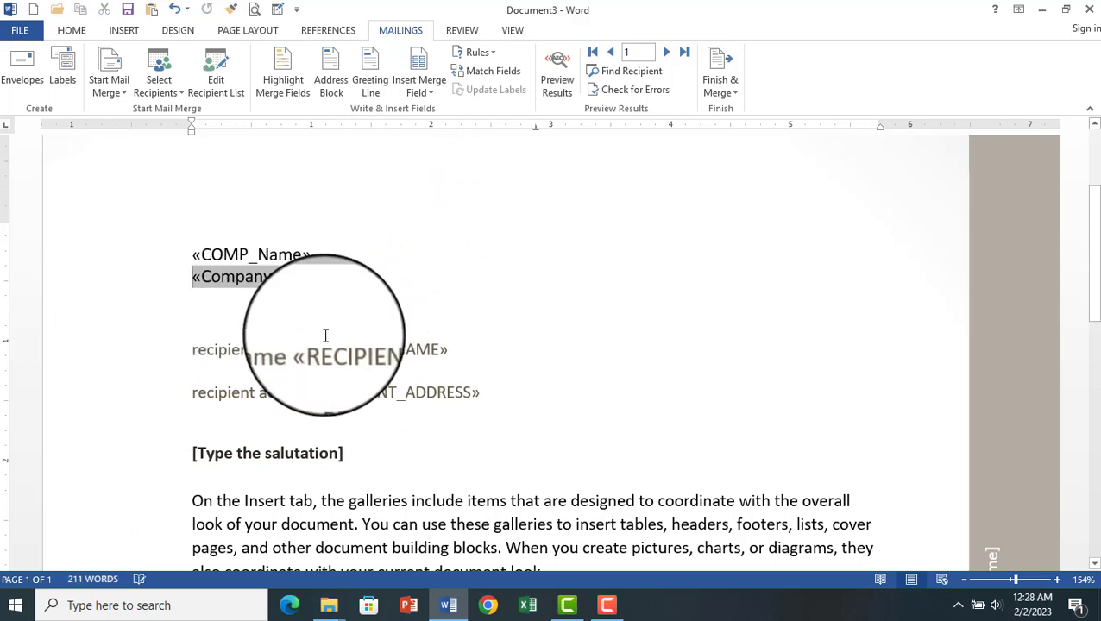
pyautogui.moveTo(303, 351); pyautogui.dragTo(142, 349)
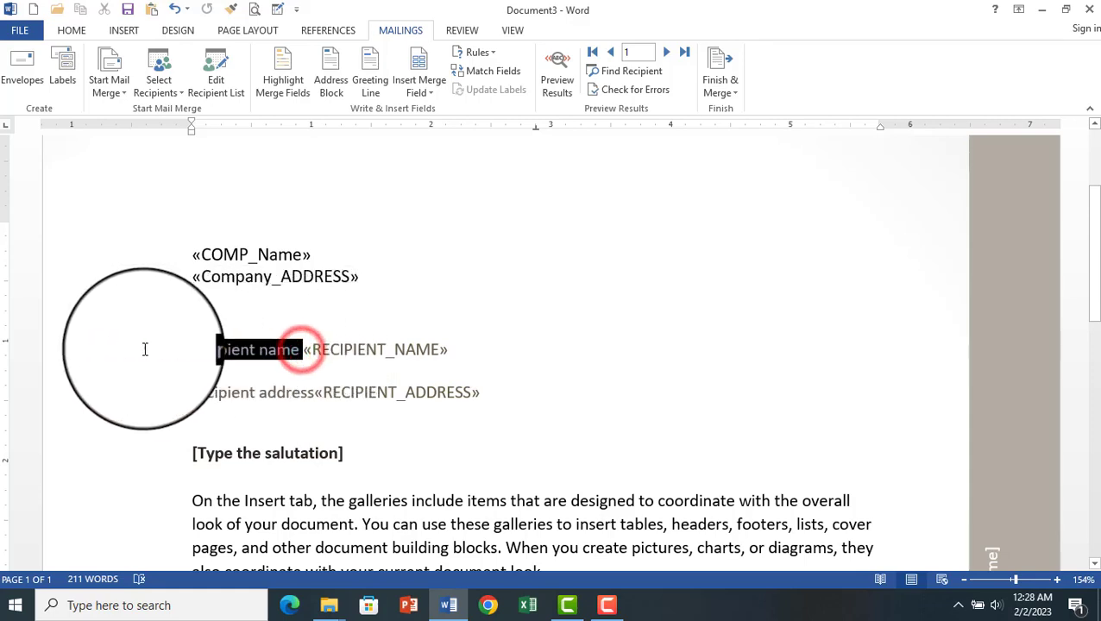
pyautogui.press('Delete')
pyautogui.moveTo(314, 393); pyautogui.dragTo(145, 385)
pyautogui.press('Delete')
pyautogui.click(378, 396)
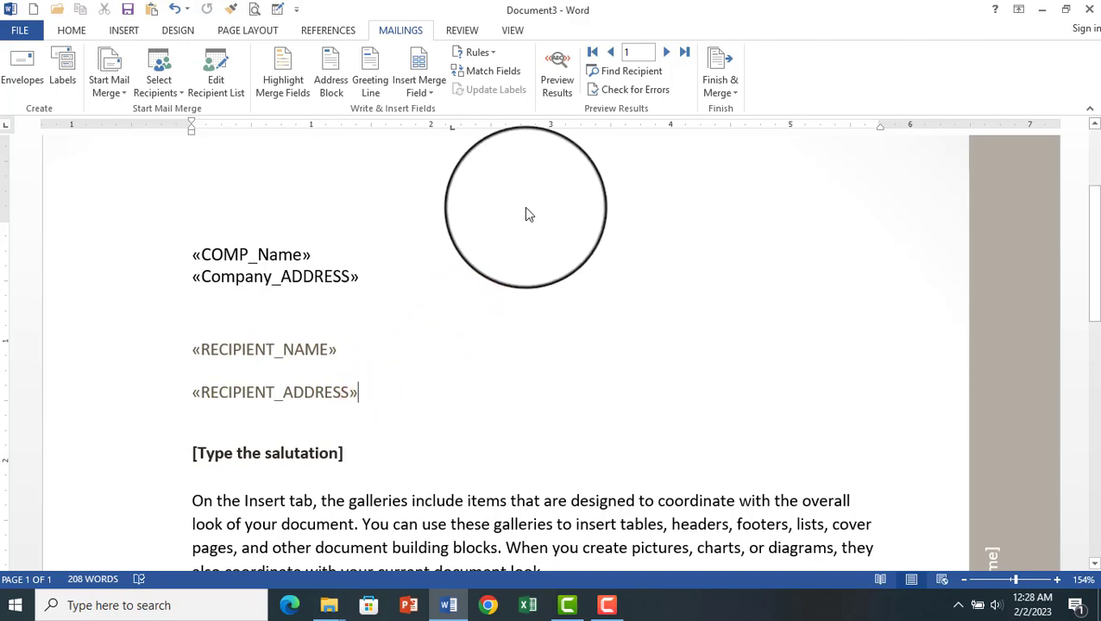
# - Preview the merged letter for records 1 to 3, then return to the merge field view
pyautogui.click(555, 95)
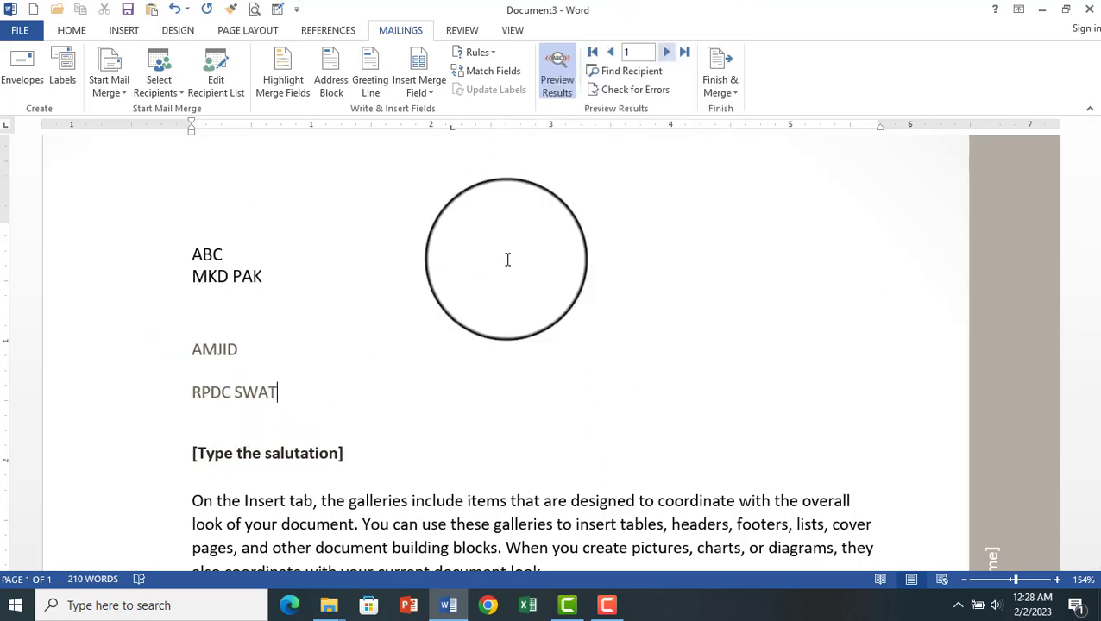
pyautogui.click(668, 54)
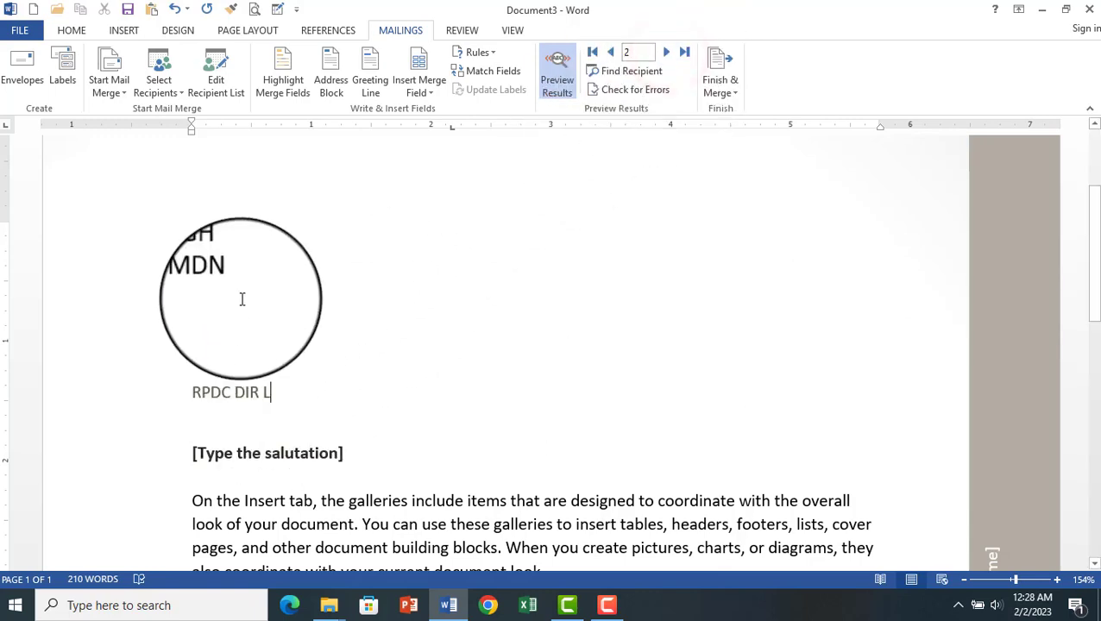
pyautogui.click(666, 52)
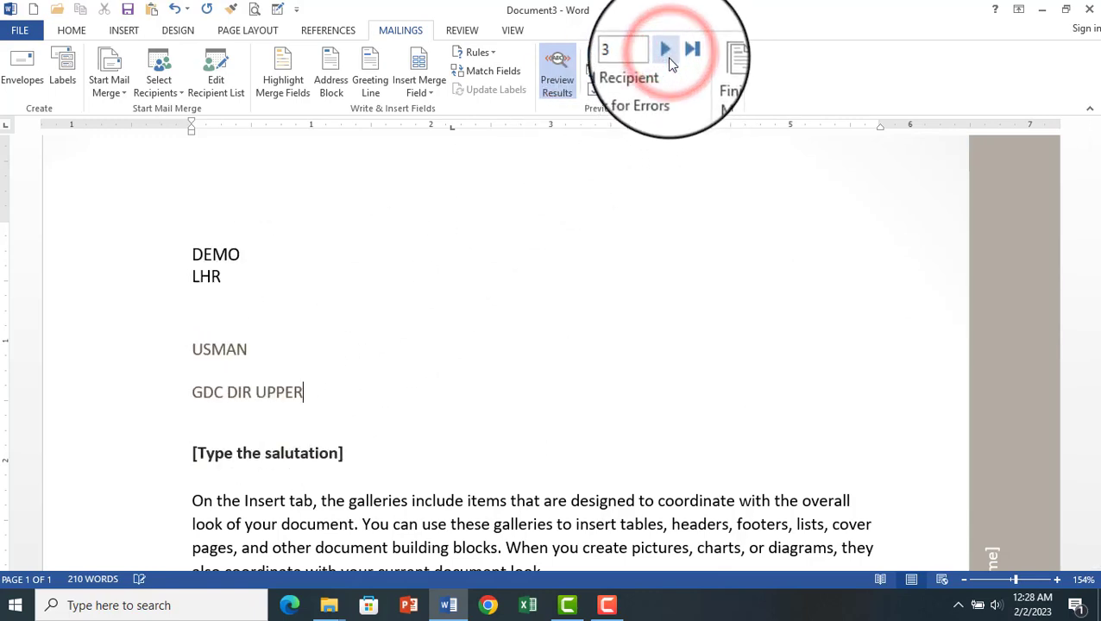
pyautogui.click(557, 82)
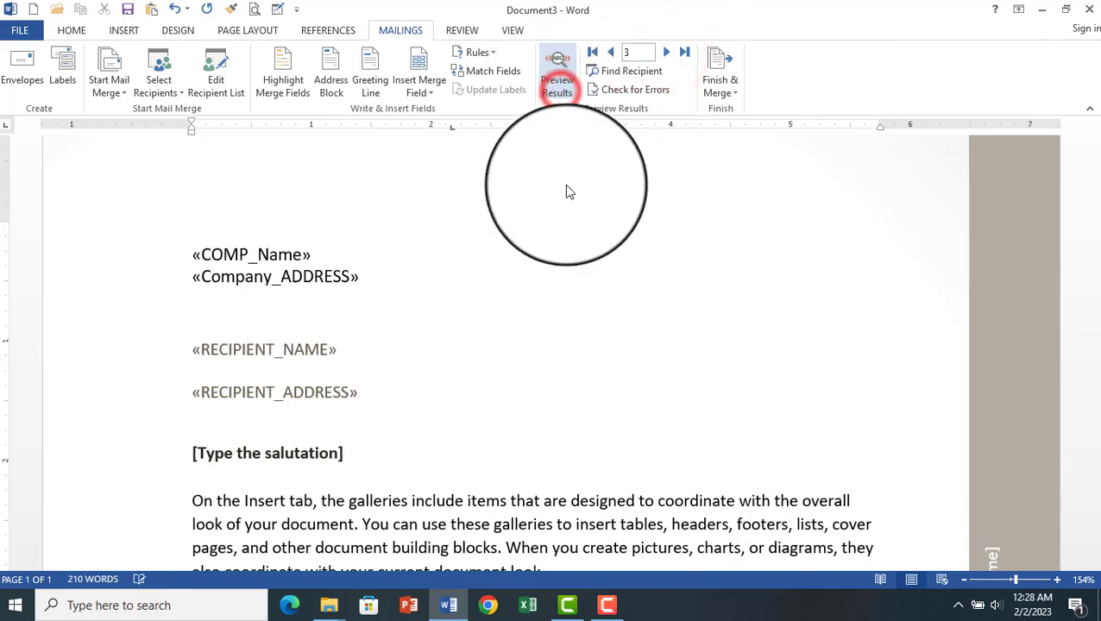
pyautogui.scroll(-15, 522, 356)
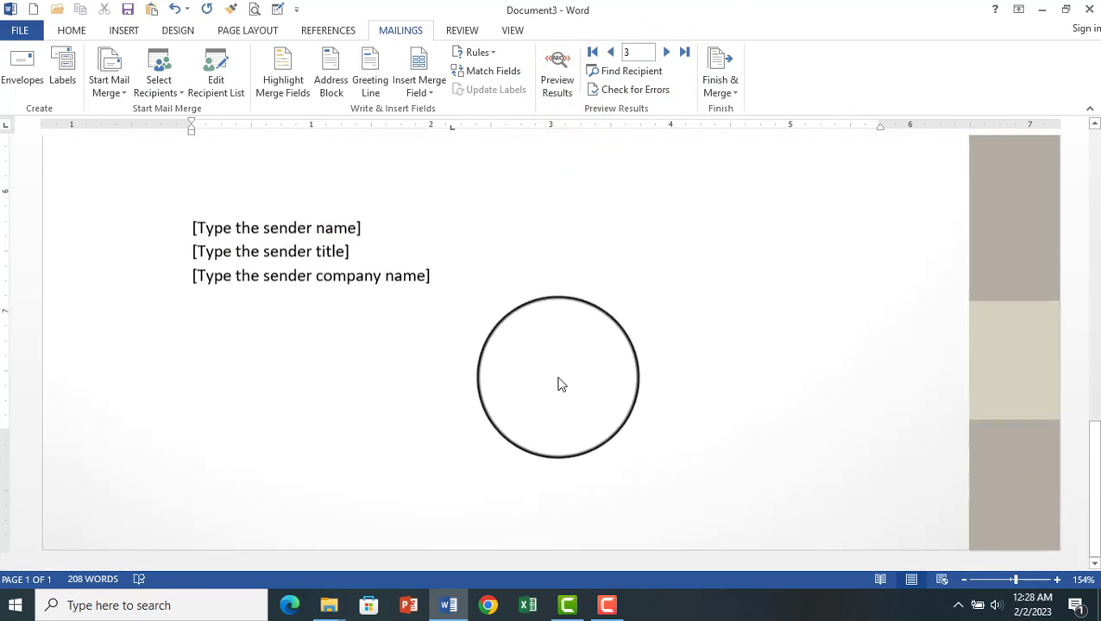
pyautogui.scroll(12, 568, 371)
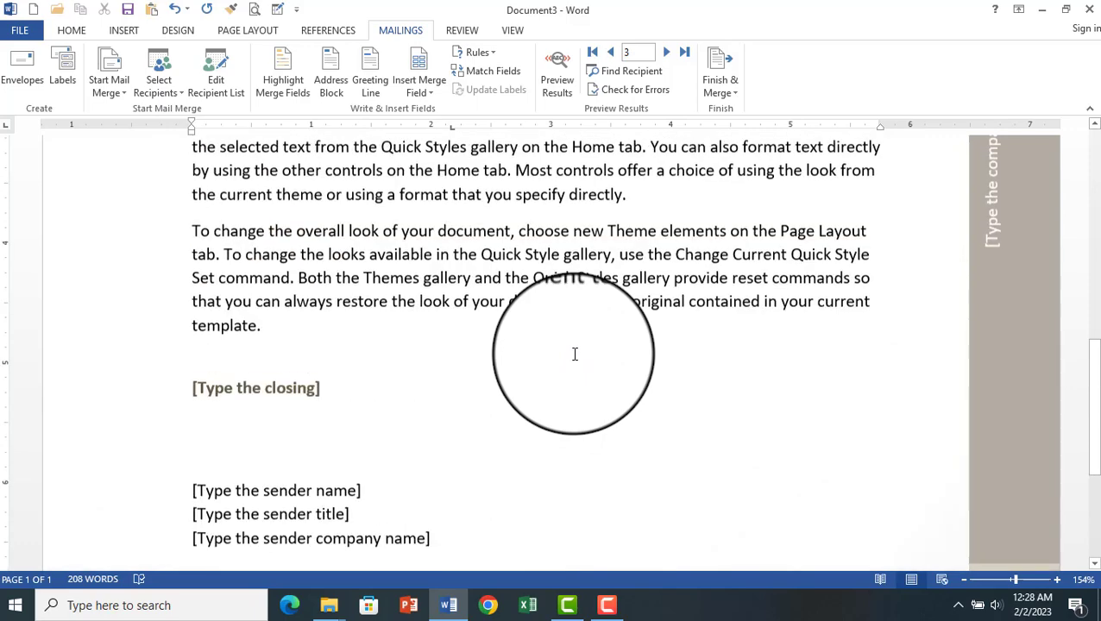
pyautogui.scroll(4, 575, 355)
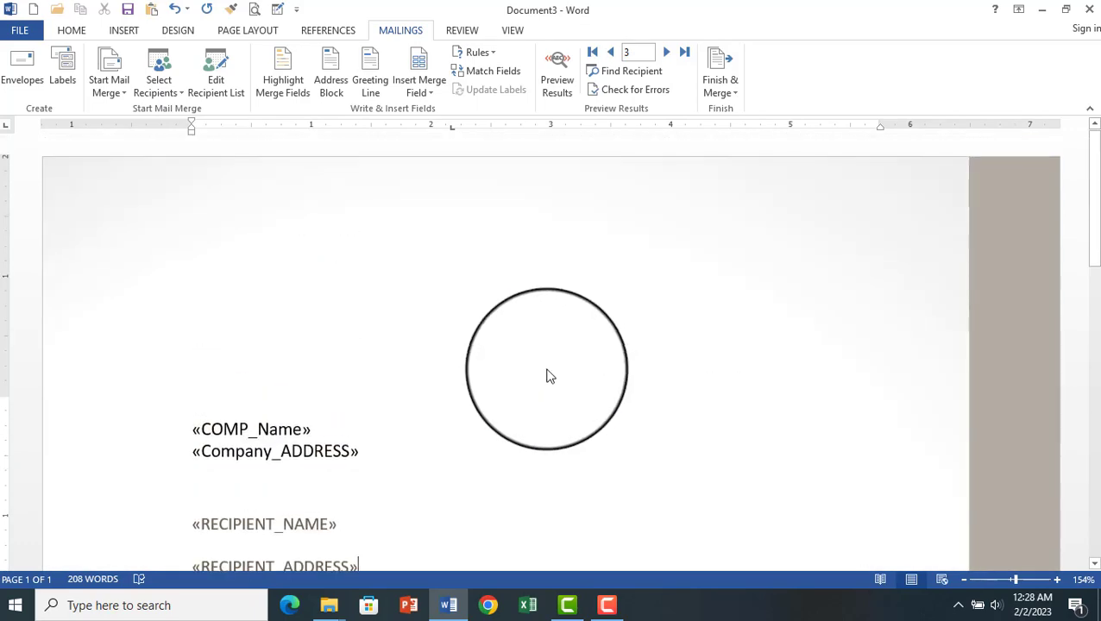
pyautogui.scroll(-3, 535, 360)
pyautogui.click(542, 345)
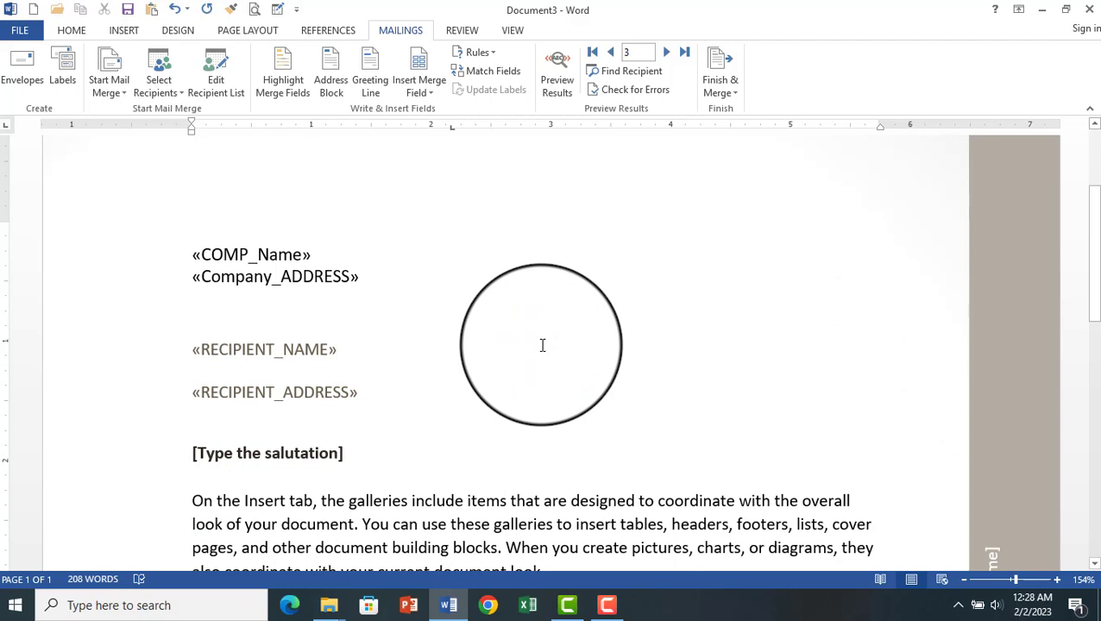
pyautogui.click(545, 278)
pyautogui.click(511, 239)
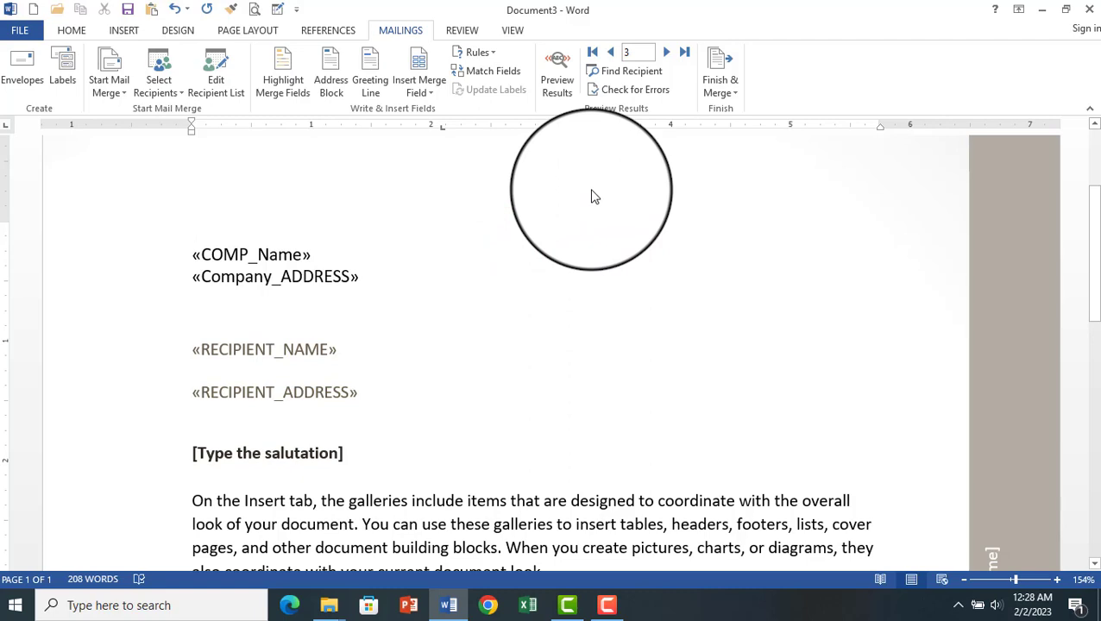
# - Finish the merge by generating individual letters for all records in a new document
pyautogui.click(711, 93)
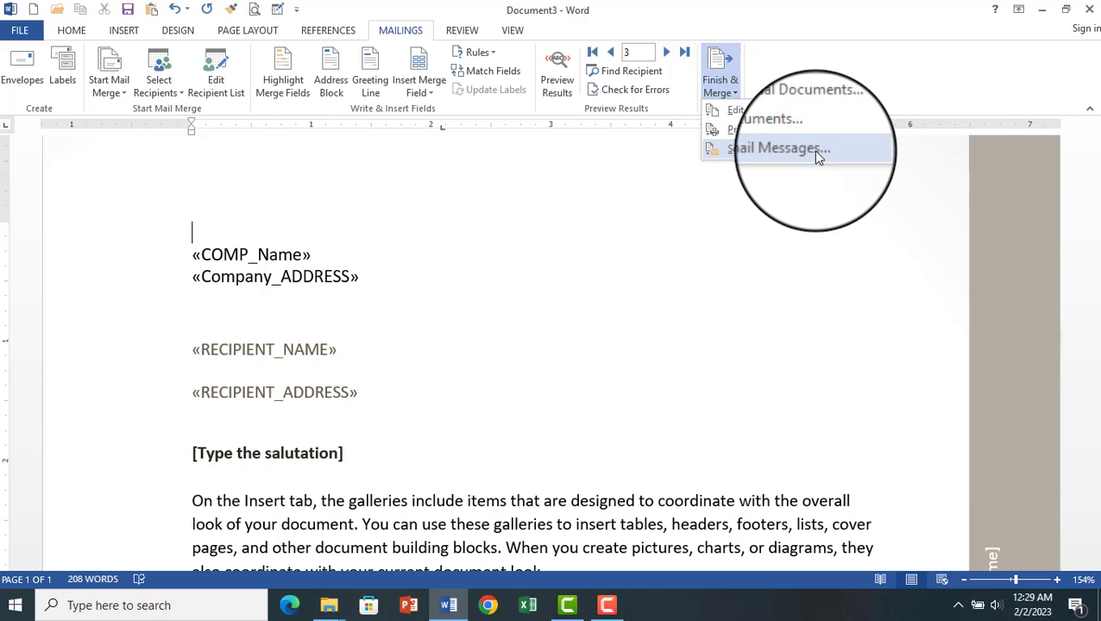
pyautogui.click(794, 113)
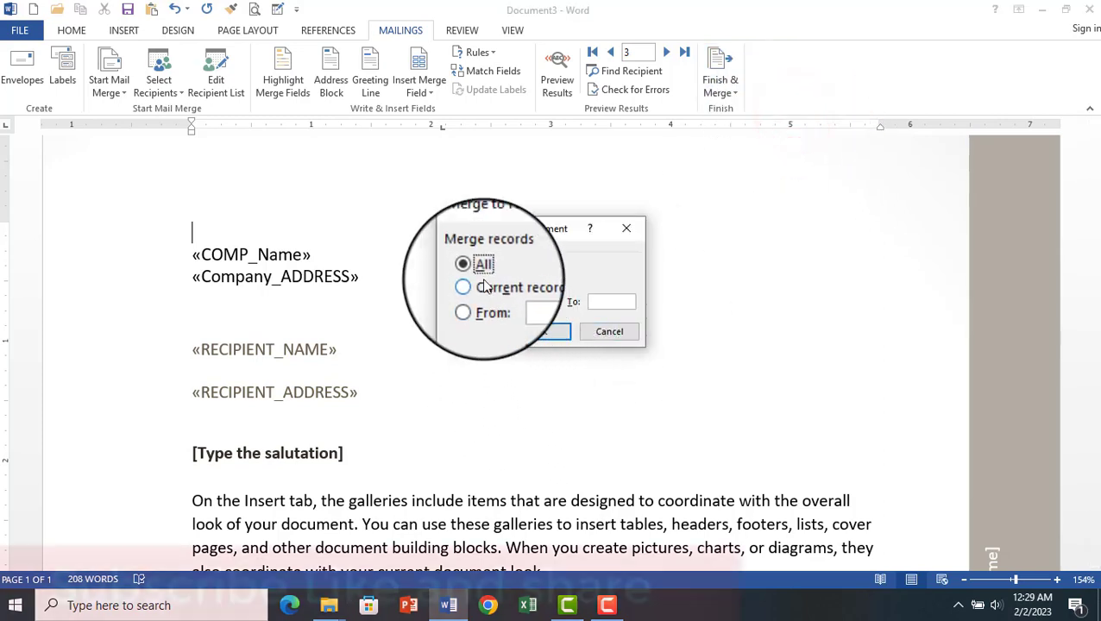
pyautogui.click(532, 335)
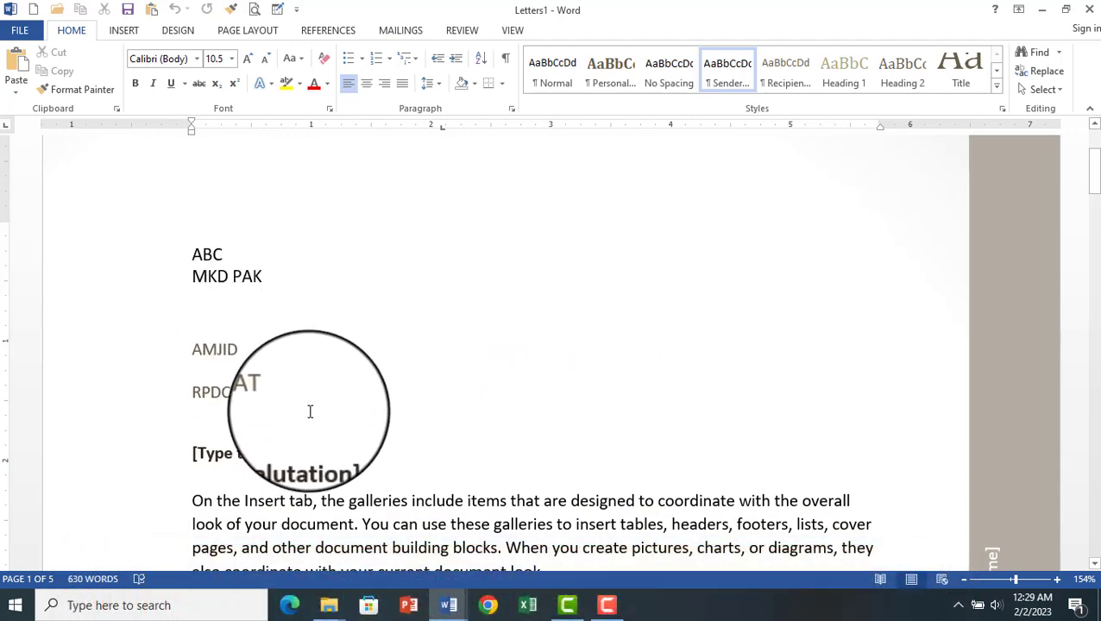
# - Examine the company and recipient details in each merged letter, from the first page to the last
pyautogui.scroll(-5, 310, 412)
pyautogui.scroll(-20, 436, 444)
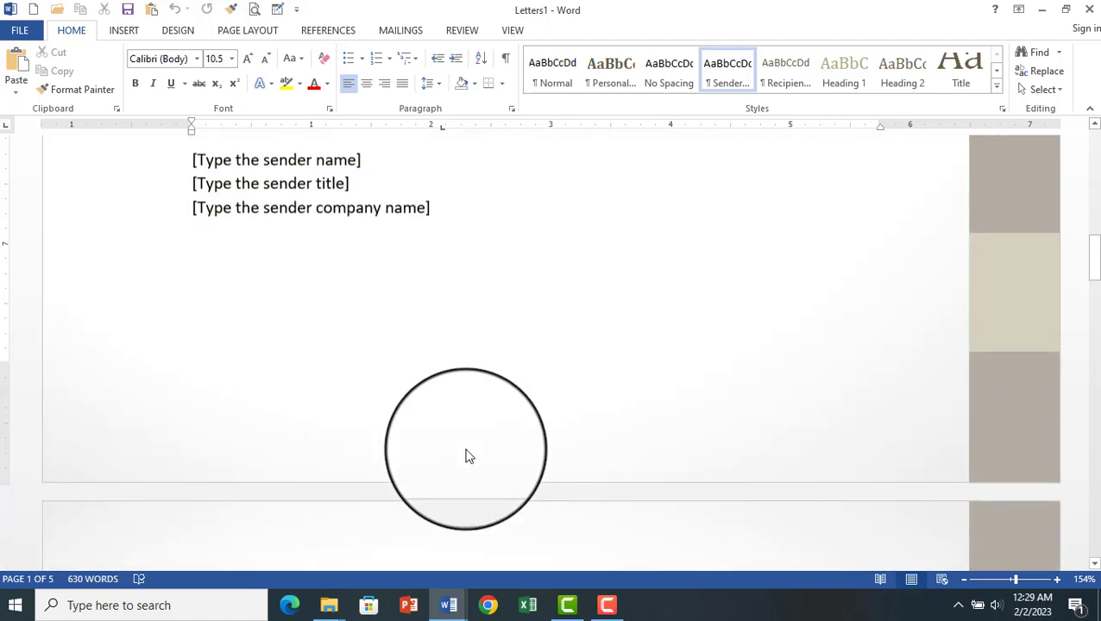
pyautogui.scroll(-3, 466, 456)
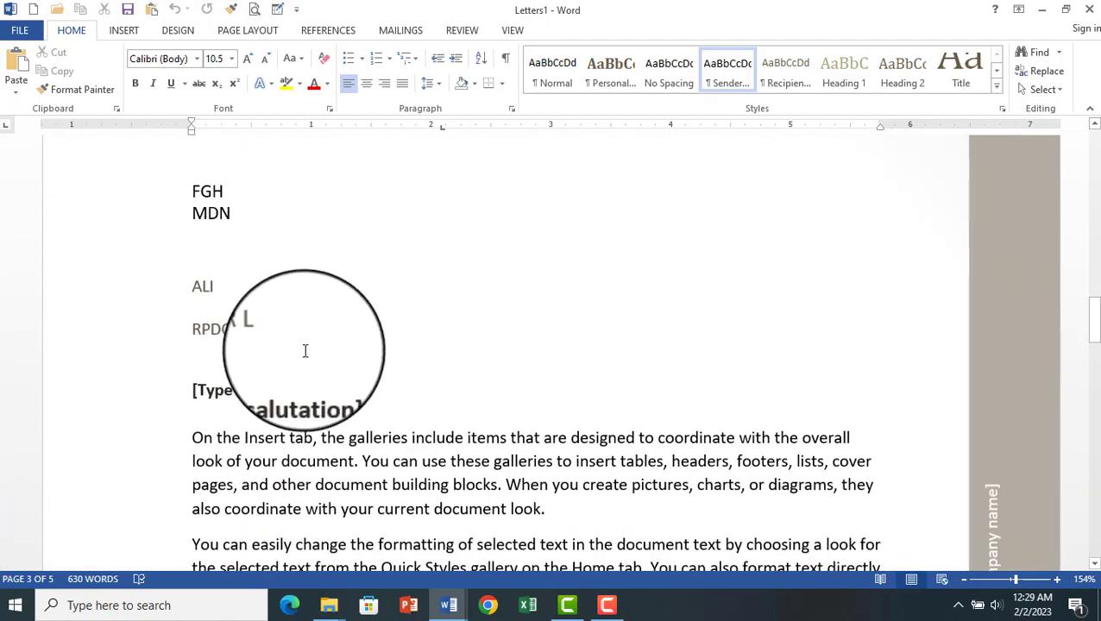
pyautogui.scroll(-1, 464, 400)
pyautogui.scroll(-20, 463, 399)
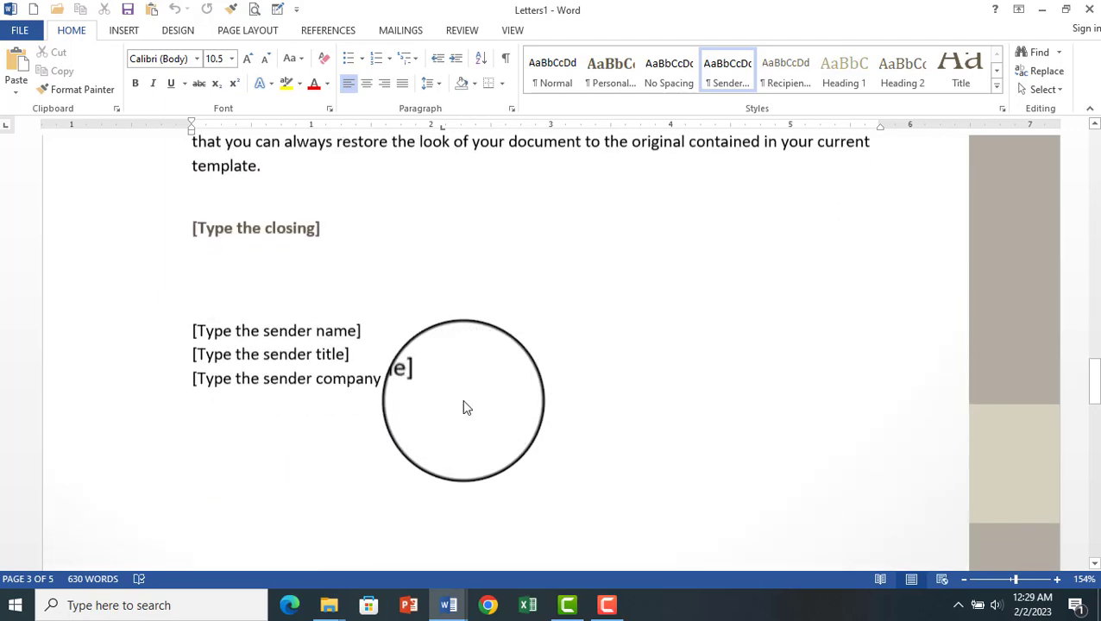
pyautogui.scroll(-15, 463, 407)
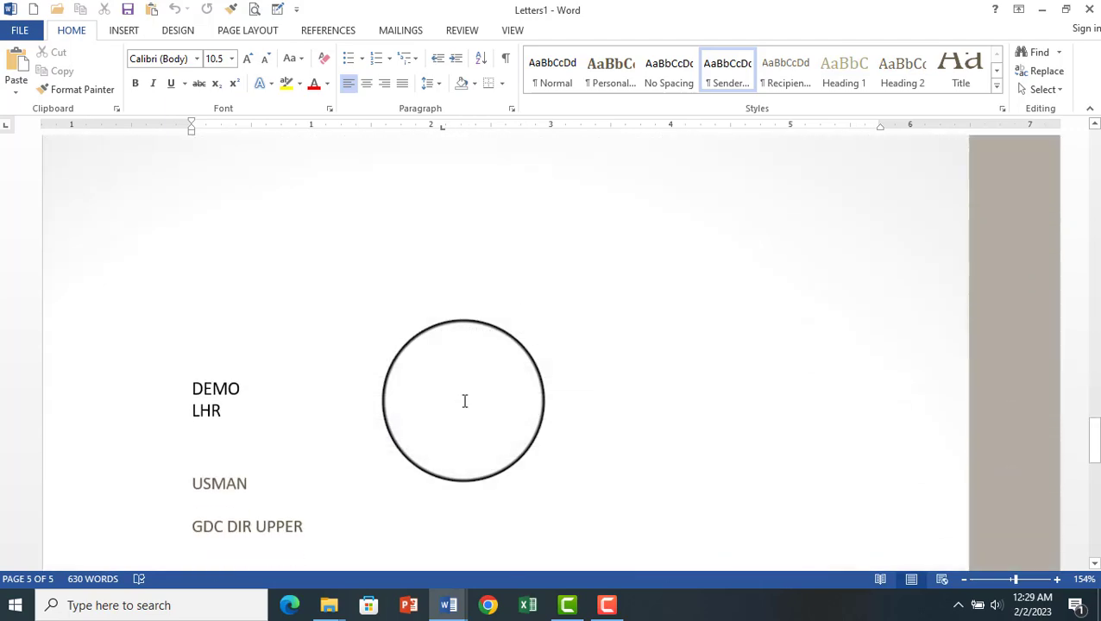
pyautogui.scroll(-3, 471, 406)
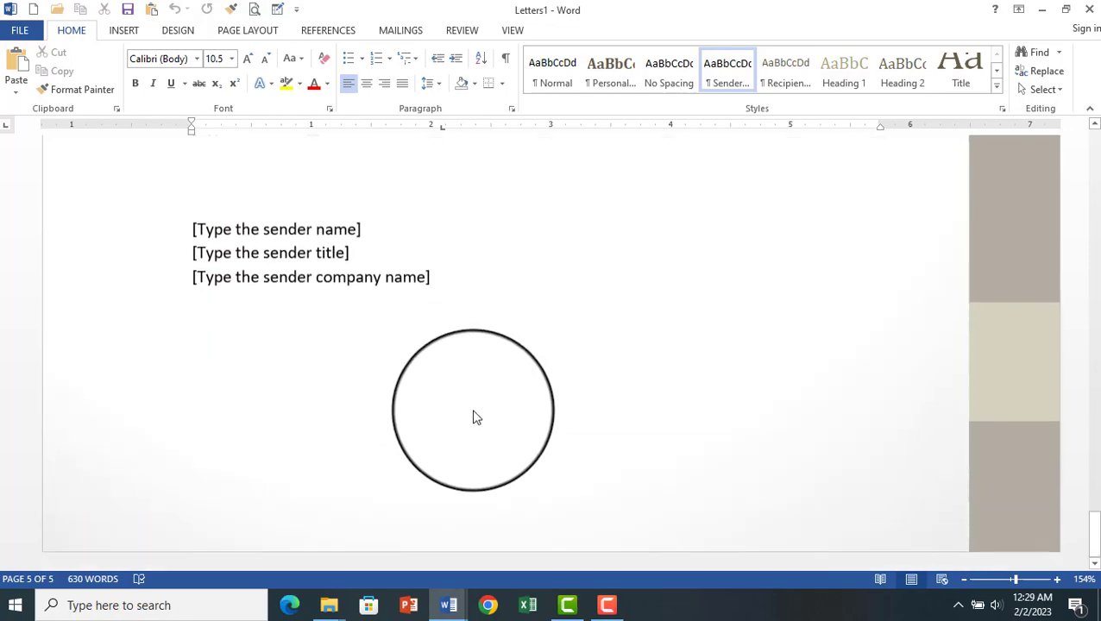
pyautogui.click(479, 434)
pyautogui.scroll(10, 544, 374)
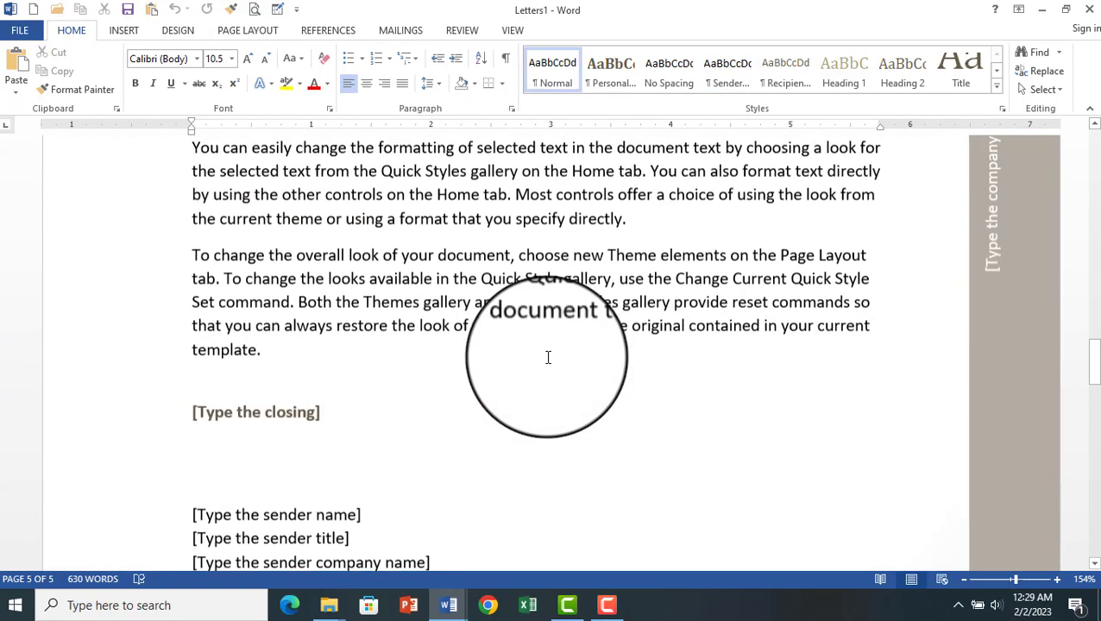
pyautogui.scroll(10, 545, 359)
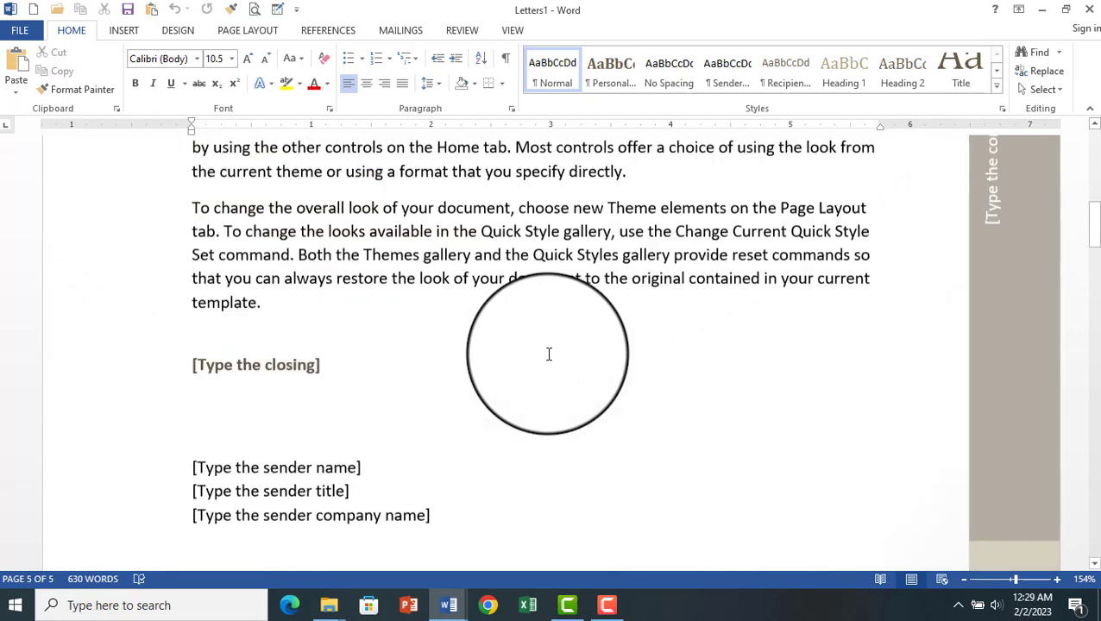
pyautogui.scroll(5, 550, 361)
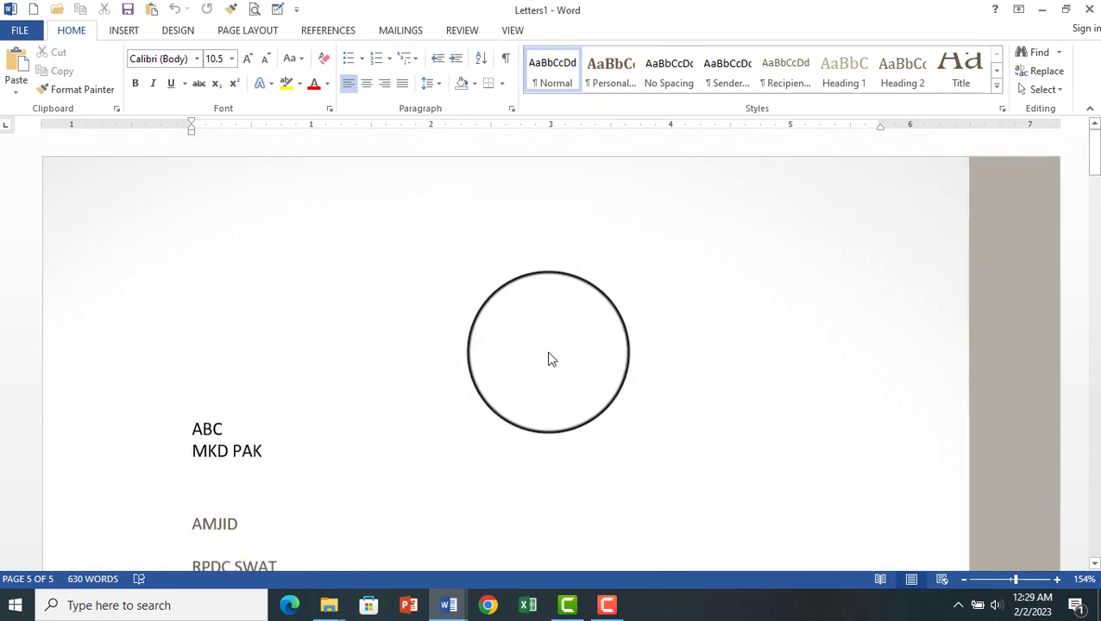
pyautogui.click(479, 299)
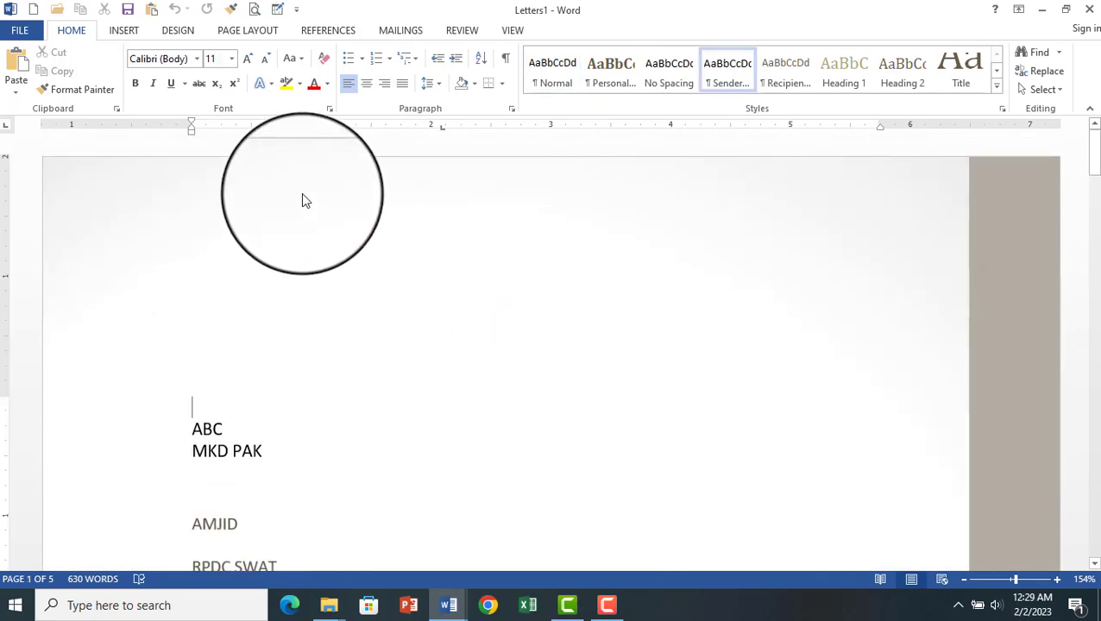
# - Create a new blank document
pyautogui.click(19, 30)
pyautogui.click(35, 101)
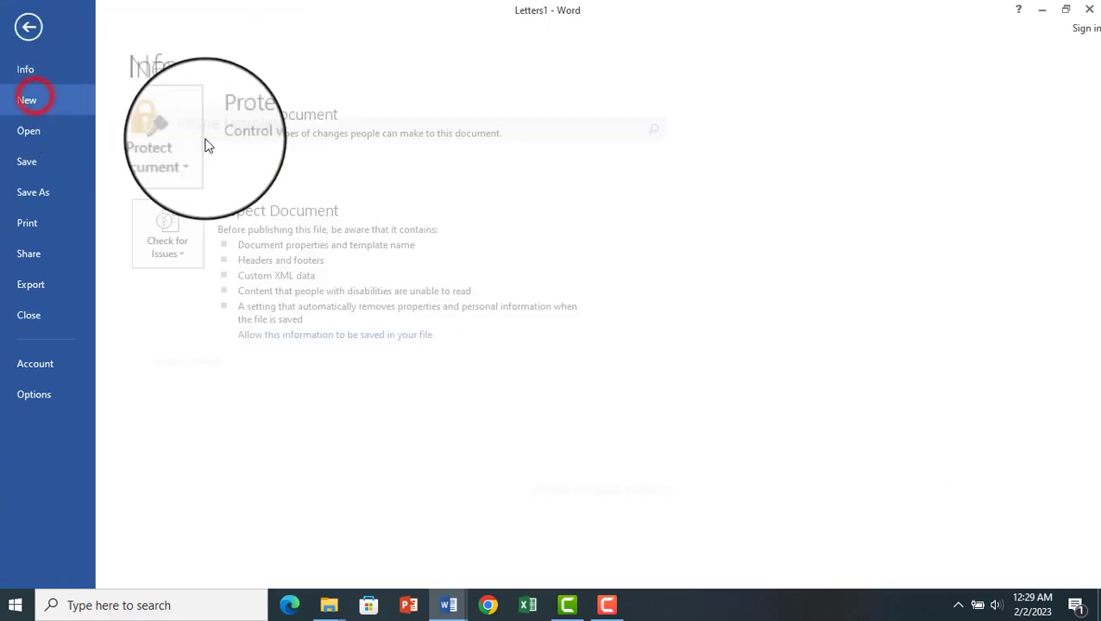
pyautogui.click(227, 259)
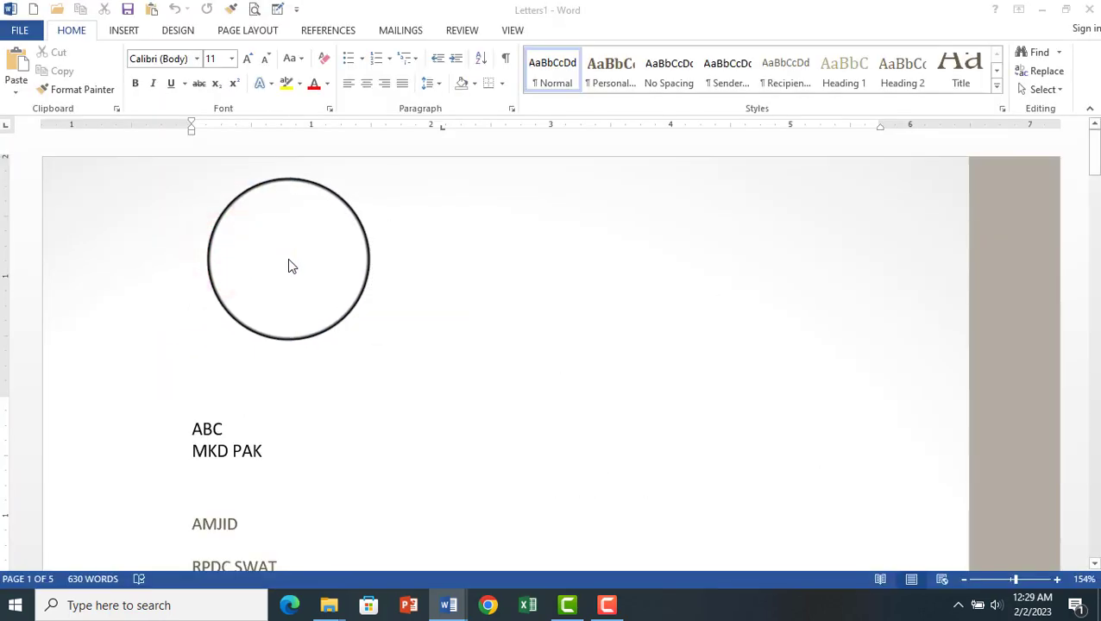
# - Add an envelope with the existing return address and an empty delivery address to the document, and place the cursor in the delivery address area
pyautogui.click(397, 28)
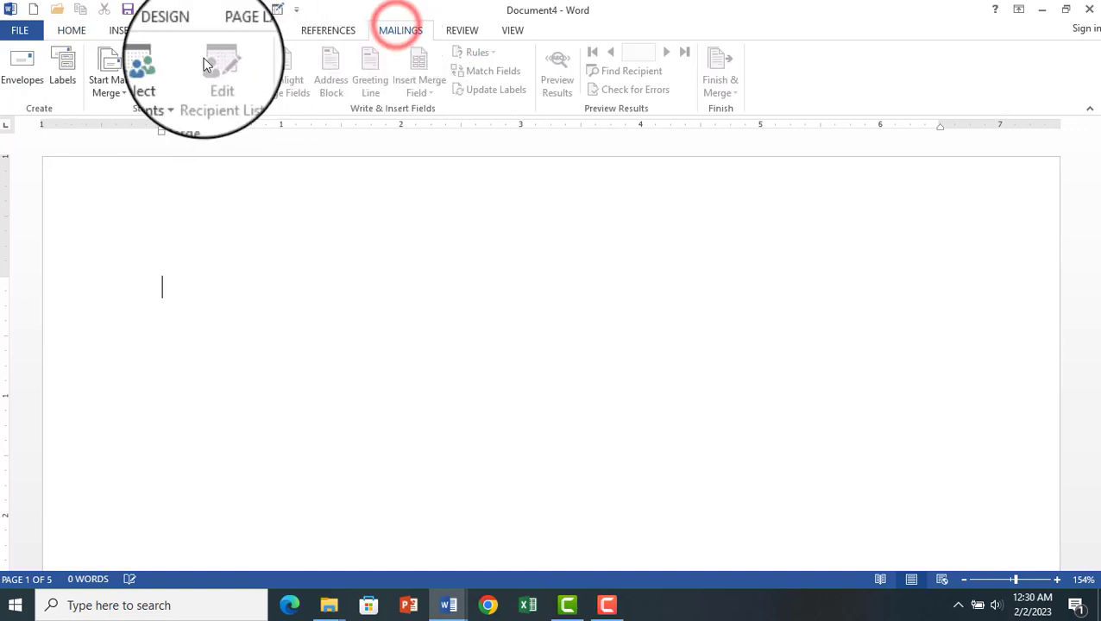
pyautogui.click(34, 86)
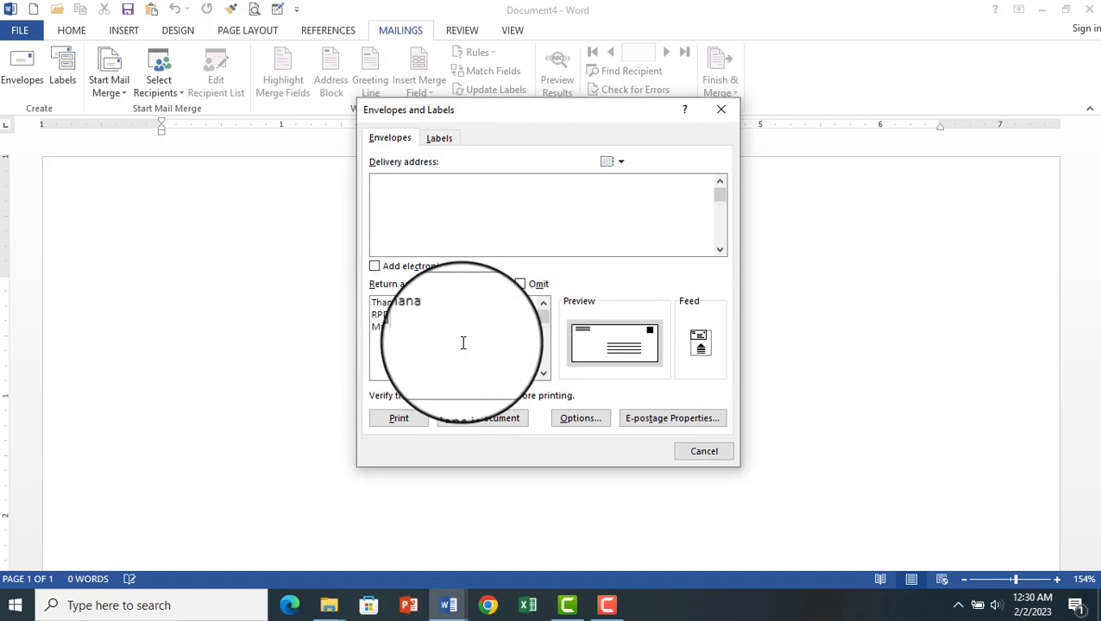
pyautogui.click(453, 337)
pyautogui.moveTo(370, 325); pyautogui.dragTo(356, 307)
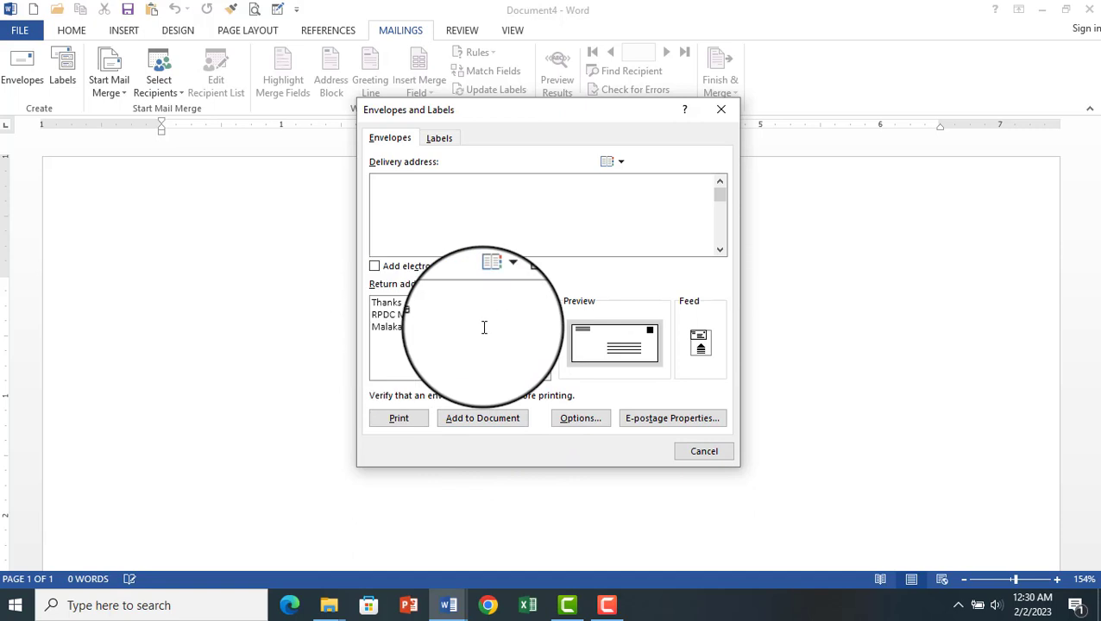
pyautogui.click(486, 419)
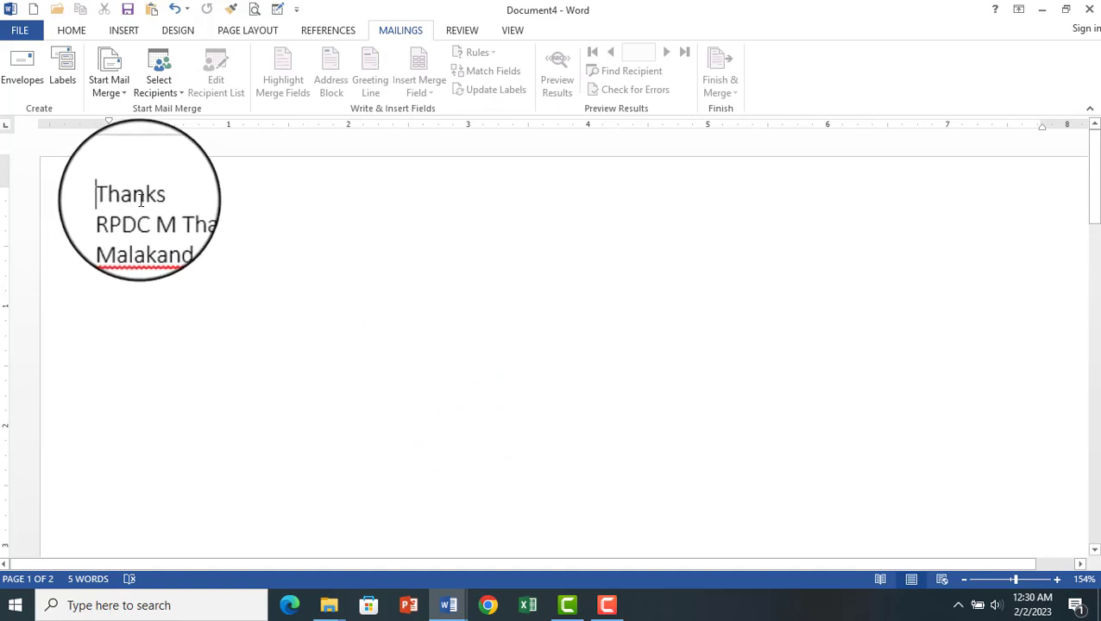
pyautogui.moveTo(225, 238); pyautogui.dragTo(76, 189)
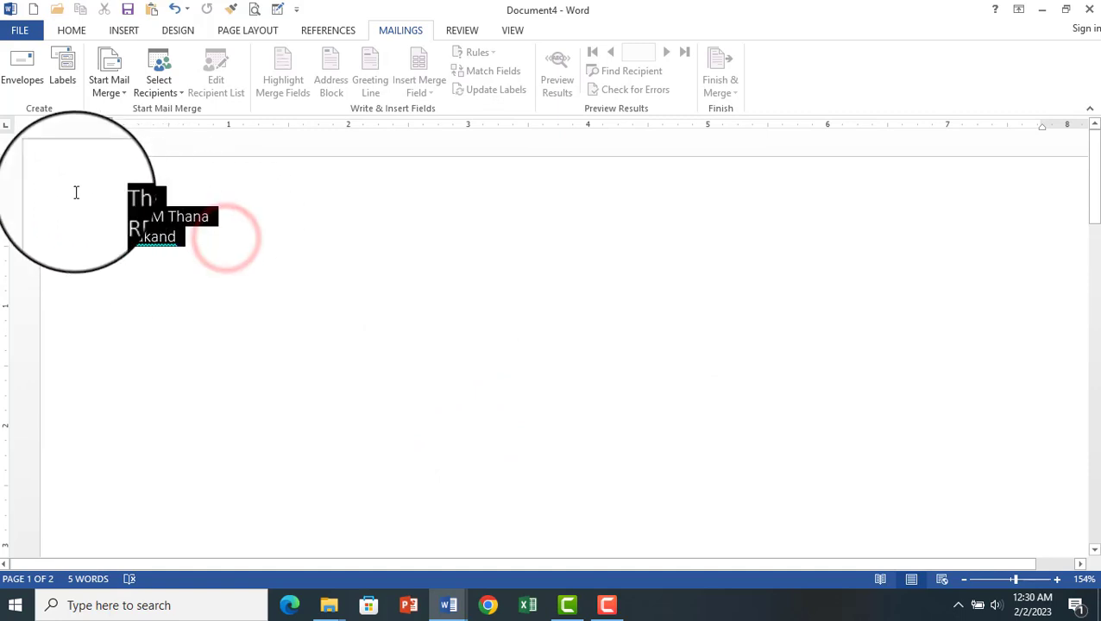
pyautogui.click(593, 487)
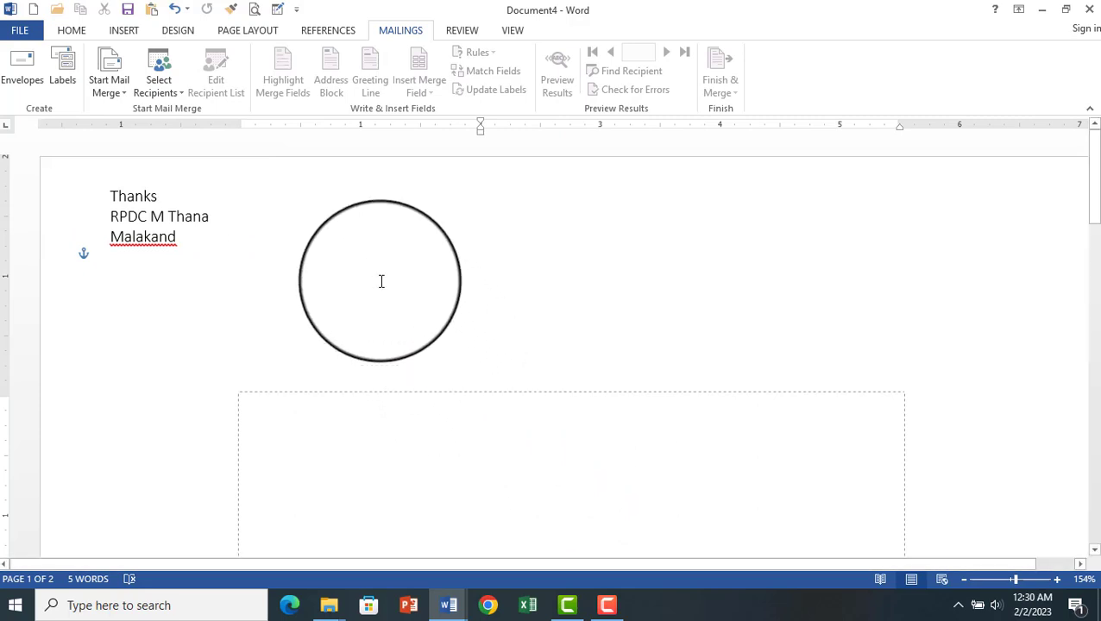
# - Use the existing RECIPIENTS list as the mail merge data source for the envelope
pyautogui.click(181, 93)
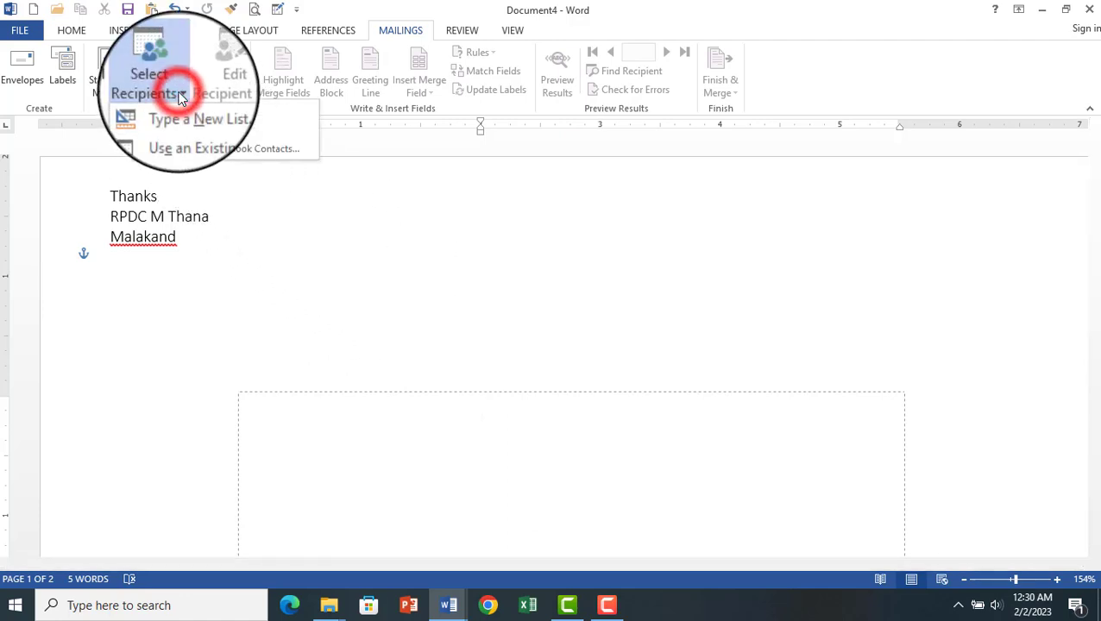
pyautogui.click(192, 132)
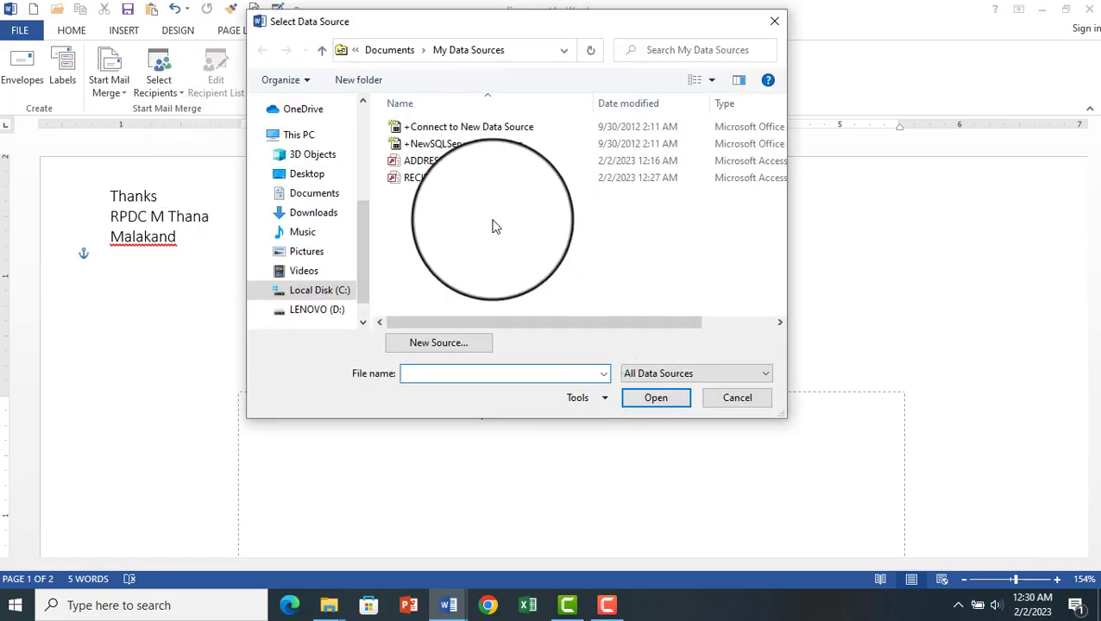
pyautogui.click(447, 180)
pyautogui.click(447, 181)
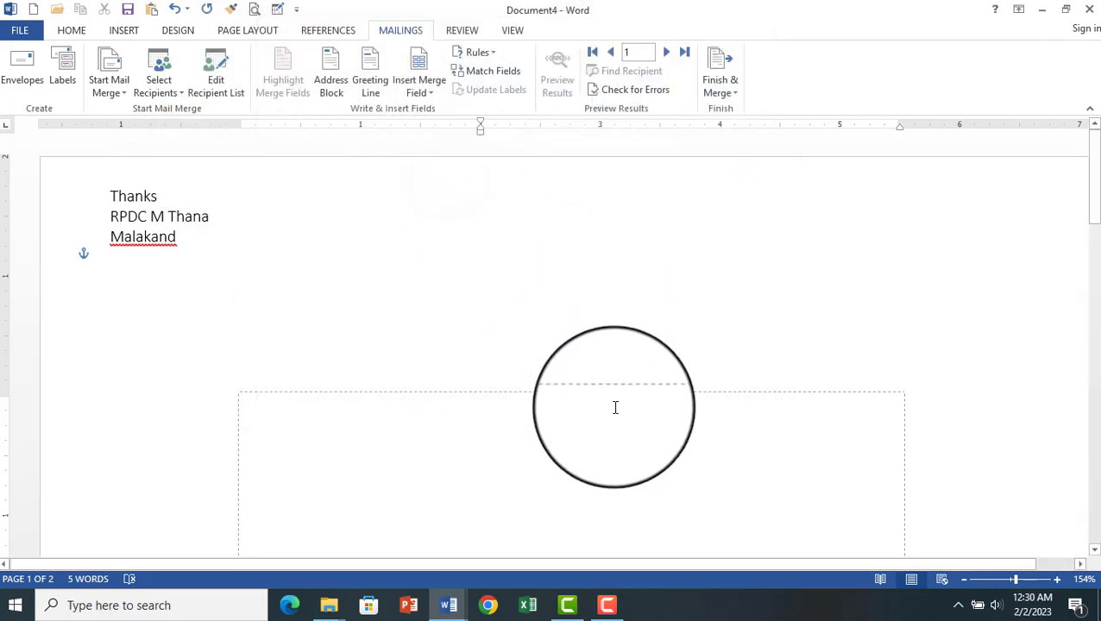
# - Insert the RECIPIENT_NAME and RECIPIENT_ADDRESS merge fields on separate lines in the envelope's delivery address area
pyautogui.click(436, 94)
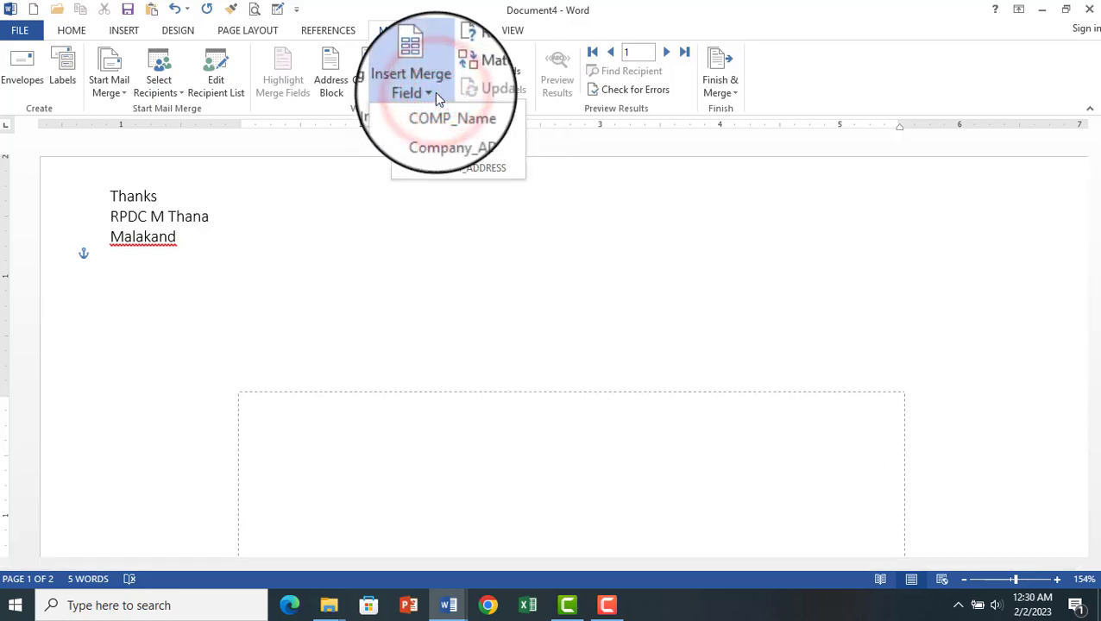
pyautogui.click(463, 148)
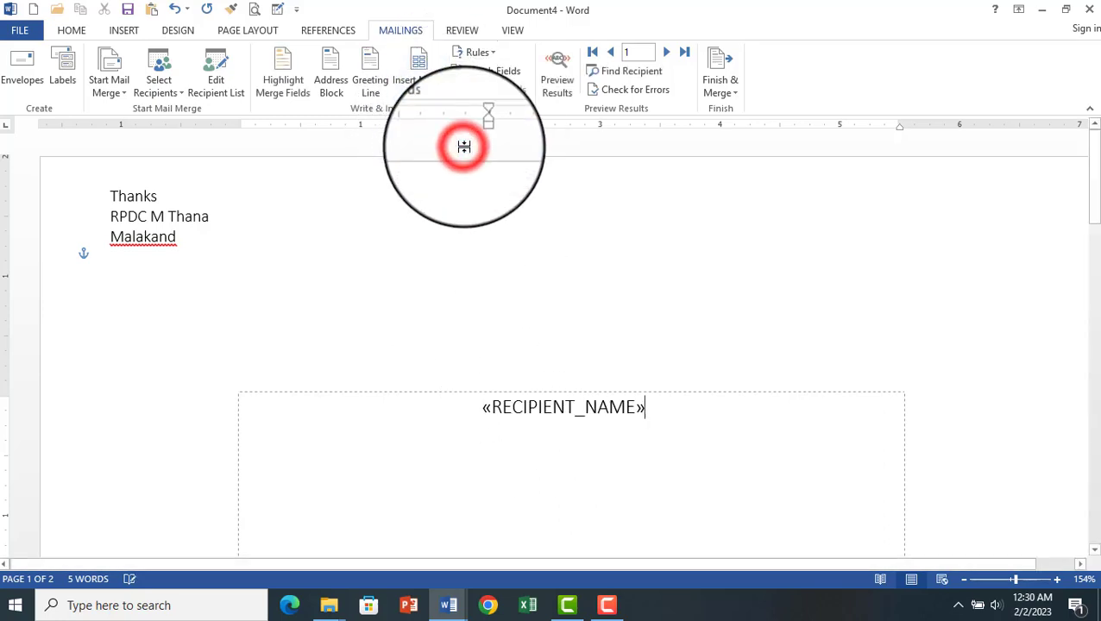
pyautogui.press('Return')
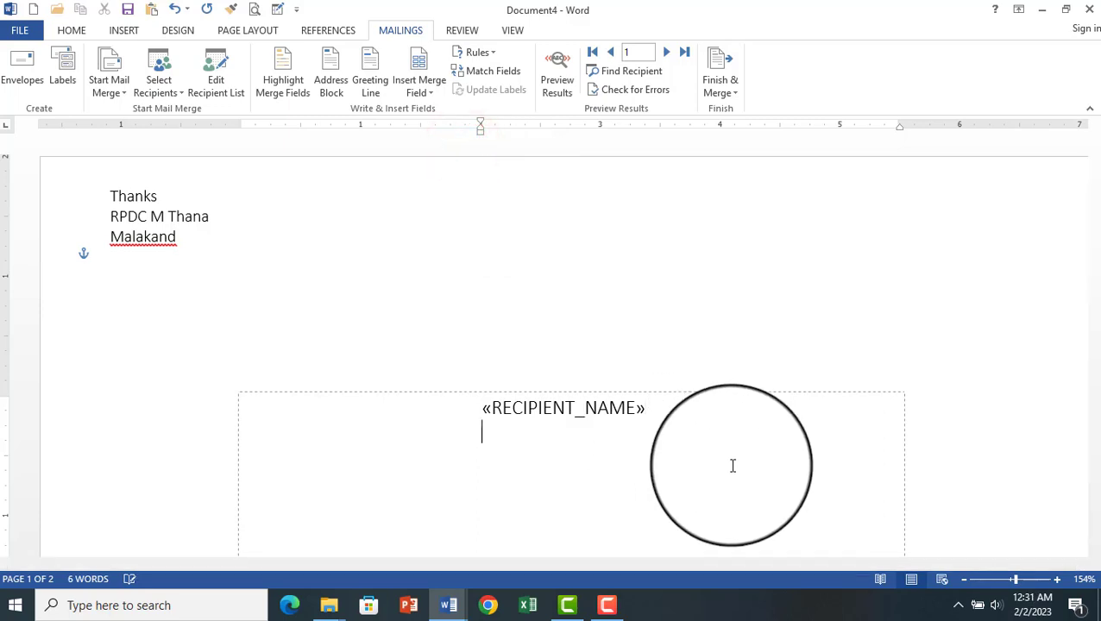
pyautogui.click(436, 95)
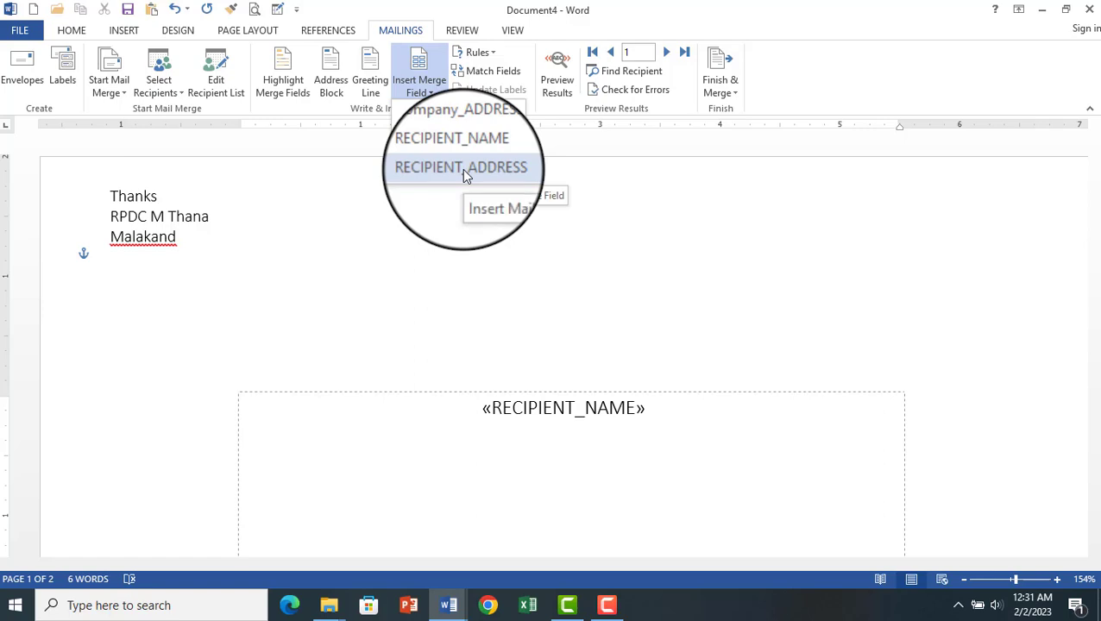
pyautogui.click(464, 170)
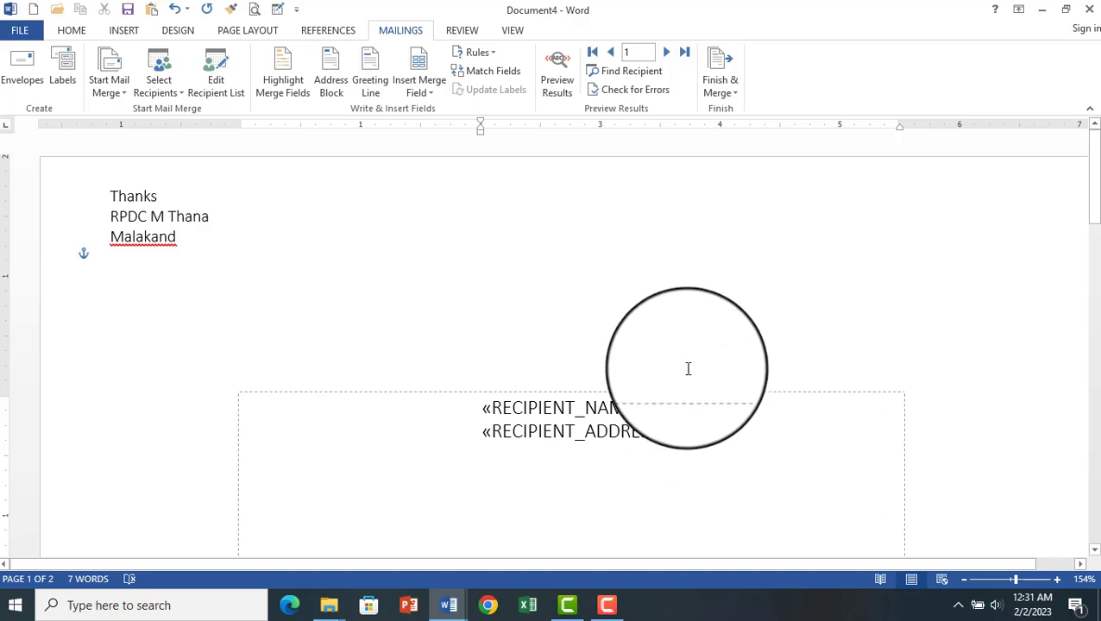
# - Finish the envelope merge by generating individual documents for all records
pyautogui.click(733, 93)
pyautogui.click(750, 113)
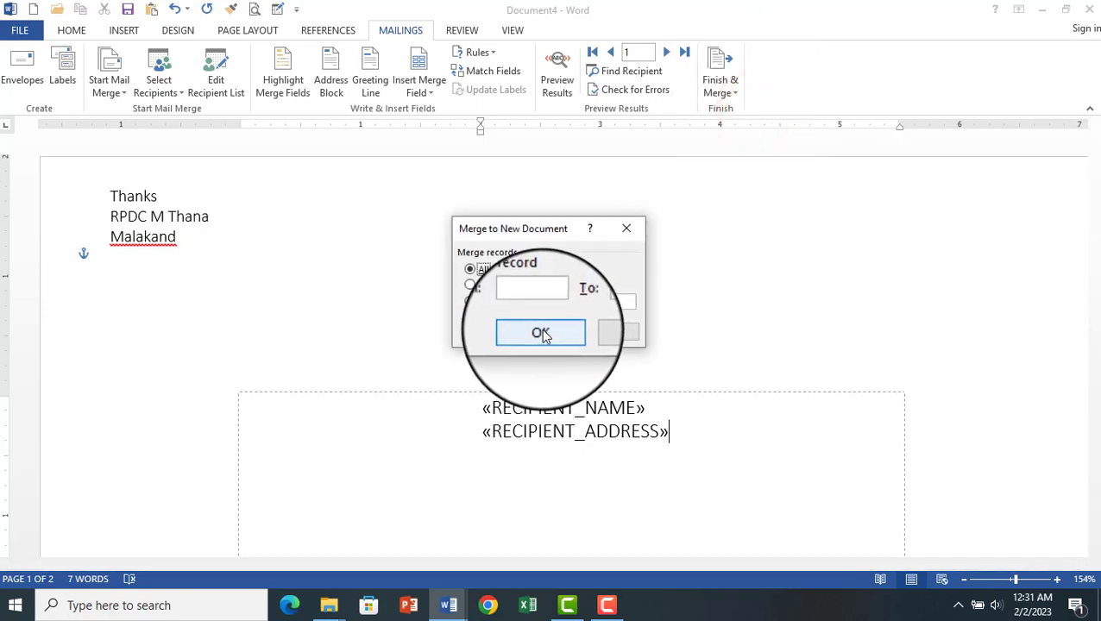
pyautogui.click(541, 335)
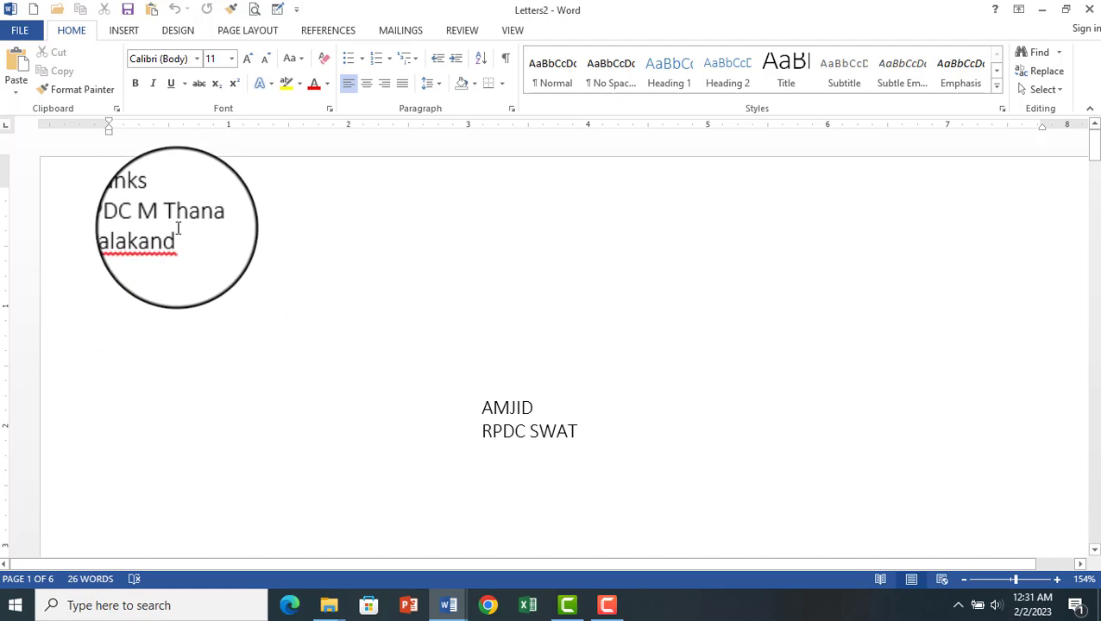
# - Examine the return address and the recipient's name and address on each merged envelope
pyautogui.moveTo(187, 248); pyautogui.dragTo(79, 182)
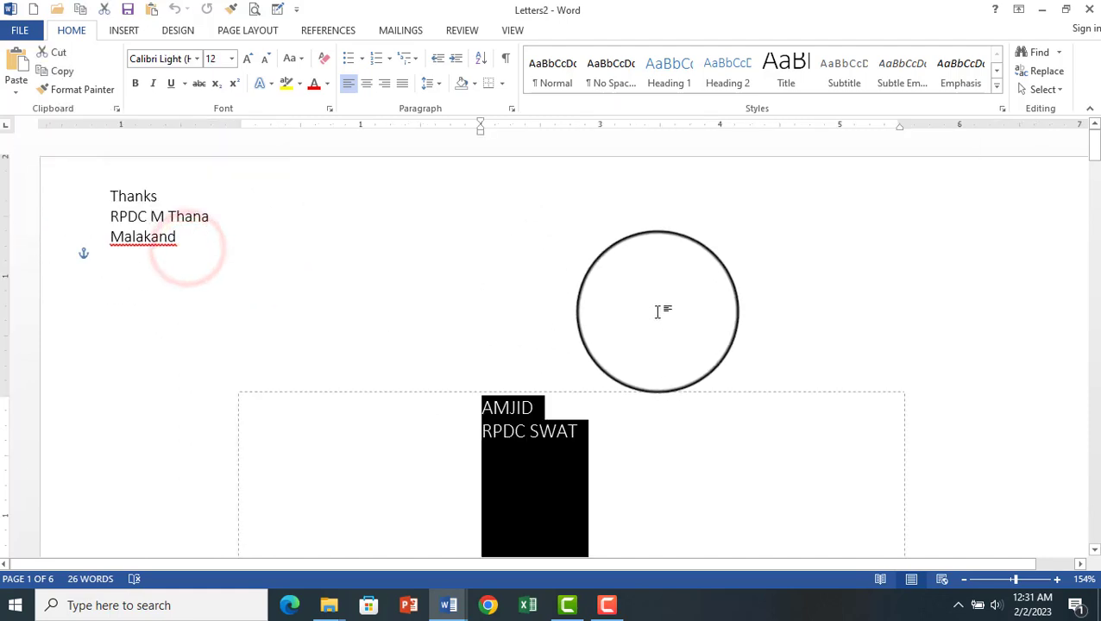
pyautogui.click(658, 297)
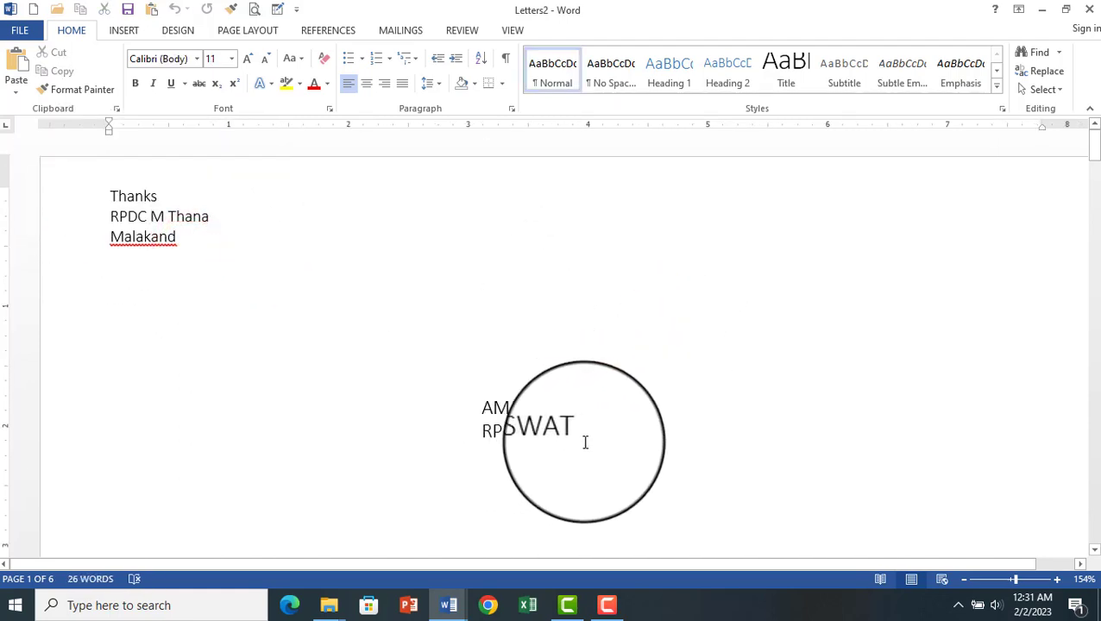
pyautogui.scroll(-5, 604, 443)
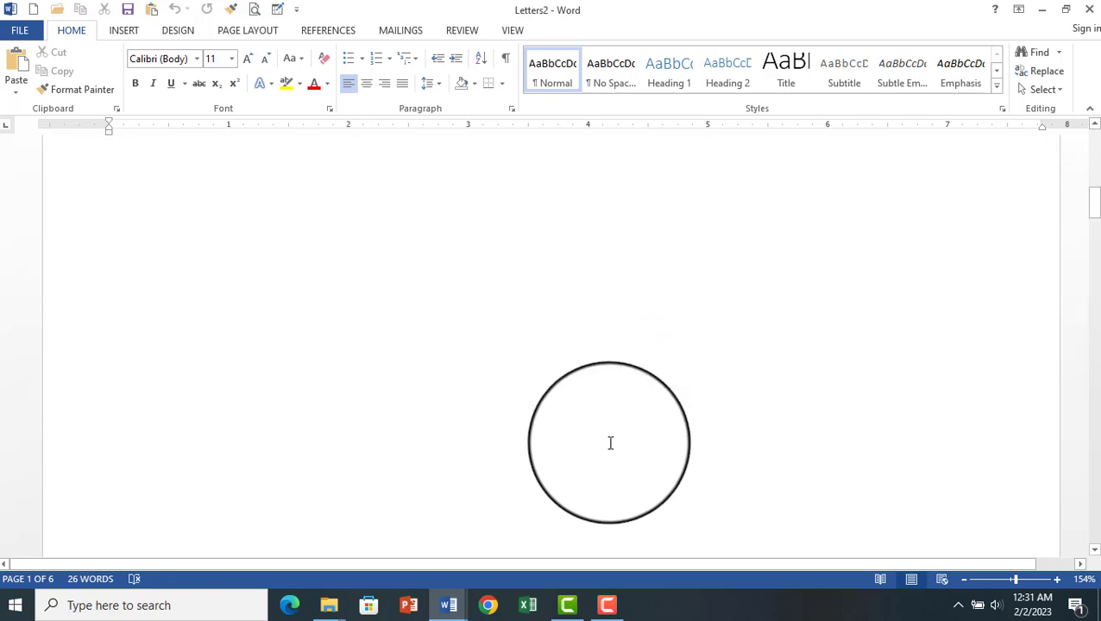
pyautogui.scroll(-5, 610, 442)
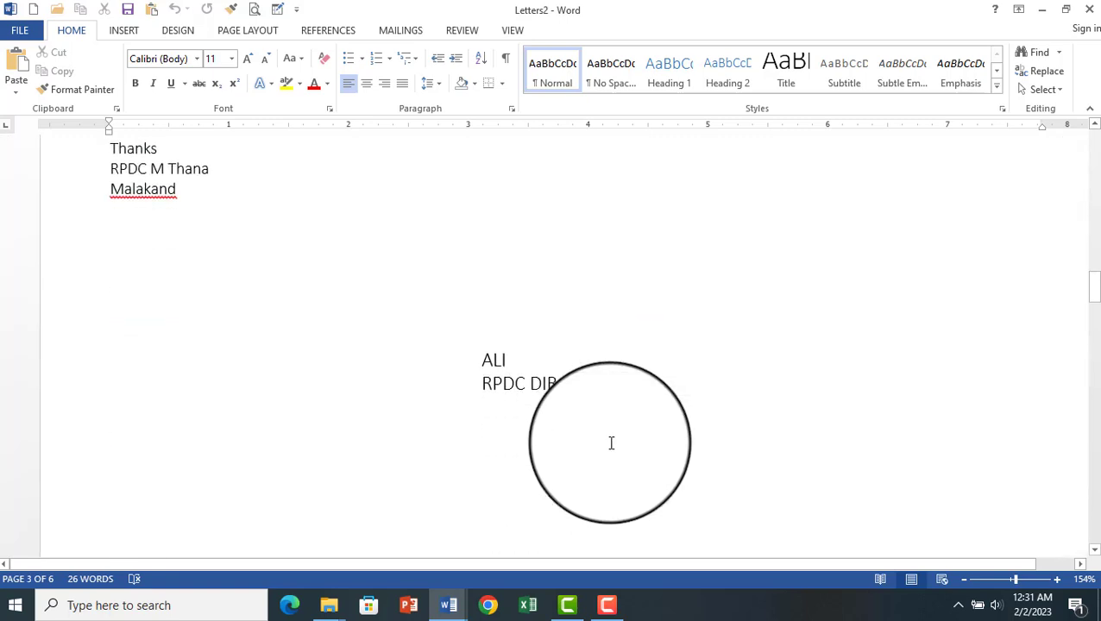
pyautogui.scroll(-5, 595, 396)
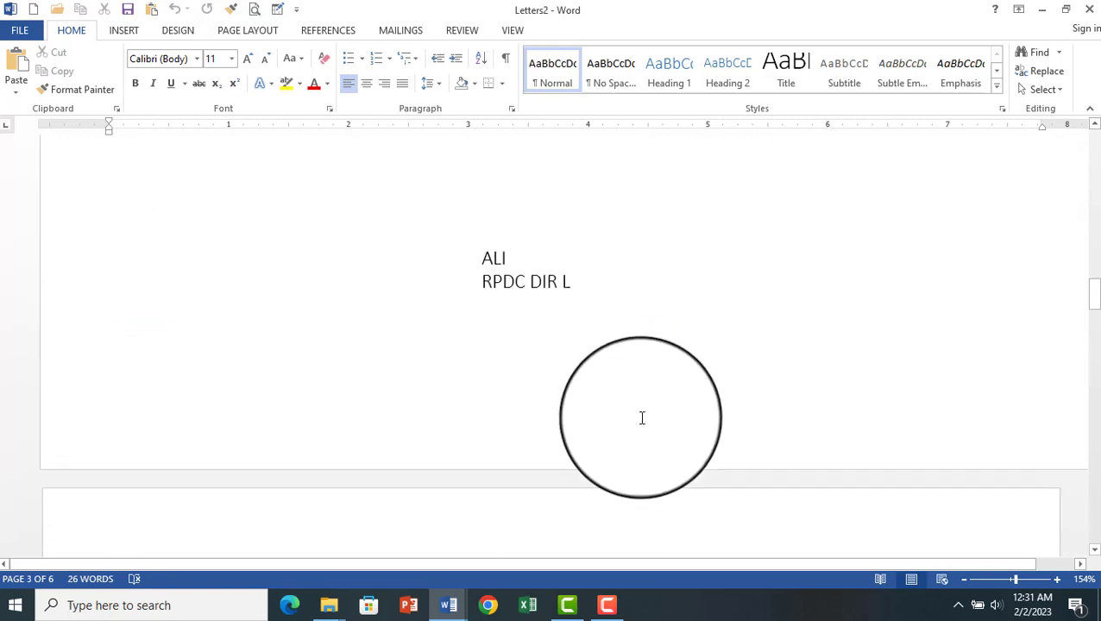
pyautogui.scroll(-8, 656, 439)
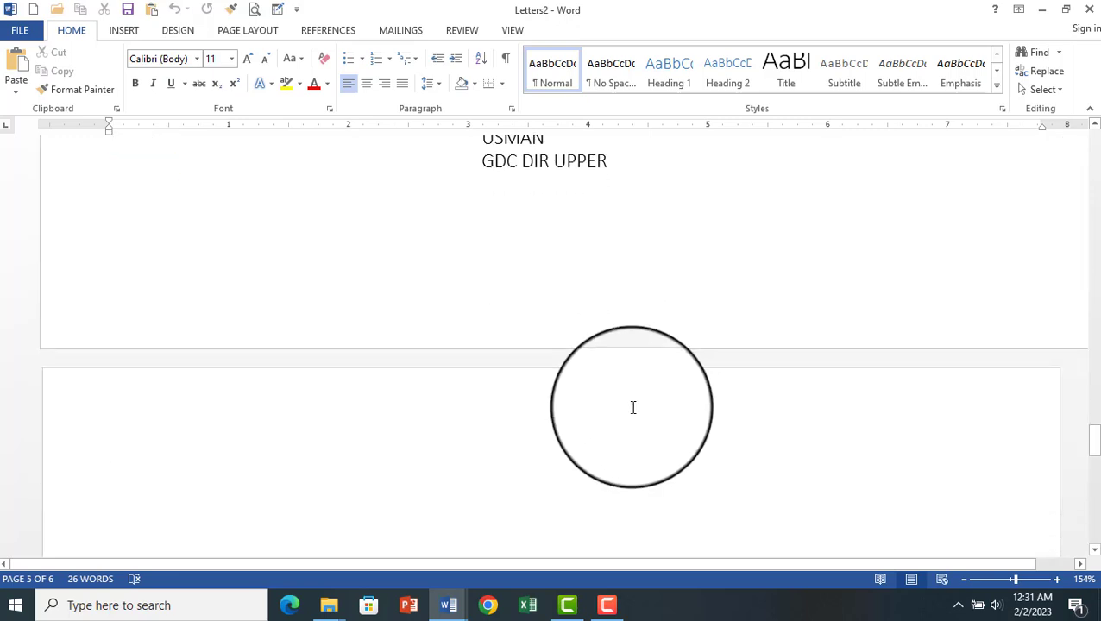
# - Create a new blank document from the merged envelopes window
pyautogui.click(452, 31)
pyautogui.click(413, 33)
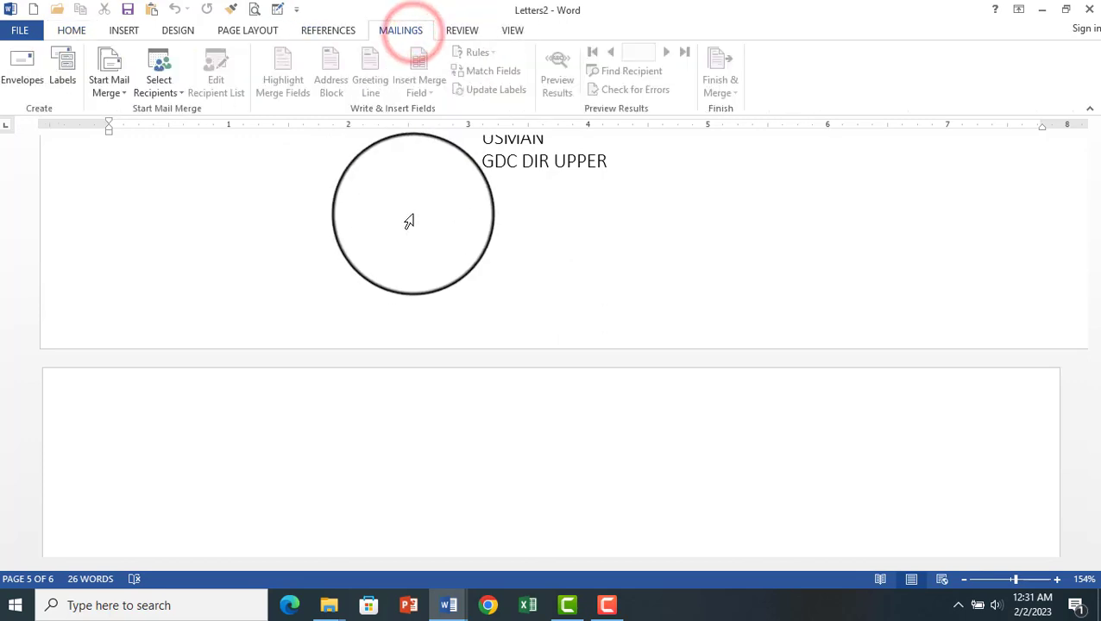
pyautogui.click(12, 33)
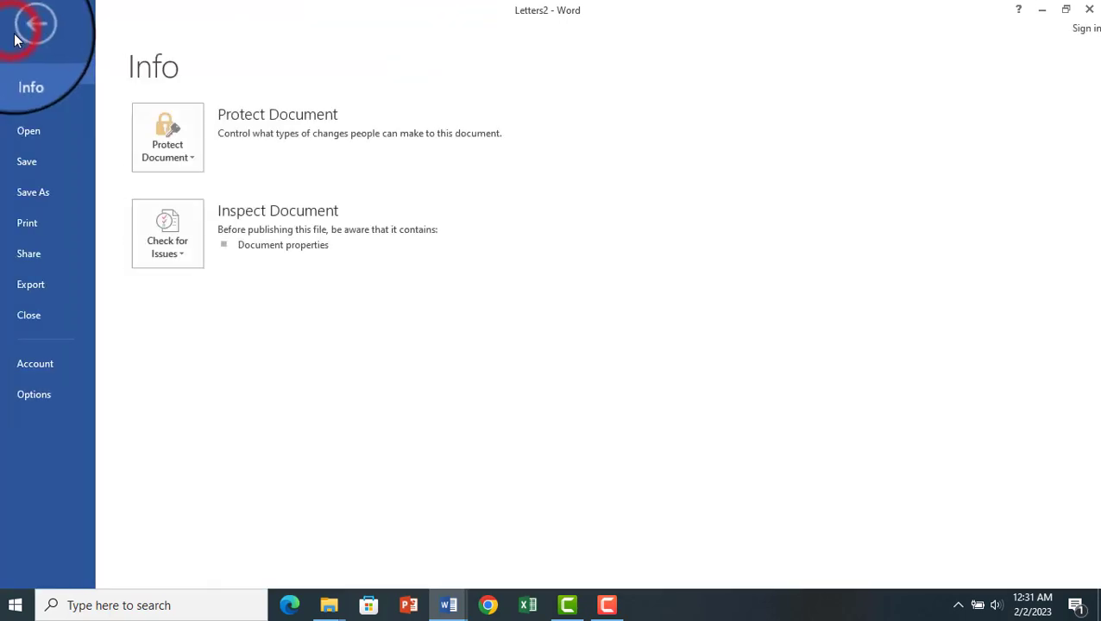
pyautogui.click(34, 101)
pyautogui.click(249, 252)
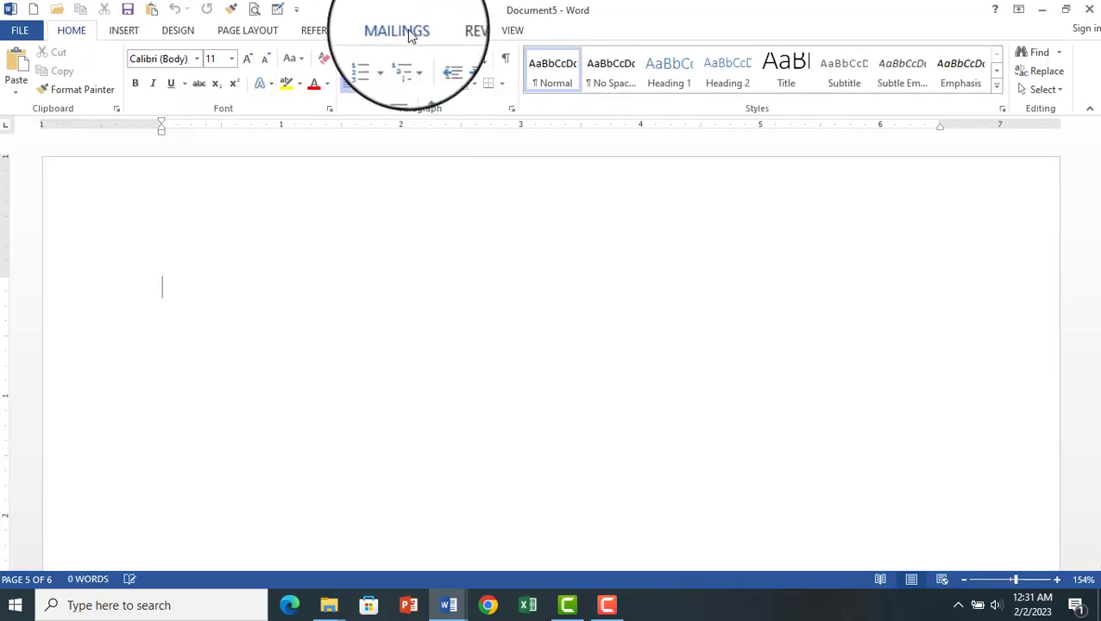
# - Create a new document with a full page of the same label reading "PLEASE MAKE SURE YOUR PRESSENCE"
pyautogui.click(401, 30)
pyautogui.click(78, 89)
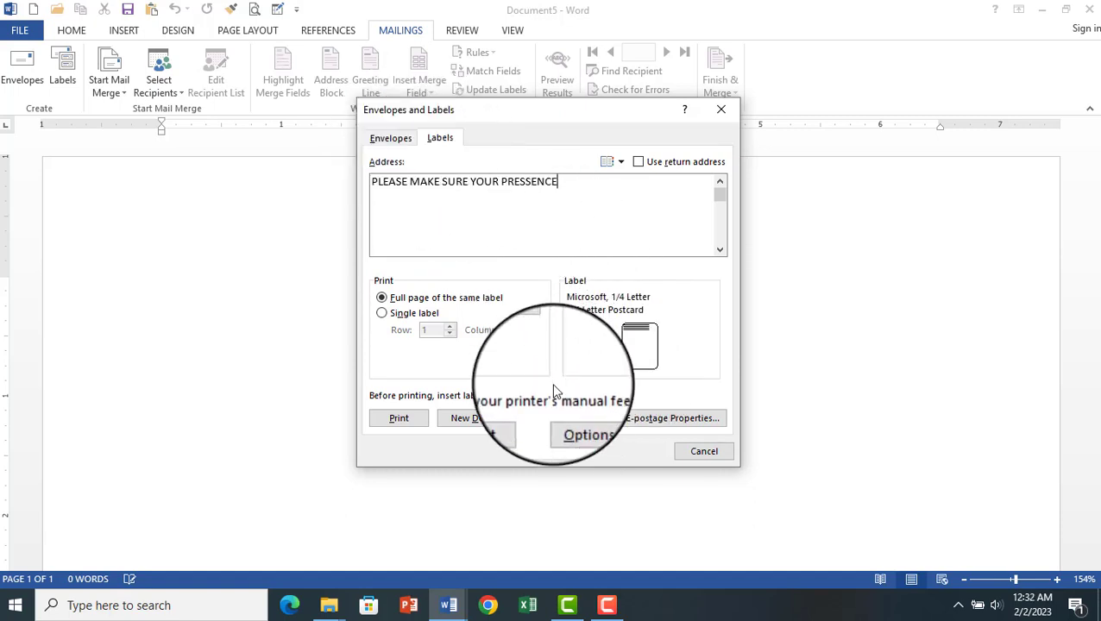
pyautogui.click(502, 423)
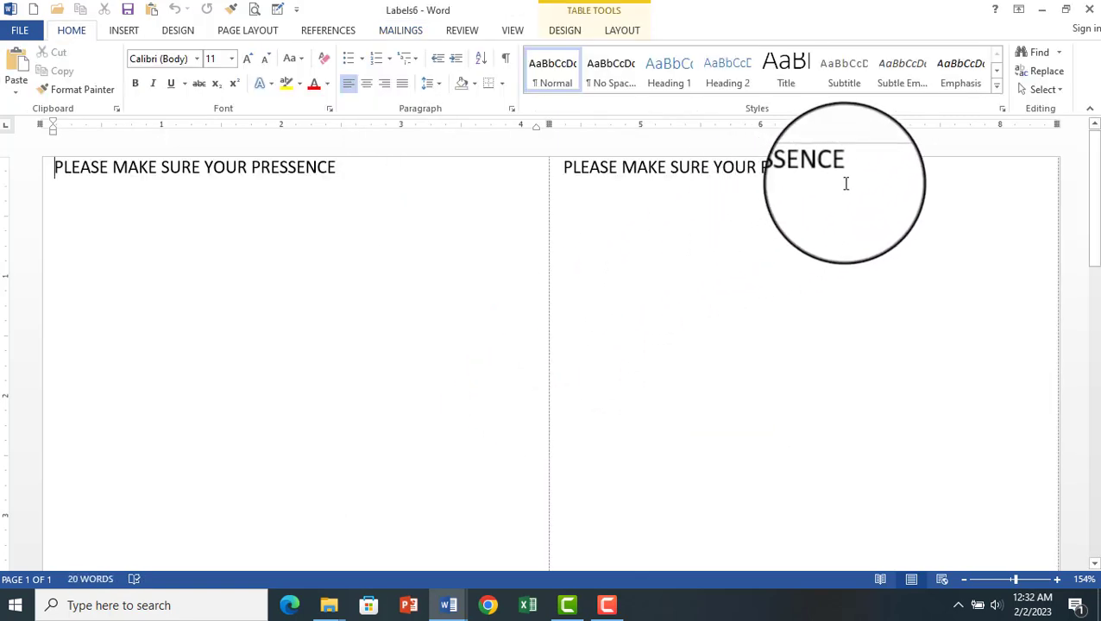
pyautogui.moveTo(863, 167); pyautogui.dragTo(359, 209)
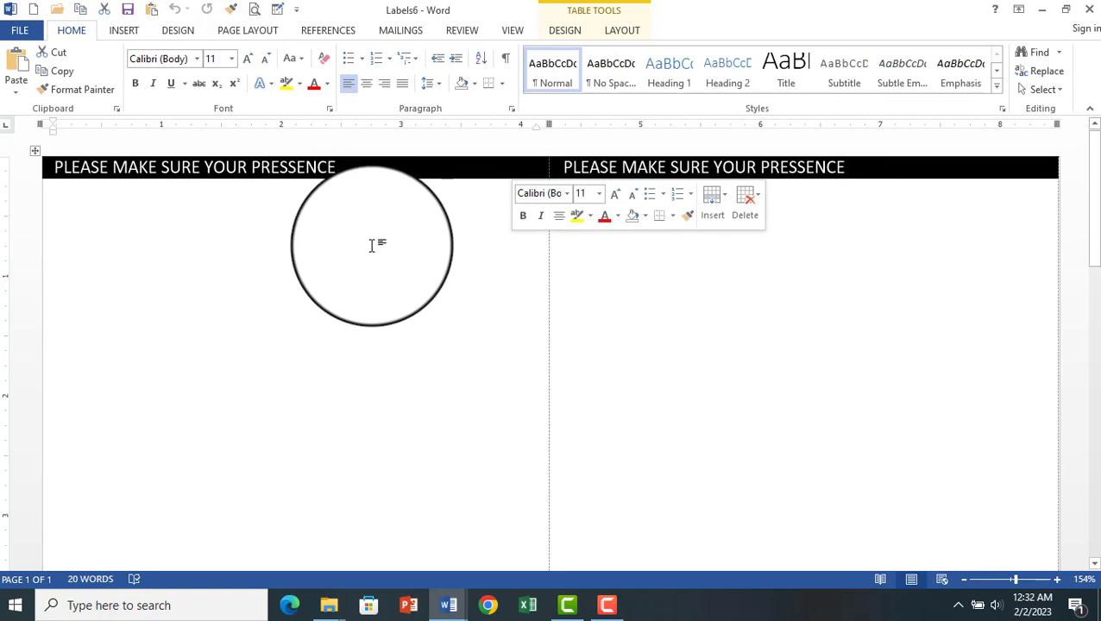
pyautogui.click(371, 245)
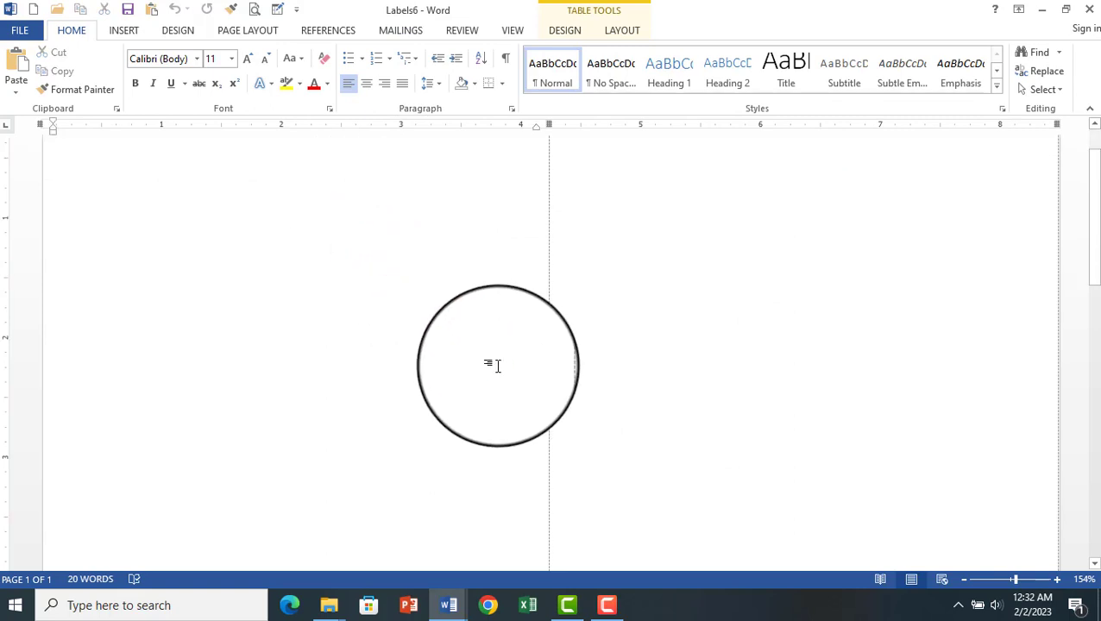
pyautogui.click(407, 33)
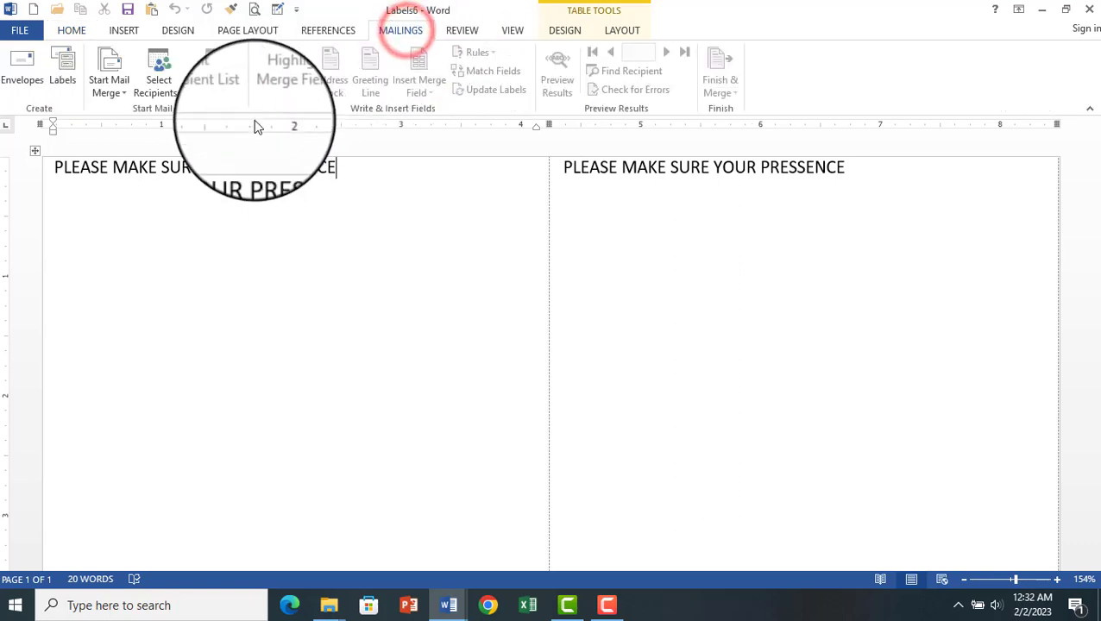
pyautogui.click(123, 97)
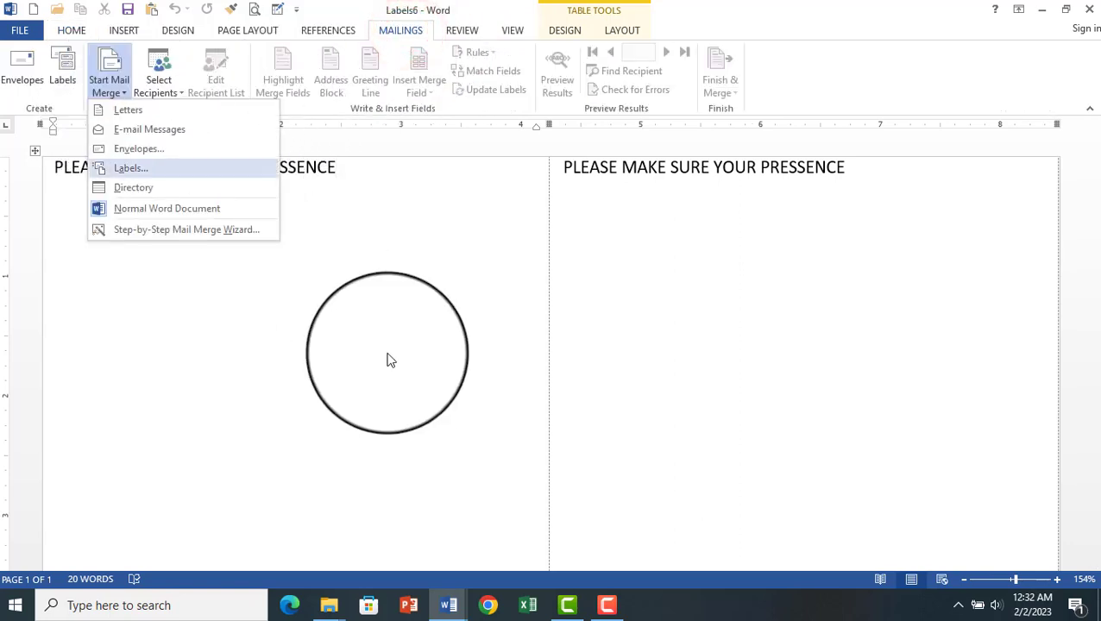
pyautogui.click(403, 376)
# - Create another blank document for the wizard-based mail merge
pyautogui.click(21, 31)
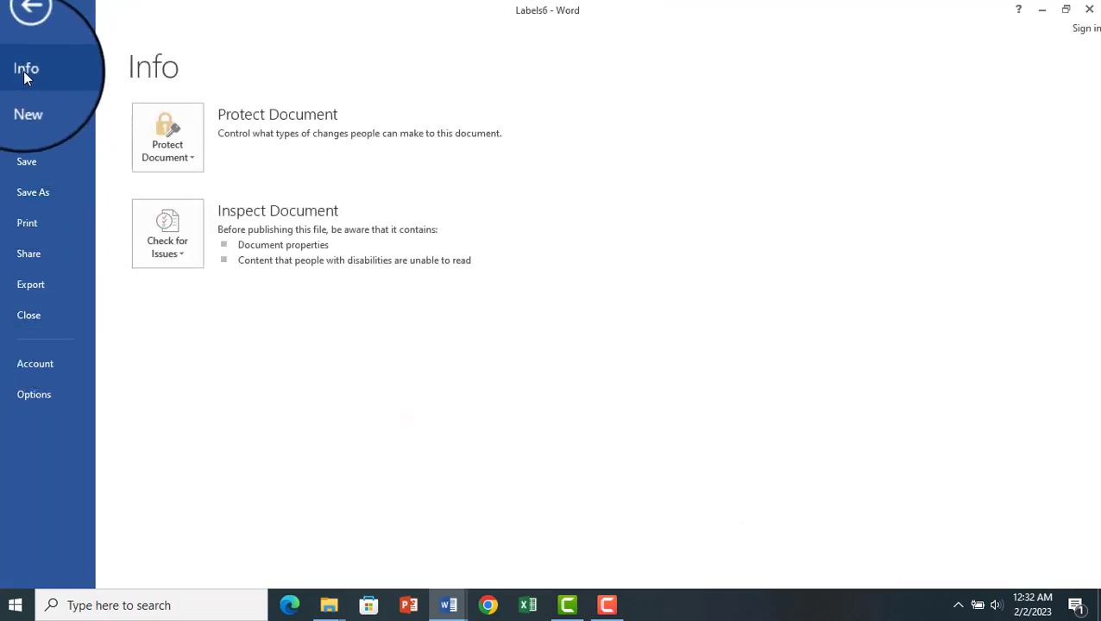
pyautogui.click(49, 102)
pyautogui.click(248, 261)
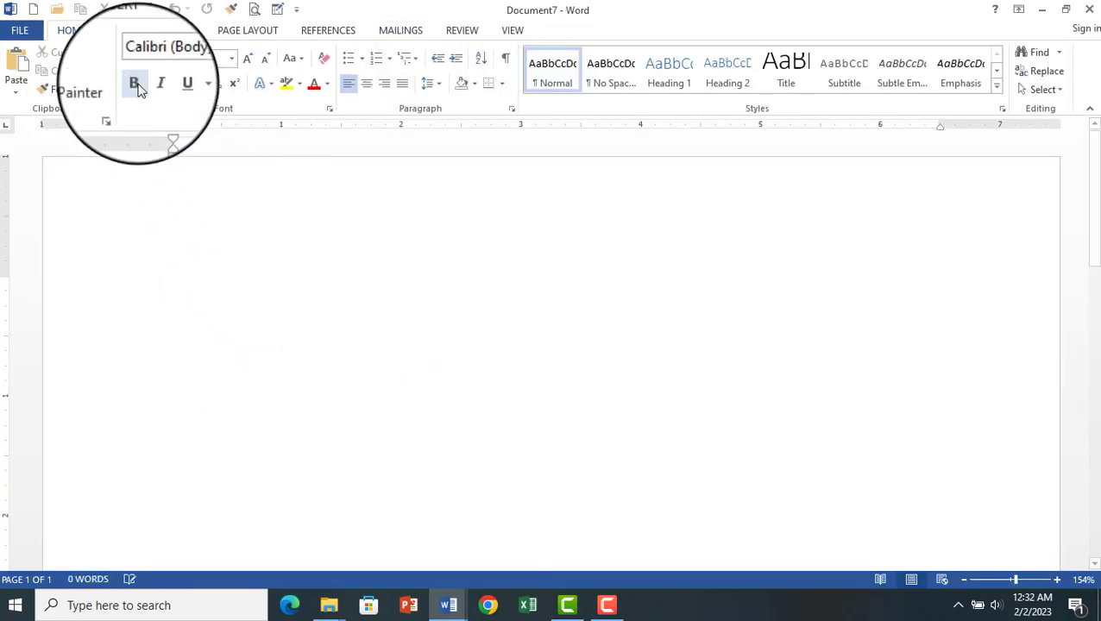
# - Start the Step-by-Step Mail Merge Wizard for letters, use the current document as the starting document, and proceed to recipient selection
pyautogui.click(401, 33)
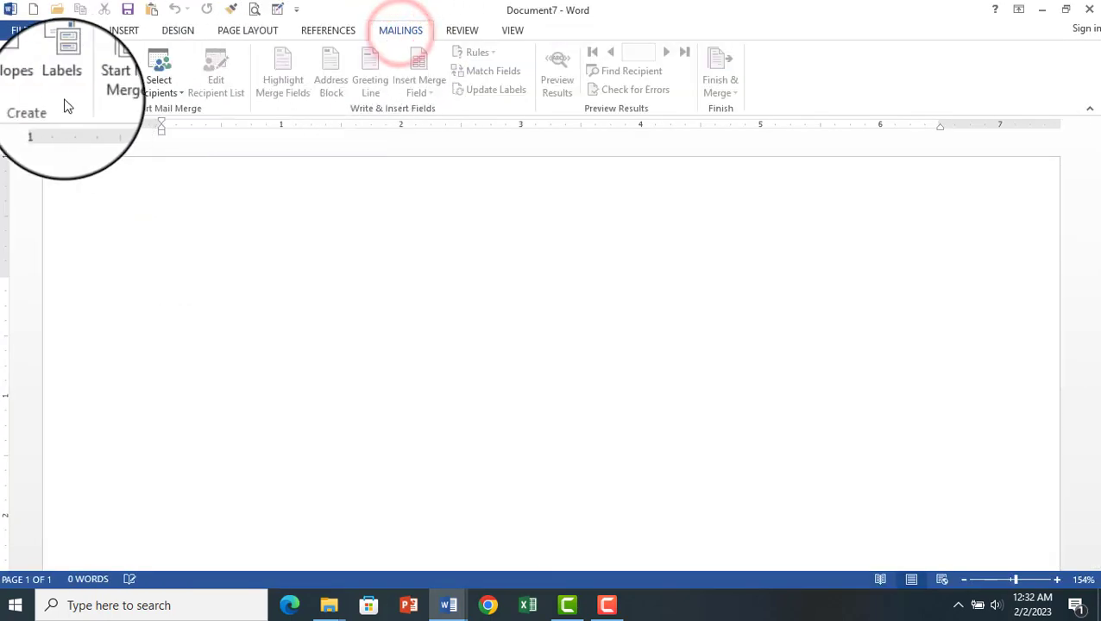
pyautogui.click(124, 98)
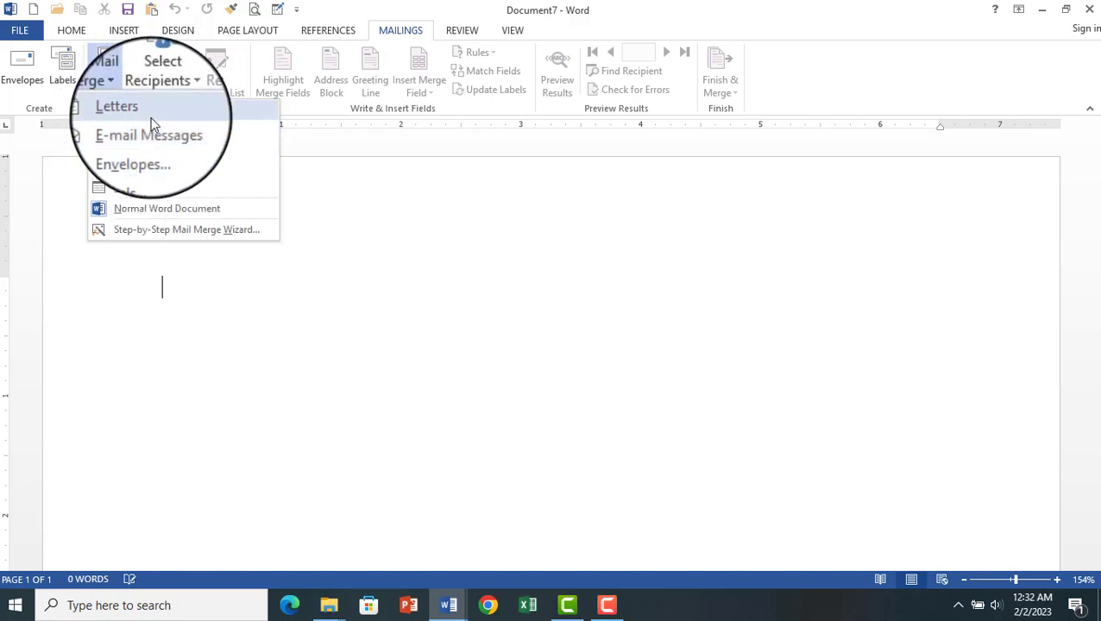
pyautogui.click(152, 119)
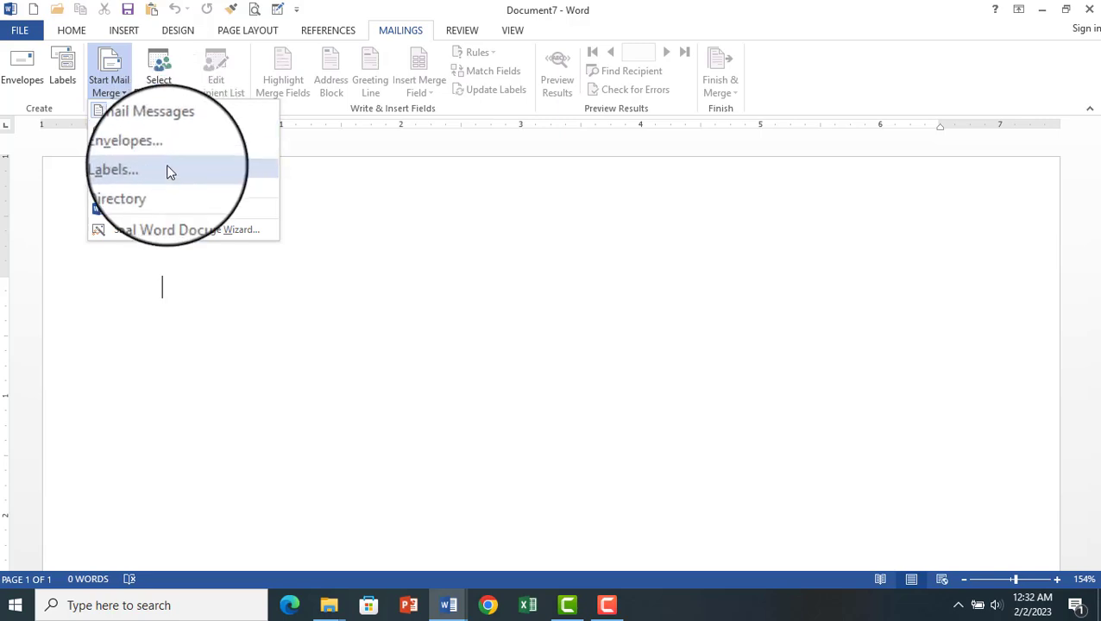
pyautogui.click(218, 235)
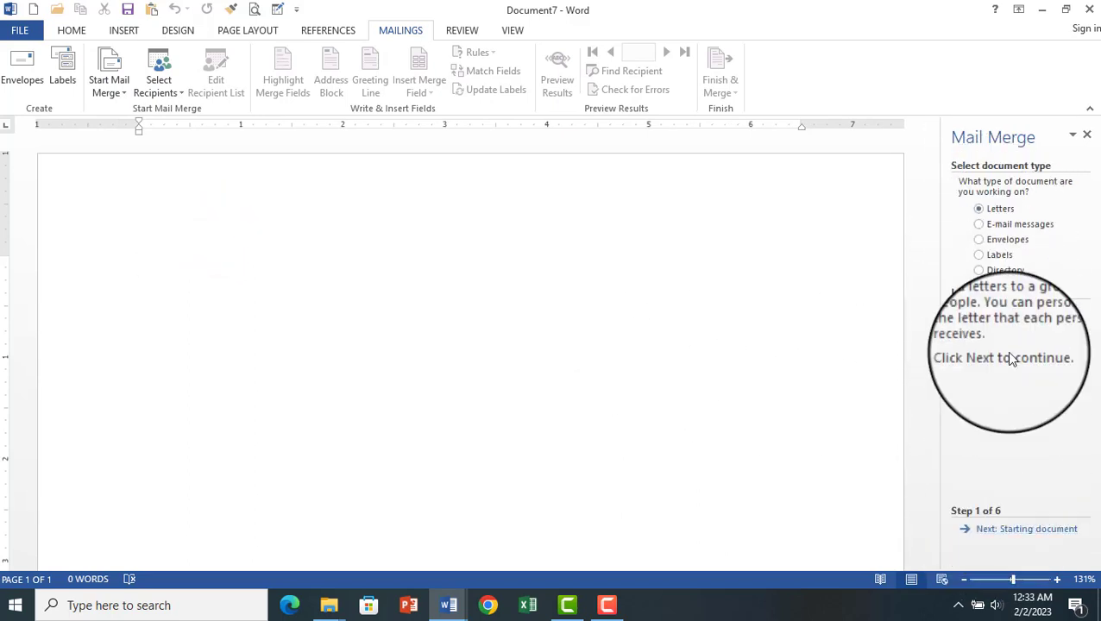
pyautogui.click(999, 530)
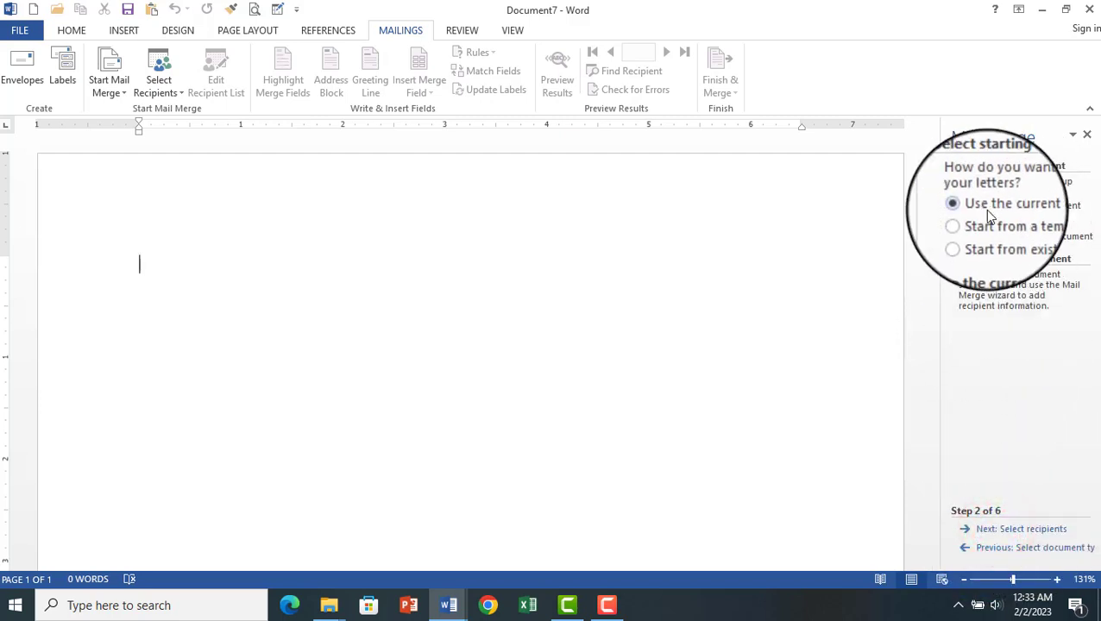
pyautogui.click(1001, 529)
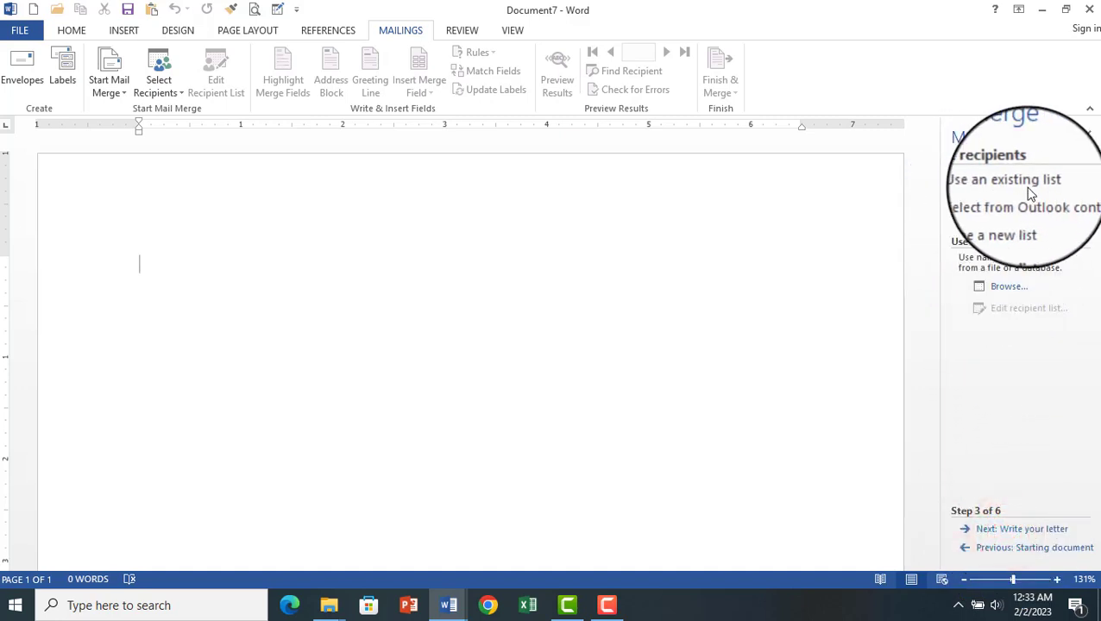
# - Use the existing RECIPIENTS list as the letters' data source, with the ABC, FGH and DEMO records all included
pyautogui.click(992, 533)
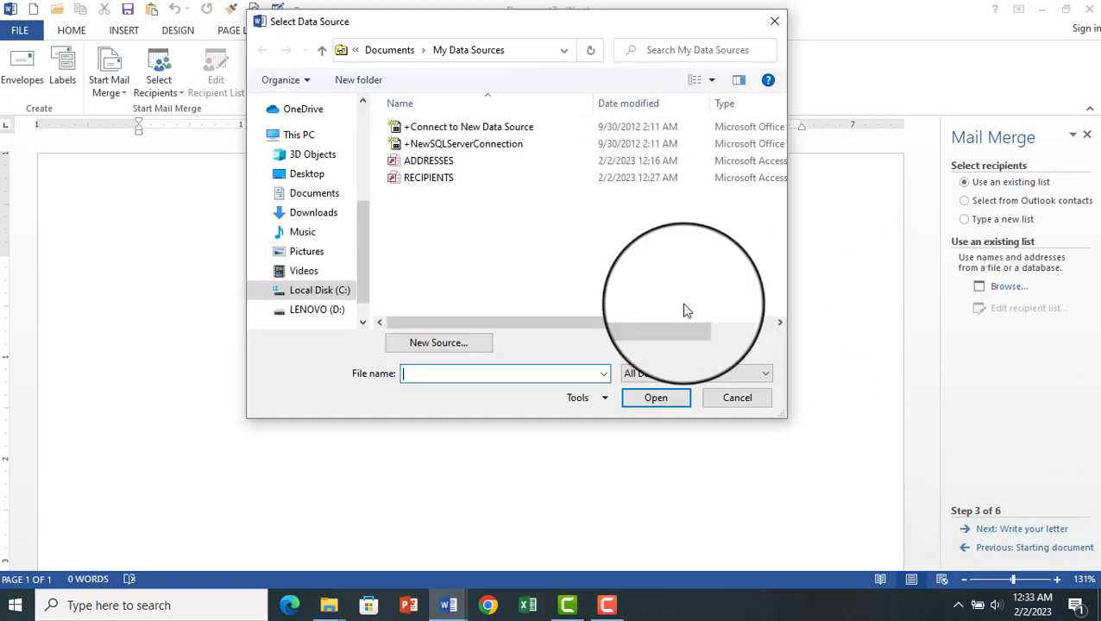
pyautogui.click(447, 179)
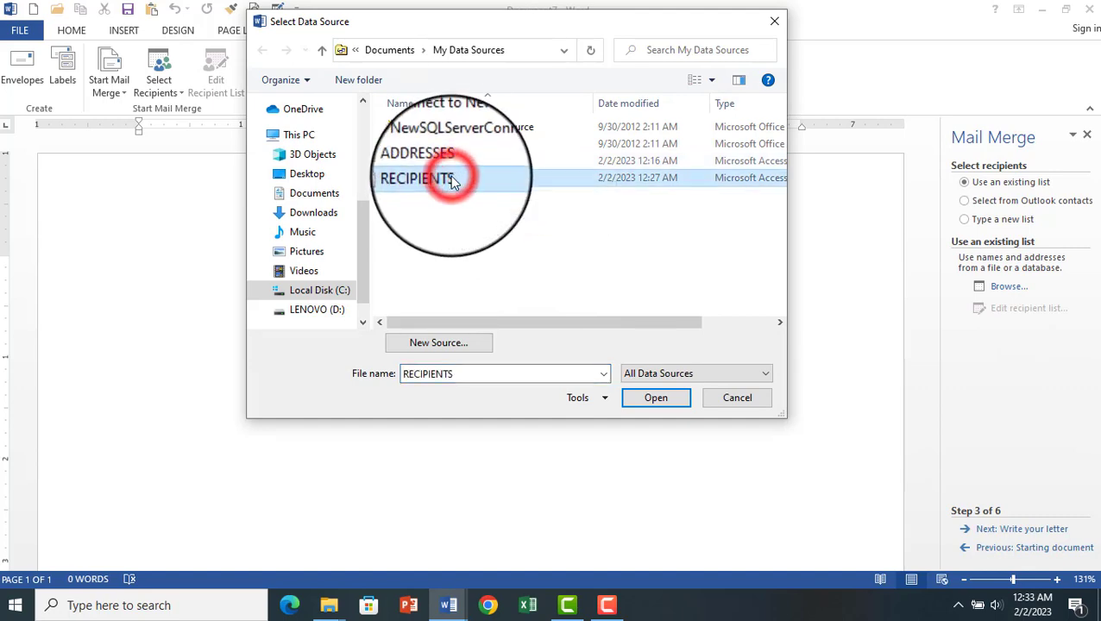
pyautogui.click(655, 396)
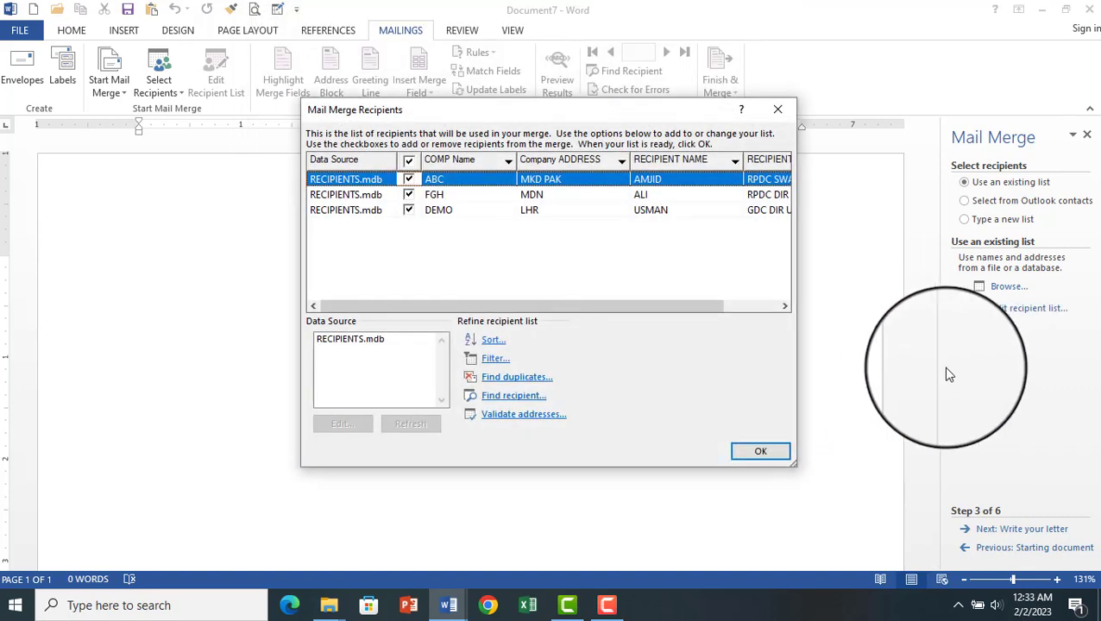
pyautogui.click(410, 211)
pyautogui.click(408, 195)
pyautogui.click(409, 212)
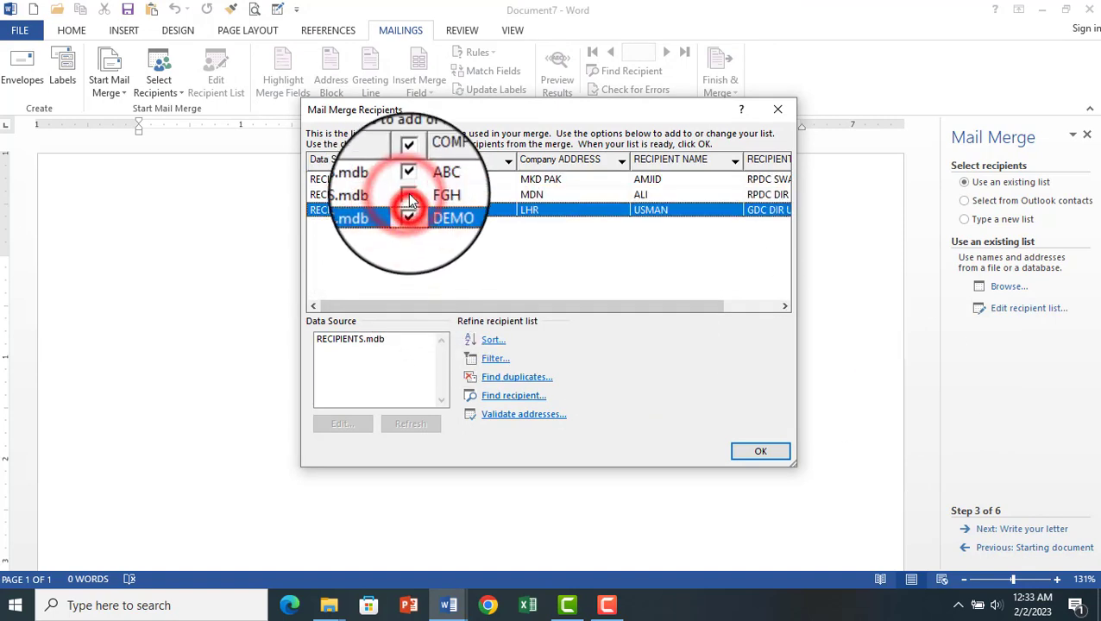
pyautogui.click(408, 194)
pyautogui.click(760, 452)
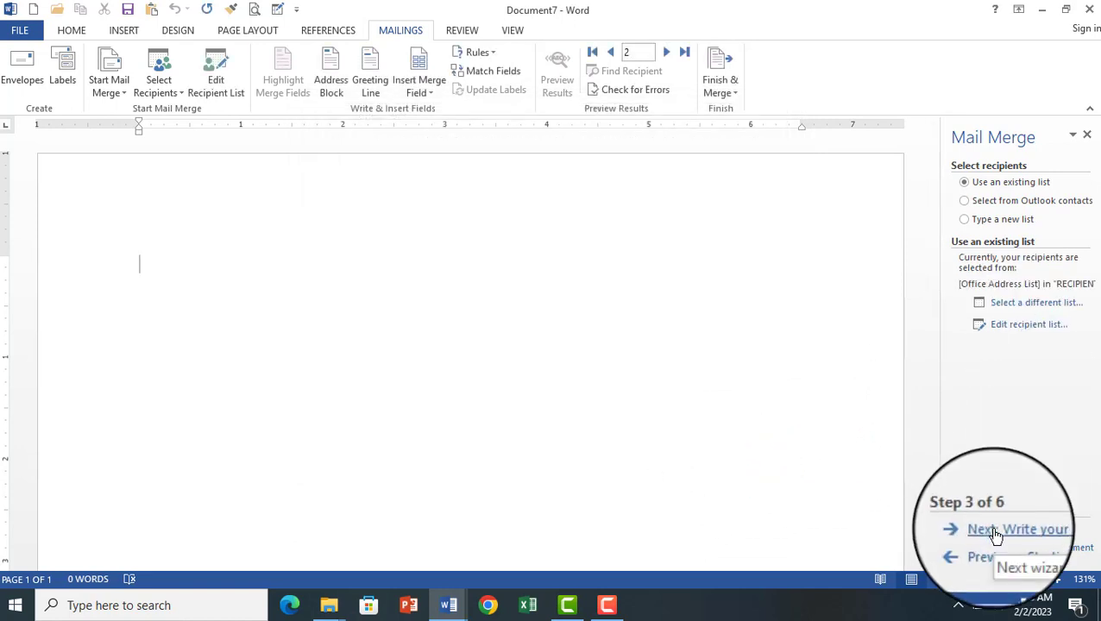
# - Review the recipient list and the available data sources without changing them, and proceed to writing the letter
pyautogui.click(1016, 328)
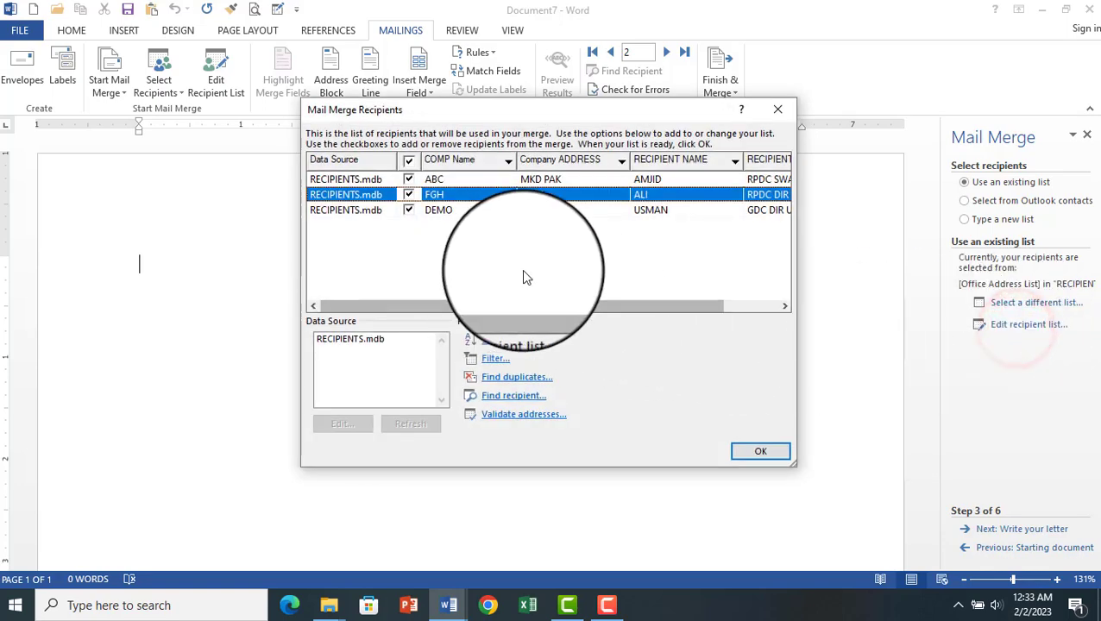
pyautogui.click(755, 452)
pyautogui.click(1010, 304)
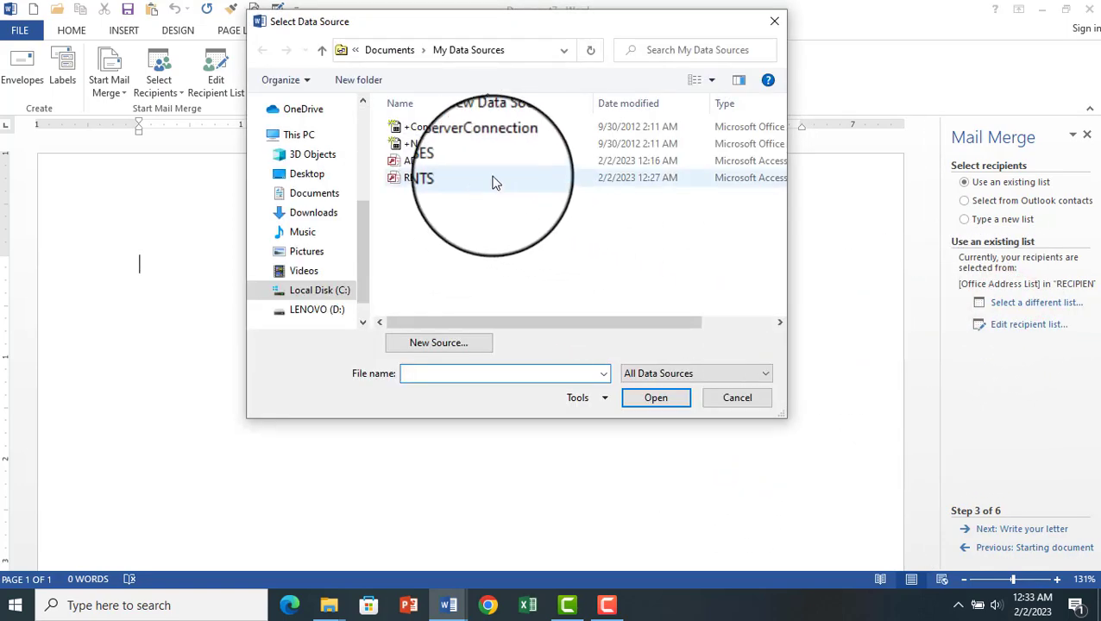
pyautogui.click(735, 405)
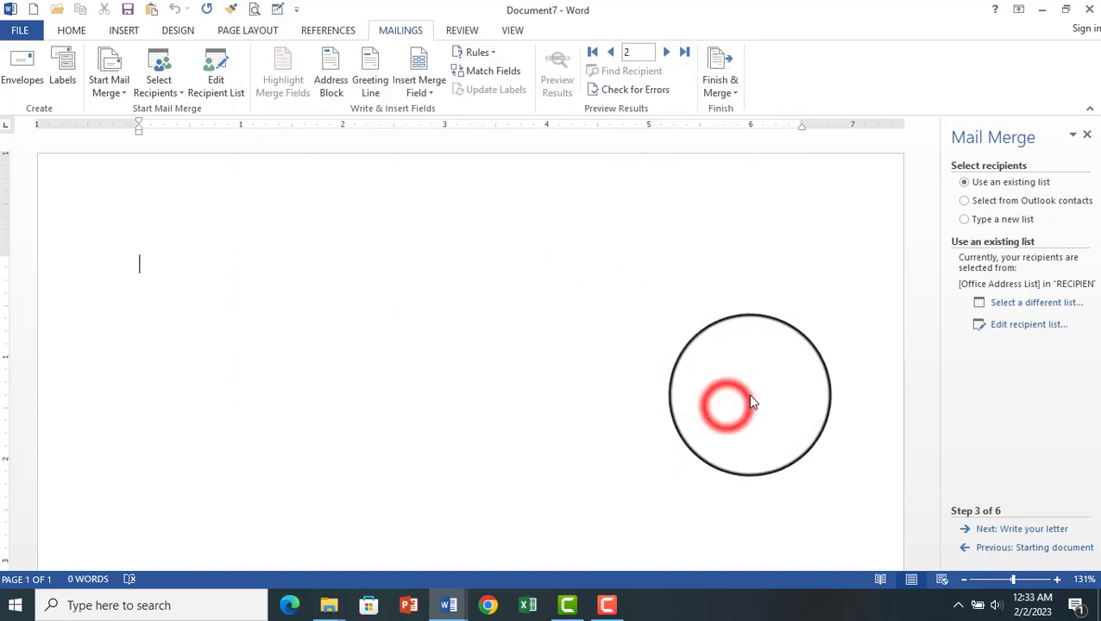
pyautogui.click(987, 529)
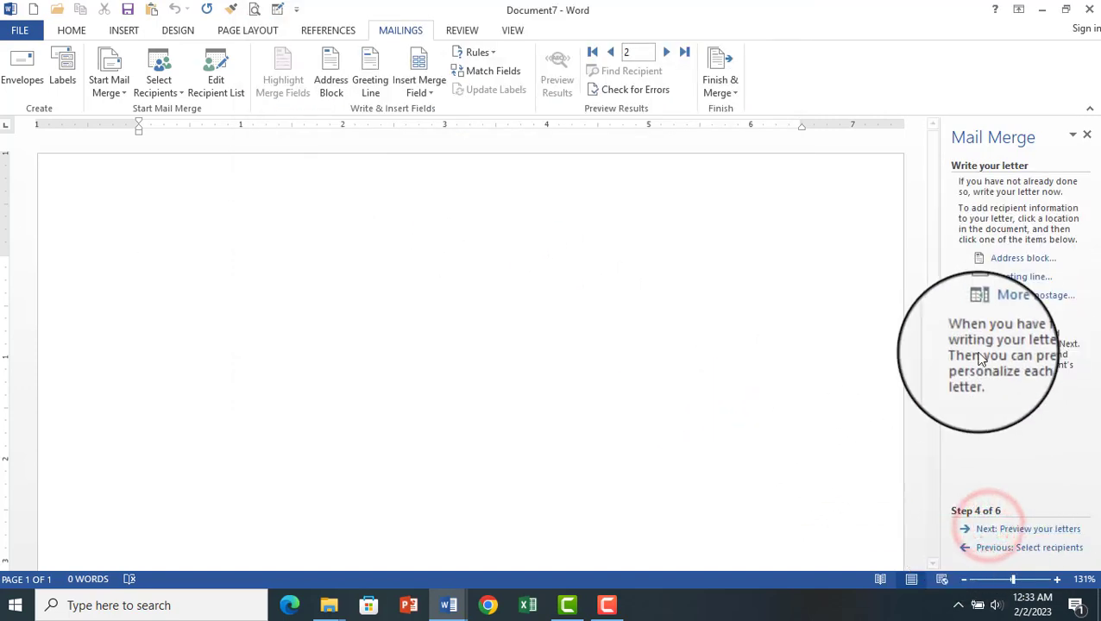
# - Insert a greeting line that uses "To Whom It May Concern:" for invalid recipient names
pyautogui.click(1039, 281)
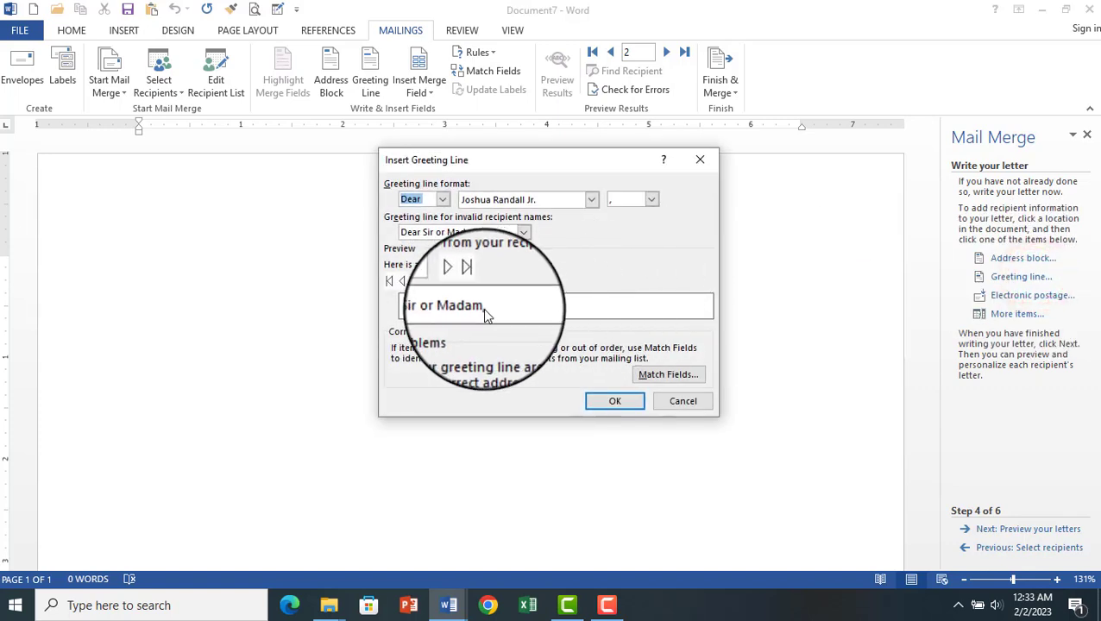
pyautogui.click(524, 232)
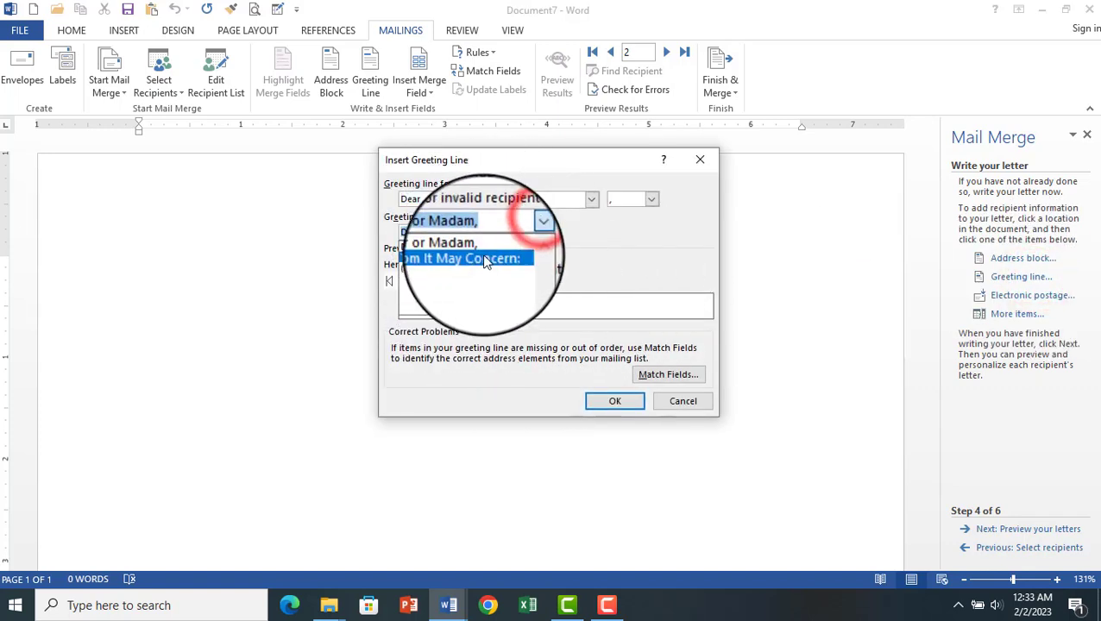
pyautogui.click(481, 257)
pyautogui.click(614, 400)
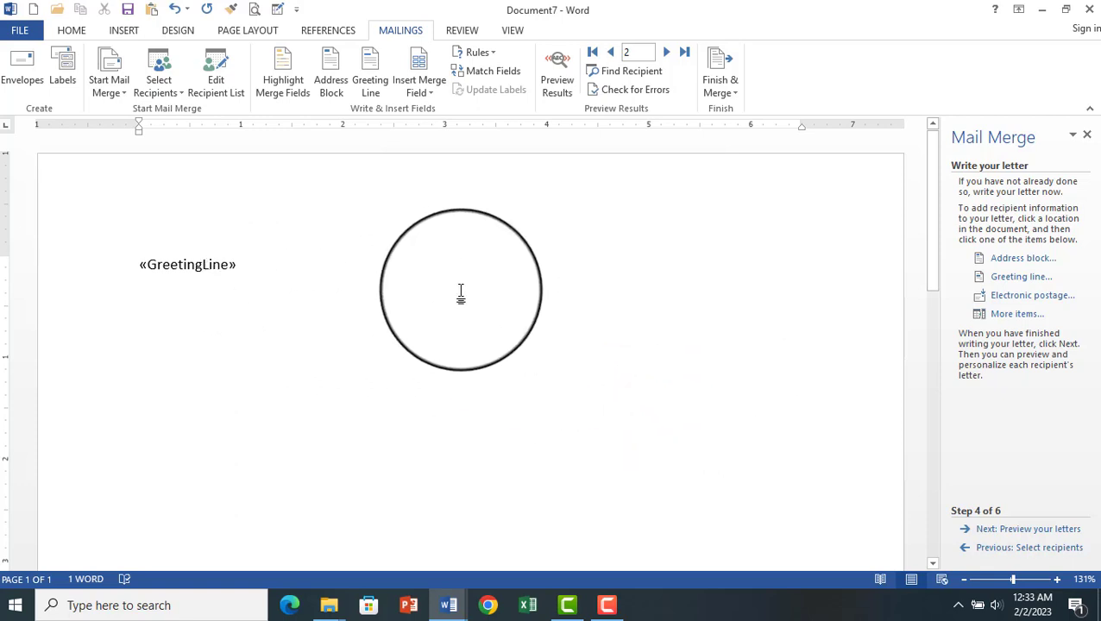
# - Preview the greeting line and browse forward and back through the recipient records
pyautogui.click(299, 269)
pyautogui.click(557, 87)
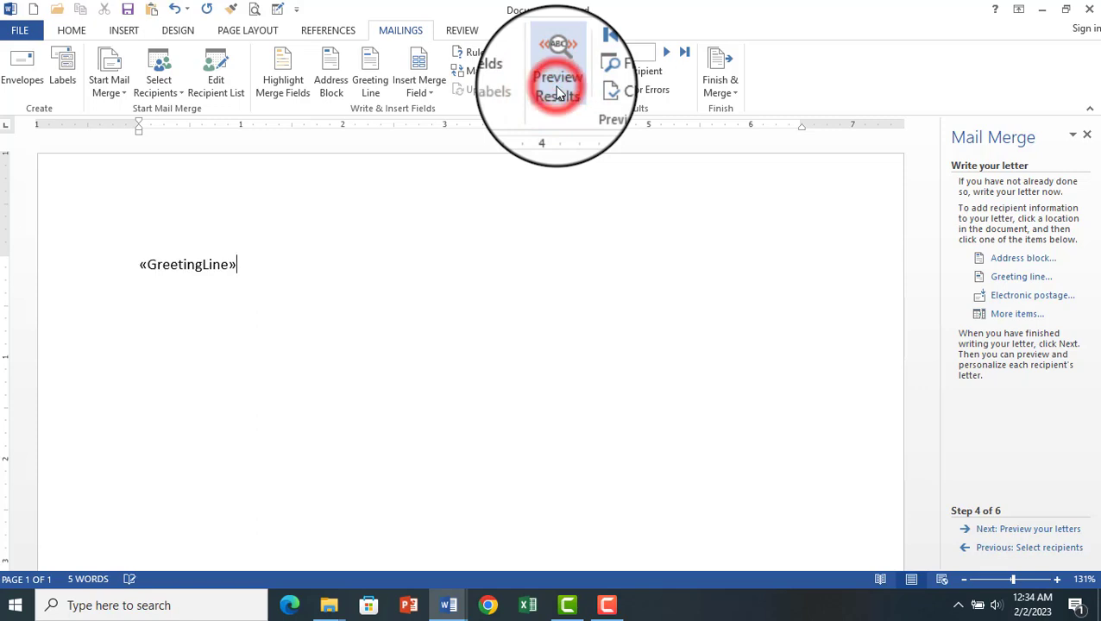
pyautogui.click(669, 55)
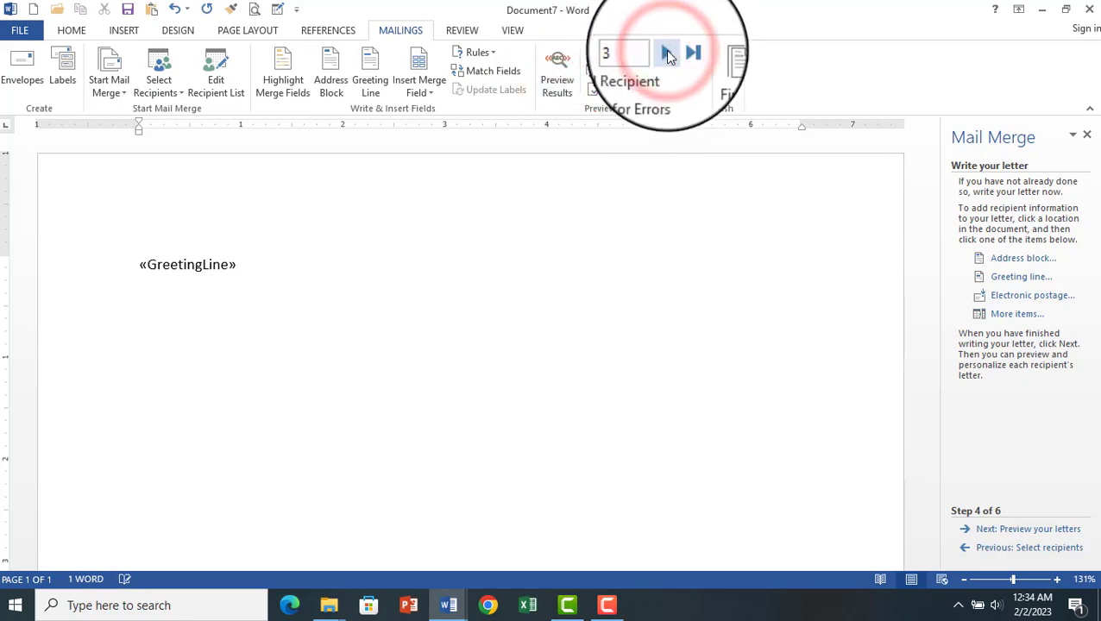
pyautogui.click(558, 82)
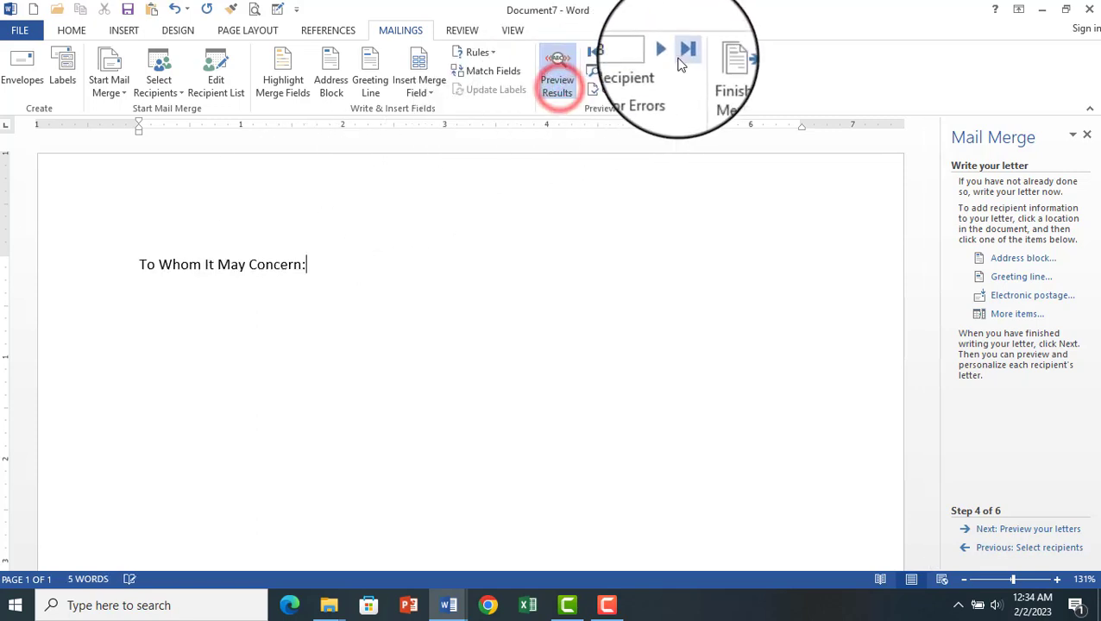
pyautogui.click(668, 54)
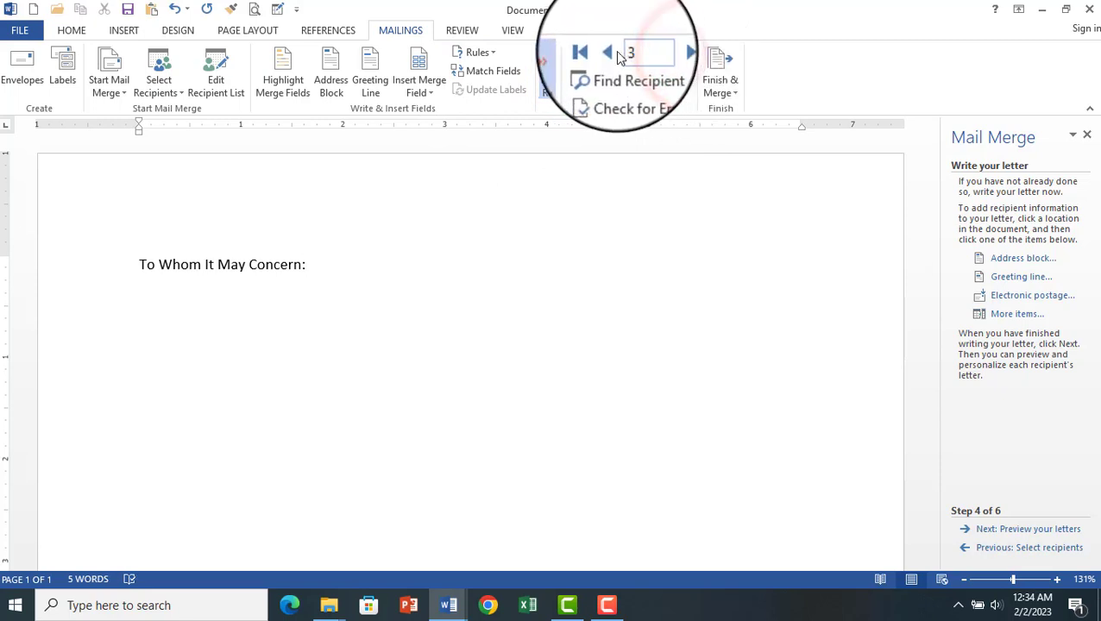
pyautogui.click(608, 55)
pyautogui.click(609, 54)
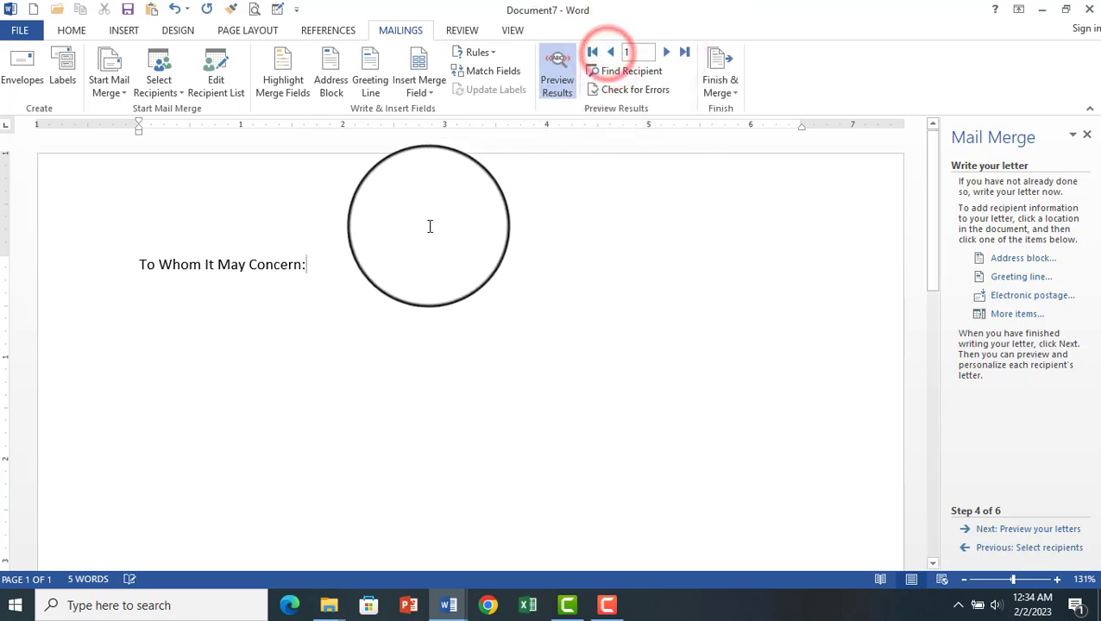
# - Turn off the results preview and delete the greeting line from the letter
pyautogui.click(549, 91)
pyautogui.moveTo(355, 249); pyautogui.dragTo(0, 257)
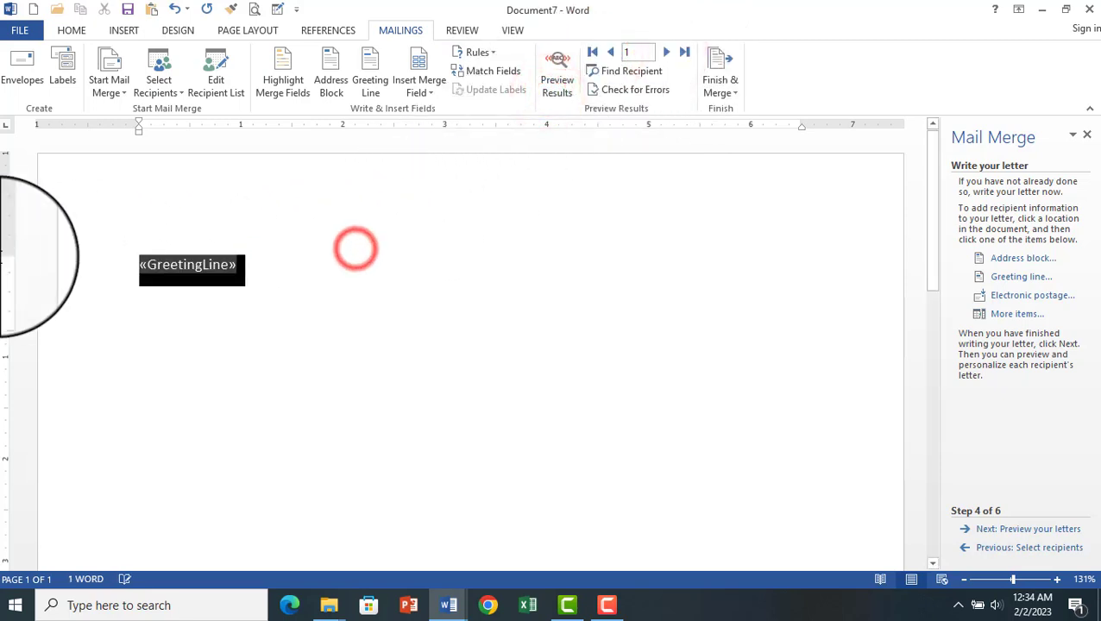
pyautogui.press('Delete')
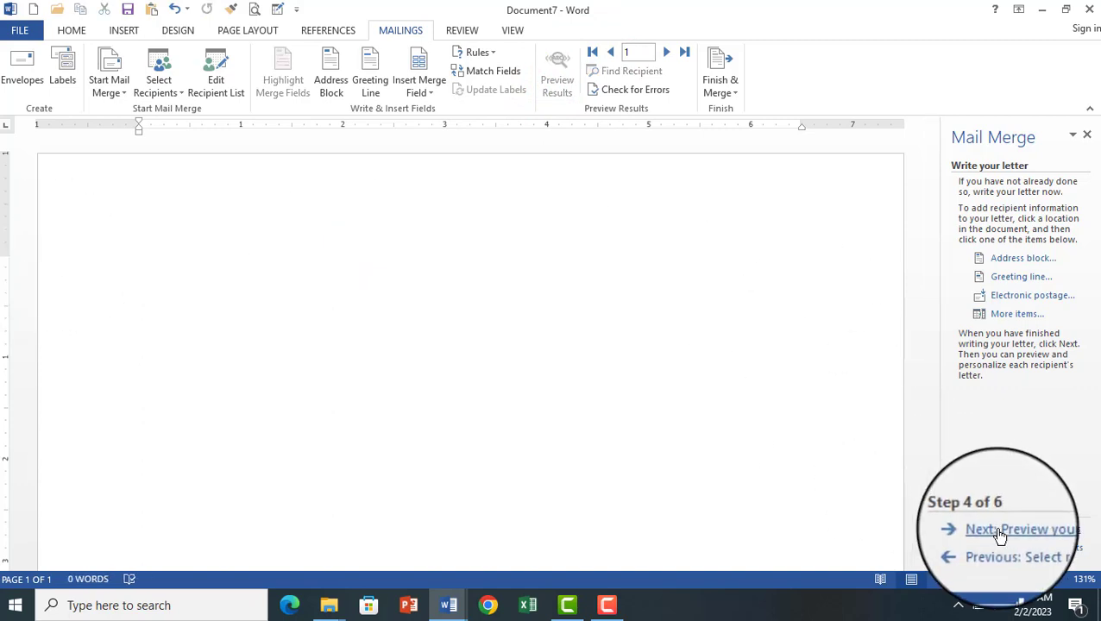
# - Advance the wizard to completing the merge, generate individual letters in a new document, and check its pages
pyautogui.click(983, 529)
pyautogui.click(1027, 529)
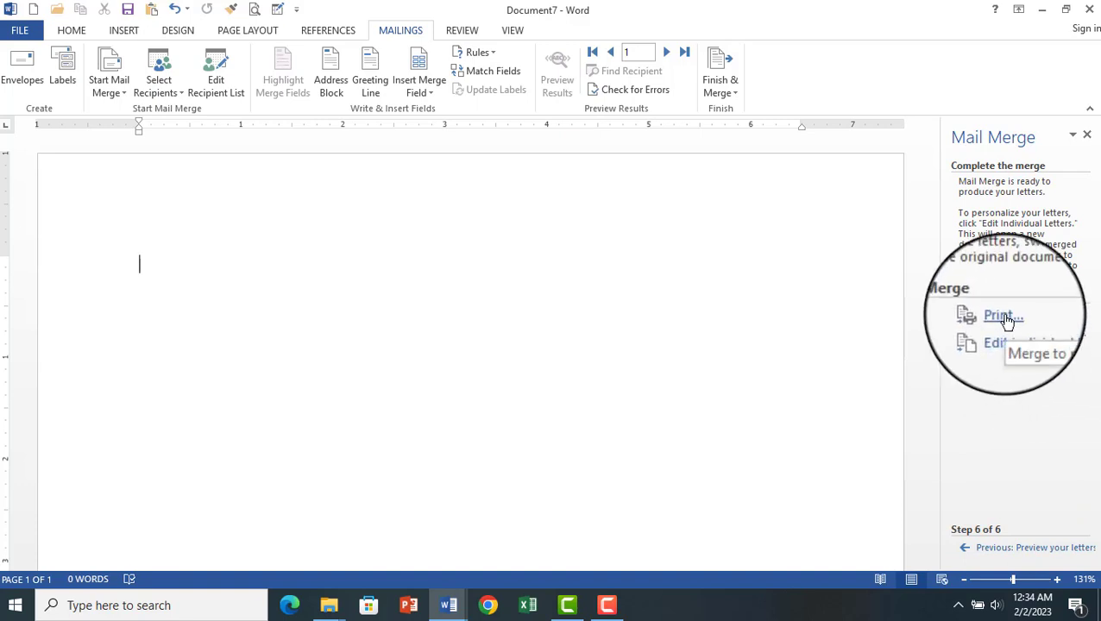
pyautogui.click(1029, 334)
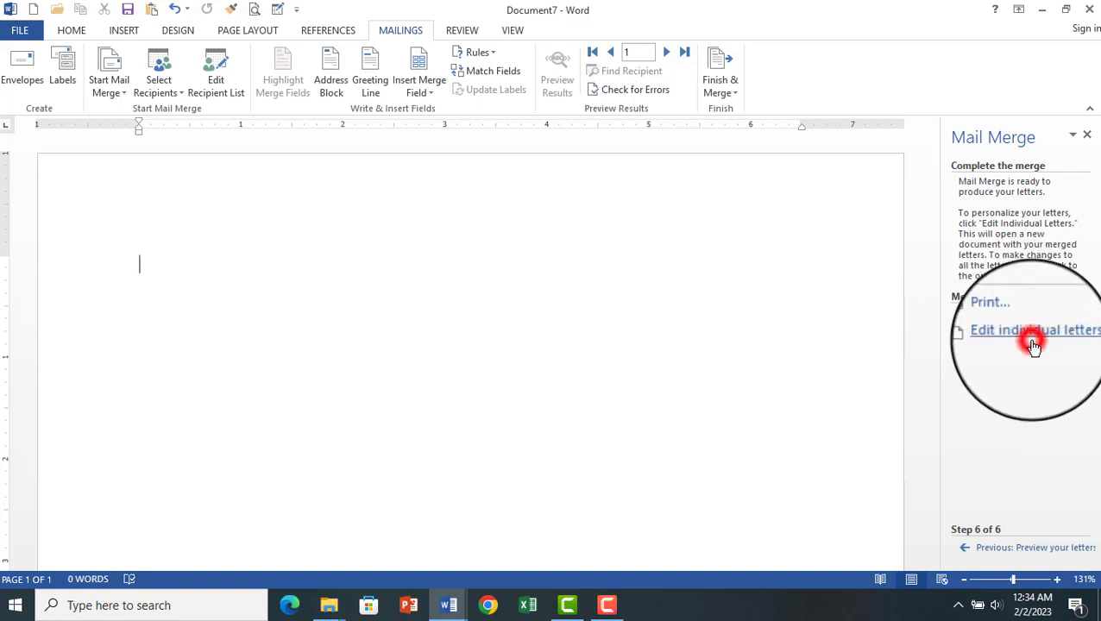
pyautogui.click(538, 335)
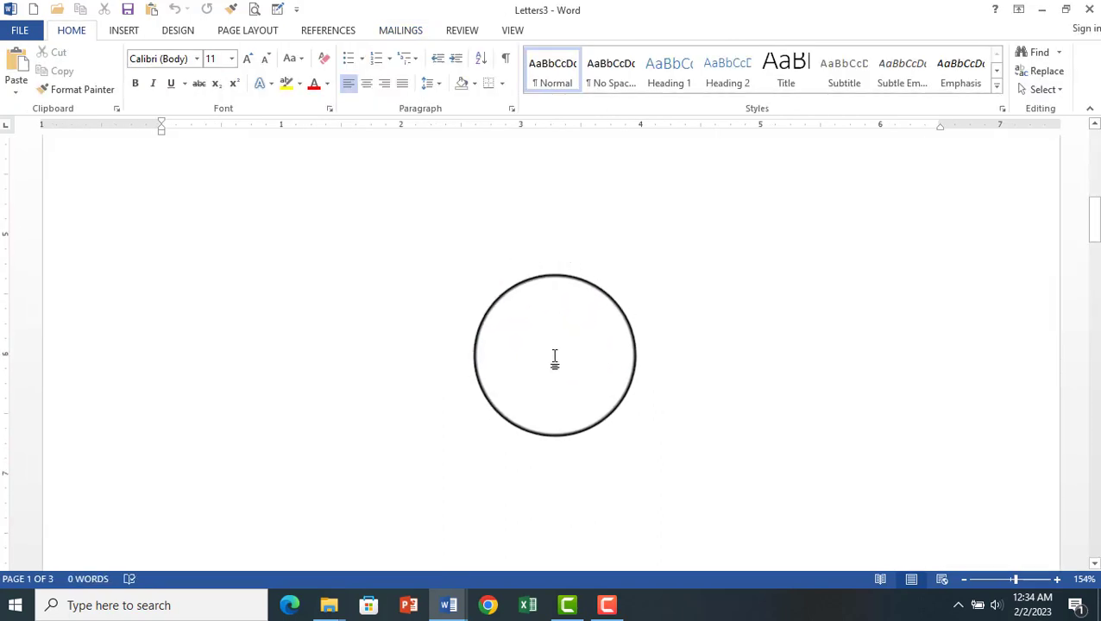
pyautogui.scroll(-5, 555, 357)
pyautogui.scroll(5, 556, 356)
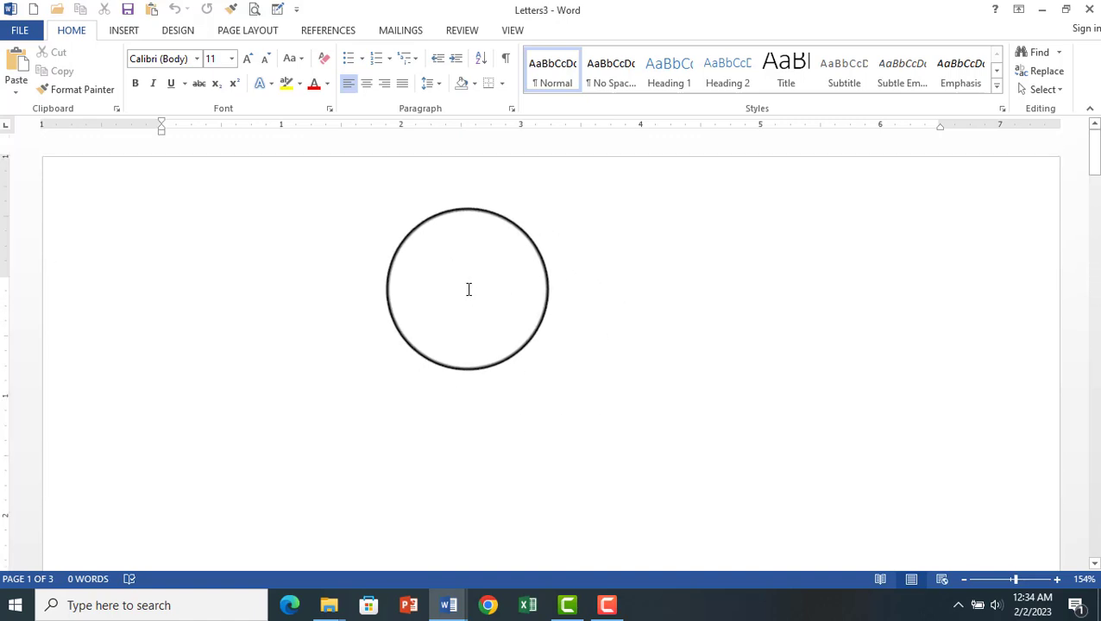
pyautogui.click(467, 290)
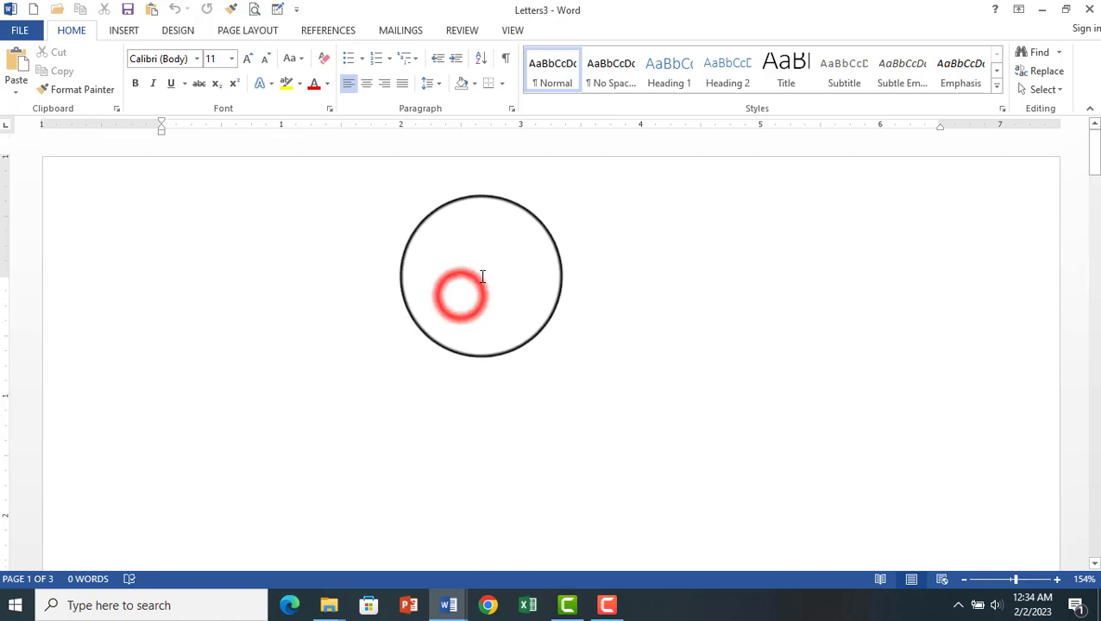
# - Attach the existing RECIPIENTS list as the data source of the new letters document
pyautogui.click(399, 39)
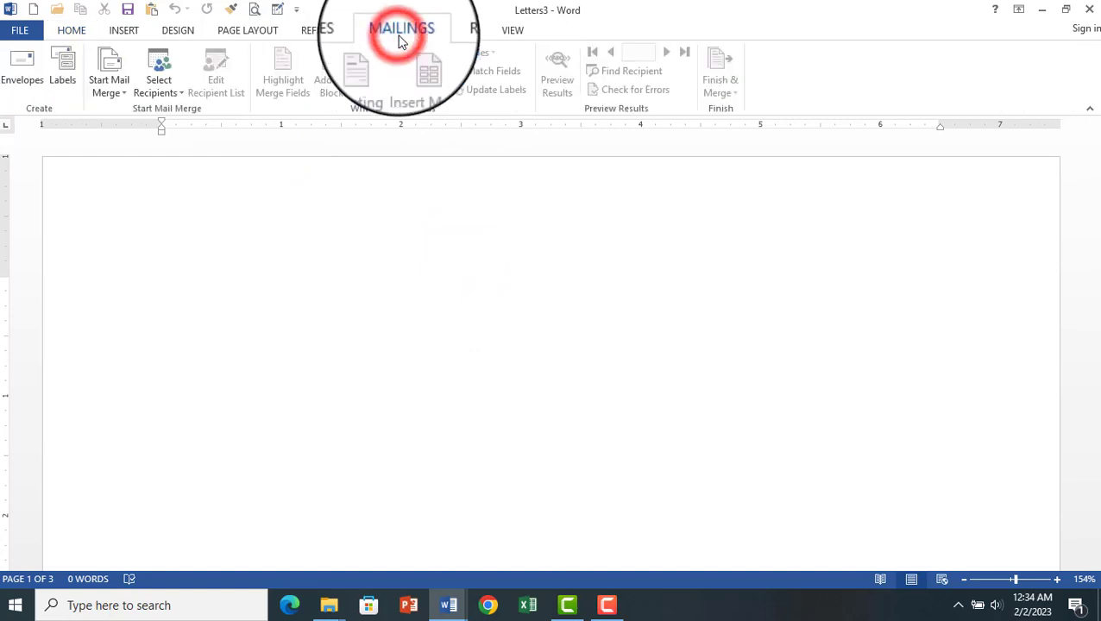
pyautogui.click(120, 94)
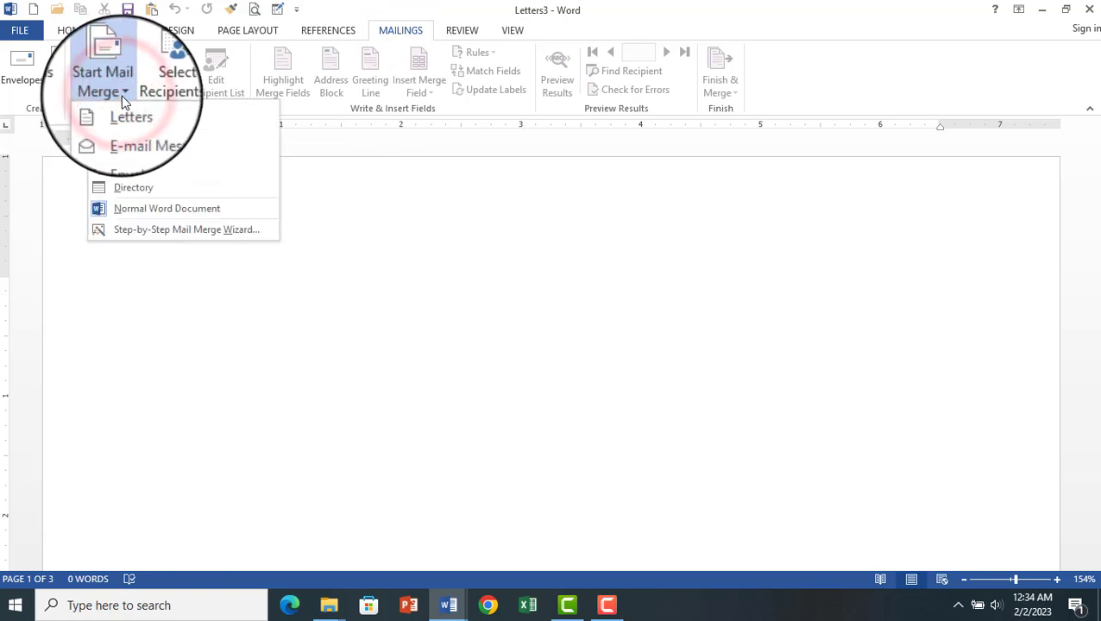
pyautogui.click(168, 88)
pyautogui.click(193, 135)
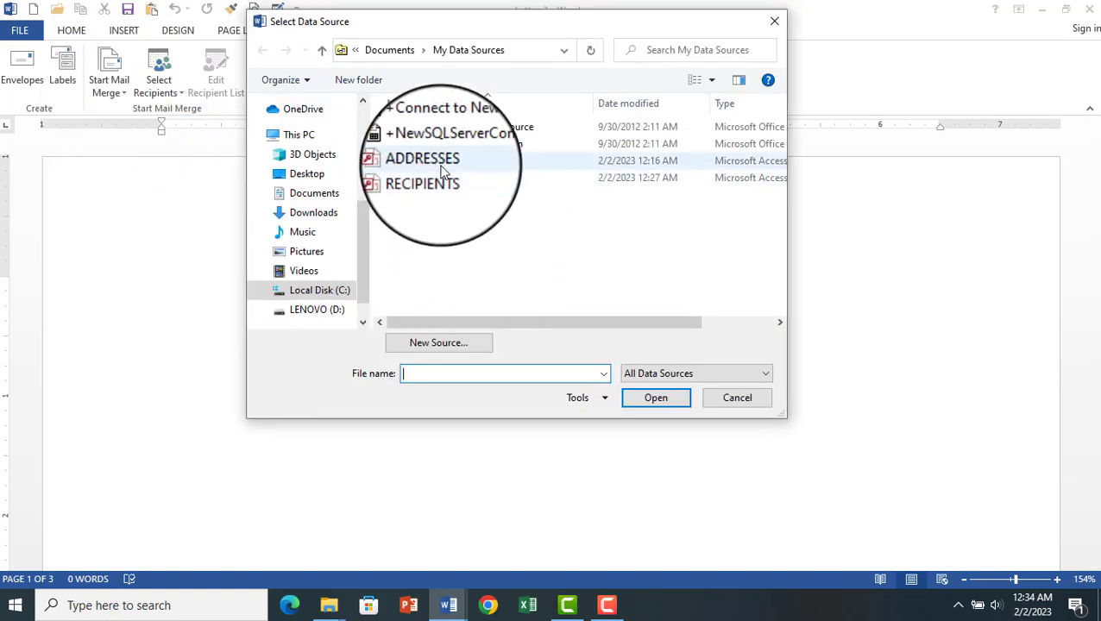
pyautogui.doubleClick(443, 177)
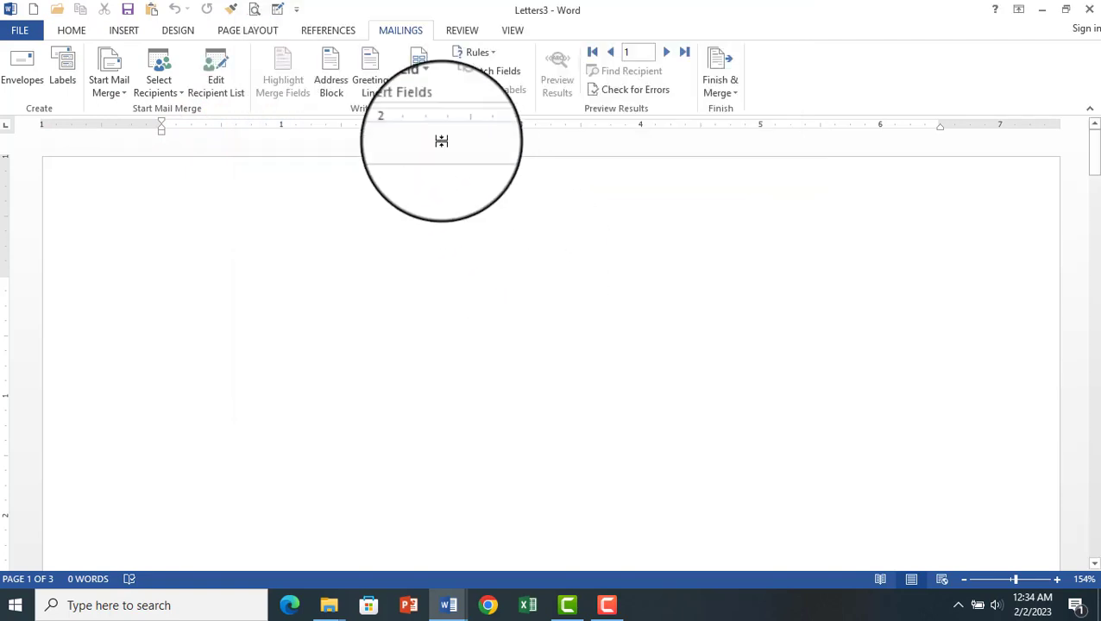
# - Insert the RECIPIENT_NAME merge field with the RECIPIENT_ADDRESS merge field on the line below it
pyautogui.click(433, 92)
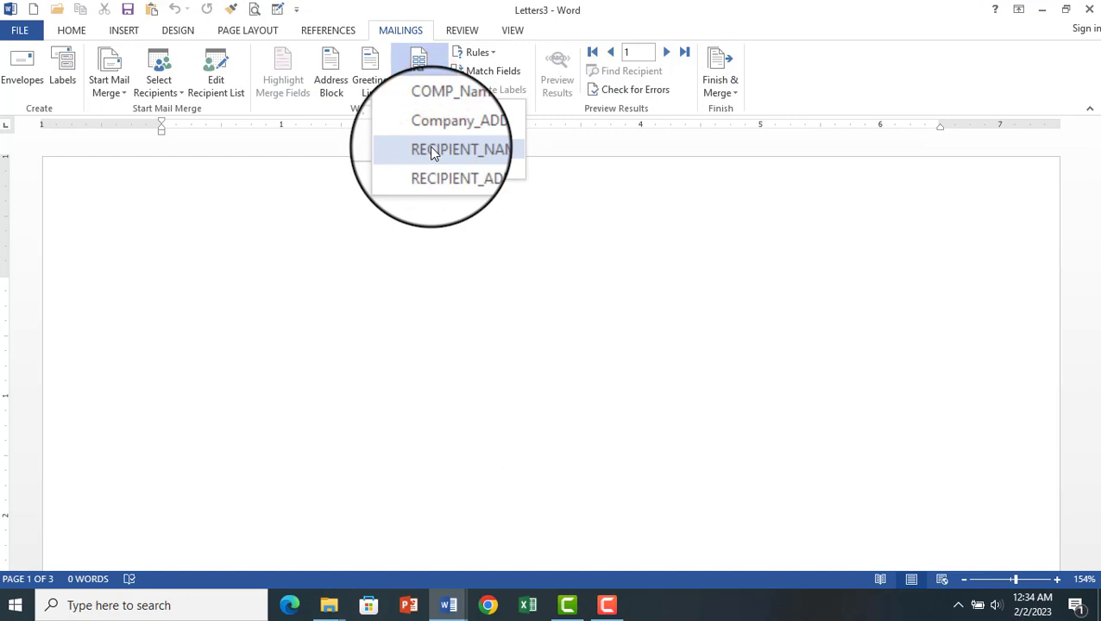
pyautogui.click(431, 151)
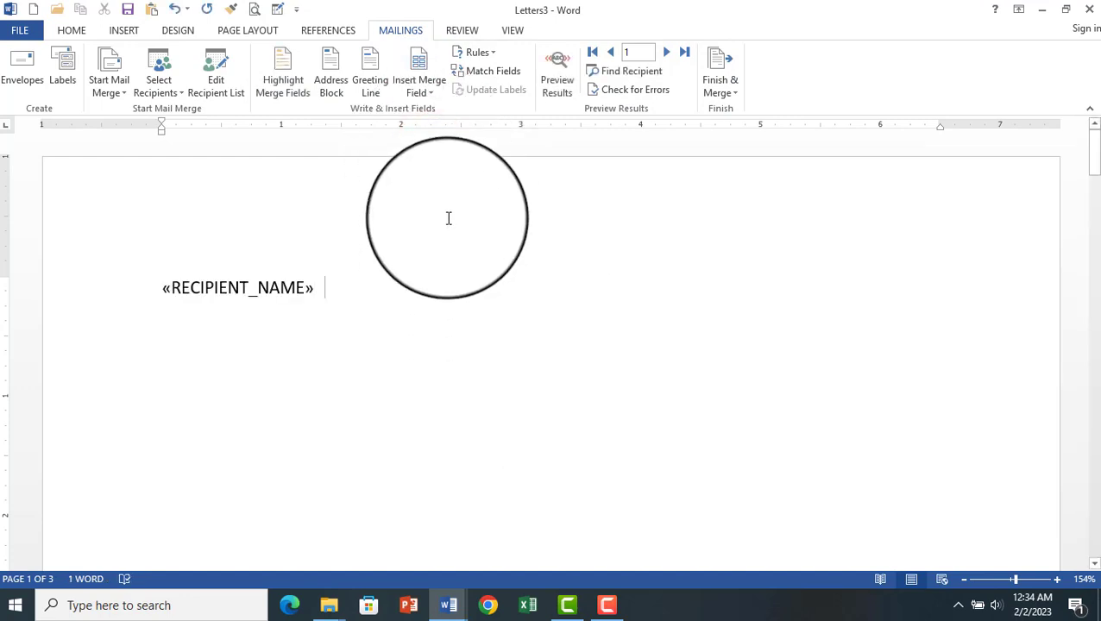
pyautogui.press('Return')
pyautogui.click(433, 90)
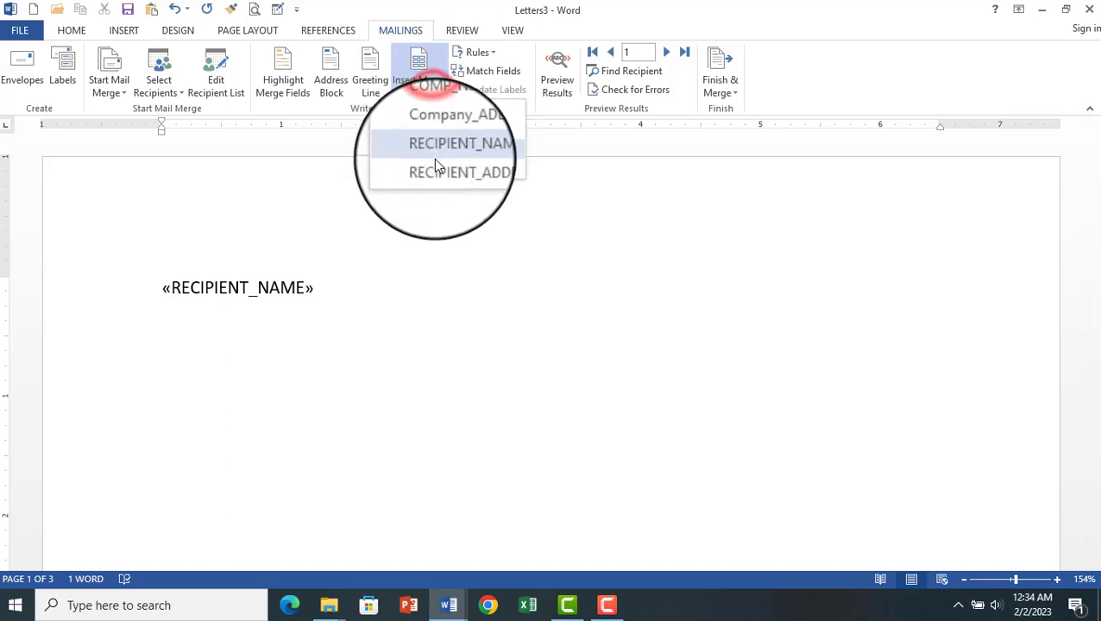
pyautogui.click(438, 171)
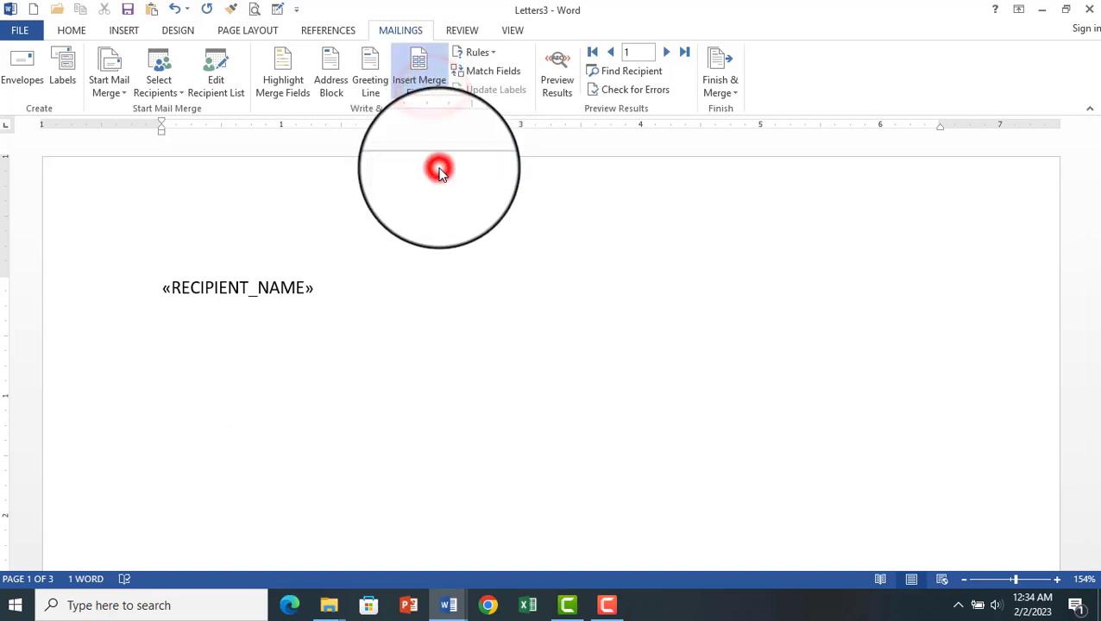
# - Reopen the Step-by-Step Mail Merge Wizard, advance it to completion, and merge to a new document of individual letters
pyautogui.click(115, 97)
pyautogui.click(152, 228)
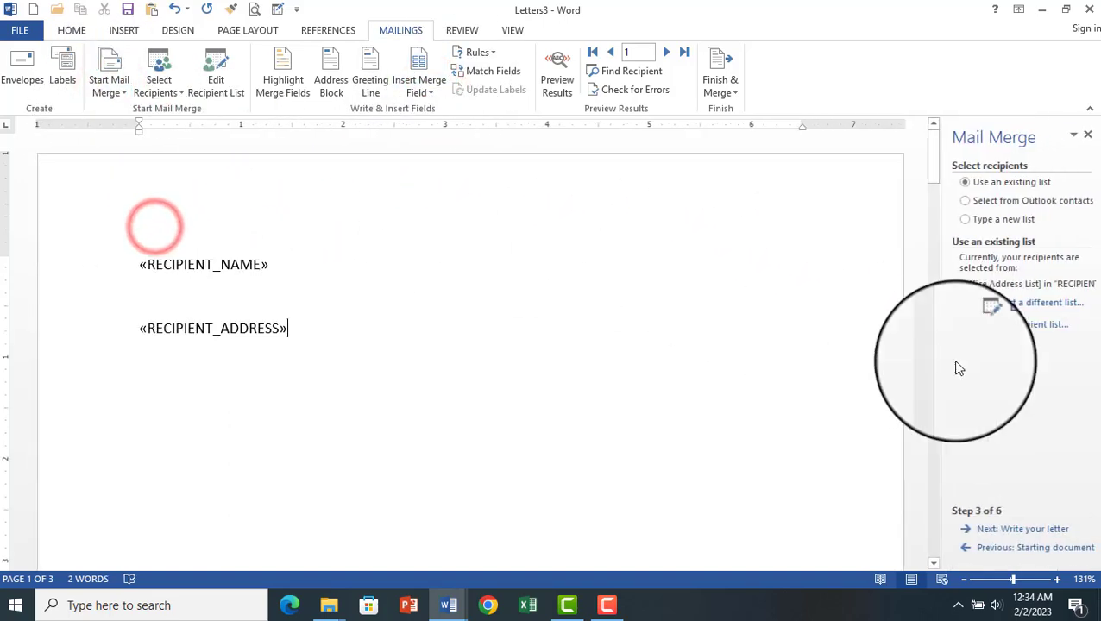
pyautogui.click(1012, 531)
pyautogui.click(1014, 532)
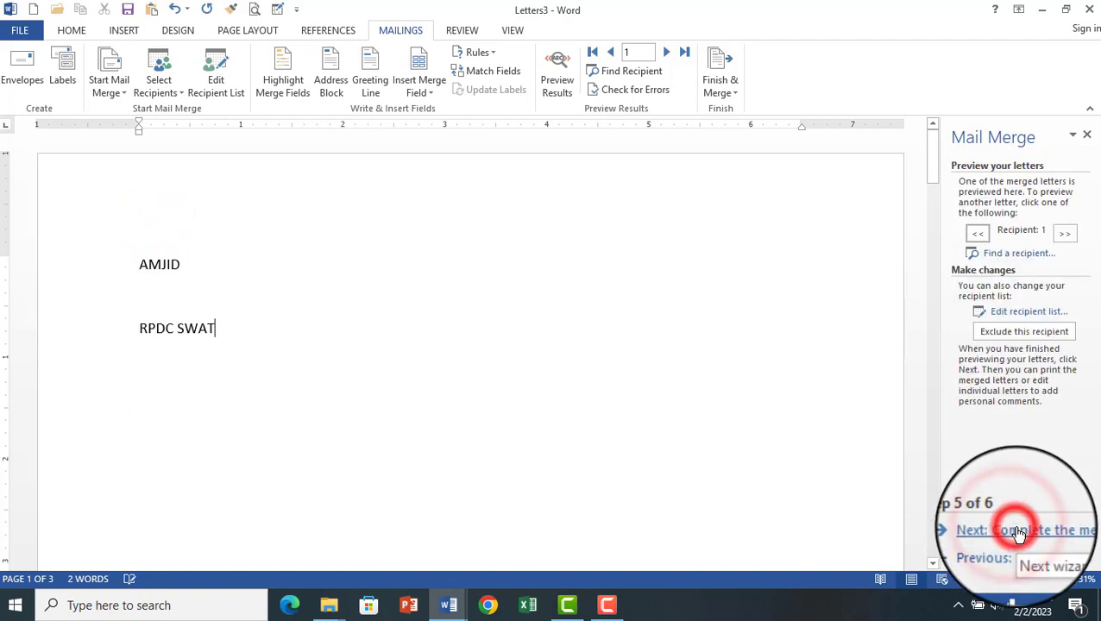
pyautogui.click(1017, 533)
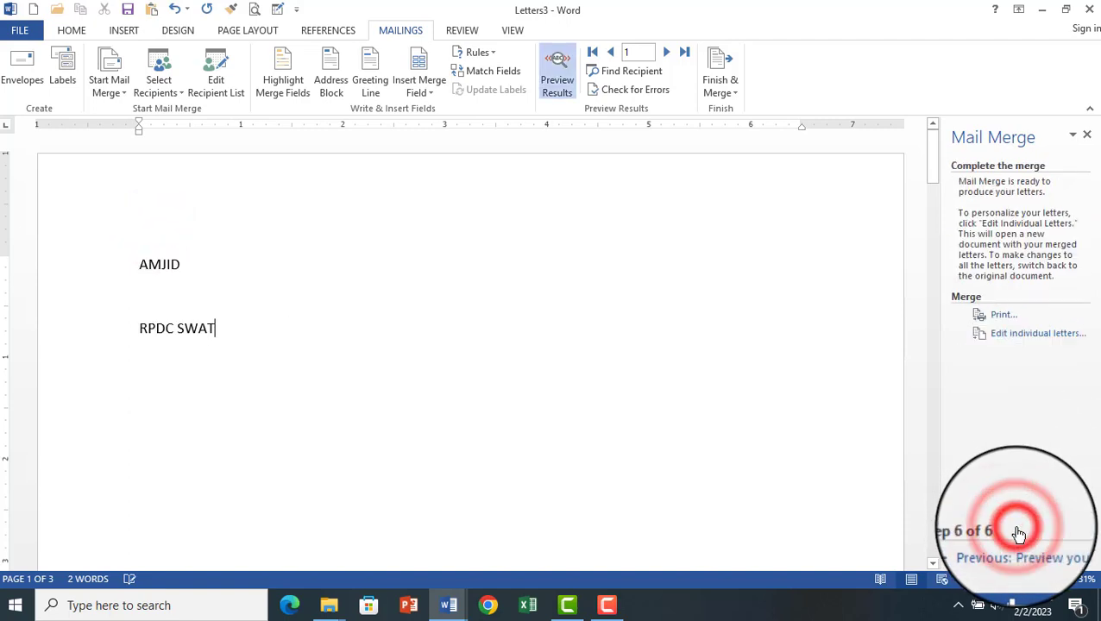
pyautogui.click(1008, 333)
pyautogui.click(565, 336)
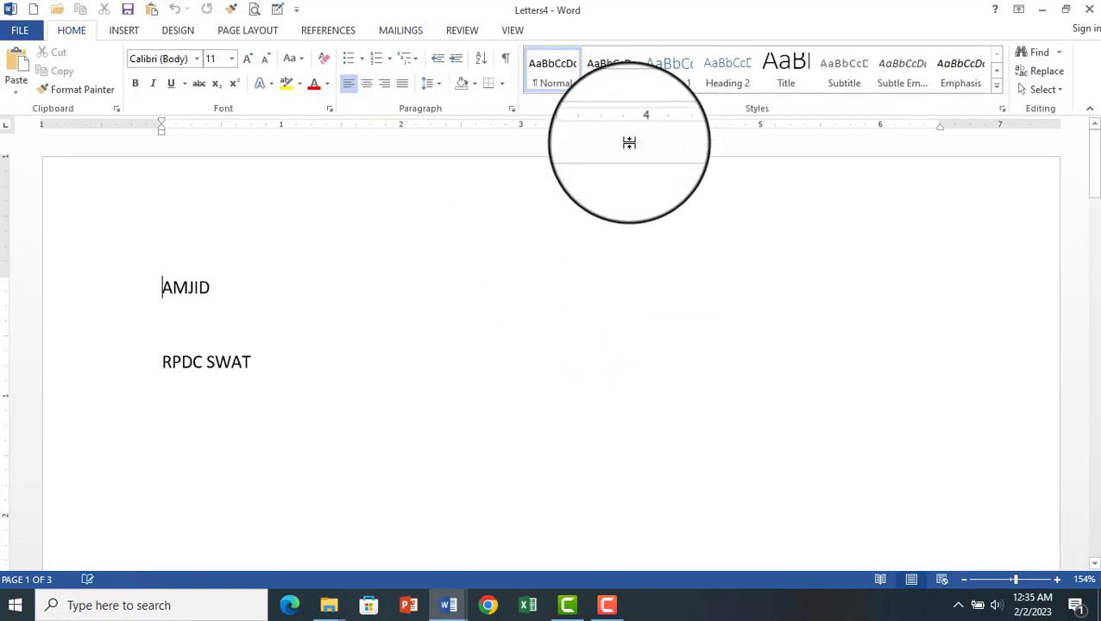
# - Look through the merged letters to check the recipient name and address on each one
pyautogui.scroll(-5, 499, 378)
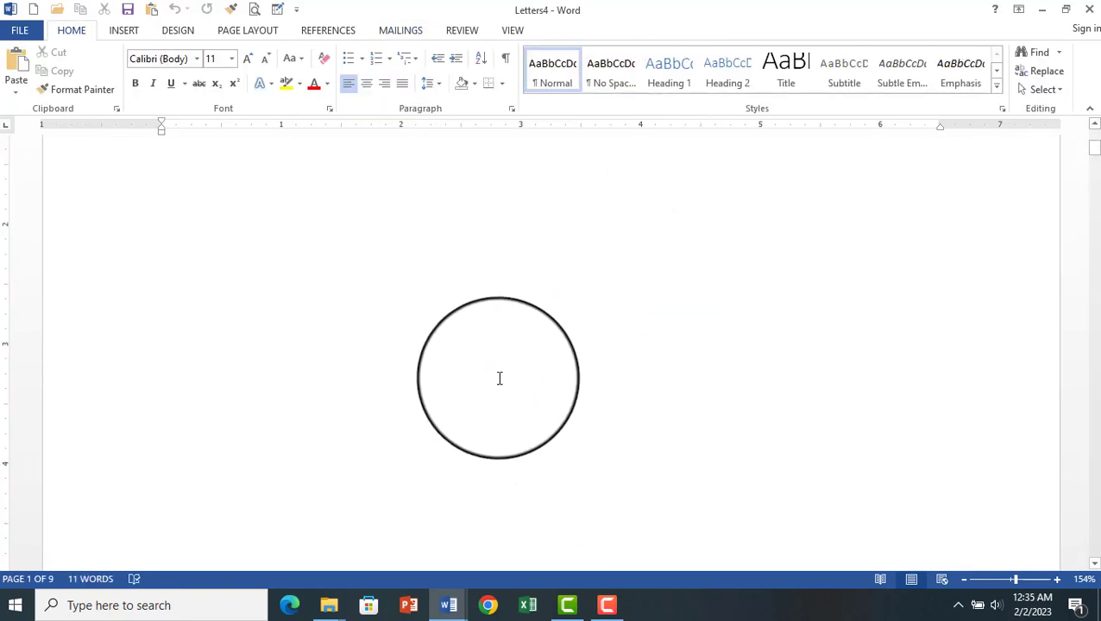
pyautogui.scroll(-5, 499, 380)
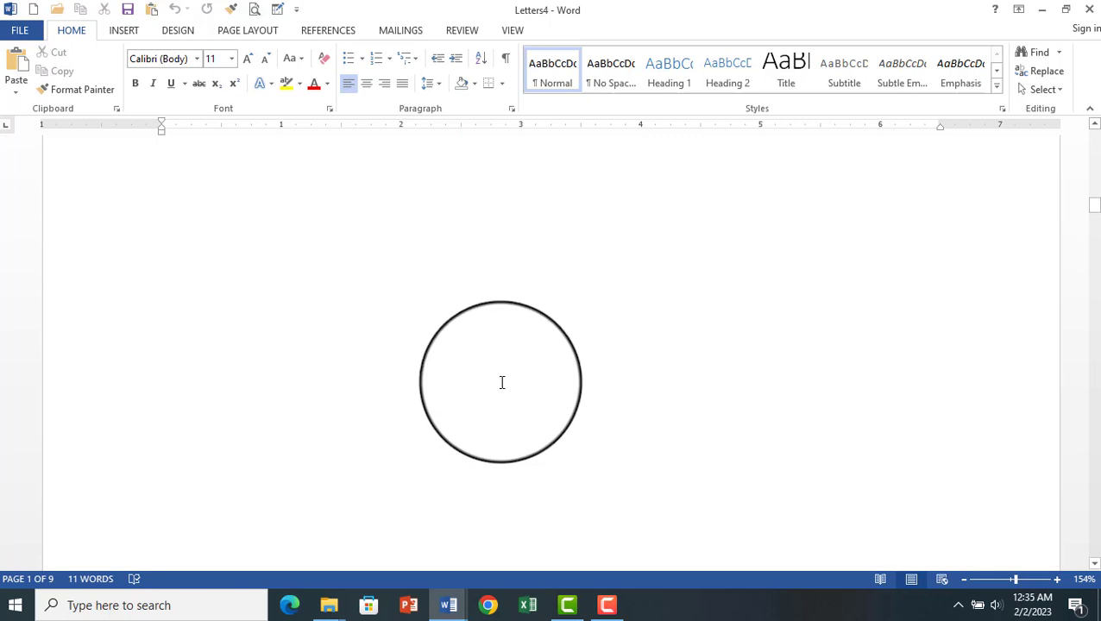
pyautogui.scroll(-5, 502, 382)
pyautogui.scroll(-5, 502, 383)
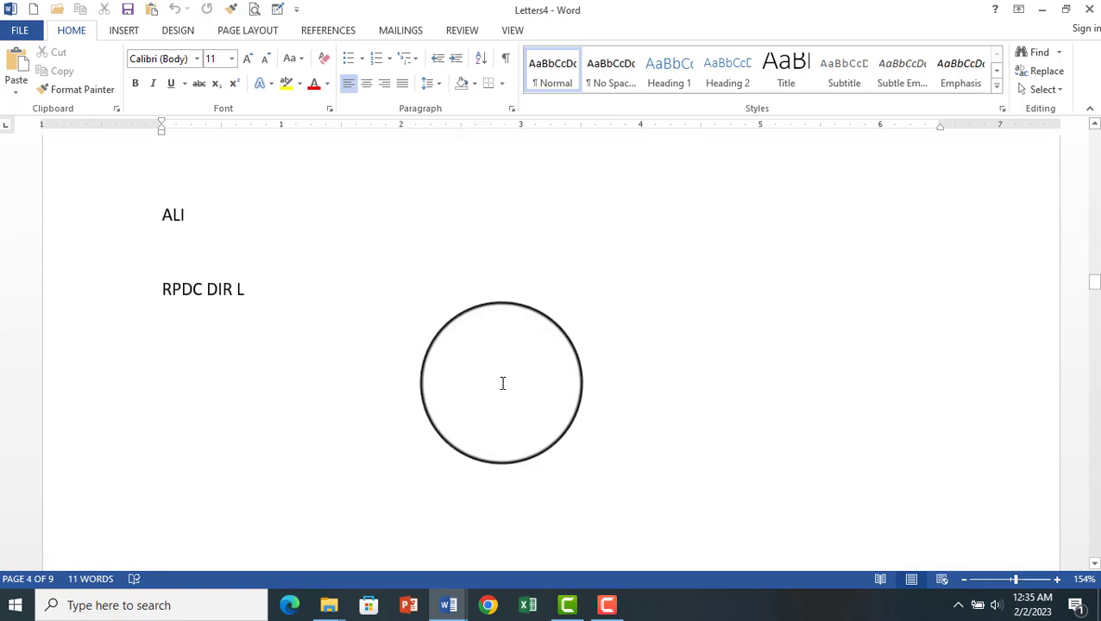
pyautogui.scroll(2, 502, 383)
pyautogui.scroll(-1, 502, 383)
pyautogui.scroll(-5, 502, 383)
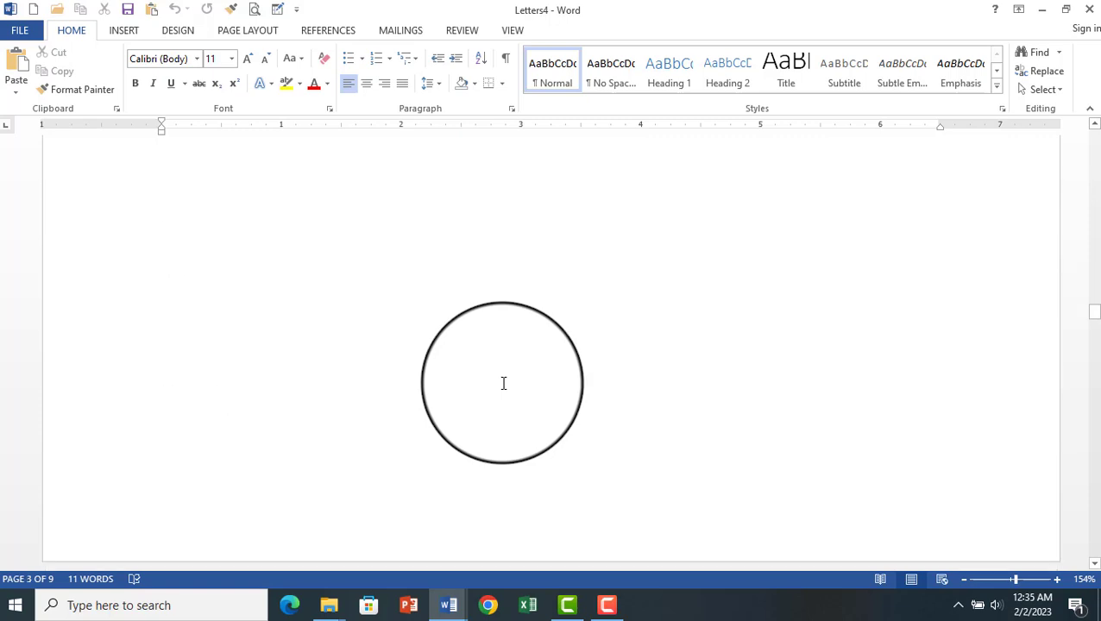
# - Check the remaining pages of the merged letters document
pyautogui.scroll(-3, 505, 383)
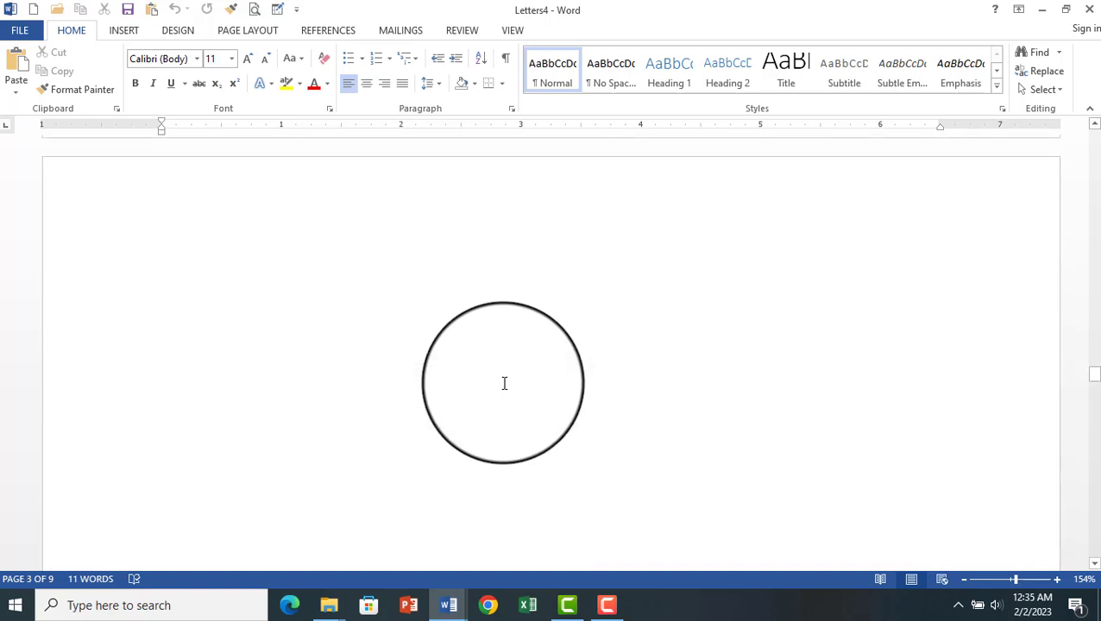
pyautogui.scroll(-5, 505, 383)
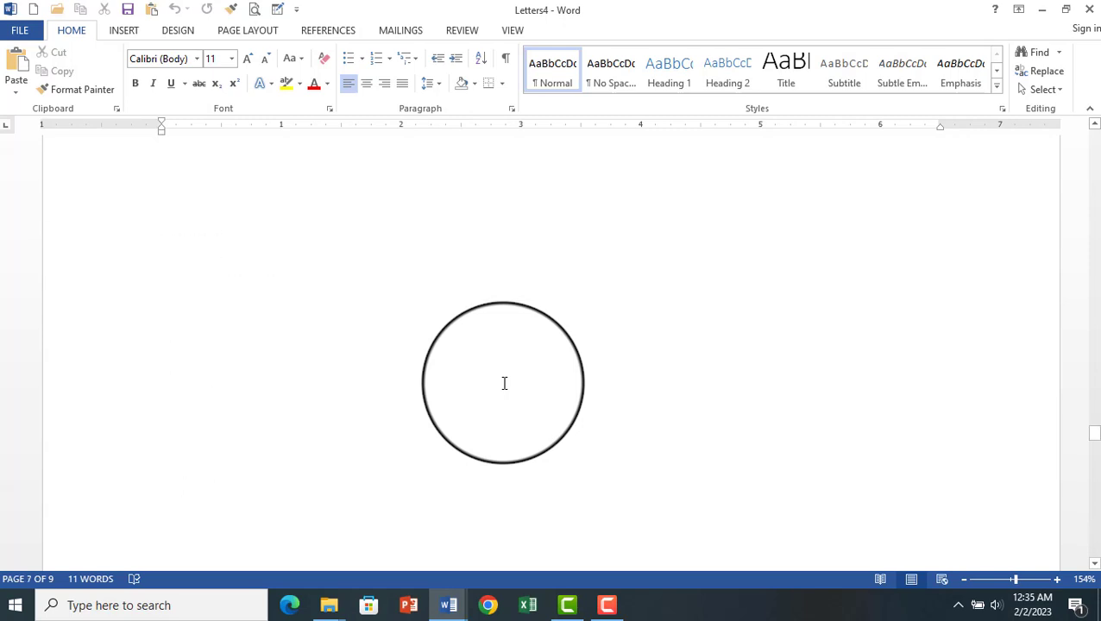
pyautogui.scroll(5, 505, 383)
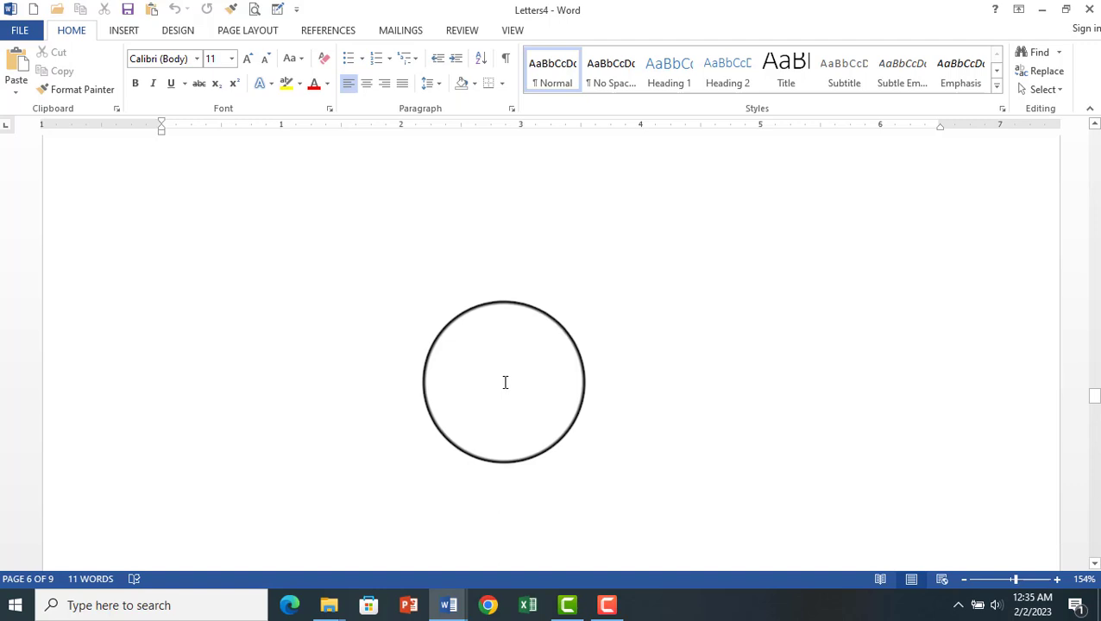
# - Open the recent document named letters from the Desktop
pyautogui.click(401, 31)
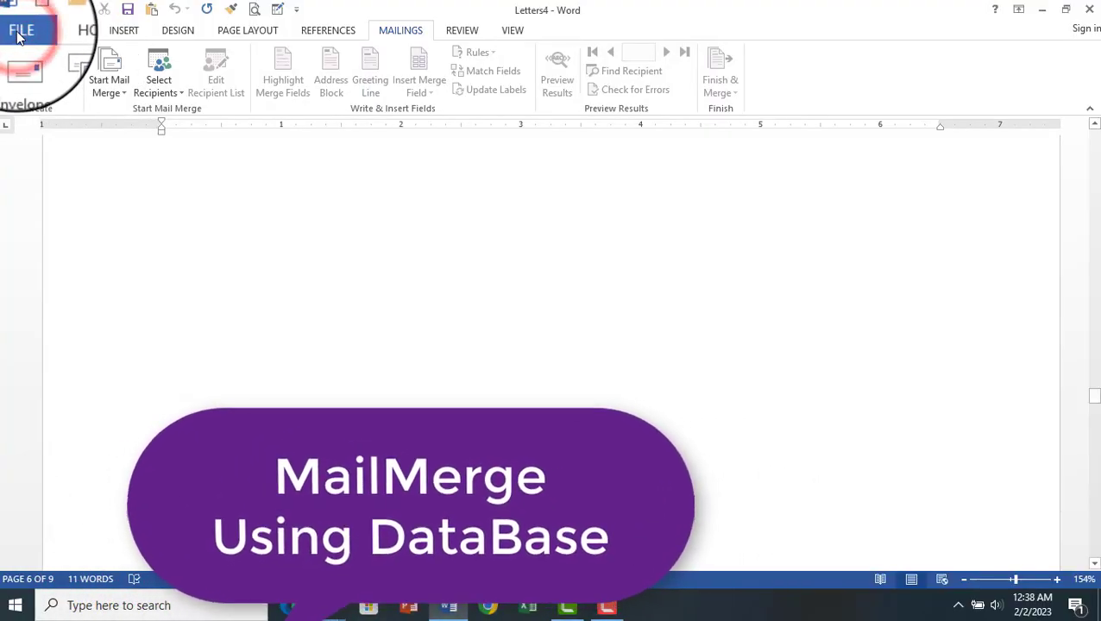
pyautogui.click(24, 33)
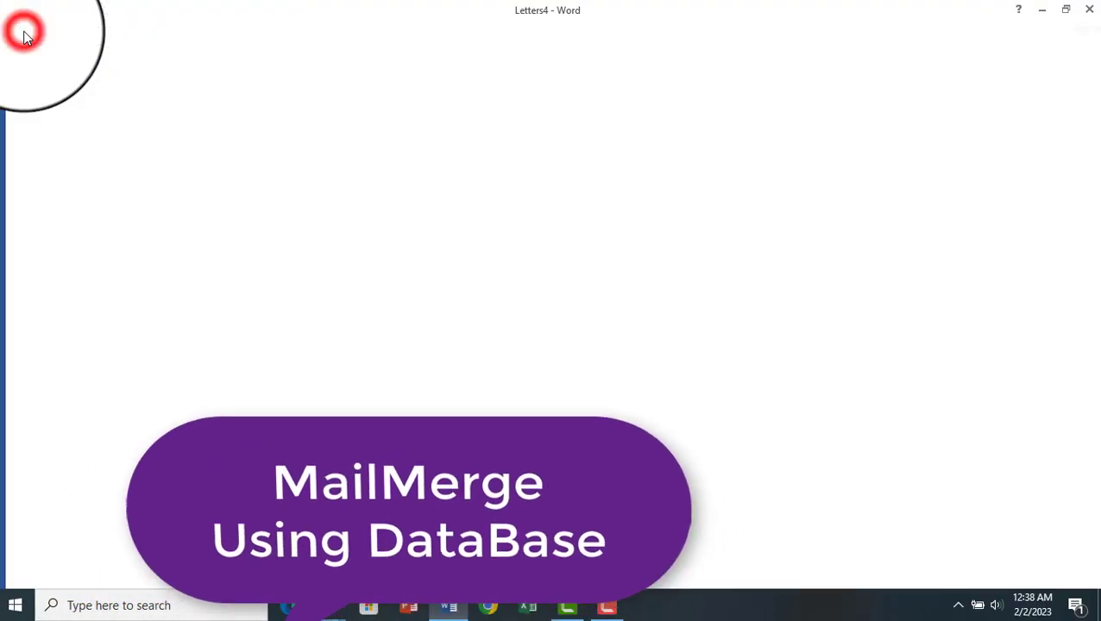
pyautogui.click(31, 136)
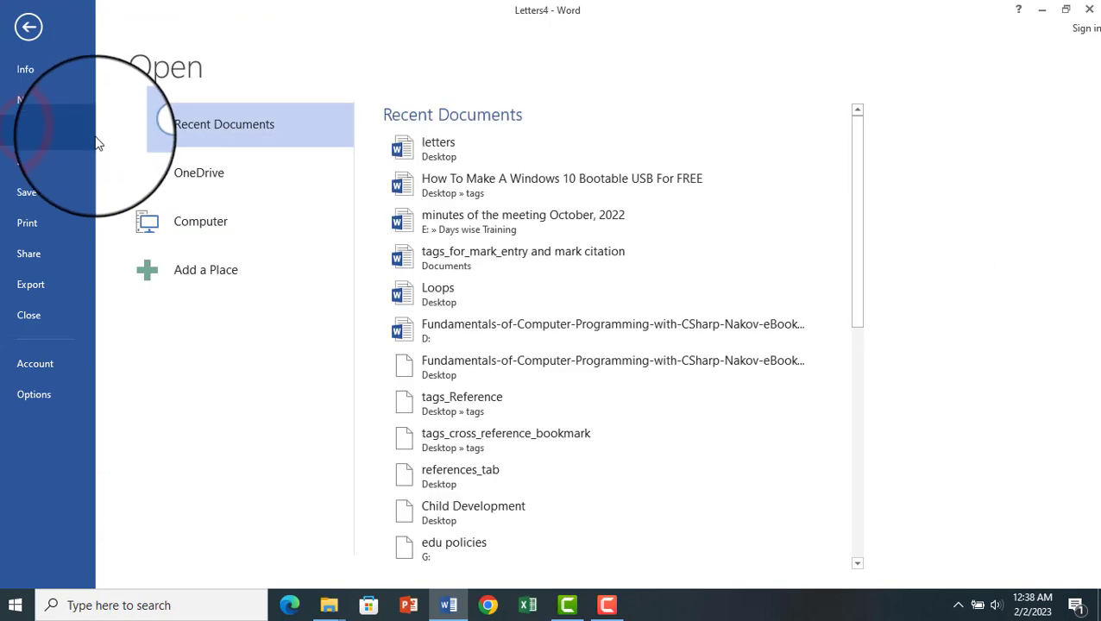
pyautogui.click(472, 141)
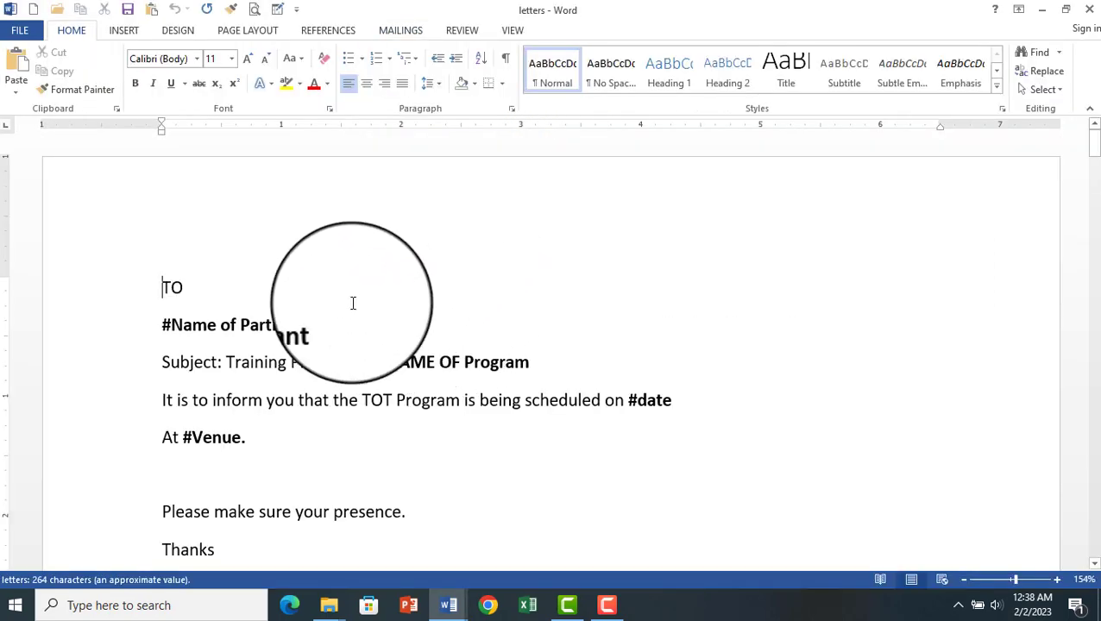
pyautogui.click(353, 303)
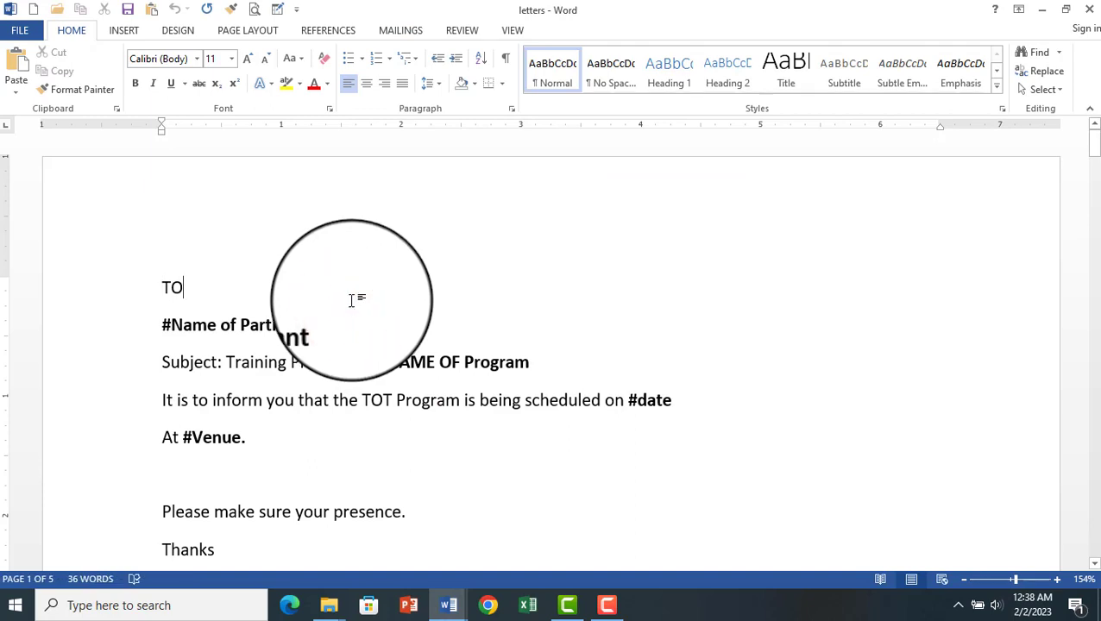
pyautogui.moveTo(342, 328); pyautogui.dragTo(149, 327)
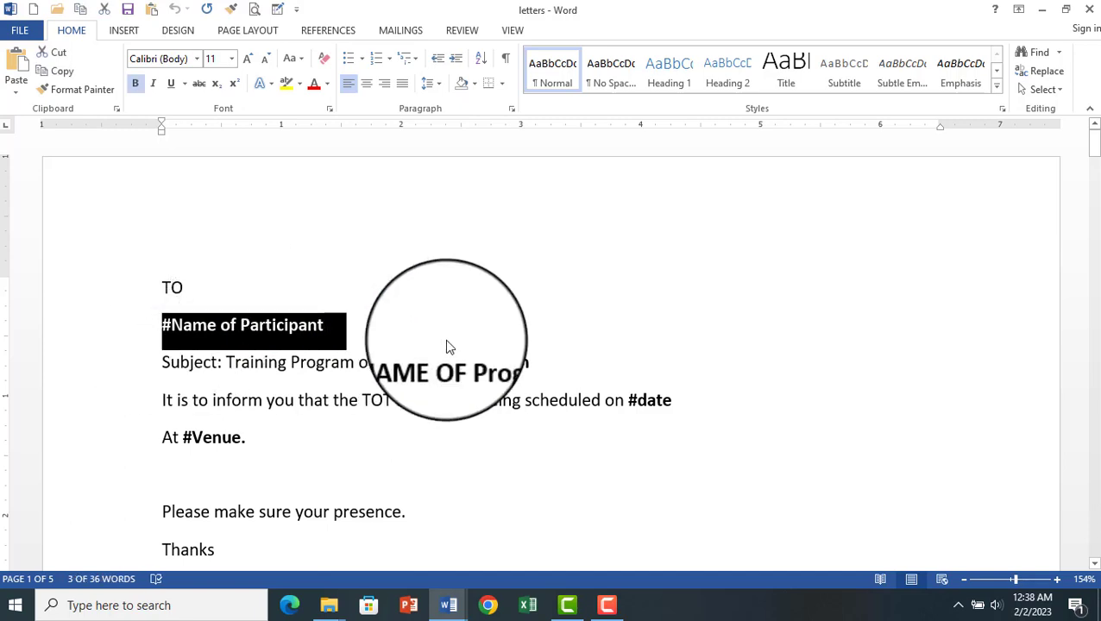
pyautogui.click(391, 316)
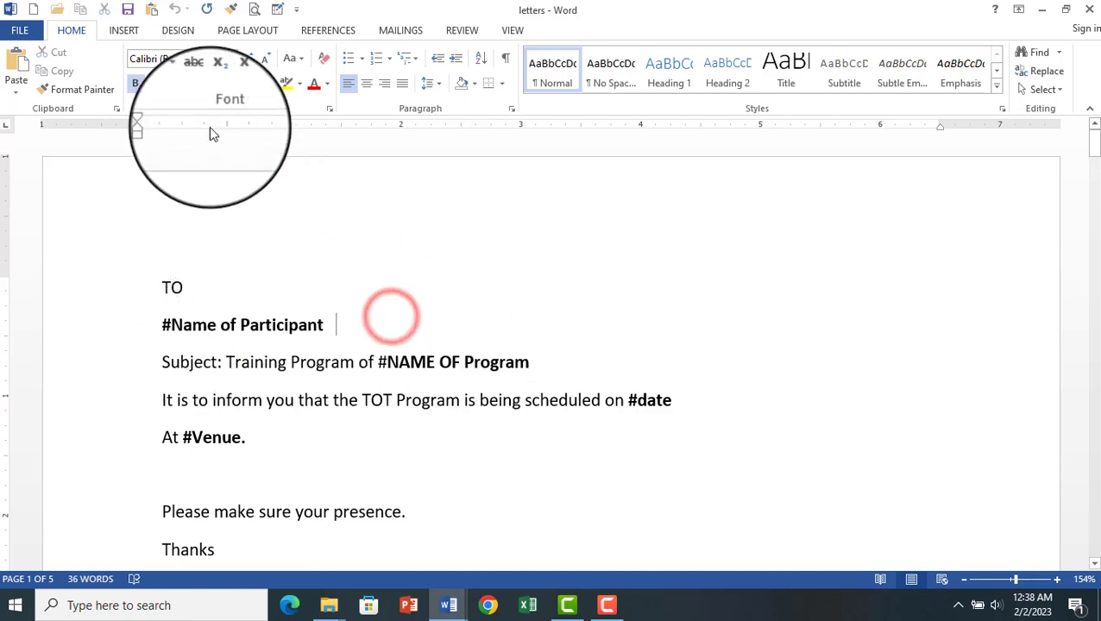
# - Attach Sheet1$ of the existing PROGRAMME_Letters workbook on the Desktop as the recipient list, with its first row as column headers
pyautogui.click(395, 33)
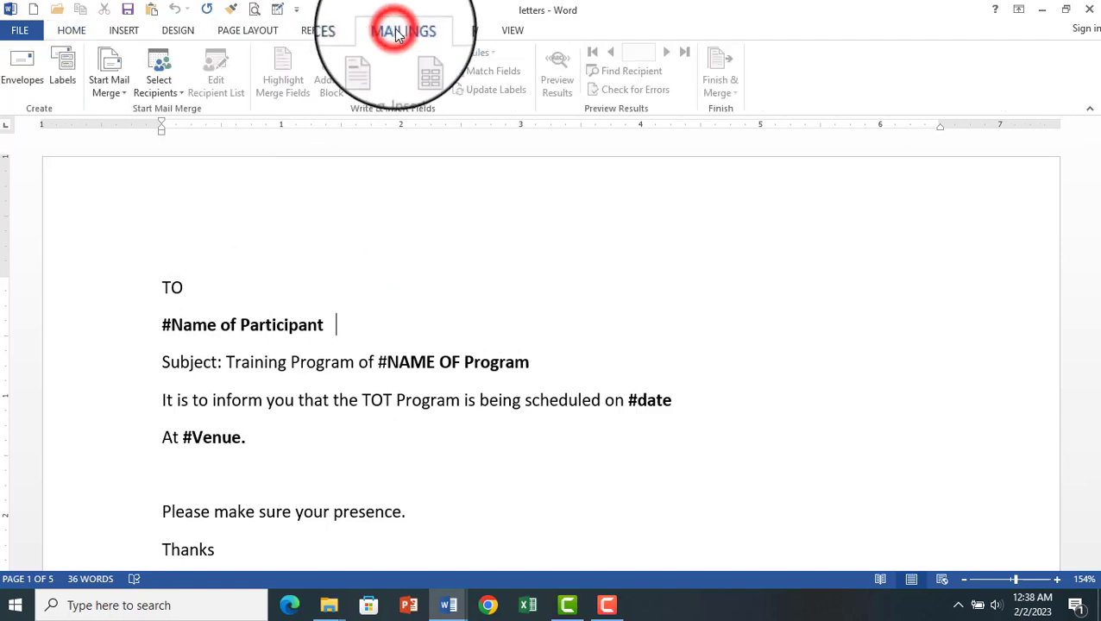
pyautogui.click(170, 91)
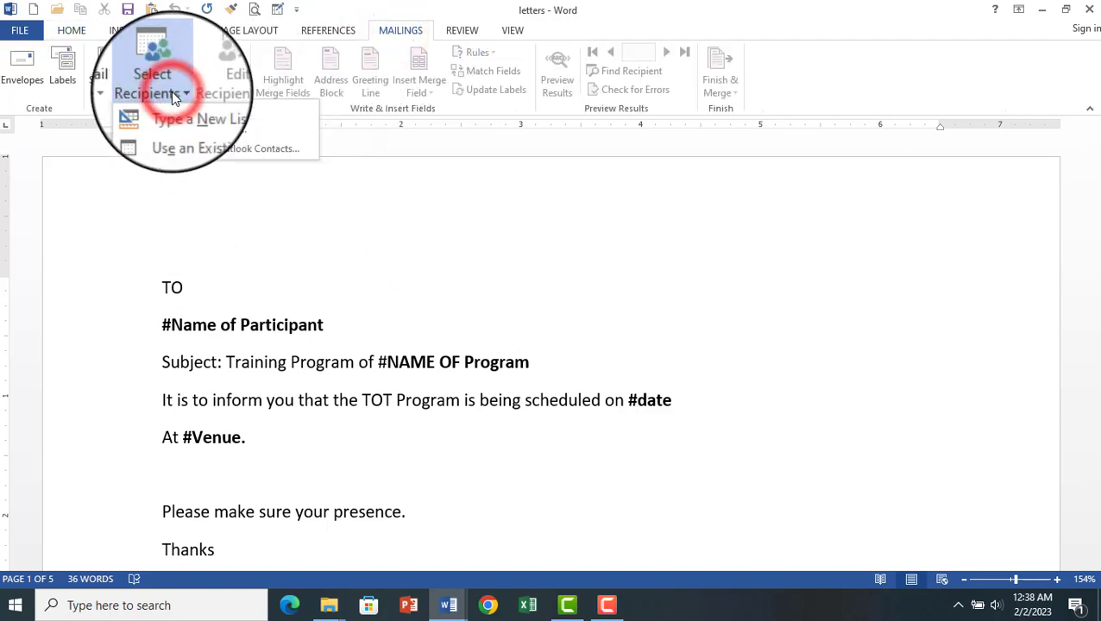
pyautogui.click(182, 137)
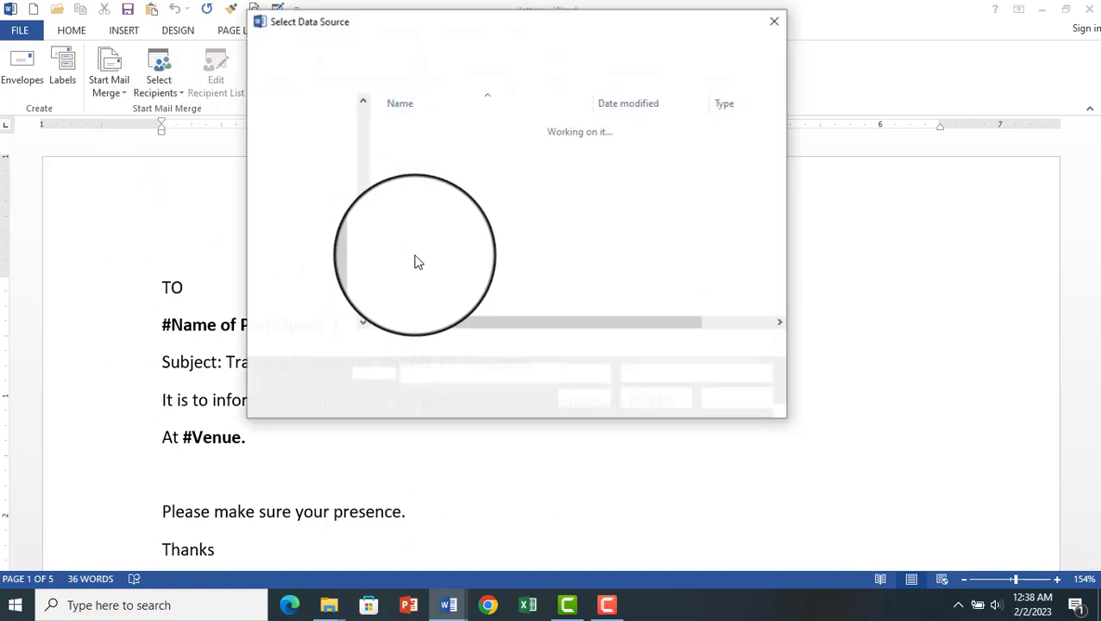
pyautogui.moveTo(364, 256); pyautogui.dragTo(365, 139)
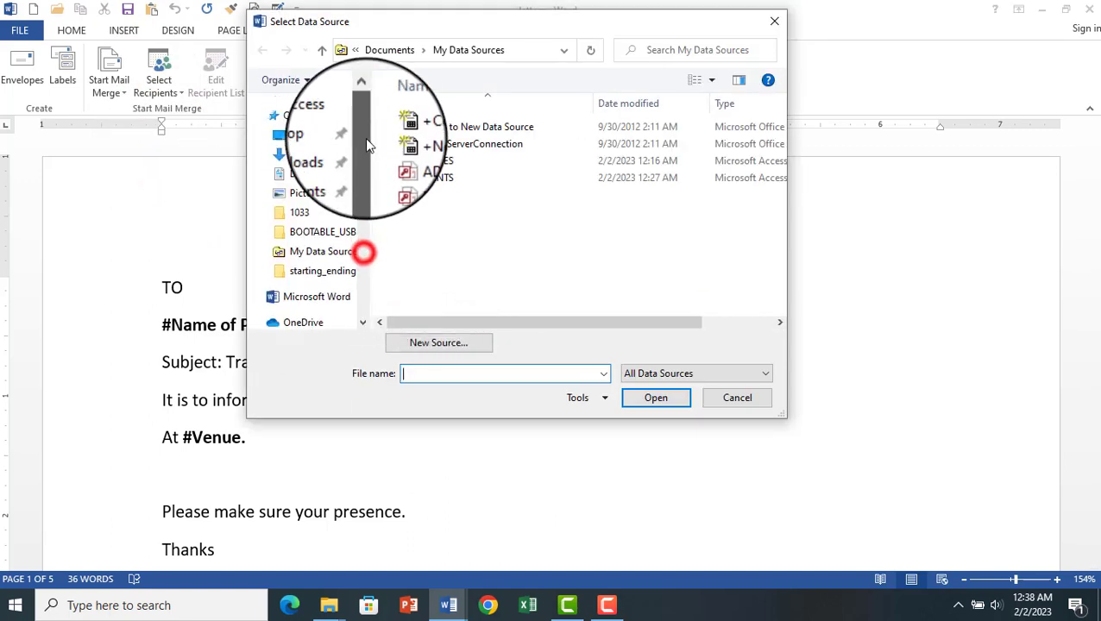
pyautogui.click(323, 136)
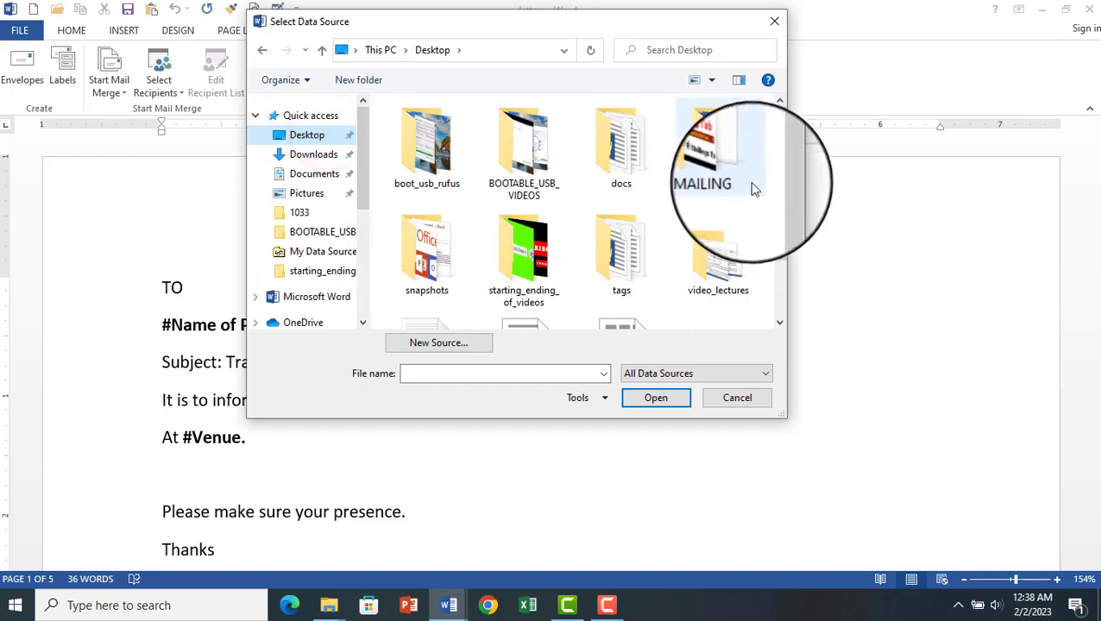
pyautogui.moveTo(781, 179); pyautogui.dragTo(793, 286)
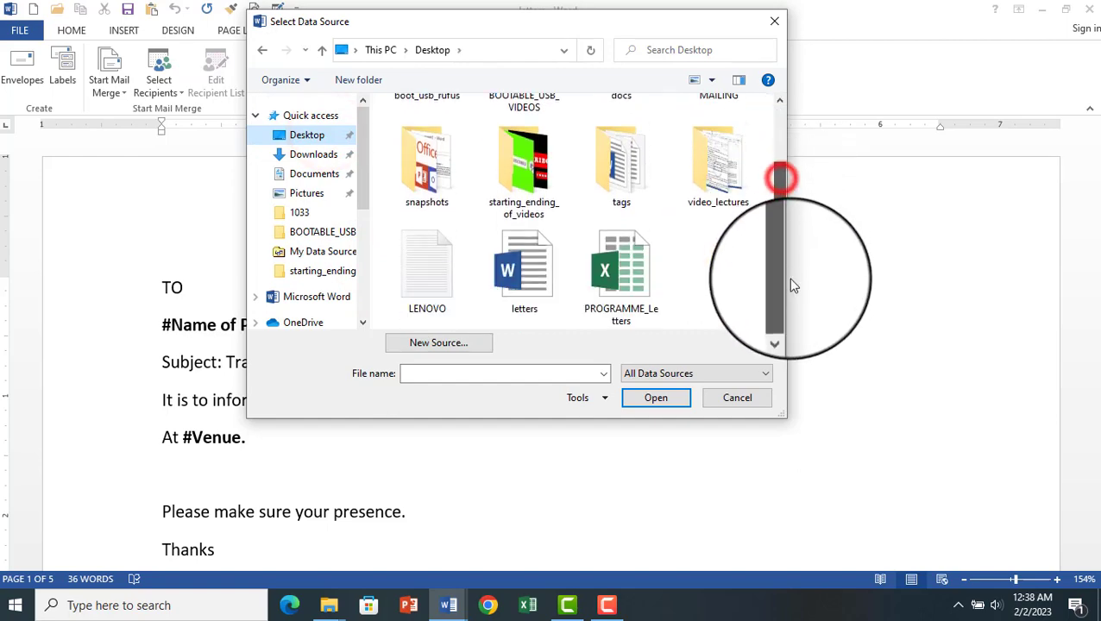
pyautogui.doubleClick(643, 296)
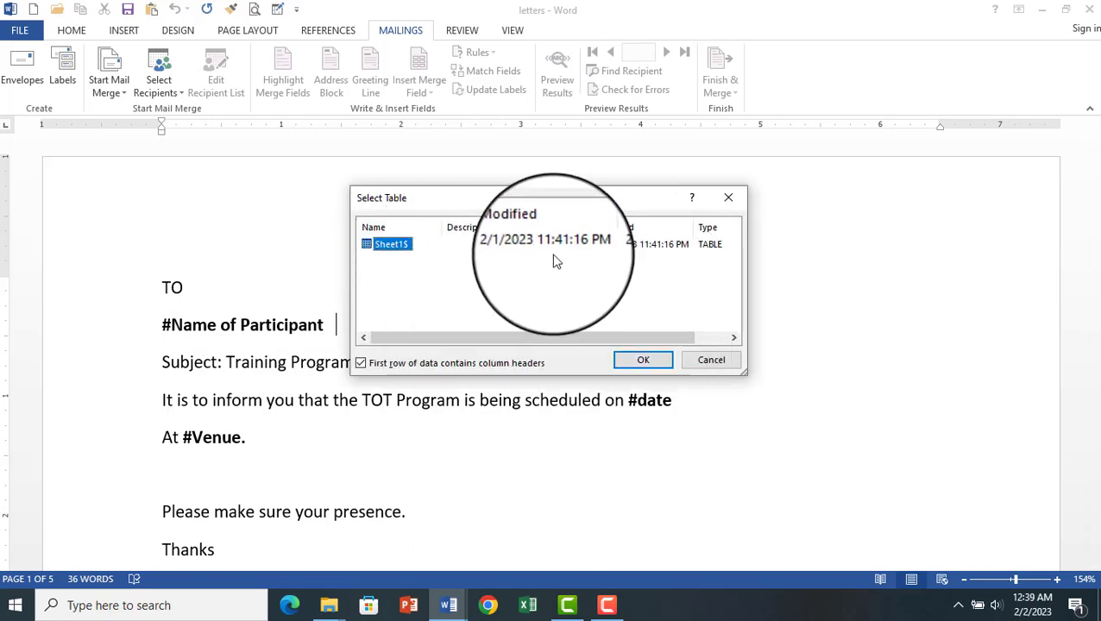
pyautogui.click(642, 360)
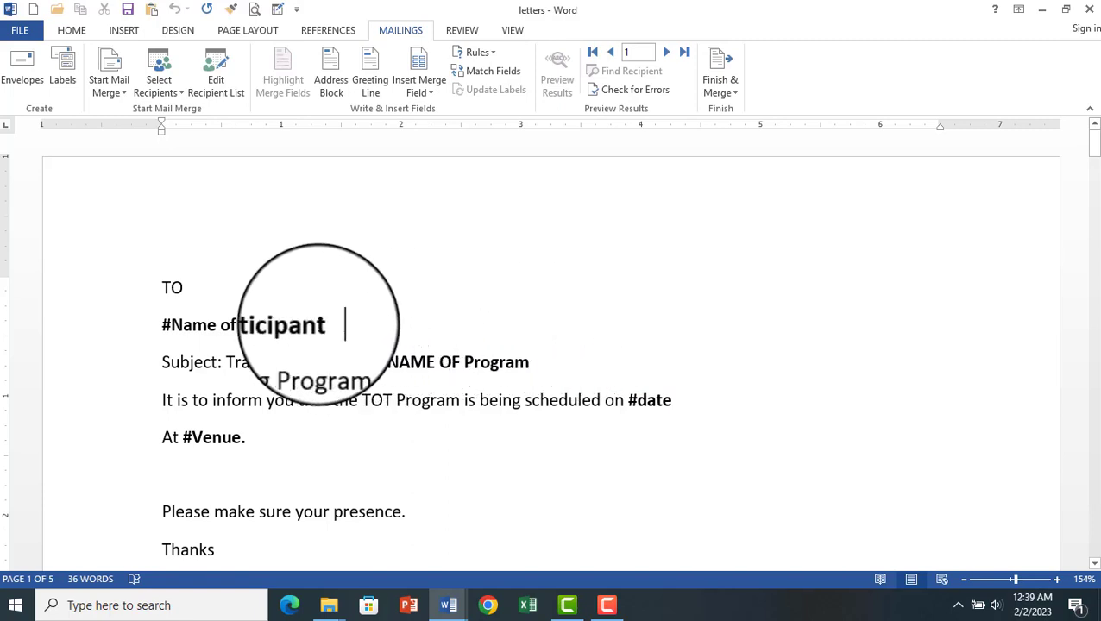
# - Replace the #Name of Participant placeholder with the NAME_PARTICIPENT merge field, keeping the Subject text on its own line below
pyautogui.moveTo(340, 324); pyautogui.dragTo(160, 325)
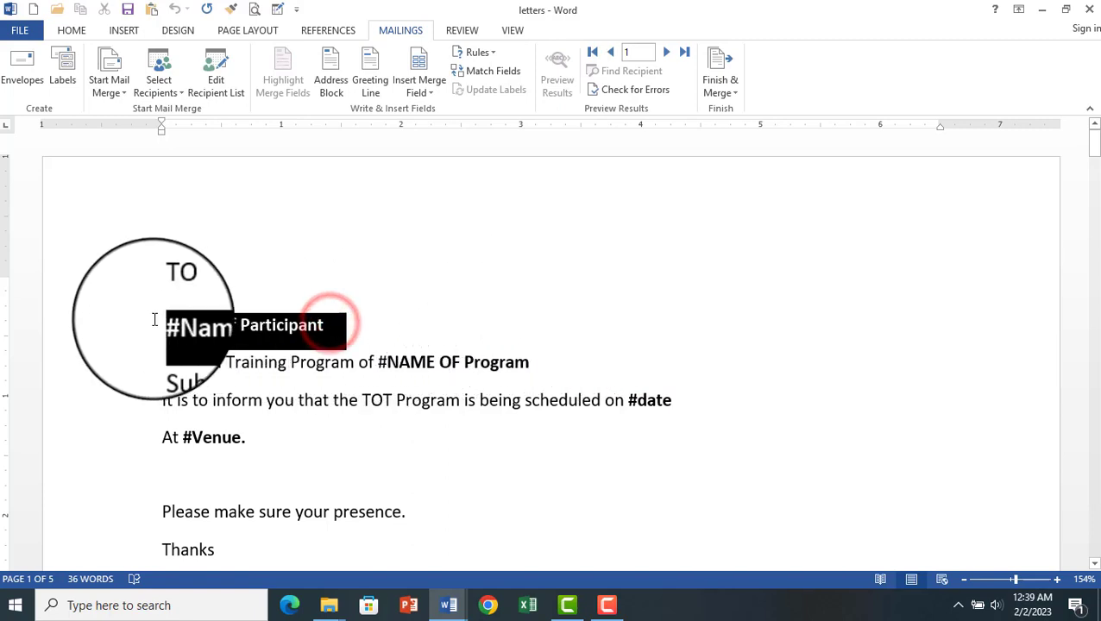
pyautogui.click(431, 93)
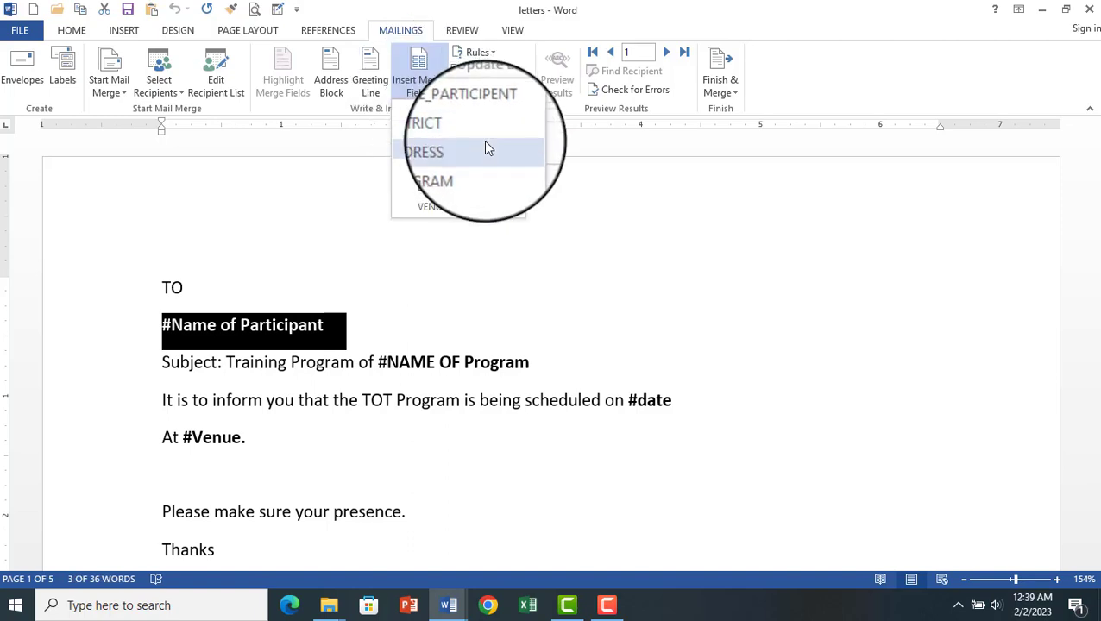
pyautogui.click(473, 115)
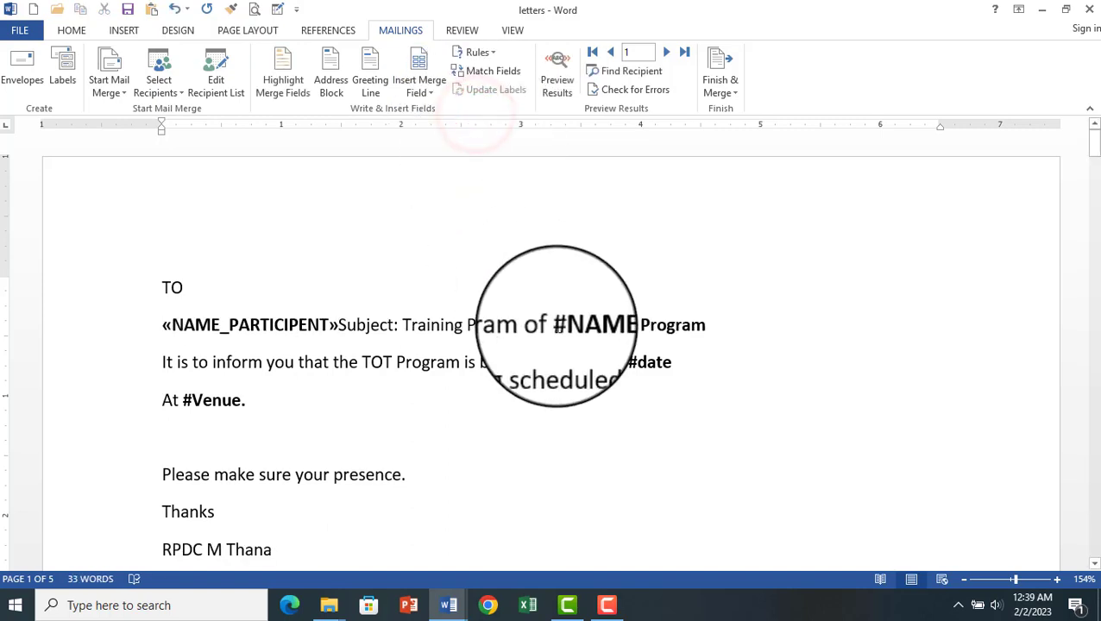
pyautogui.press('Return')
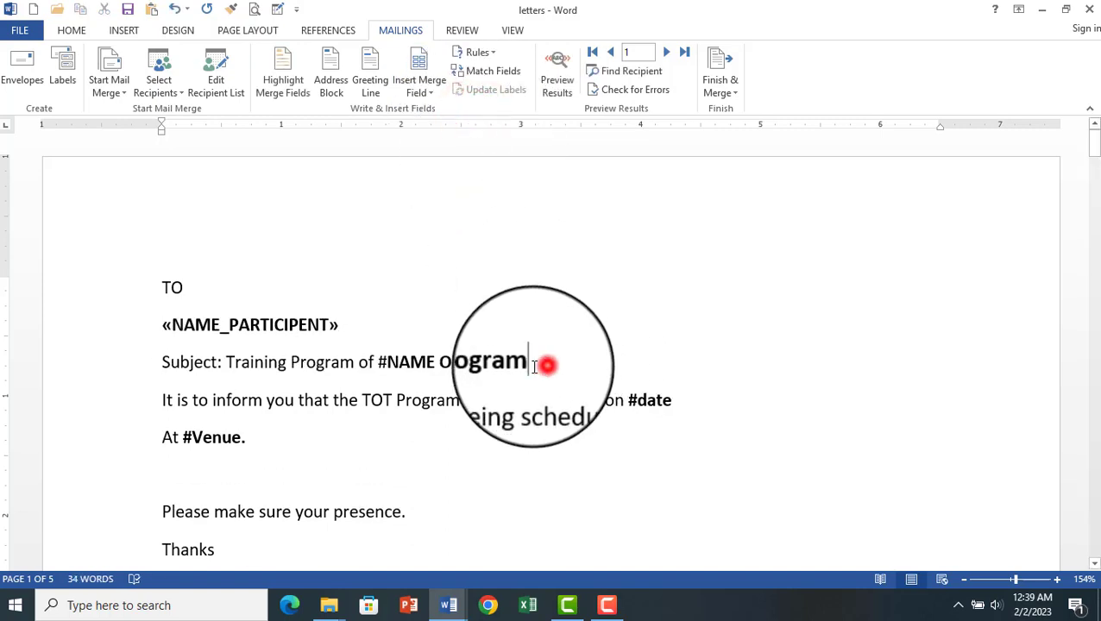
# - Replace the #NAME OF Program placeholder in the subject line with the PROGRAM merge field
pyautogui.moveTo(534, 366); pyautogui.dragTo(378, 362)
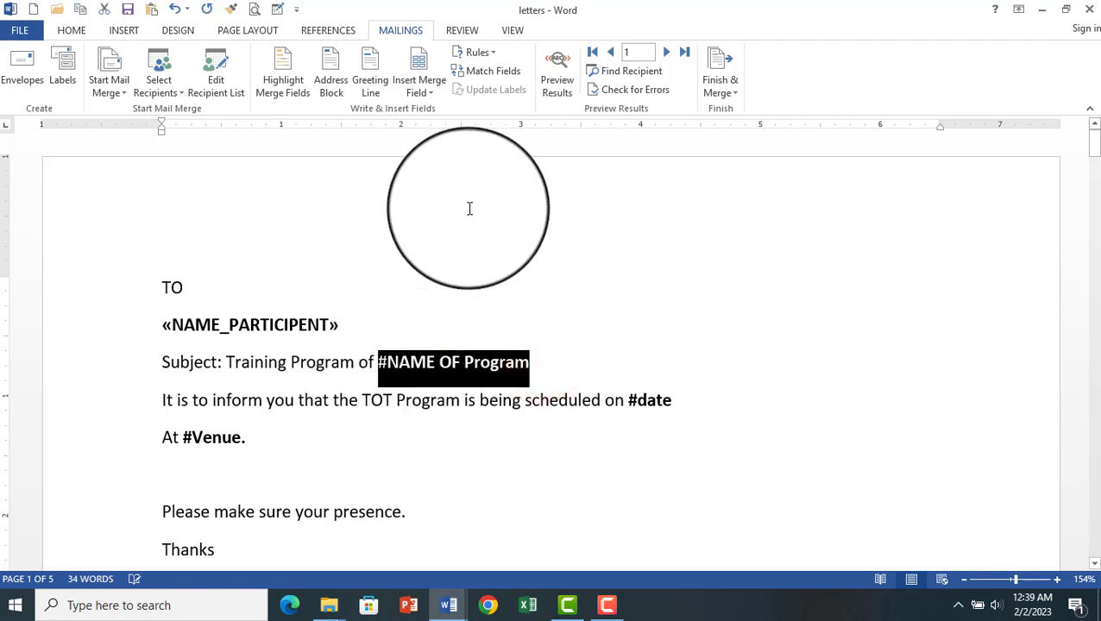
pyautogui.click(431, 86)
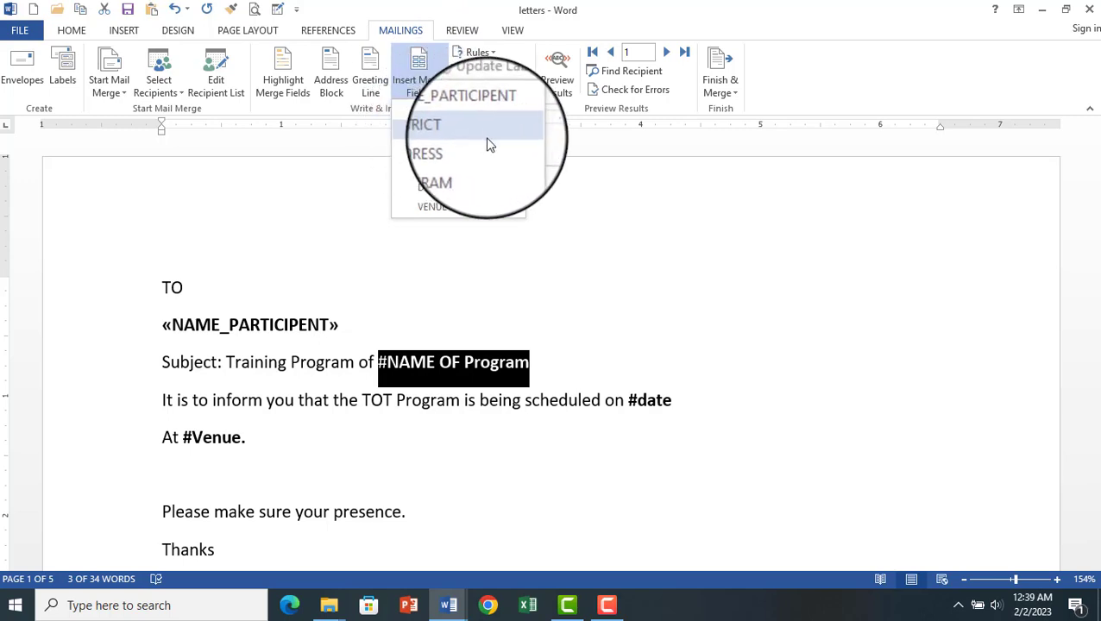
pyautogui.click(465, 174)
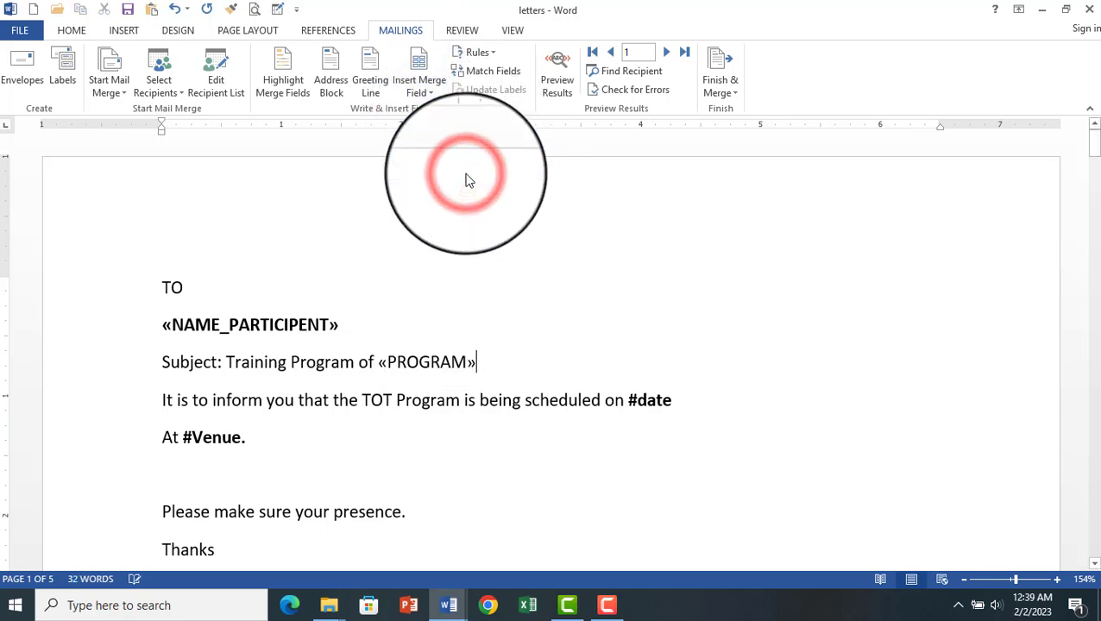
# - Replace the #date placeholder with the DATE merge field and the #Venue. placeholder with the VENUE merge field
pyautogui.doubleClick(676, 400)
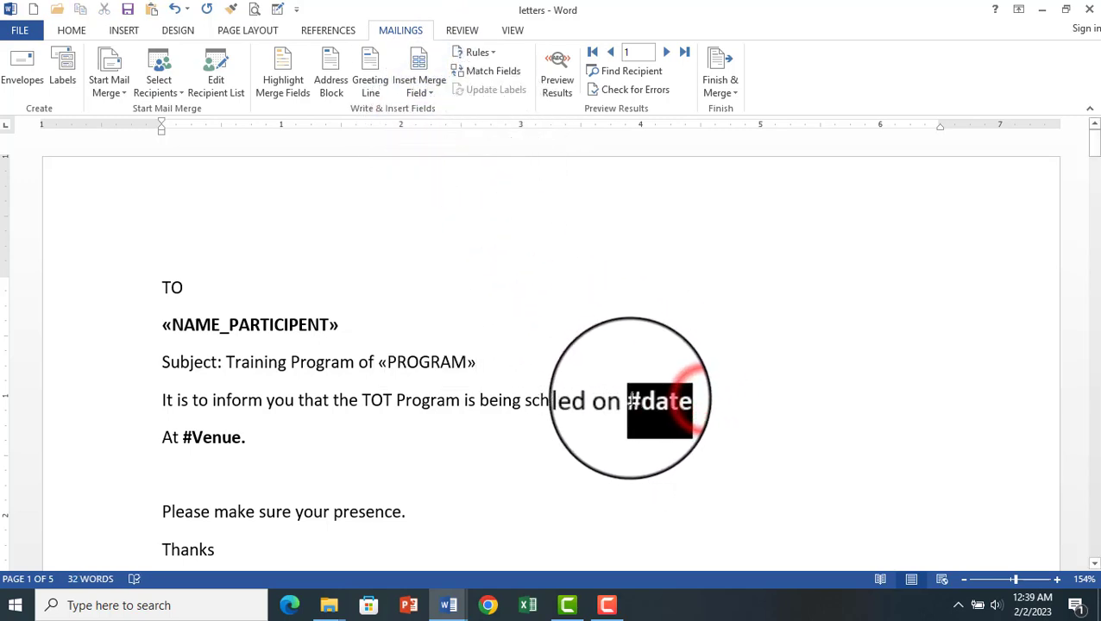
pyautogui.click(431, 91)
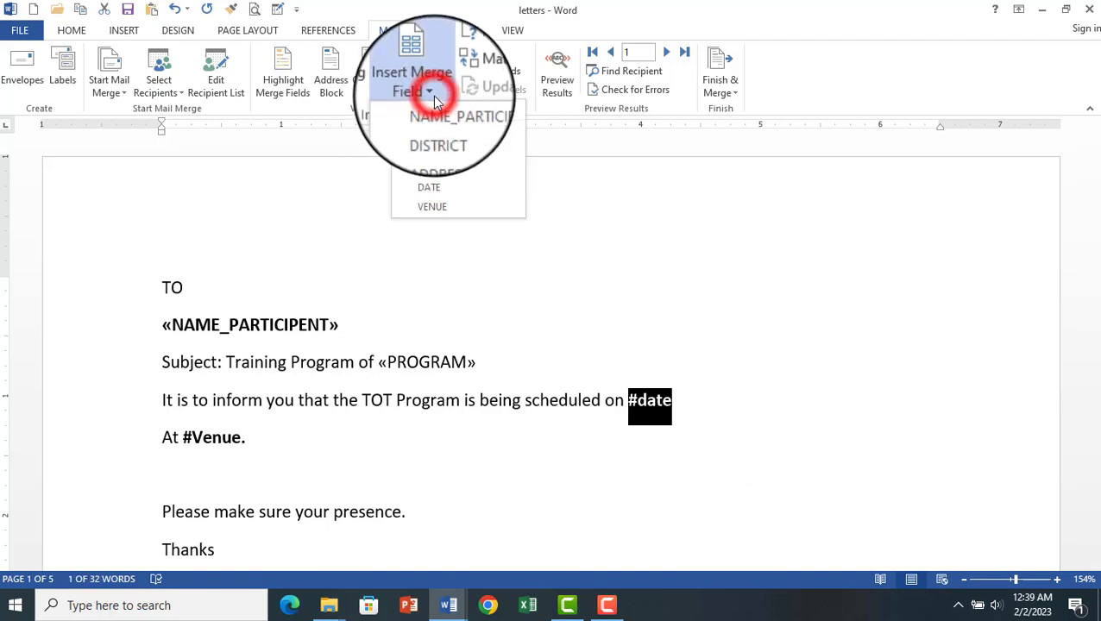
pyautogui.click(451, 188)
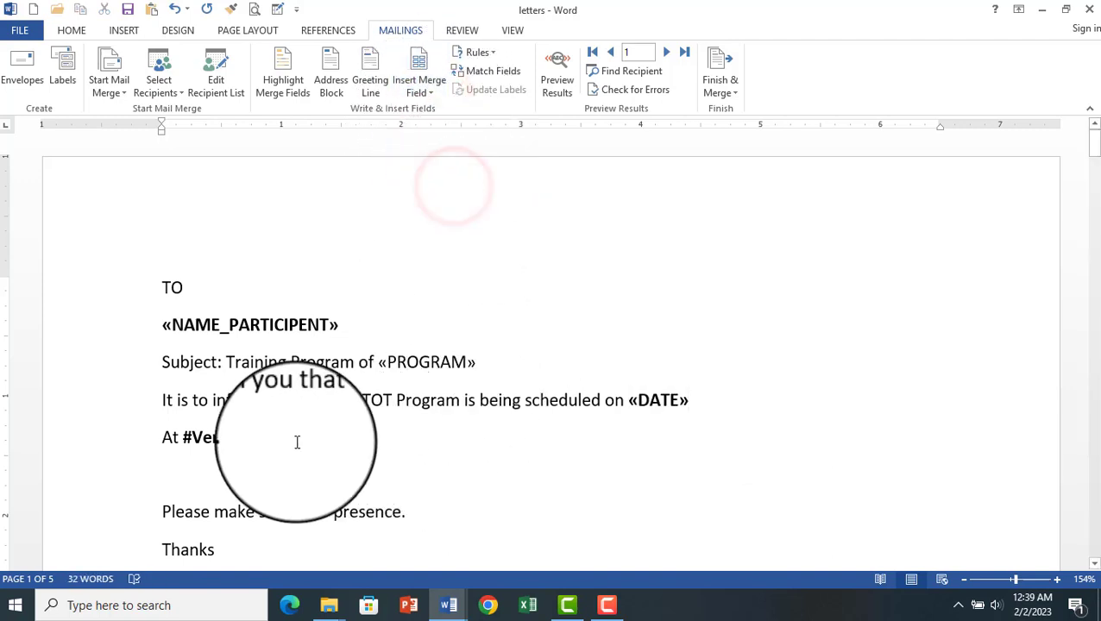
pyautogui.moveTo(297, 442); pyautogui.dragTo(183, 438)
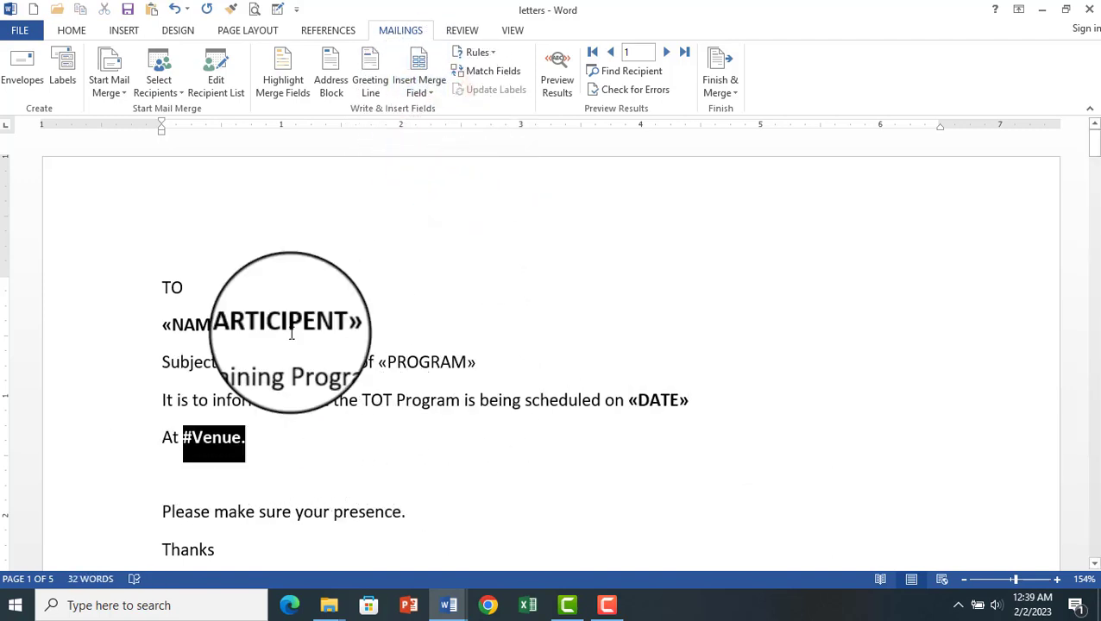
pyautogui.click(432, 93)
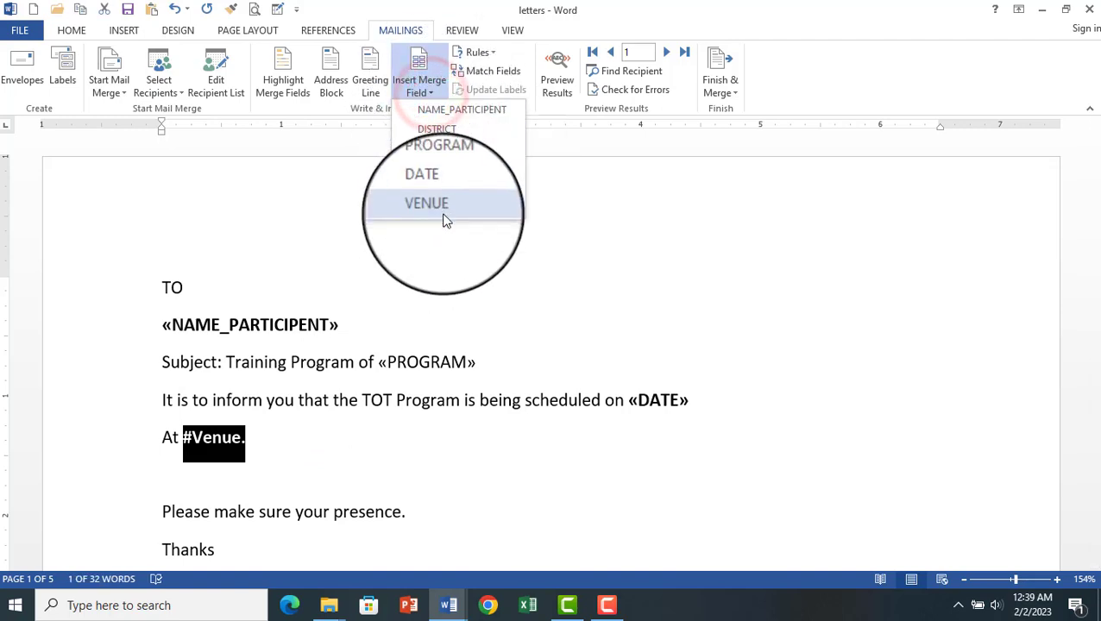
pyautogui.click(442, 216)
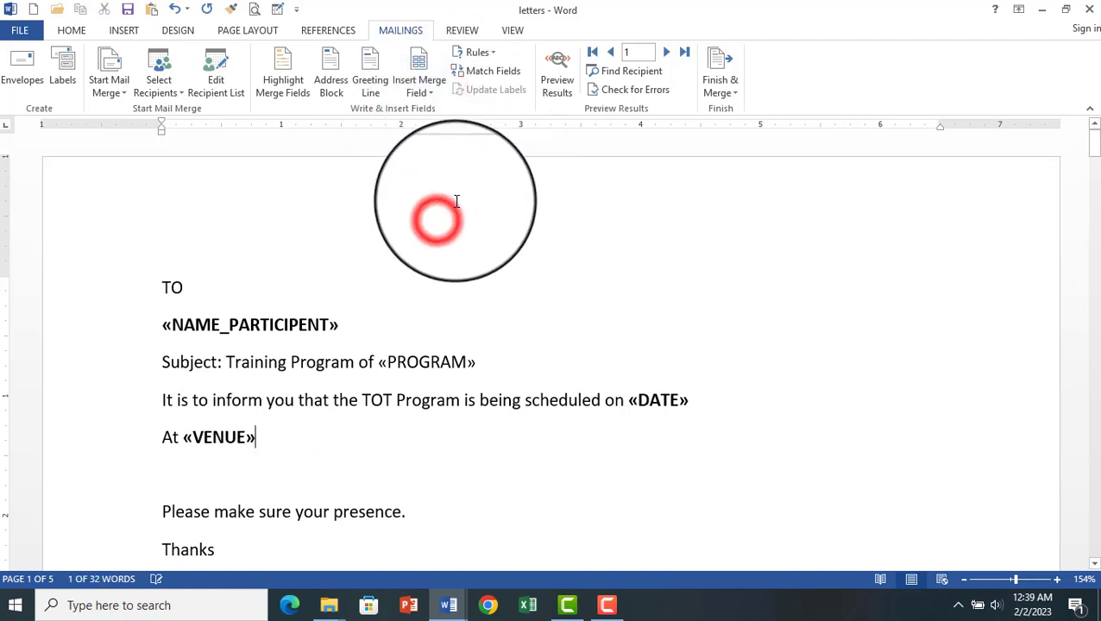
# - Open the PROGRAMME_Letters workbook from the desktop as read-only in Excel, review its columns and participant rows, and close it
pyautogui.click(1040, 14)
pyautogui.click(1041, 13)
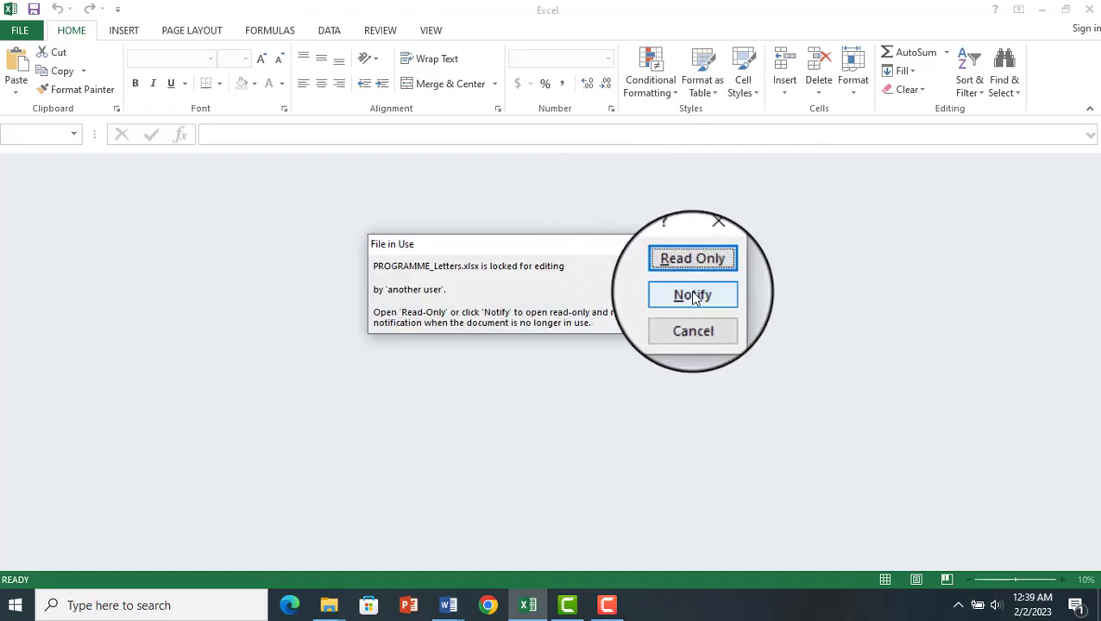
pyautogui.click(704, 271)
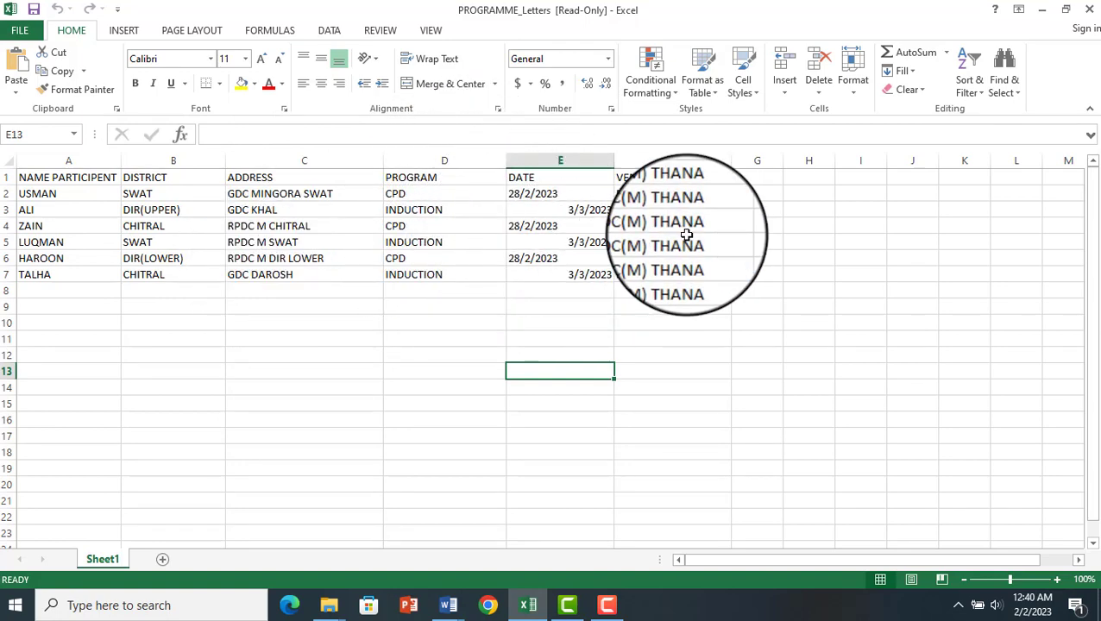
pyautogui.click(1096, 10)
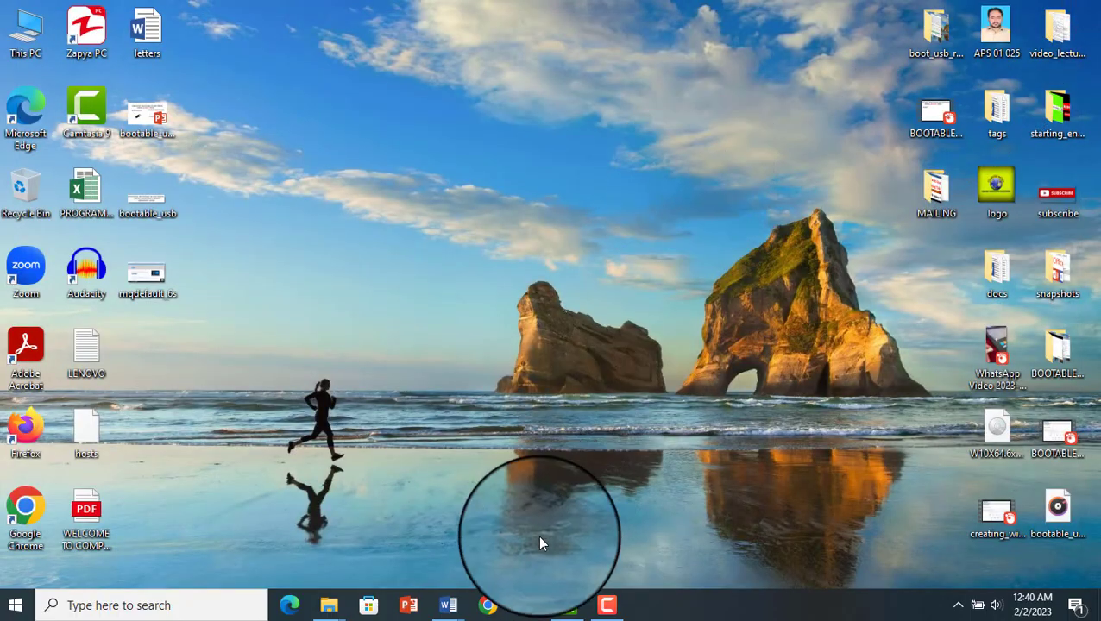
pyautogui.moveTo(455, 610)
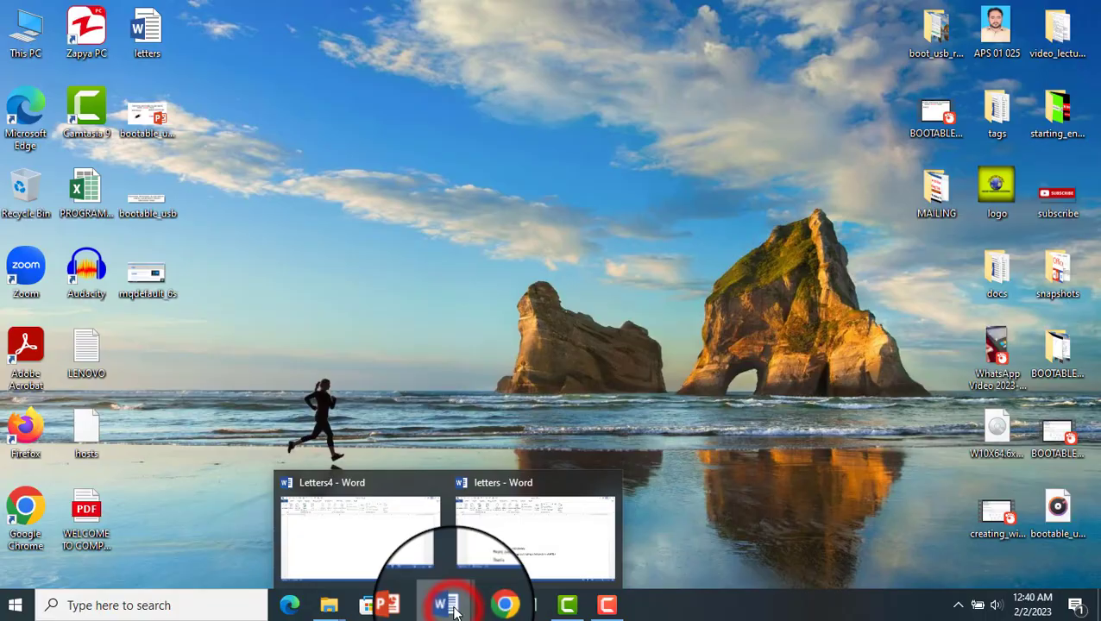
# - Switch to the letters document in Word and review its participant name, program, date and venue merge fields
pyautogui.click(509, 557)
pyautogui.scroll(-2, 499, 466)
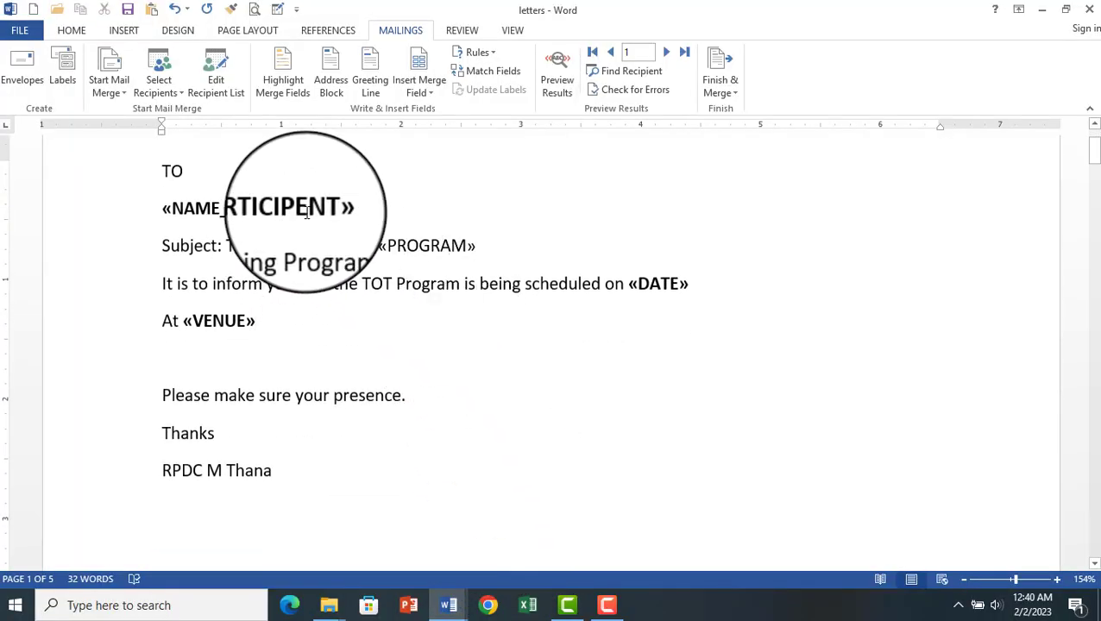
pyautogui.moveTo(483, 246); pyautogui.dragTo(380, 248)
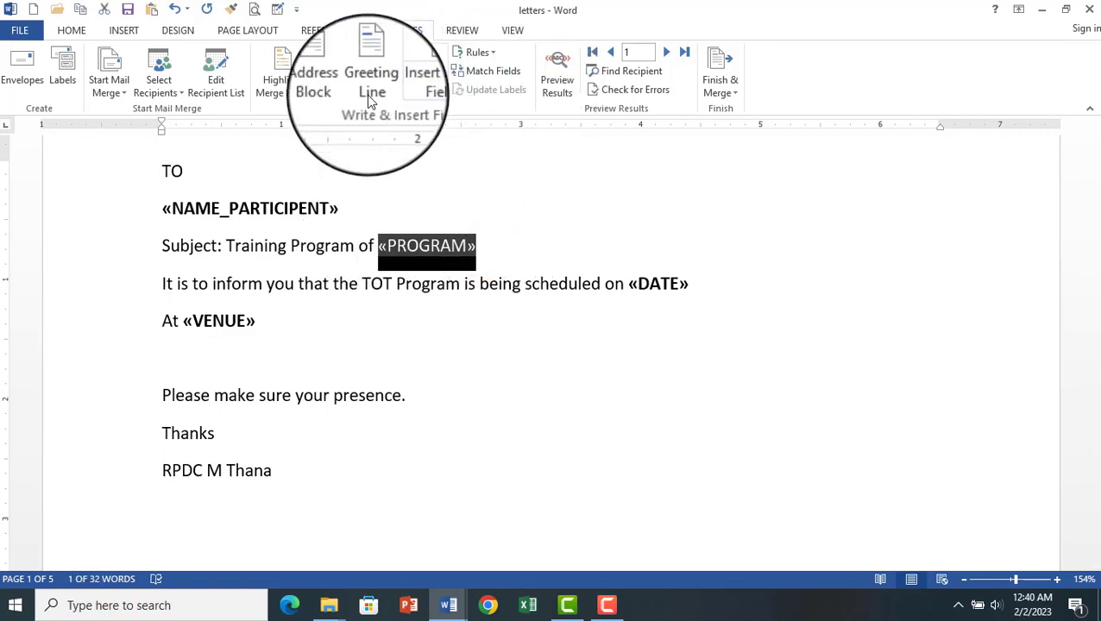
pyautogui.click(431, 90)
pyautogui.click(461, 169)
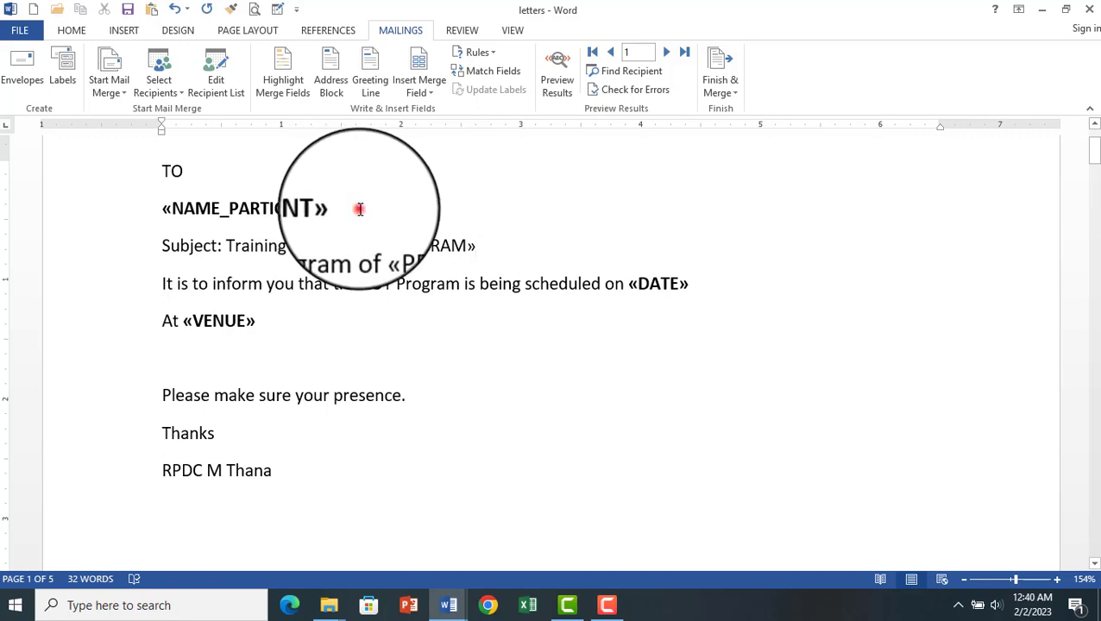
pyautogui.moveTo(359, 209); pyautogui.dragTo(108, 208)
pyautogui.moveTo(484, 246); pyautogui.dragTo(379, 246)
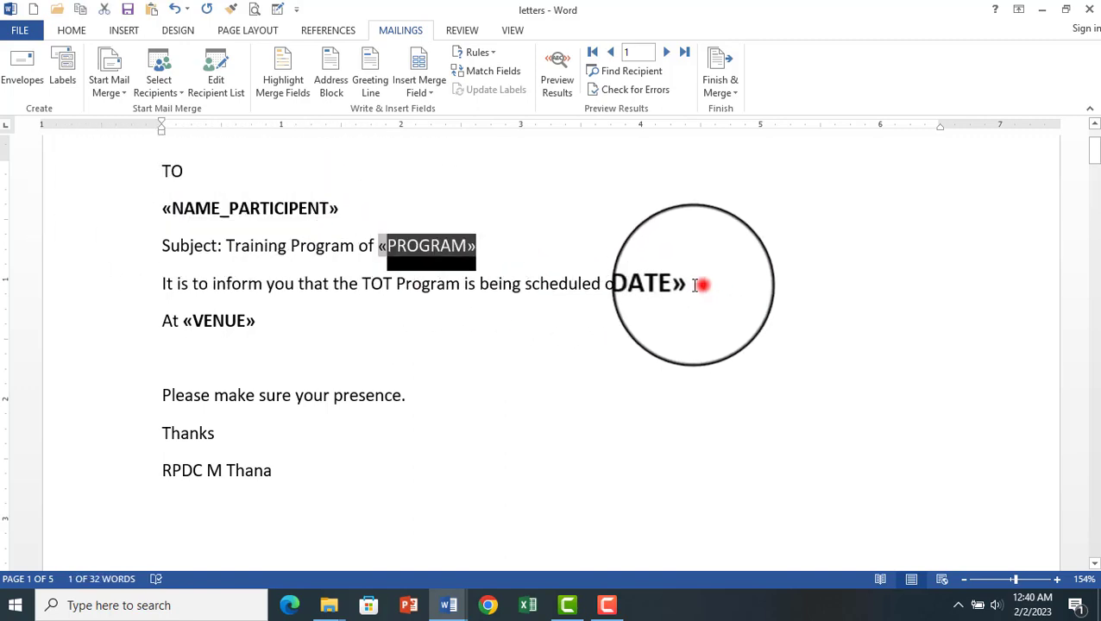
pyautogui.moveTo(697, 284); pyautogui.dragTo(636, 285)
pyautogui.click(298, 328)
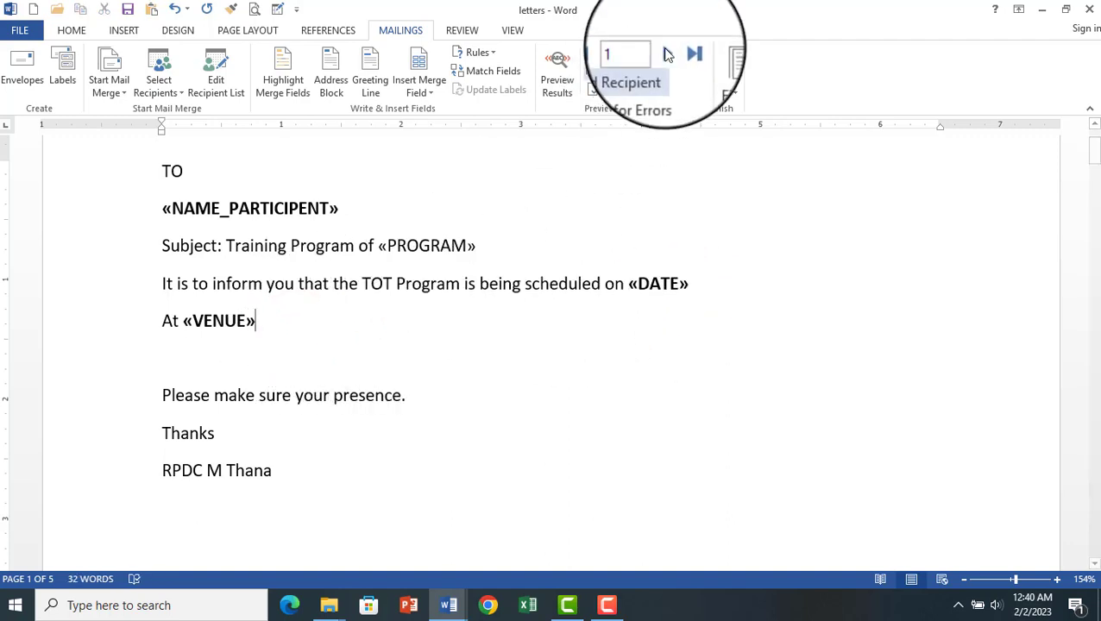
# - Preview the letter for successive recipients, checking the program, date and venue, and return to the merge field view
pyautogui.click(558, 65)
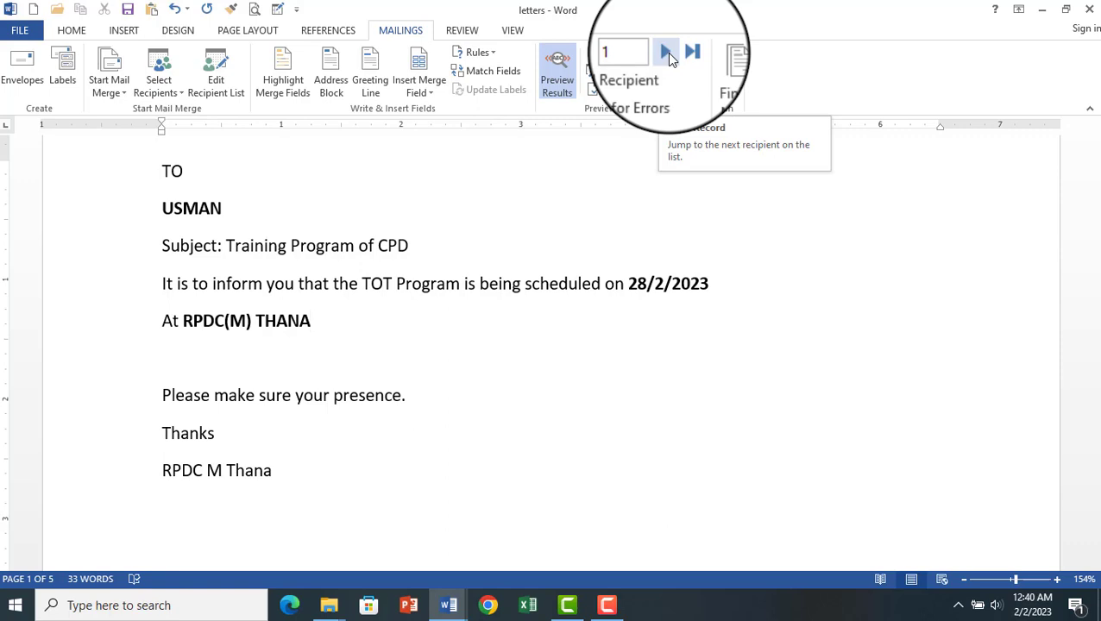
pyautogui.click(628, 283)
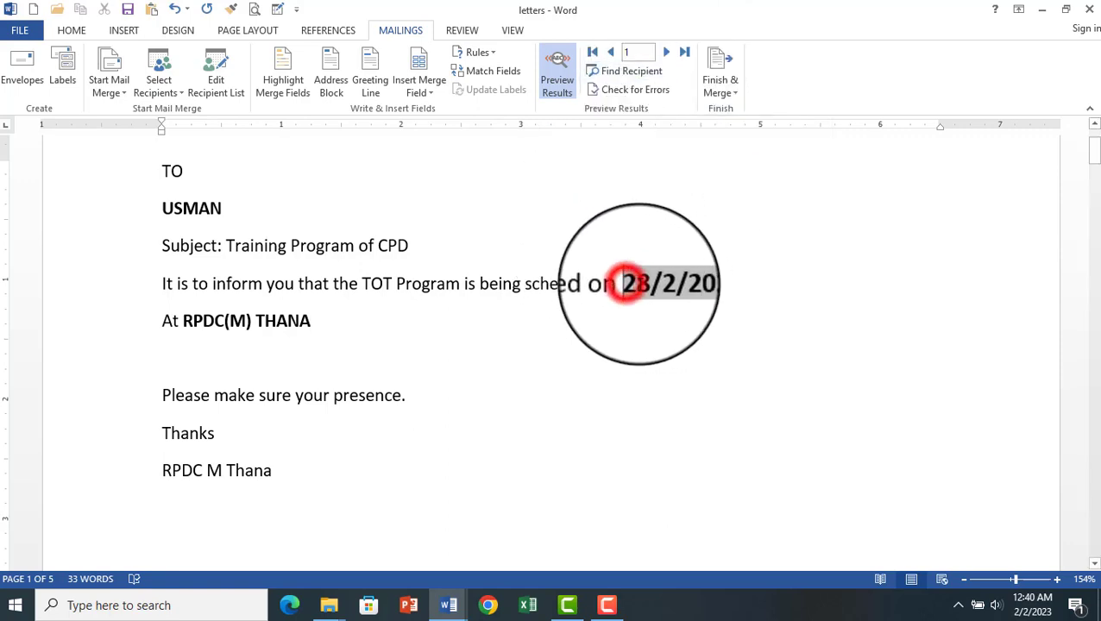
pyautogui.moveTo(628, 283); pyautogui.dragTo(732, 290)
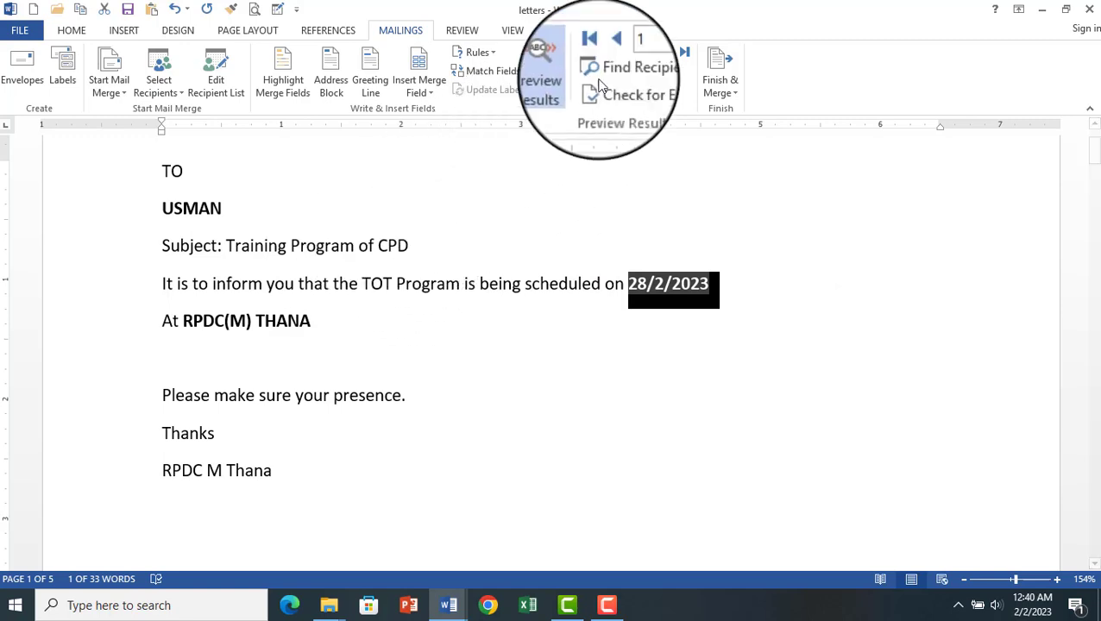
pyautogui.click(666, 52)
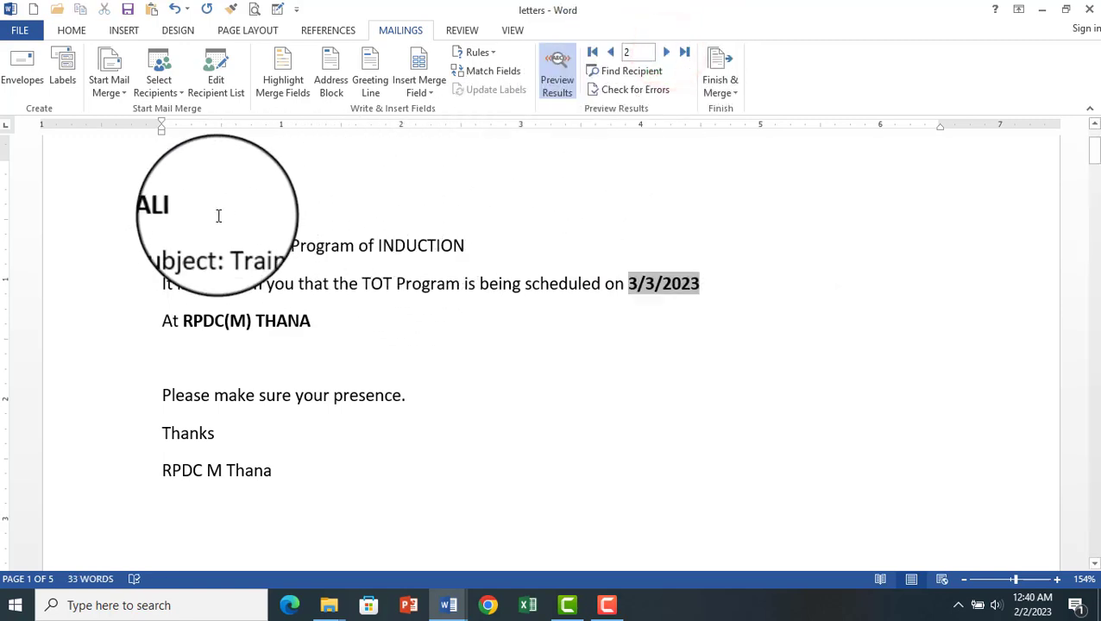
pyautogui.moveTo(379, 246); pyautogui.dragTo(492, 246)
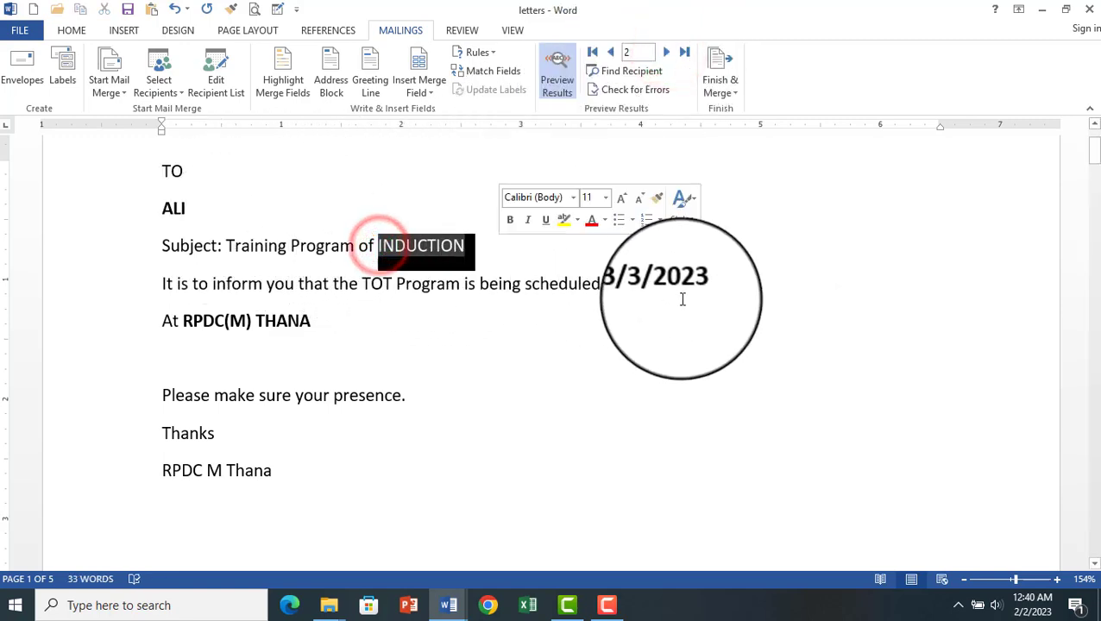
pyautogui.moveTo(708, 284); pyautogui.dragTo(629, 285)
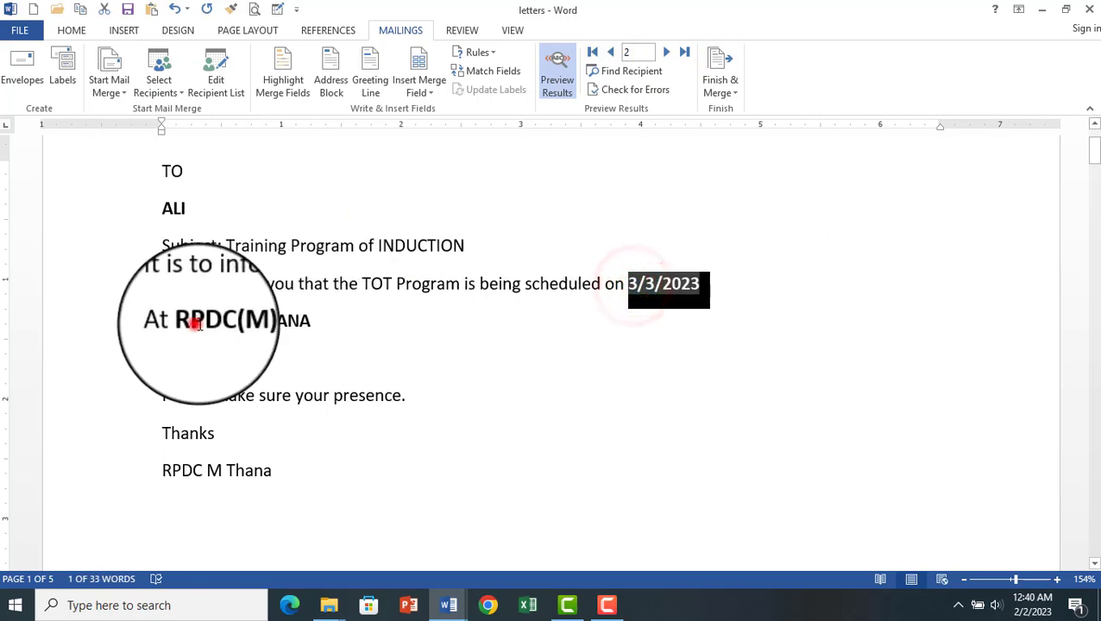
pyautogui.moveTo(196, 324); pyautogui.dragTo(333, 323)
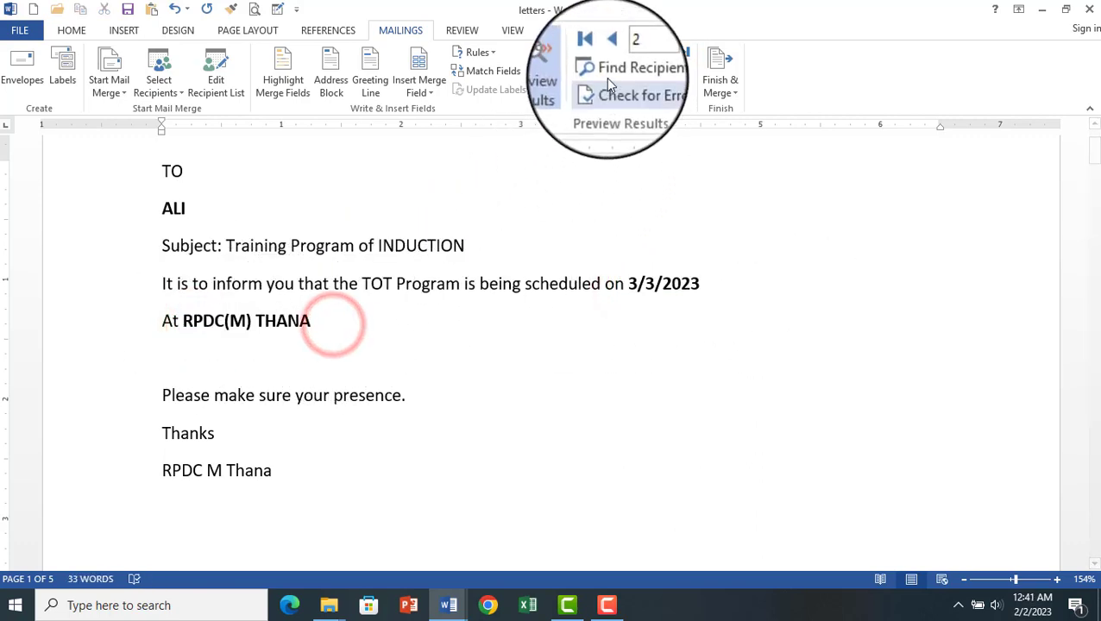
pyautogui.click(669, 53)
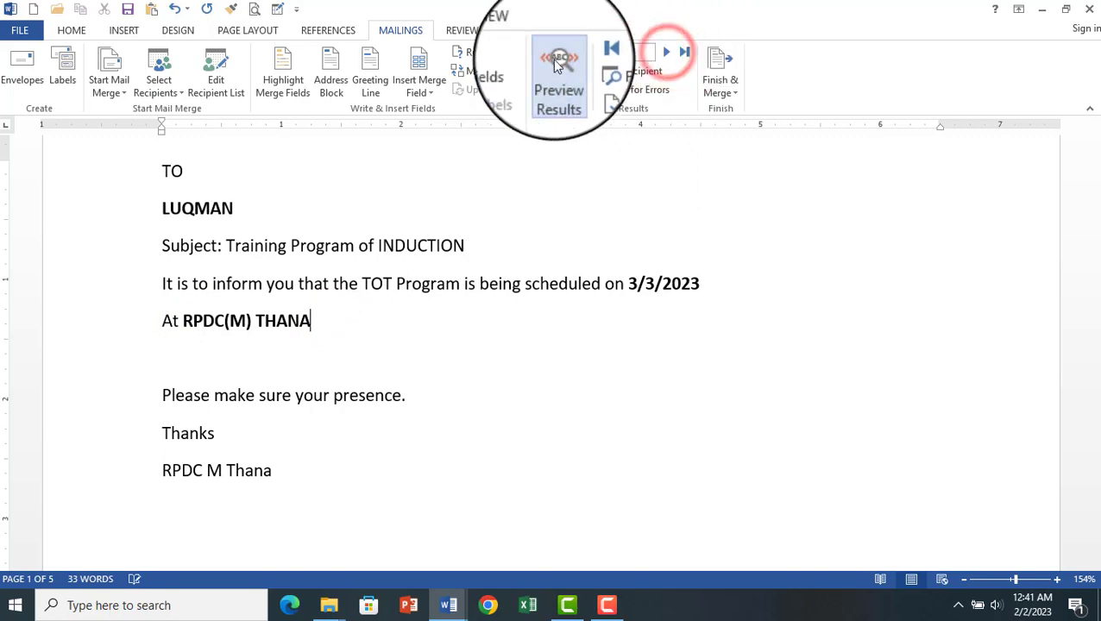
pyautogui.click(557, 78)
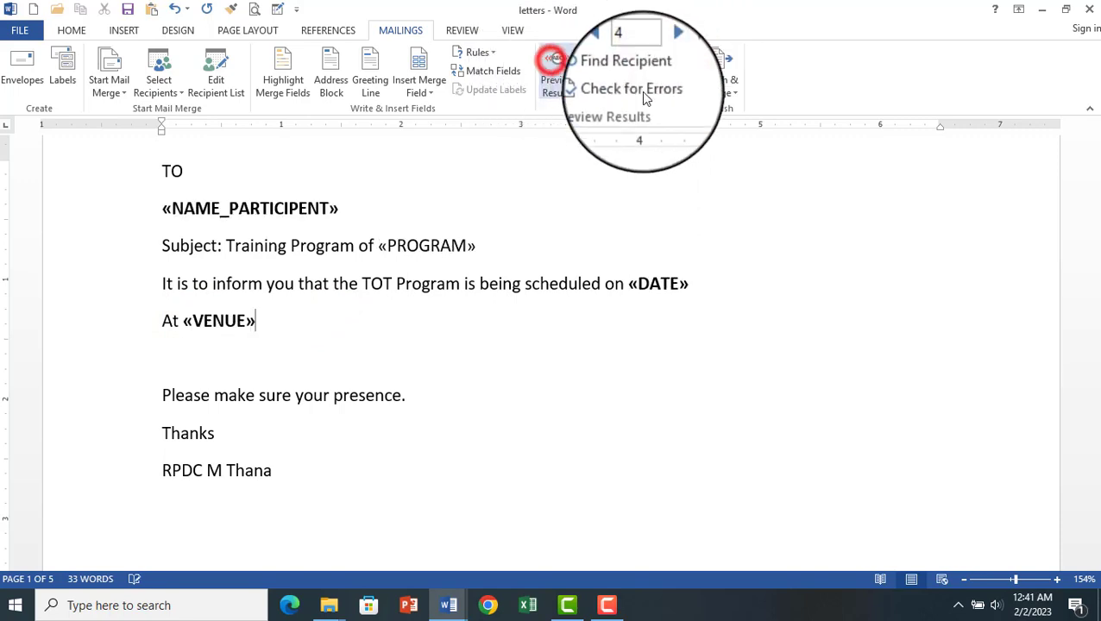
# - Finish the merge by generating individual letters for all records in a new document
pyautogui.click(732, 95)
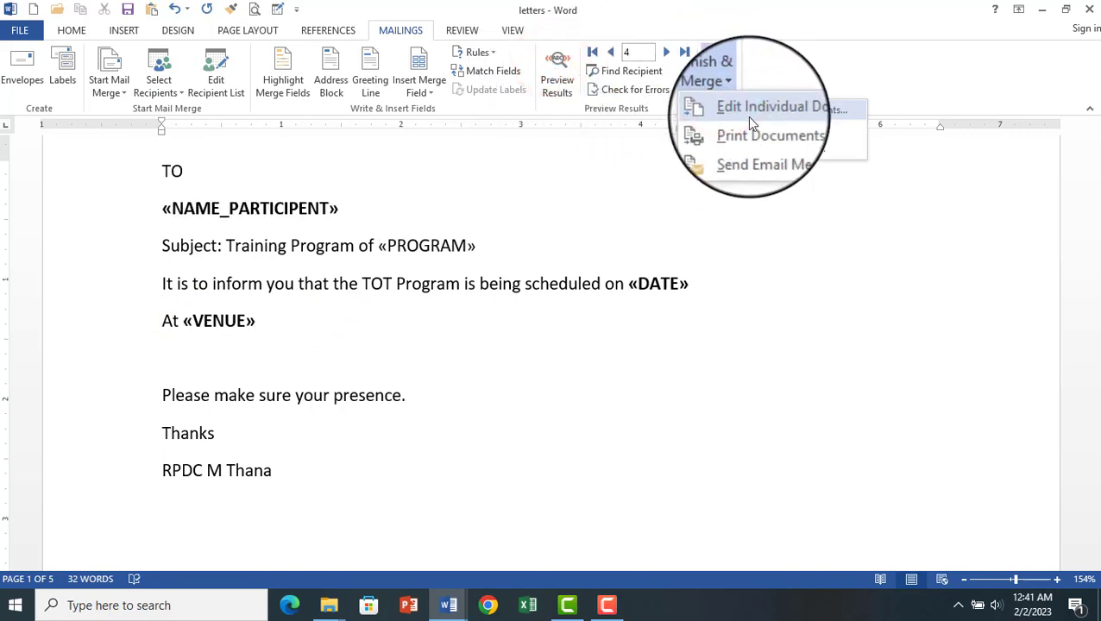
pyautogui.click(749, 118)
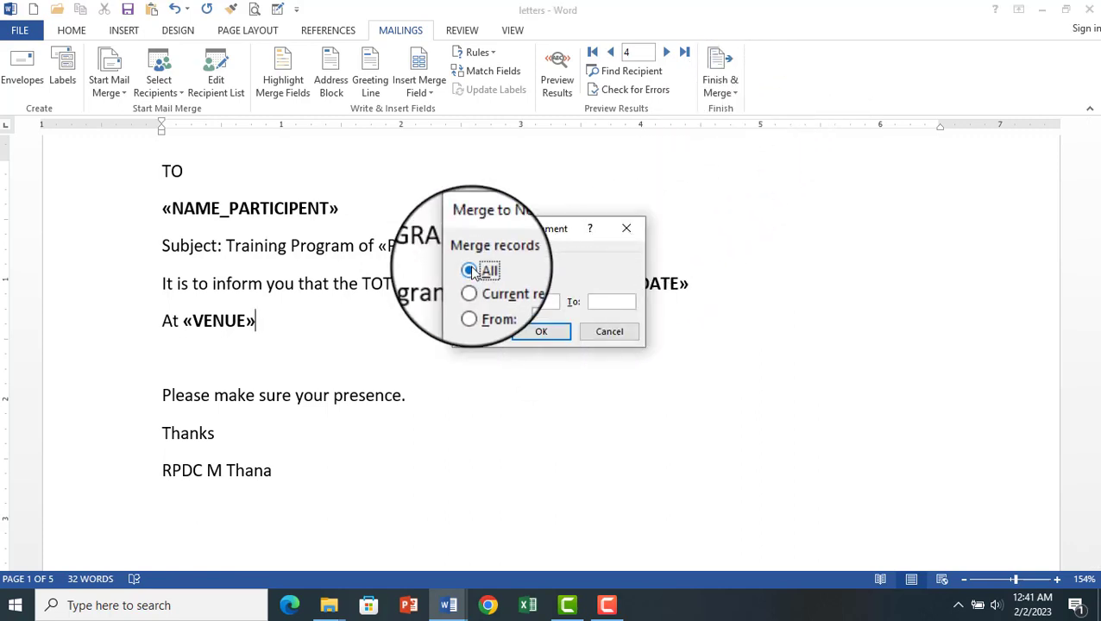
pyautogui.click(540, 334)
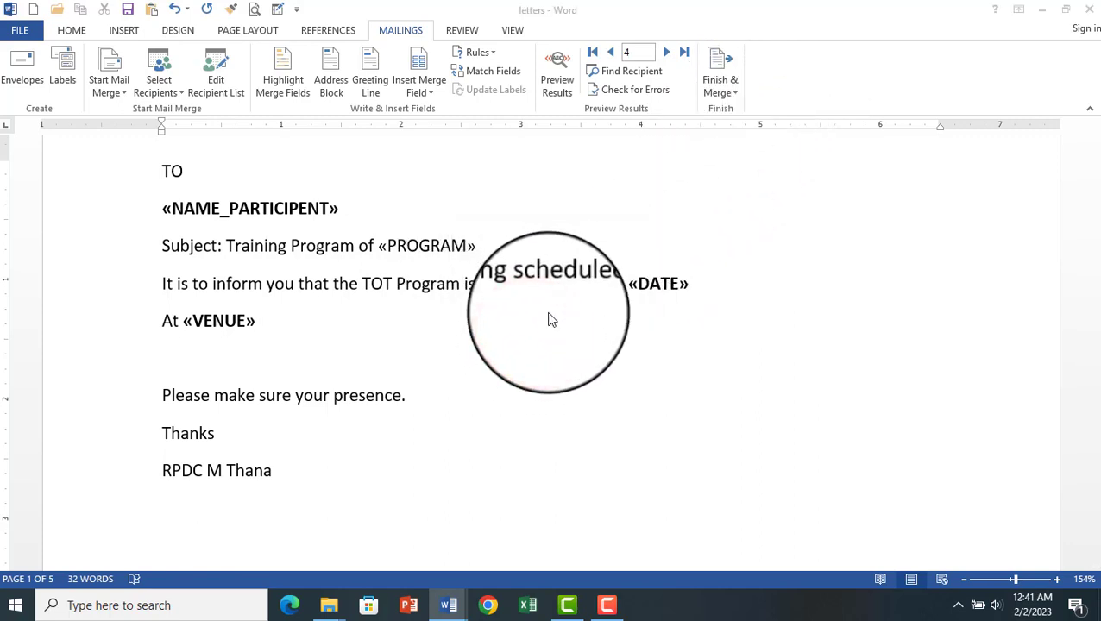
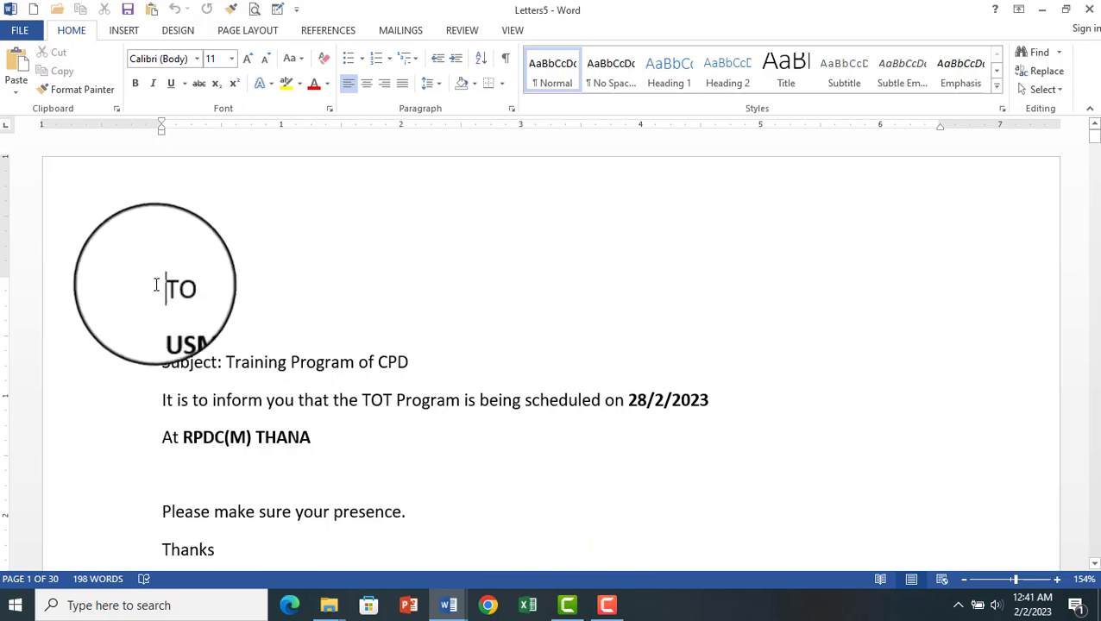
# - Check the participant name, program, date and venue in the first merged letter
pyautogui.moveTo(161, 324); pyautogui.dragTo(261, 327)
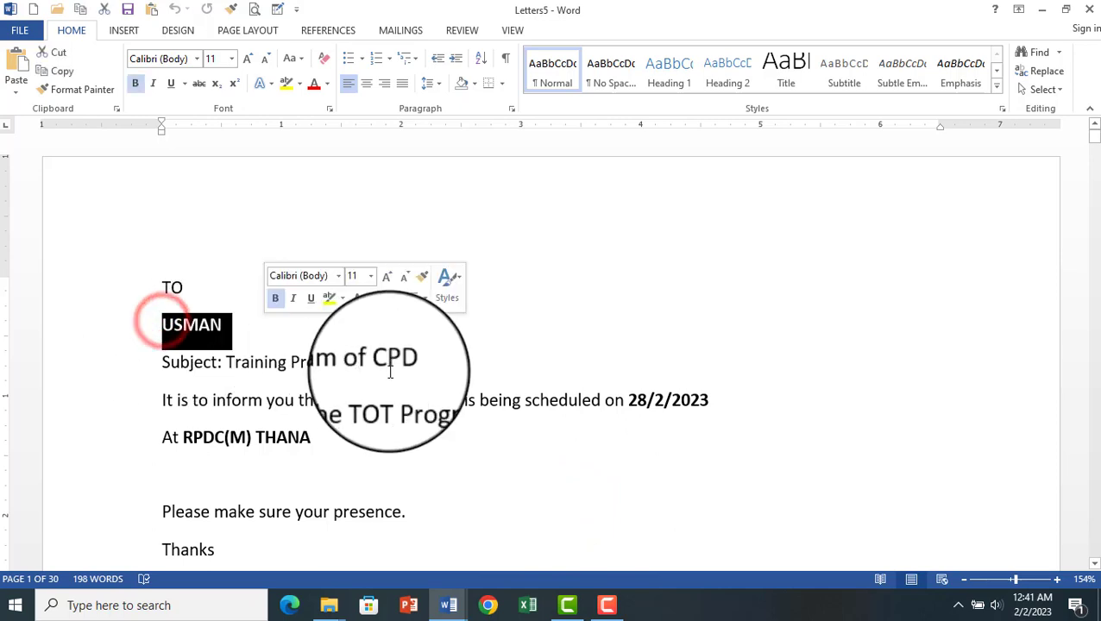
pyautogui.moveTo(363, 364); pyautogui.dragTo(419, 365)
pyautogui.moveTo(614, 401); pyautogui.dragTo(707, 402)
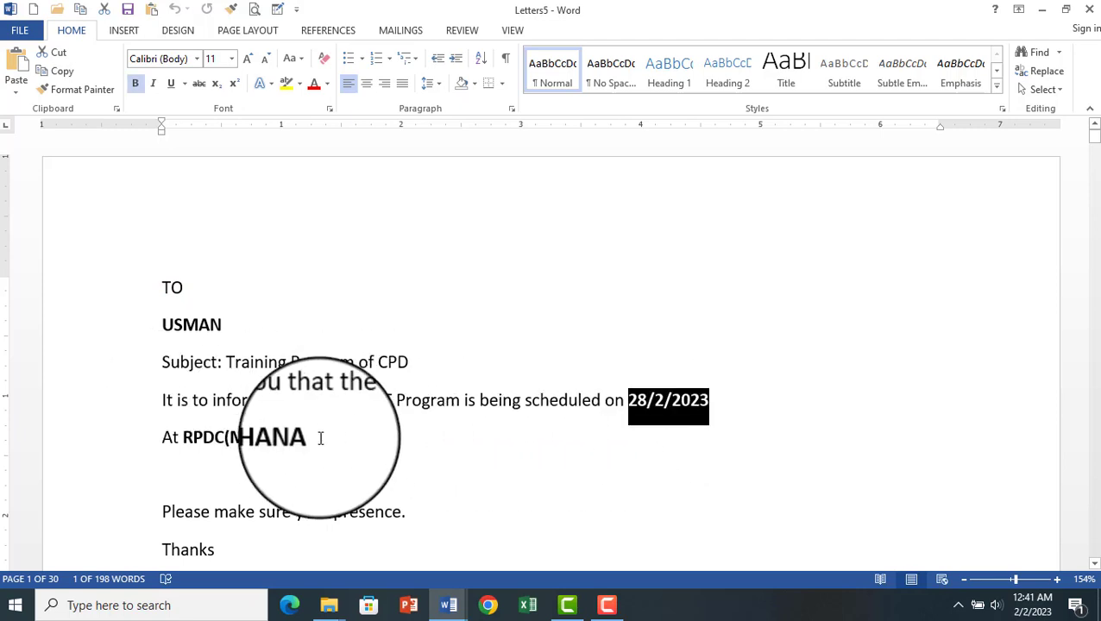
pyautogui.moveTo(184, 437); pyautogui.dragTo(340, 435)
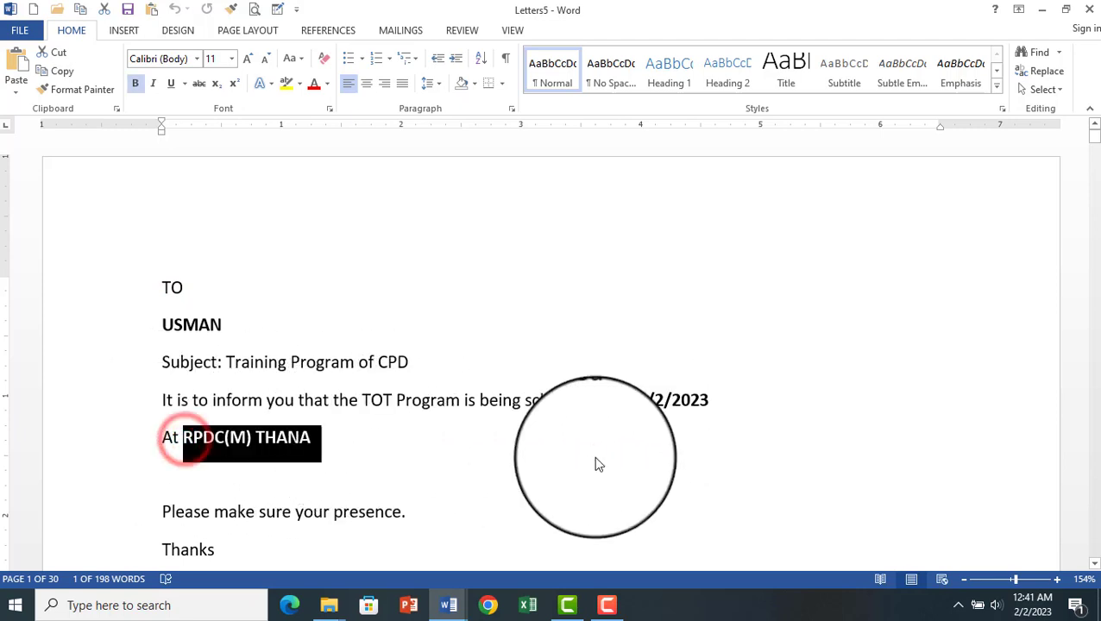
# - Look through the merged letters up to the third recipient's, checking the program, date and venue
pyautogui.scroll(-5, 597, 460)
pyautogui.scroll(-6, 600, 459)
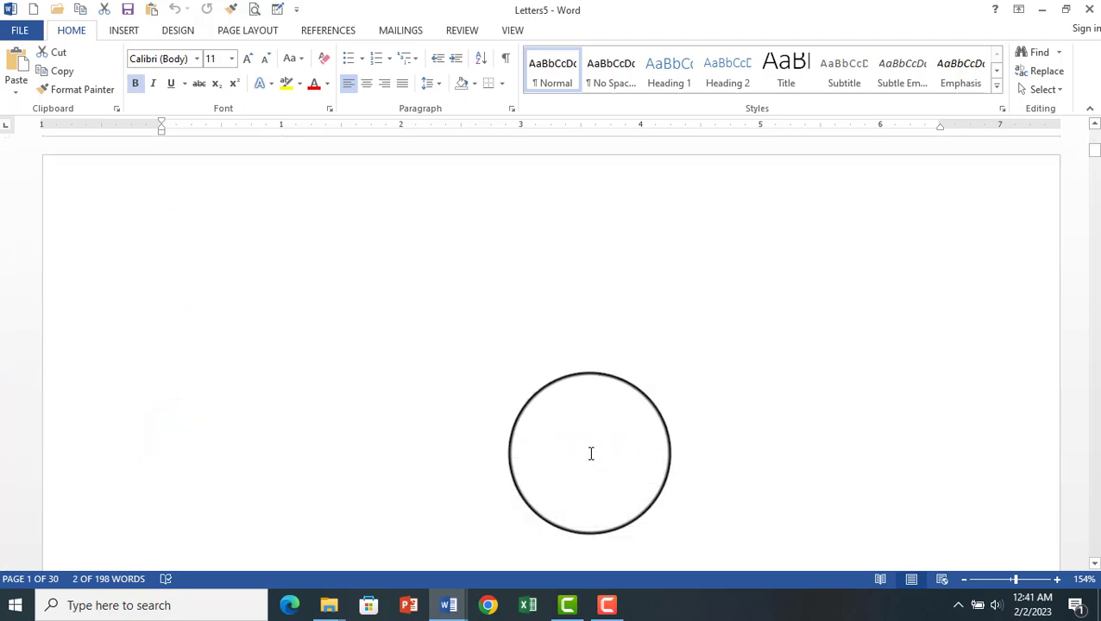
pyautogui.scroll(-5, 591, 454)
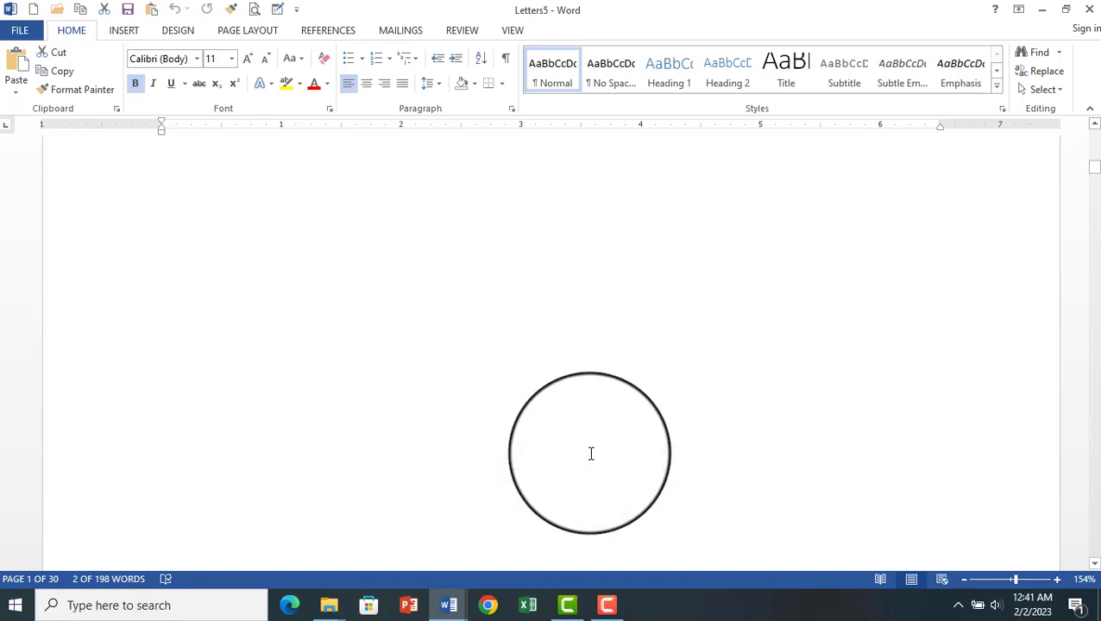
pyautogui.scroll(-5, 592, 454)
pyautogui.scroll(-10, 592, 454)
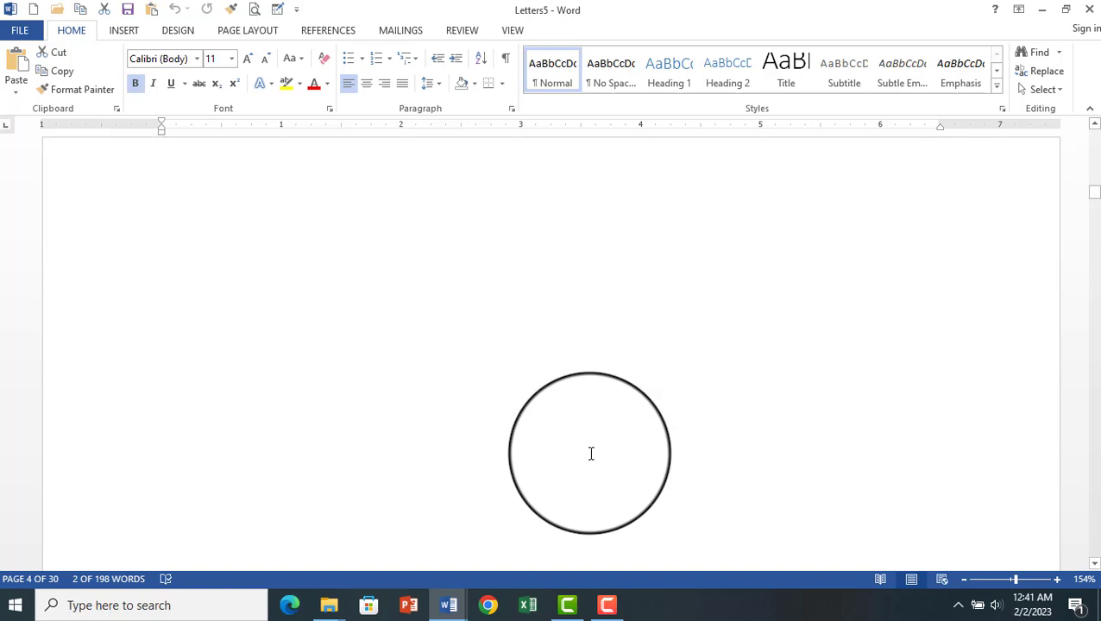
pyautogui.moveTo(1092, 184); pyautogui.dragTo(1097, 227)
pyautogui.scroll(3, 549, 361)
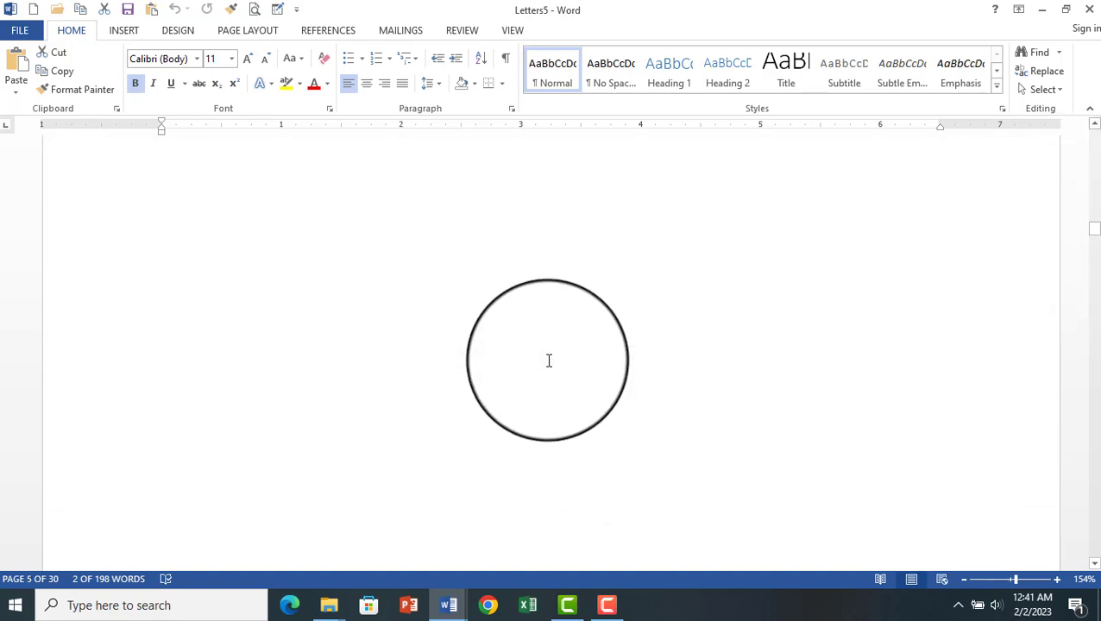
pyautogui.scroll(-3, 557, 353)
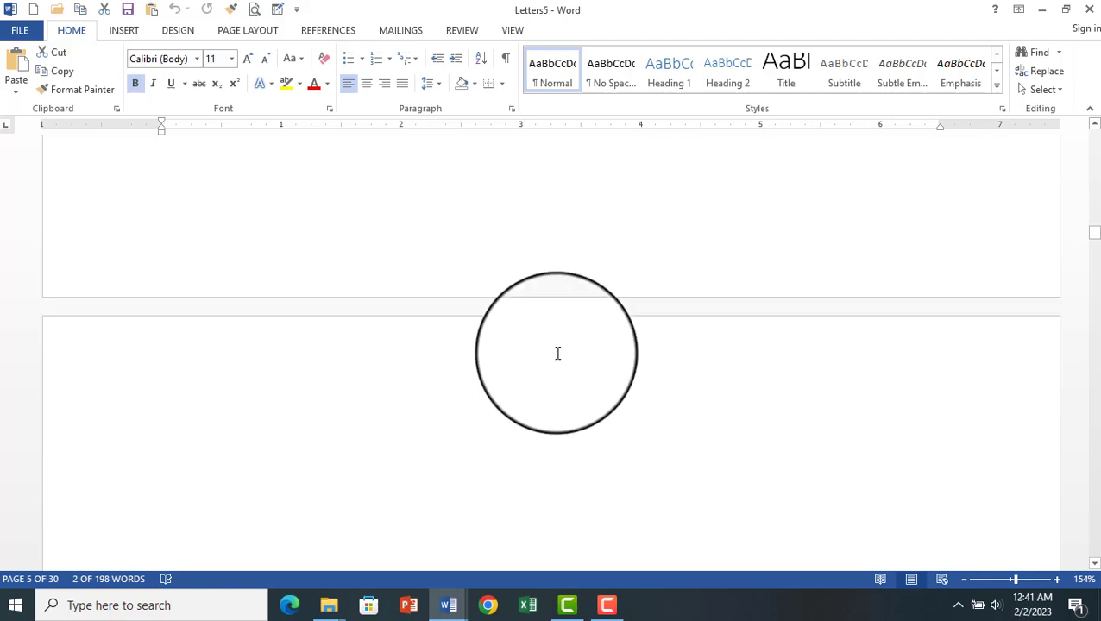
pyautogui.scroll(-5, 557, 353)
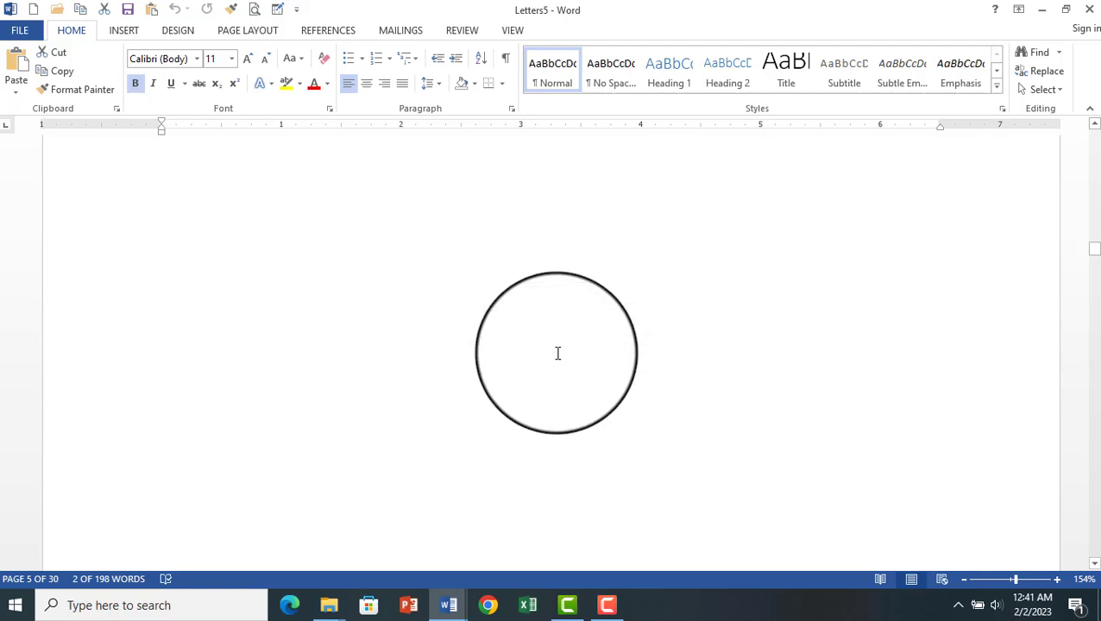
pyautogui.scroll(-3, 557, 353)
pyautogui.scroll(-5, 558, 353)
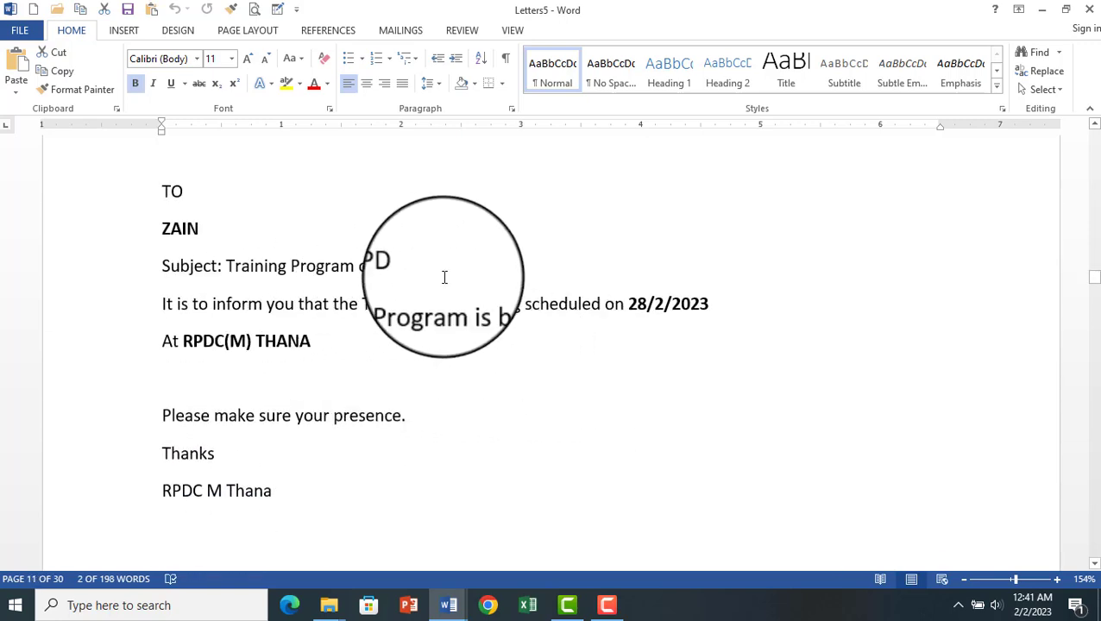
pyautogui.scroll(-5, 435, 394)
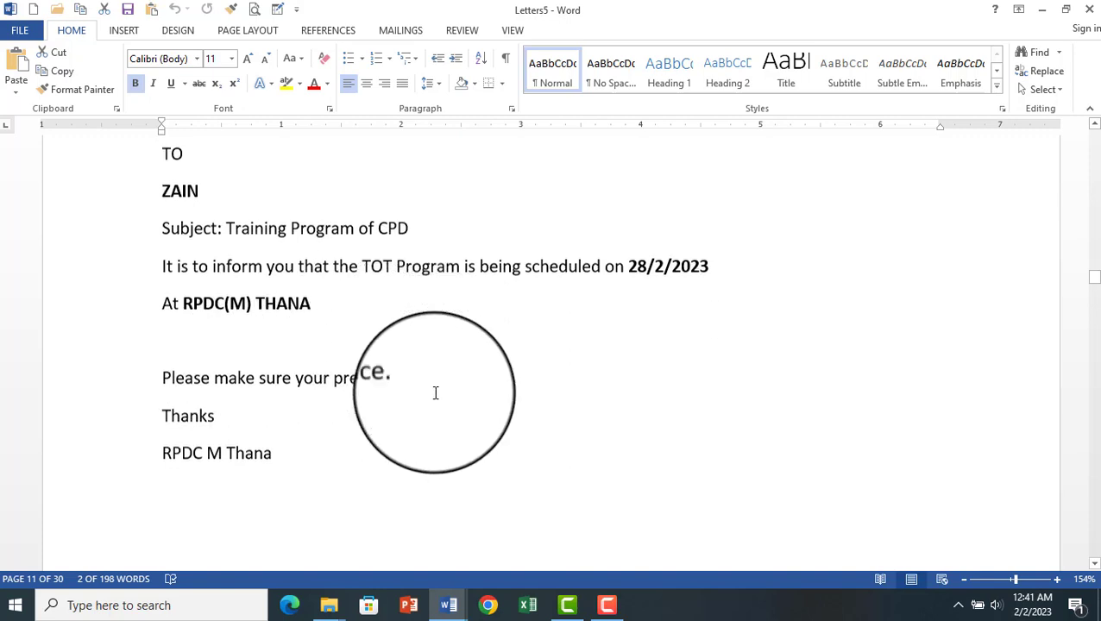
# - Check the program, date and venue in the remaining merged letters through the last recipient's
pyautogui.scroll(-3, 467, 412)
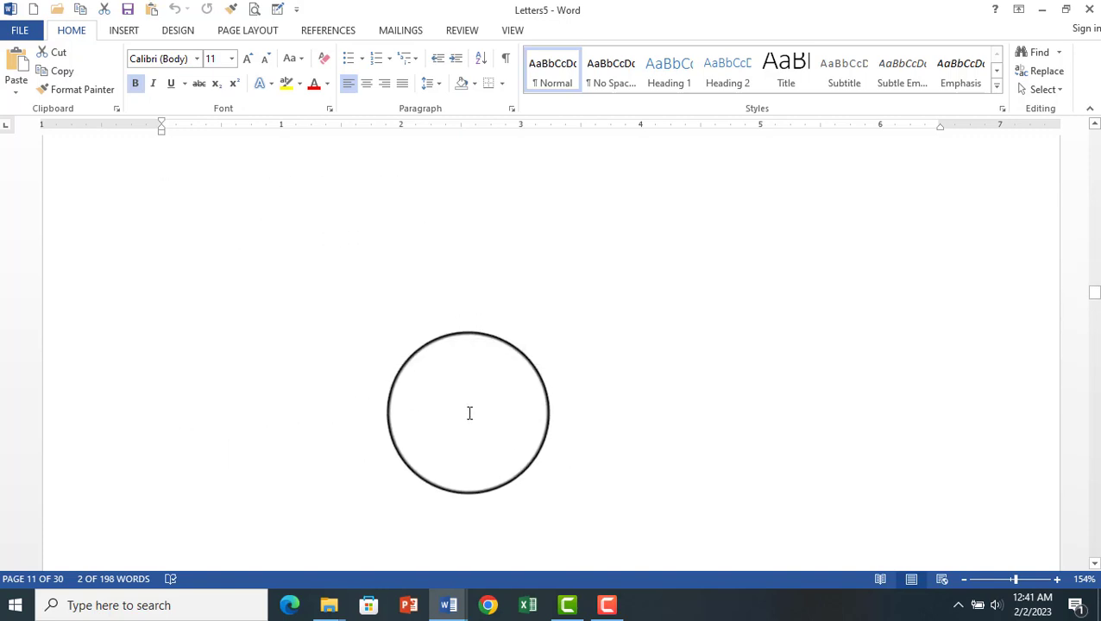
pyautogui.scroll(-5, 469, 414)
pyautogui.scroll(-3, 469, 413)
pyautogui.scroll(-3, 470, 413)
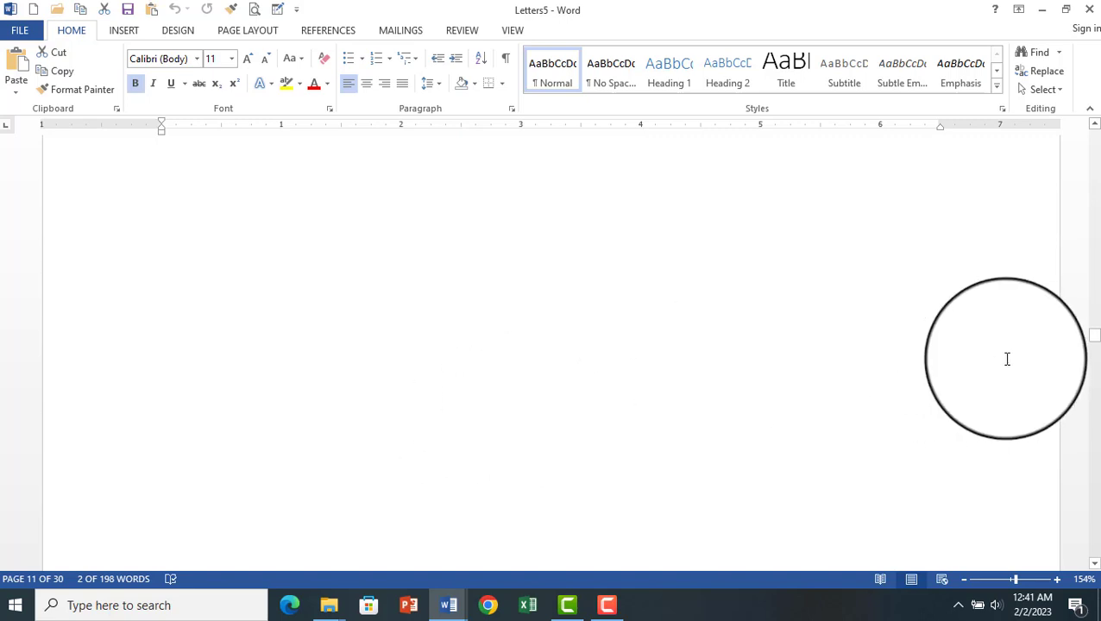
pyautogui.moveTo(1094, 354); pyautogui.dragTo(1094, 348)
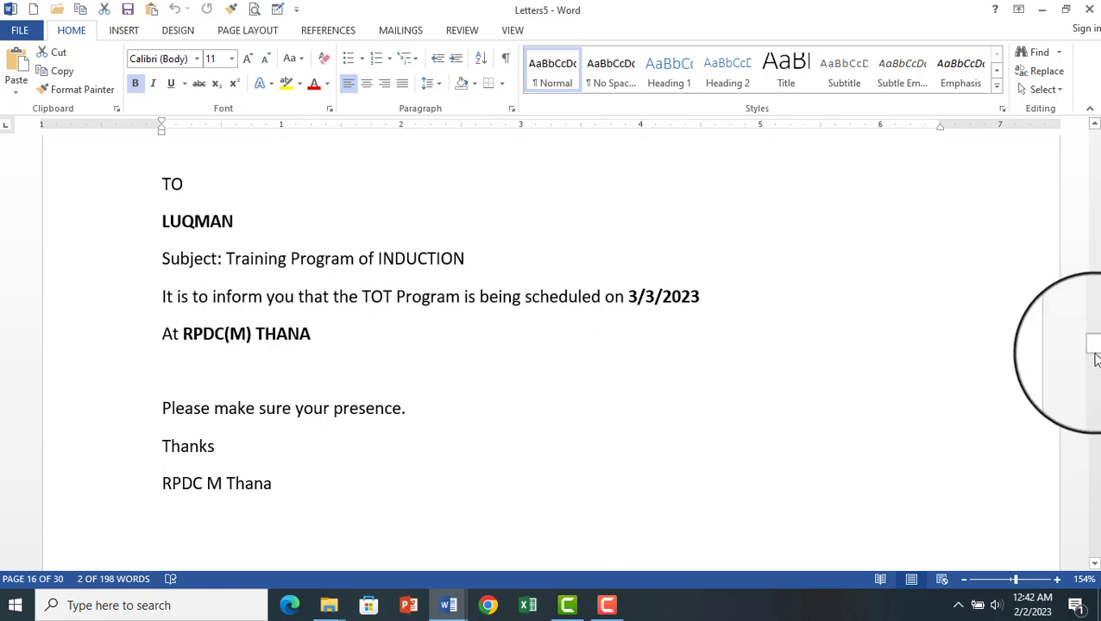
pyautogui.moveTo(1094, 351); pyautogui.dragTo(1092, 417)
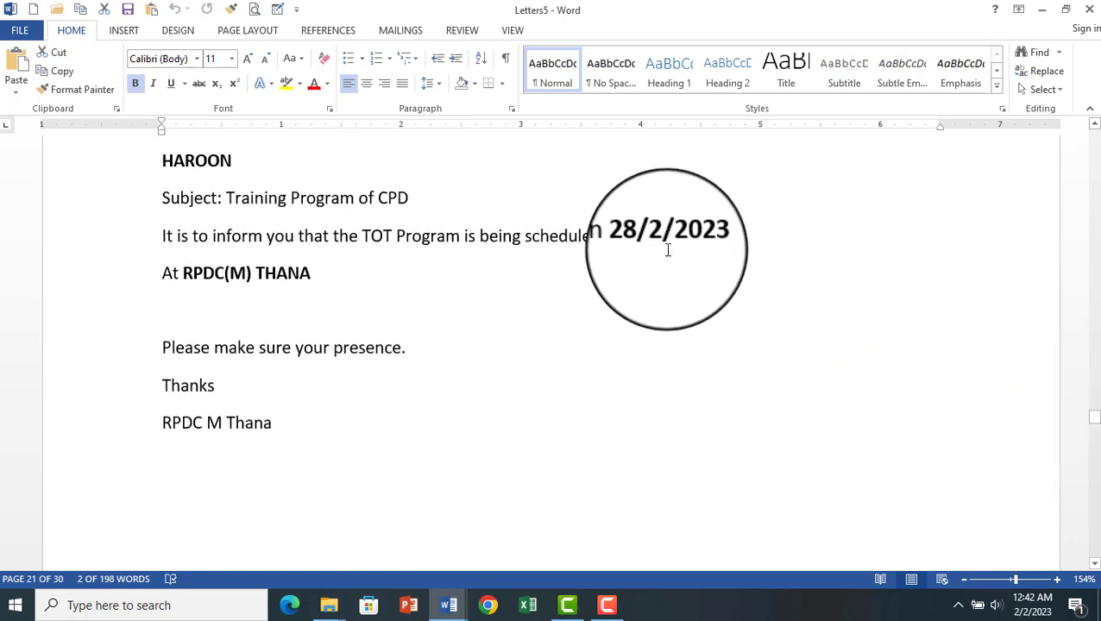
pyautogui.scroll(-2, 581, 397)
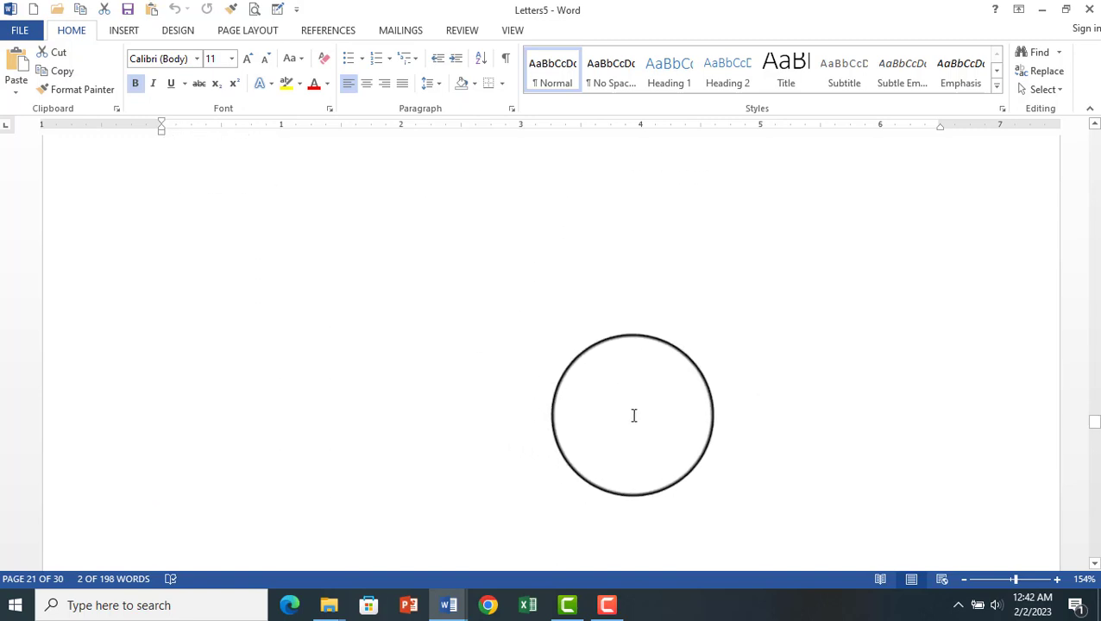
pyautogui.moveTo(1093, 428); pyautogui.dragTo(1094, 447)
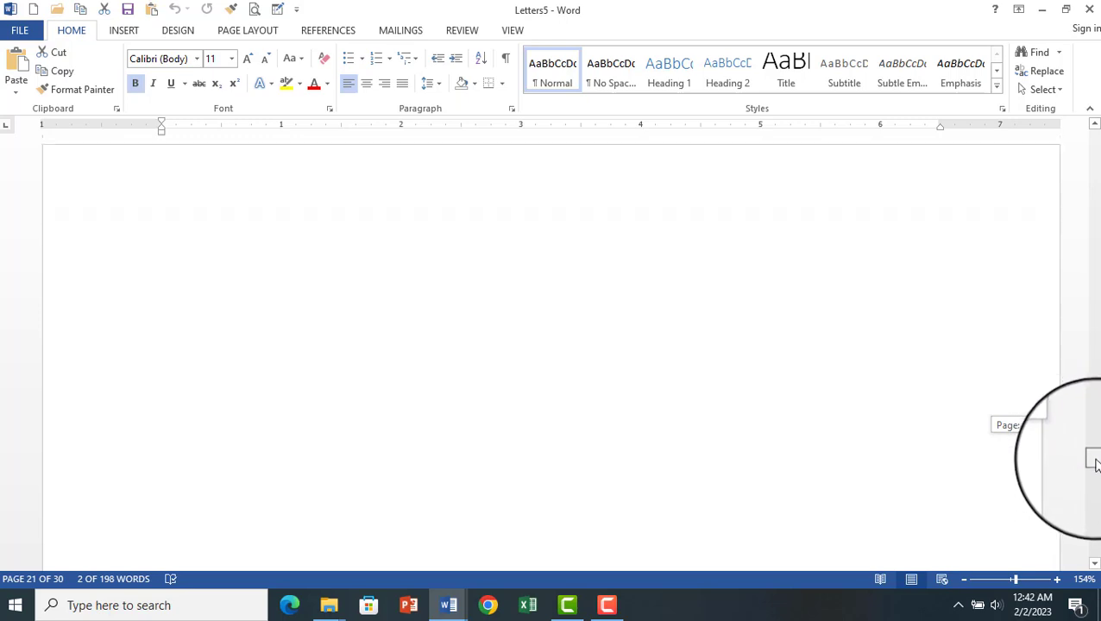
pyautogui.moveTo(1094, 470); pyautogui.dragTo(1094, 493)
pyautogui.scroll(3, 683, 347)
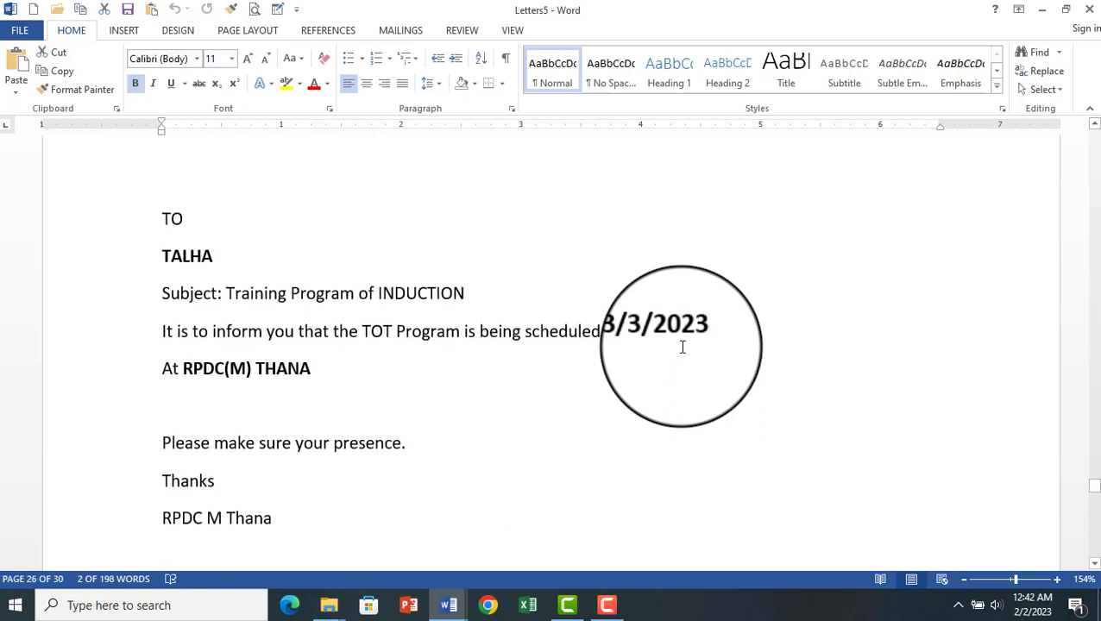
pyautogui.scroll(-3, 681, 347)
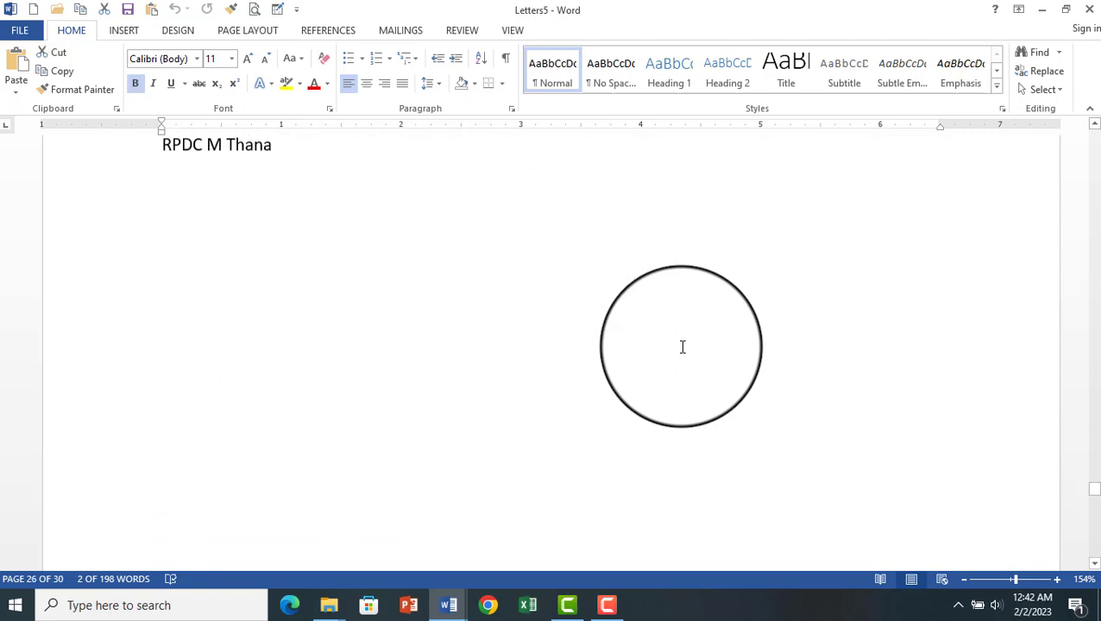
pyautogui.scroll(3, 682, 345)
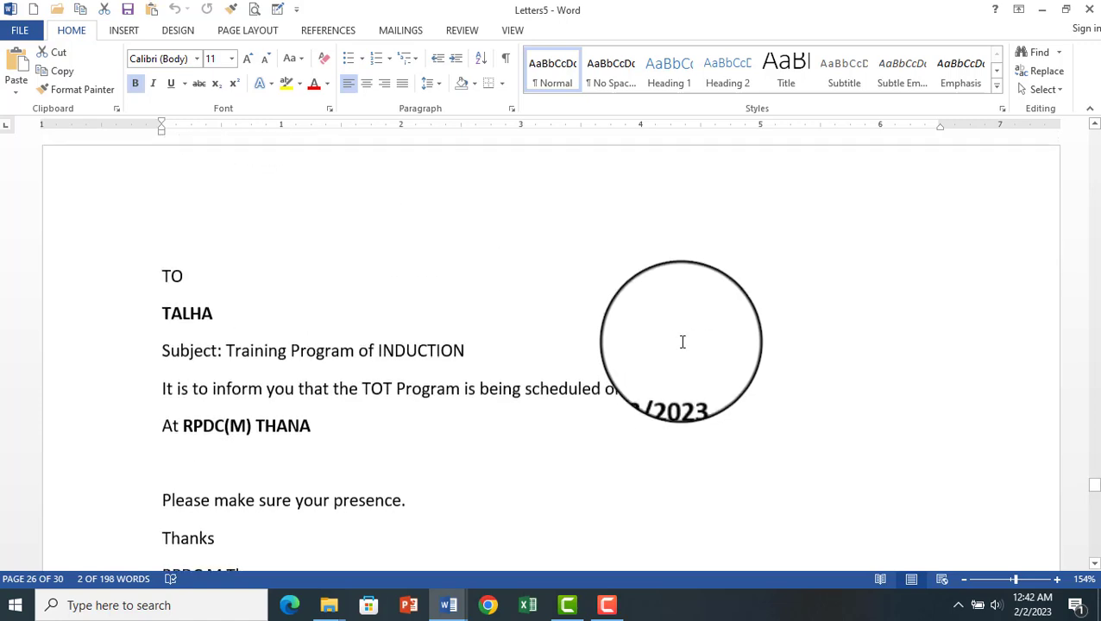
# - In the letters document, exclude the RPDC M SWAT entry from the mail merge recipient list
pyautogui.click(334, 28)
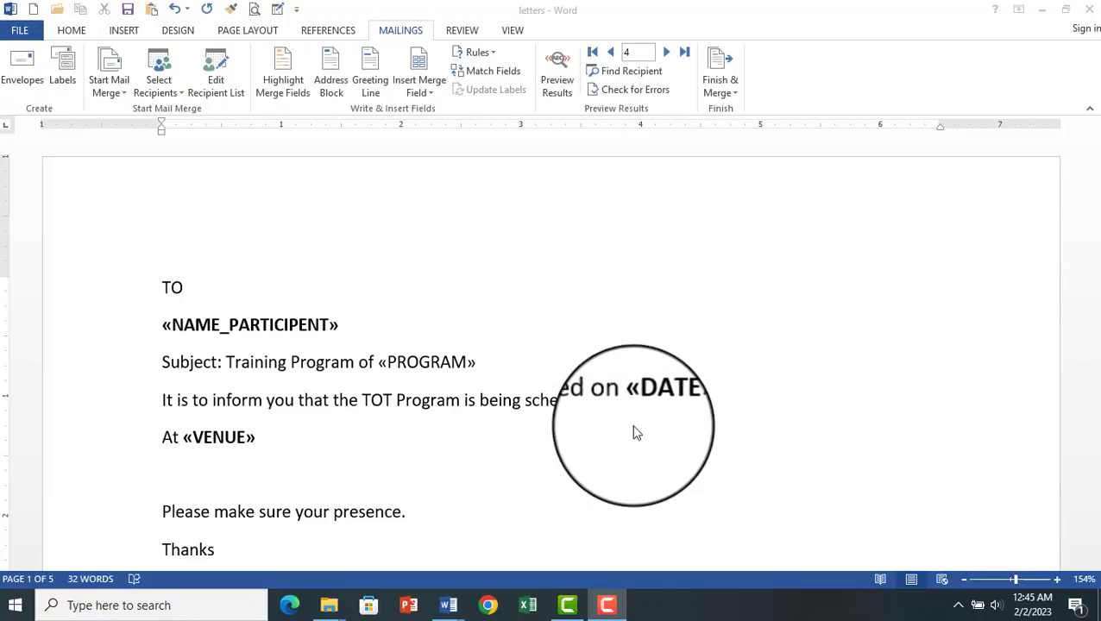
pyautogui.click(231, 95)
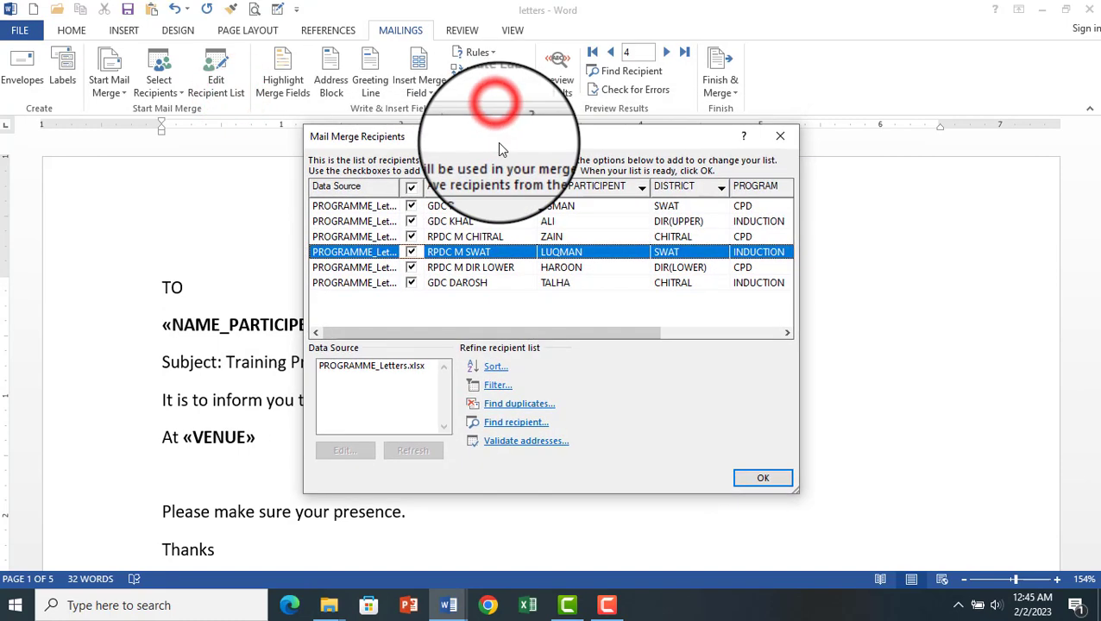
pyautogui.moveTo(564, 335); pyautogui.dragTo(536, 332)
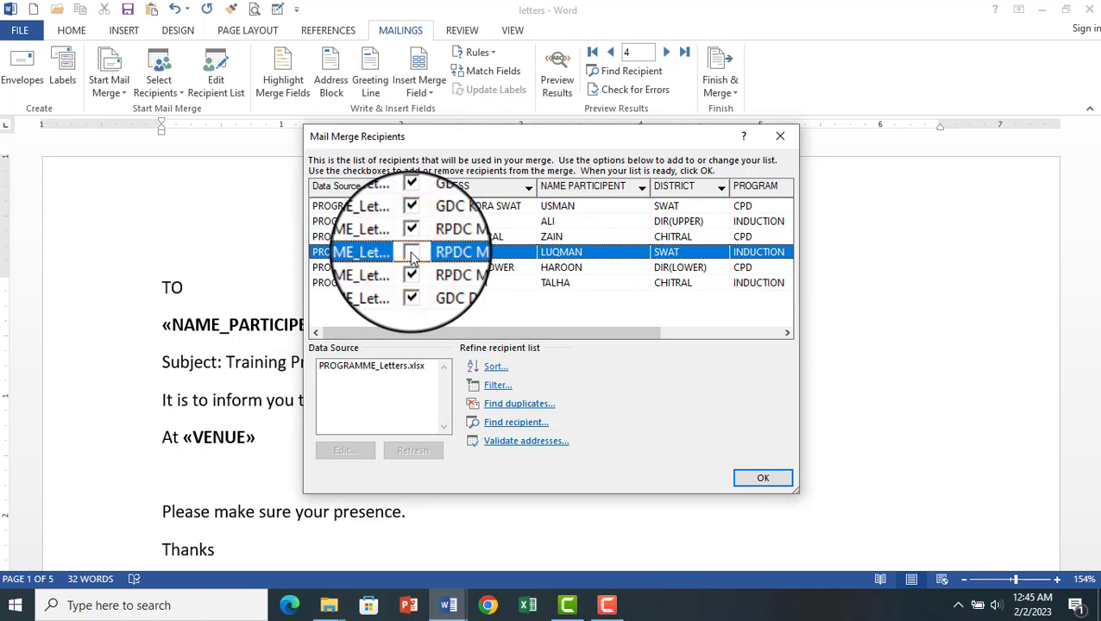
pyautogui.click(739, 480)
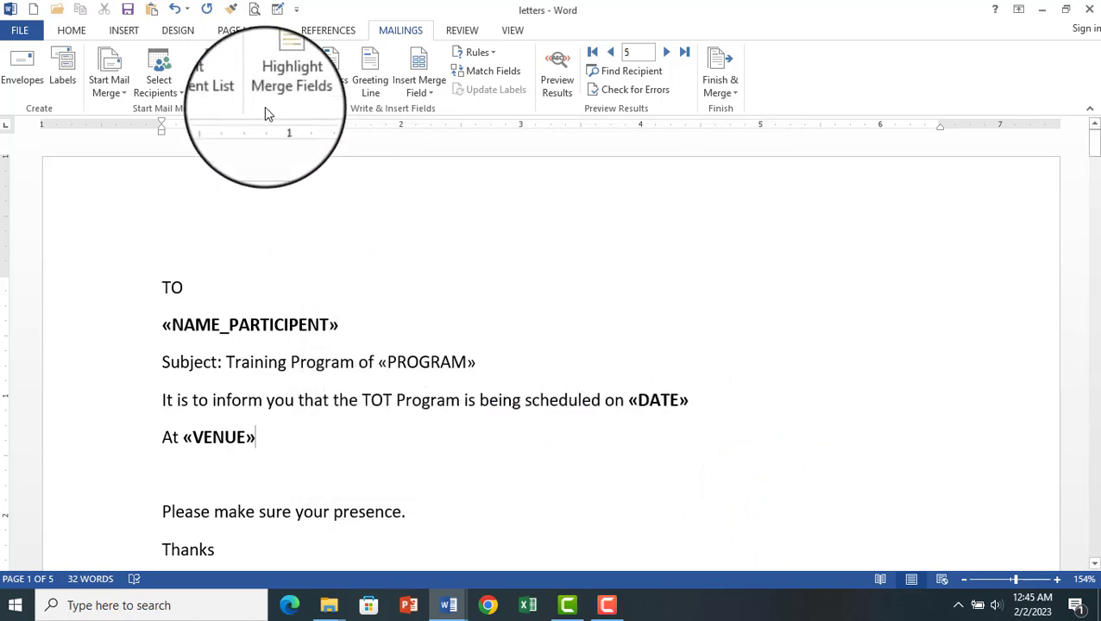
# - Insert an address block after the venue field, with the recipient's name in the Joshua Randall Jr. format
pyautogui.click(340, 97)
pyautogui.click(350, 223)
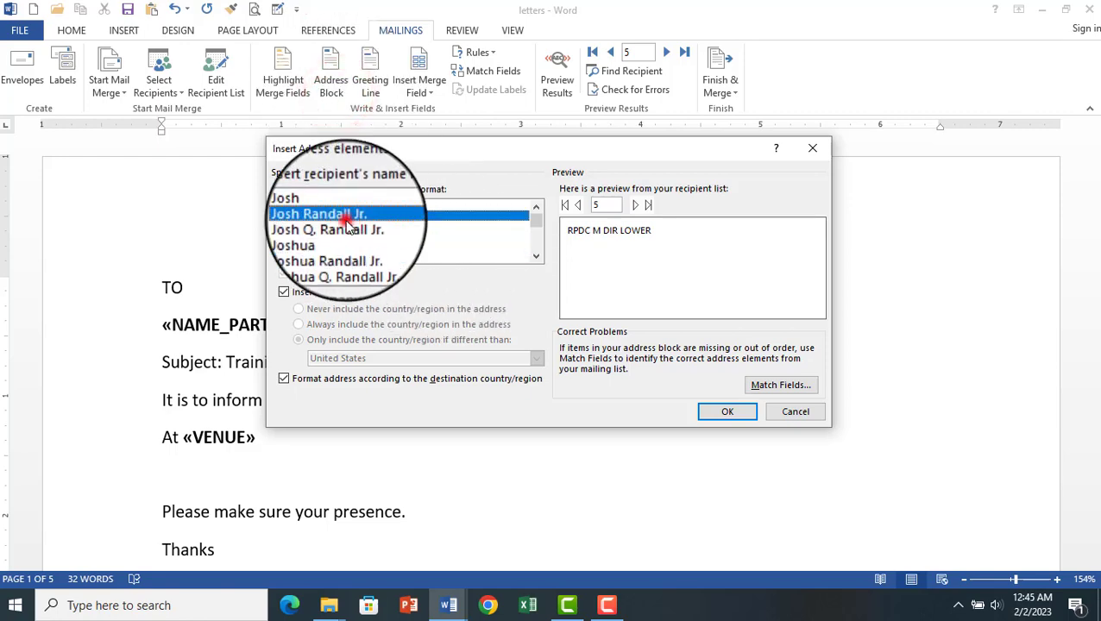
pyautogui.click(357, 246)
pyautogui.click(731, 414)
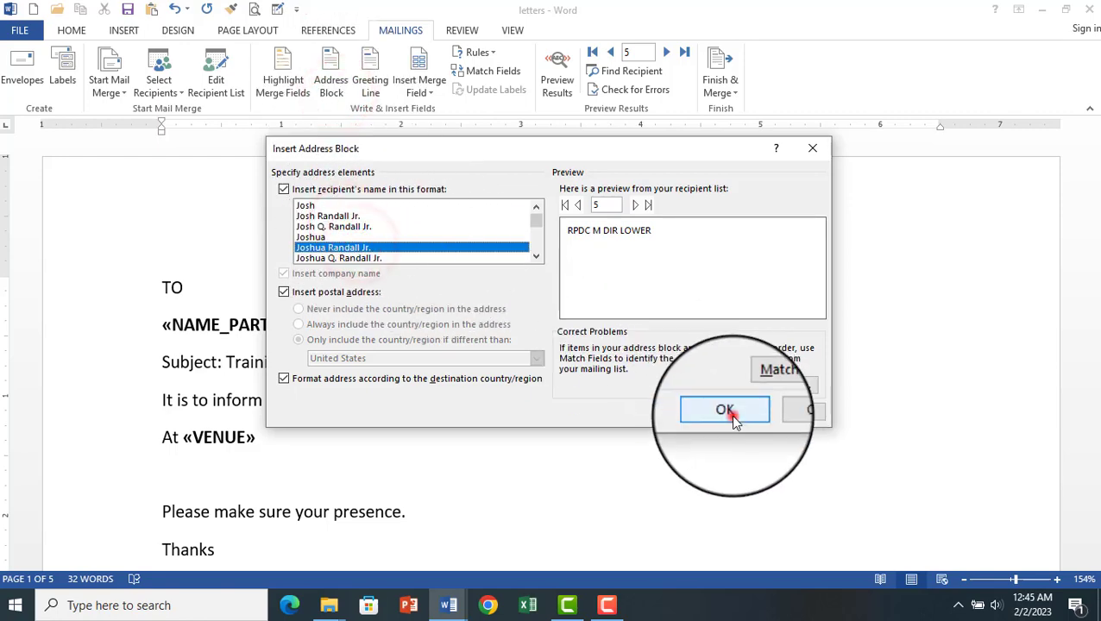
# - Delete the TO line and add an empty line above the participant name field
pyautogui.click(371, 73)
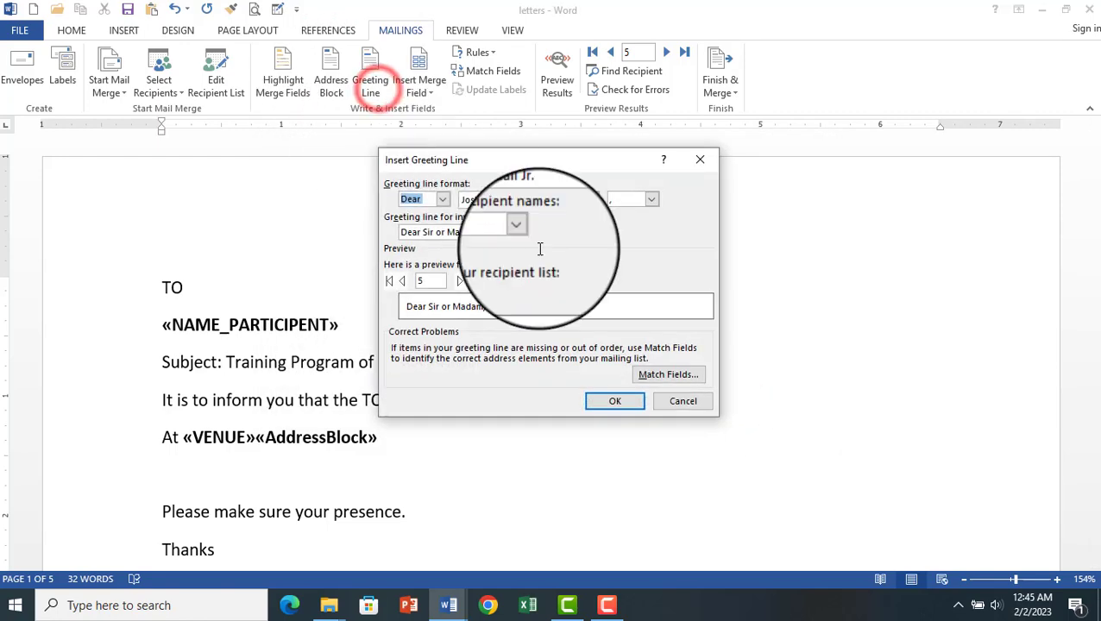
pyautogui.click(696, 400)
pyautogui.click(221, 287)
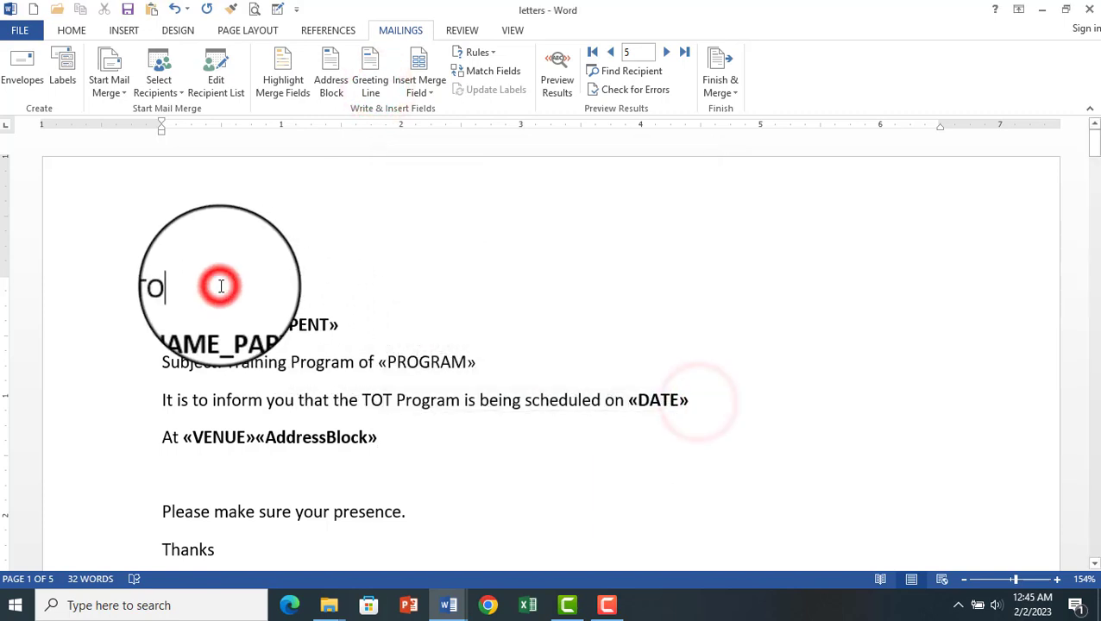
pyautogui.moveTo(220, 287); pyautogui.dragTo(92, 287)
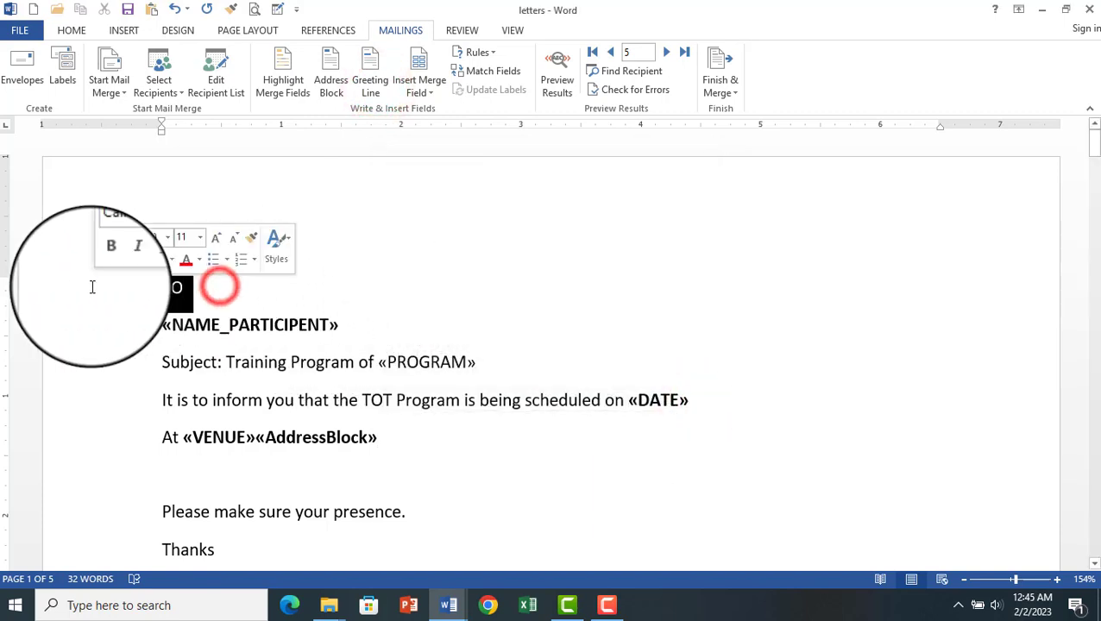
pyautogui.press('Delete')
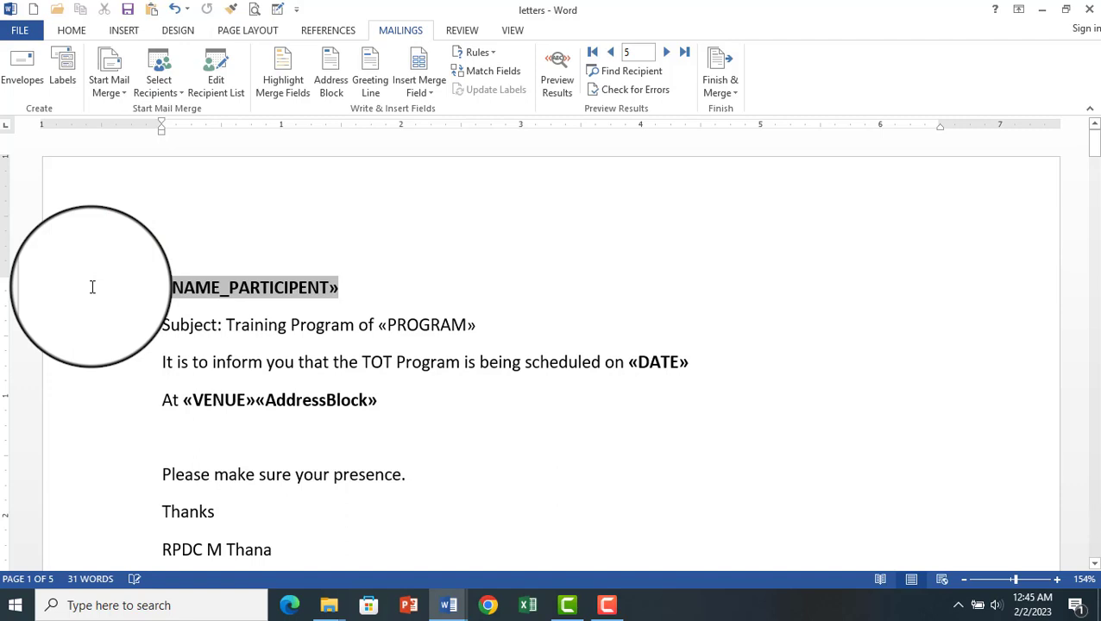
pyautogui.click(263, 252)
pyautogui.click(161, 285)
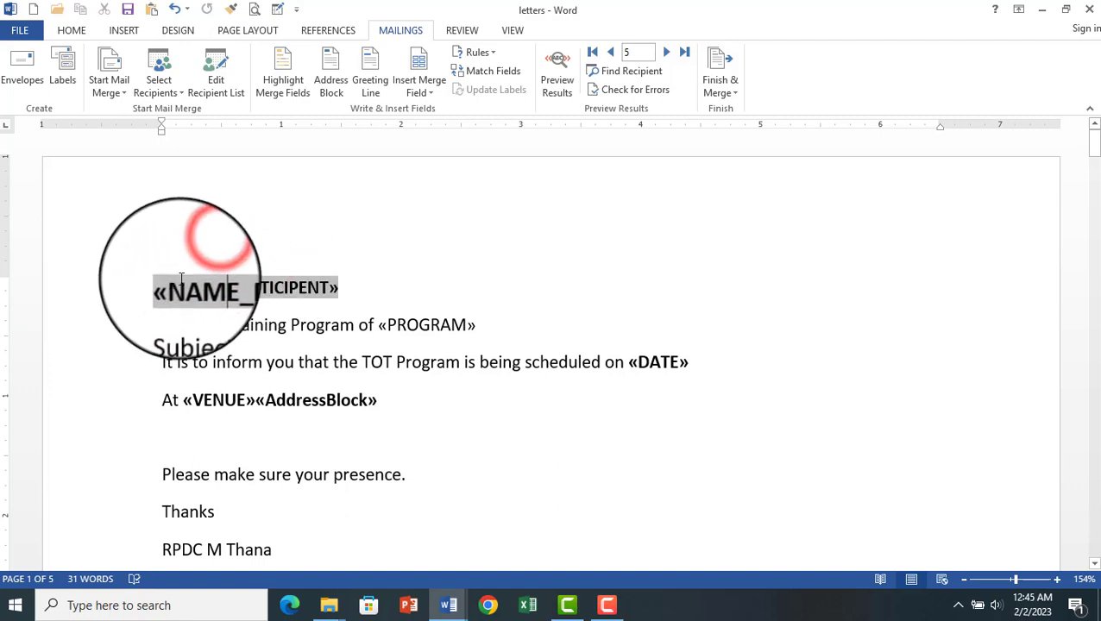
pyautogui.press('Return')
pyautogui.click(164, 285)
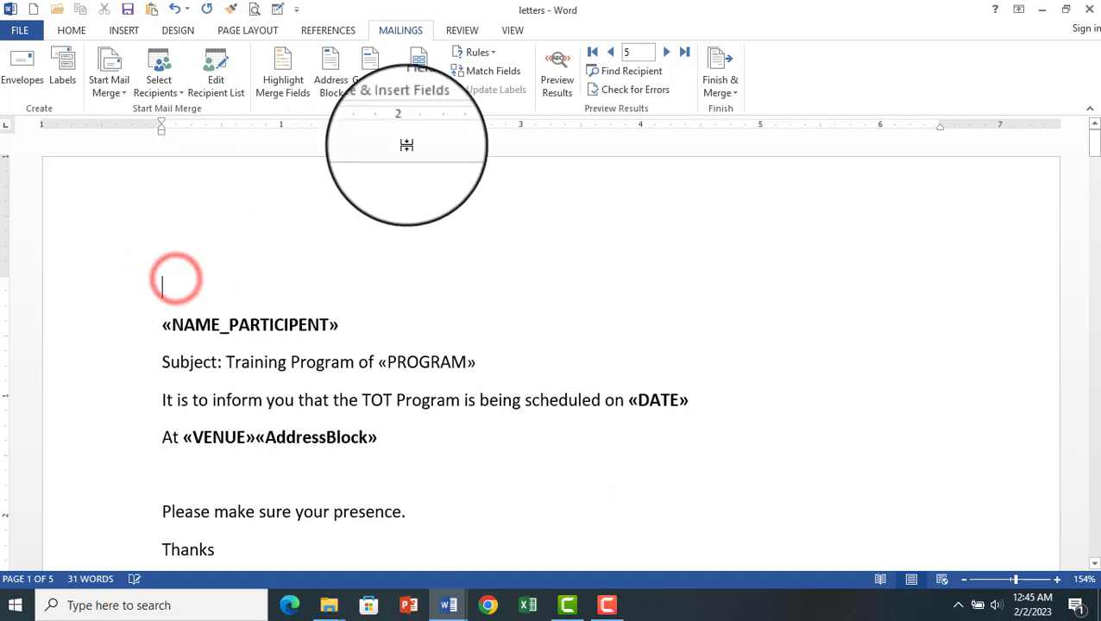
# - Insert a greeting line above the participant name field, using "Dear Sir or Madam," for invalid recipient names, and preview the letter
pyautogui.click(374, 93)
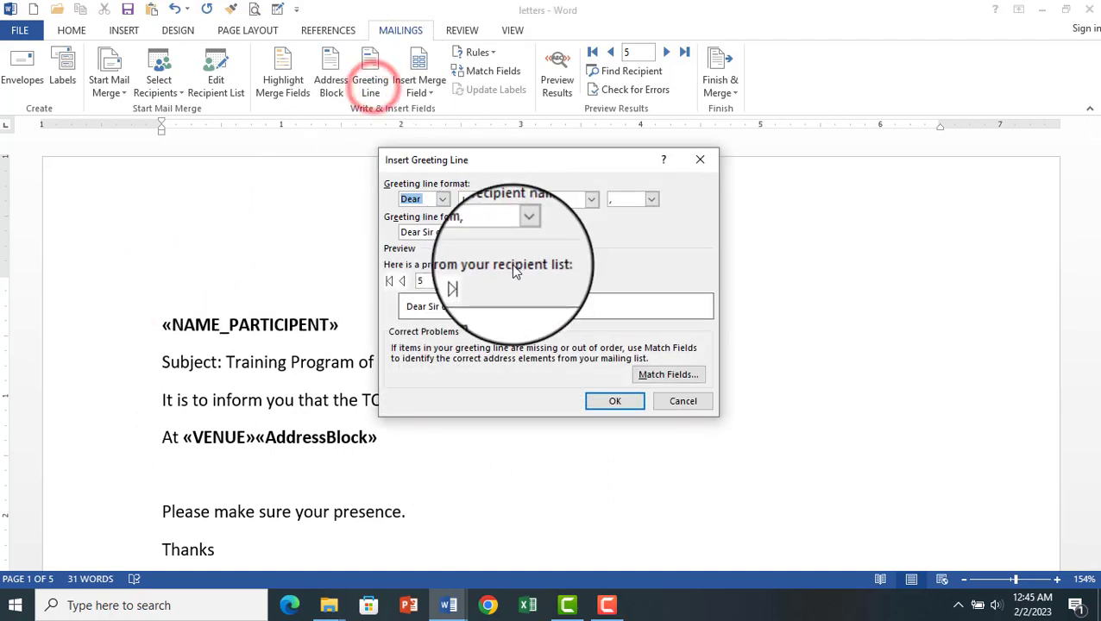
pyautogui.click(521, 235)
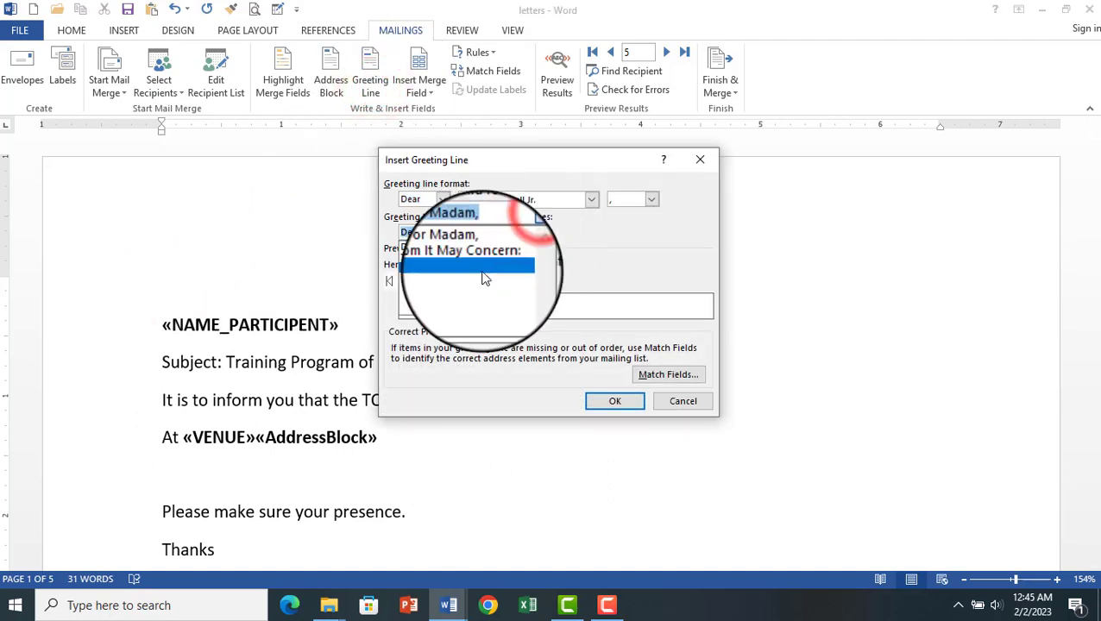
pyautogui.click(485, 239)
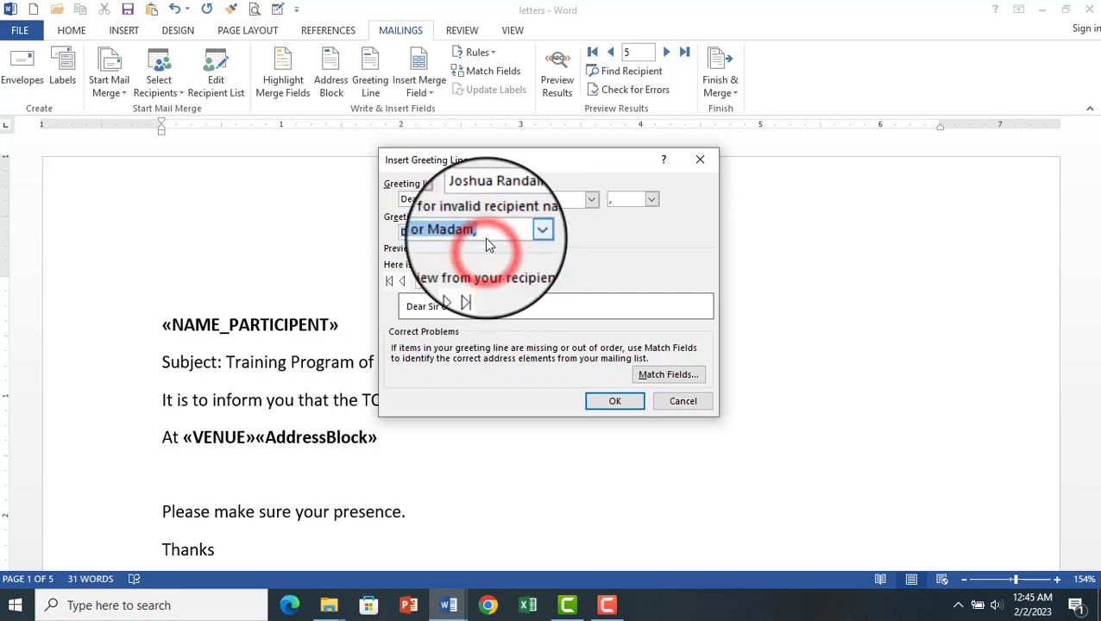
pyautogui.click(617, 404)
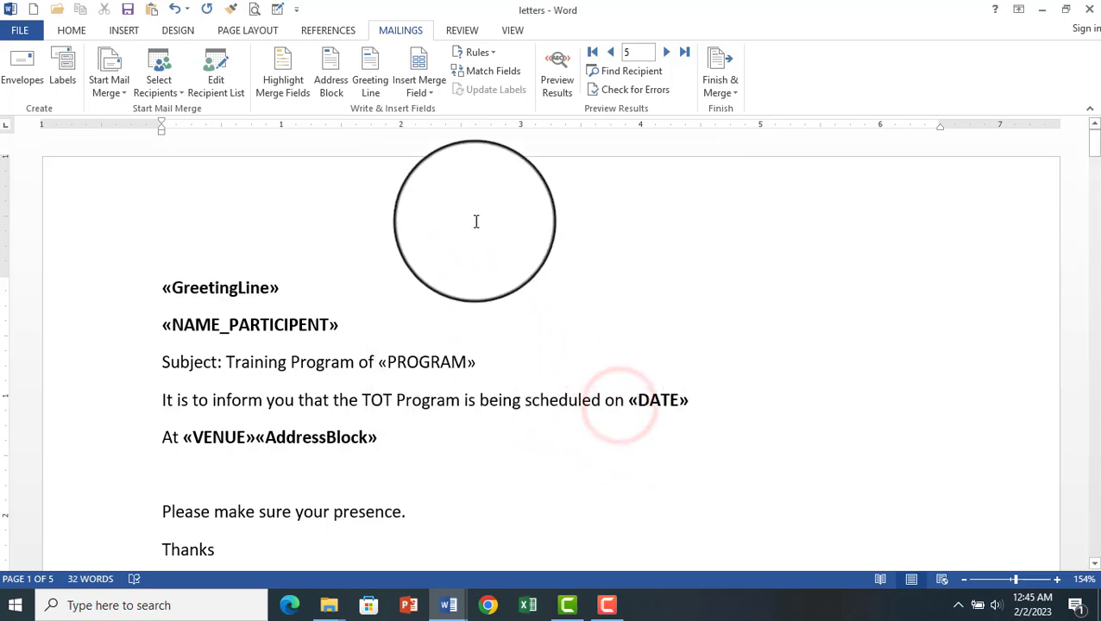
pyautogui.click(557, 97)
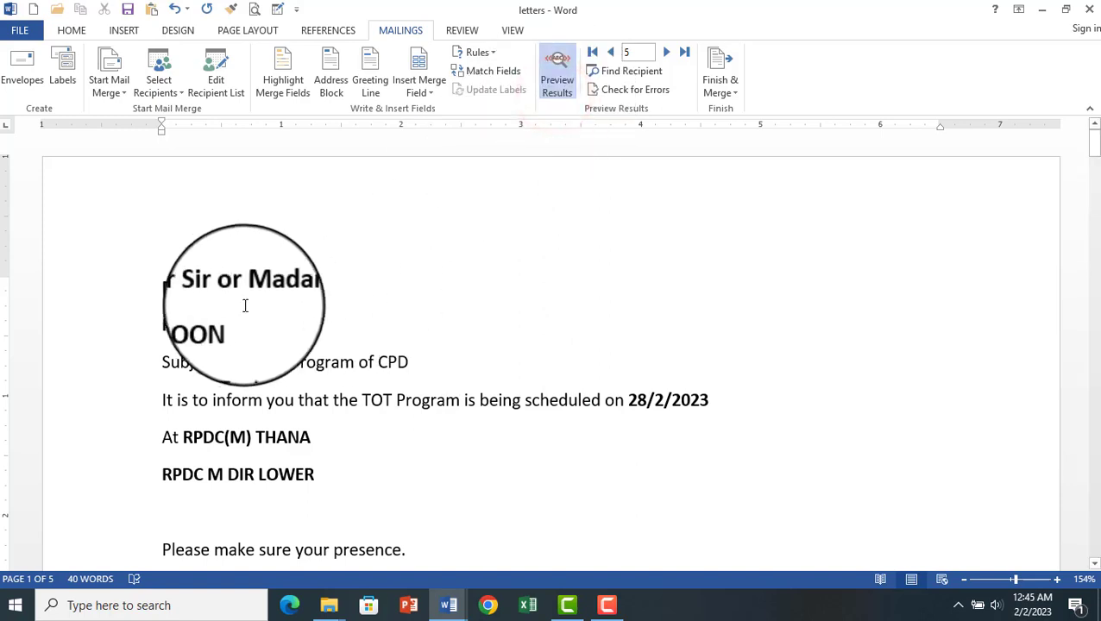
pyautogui.click(556, 78)
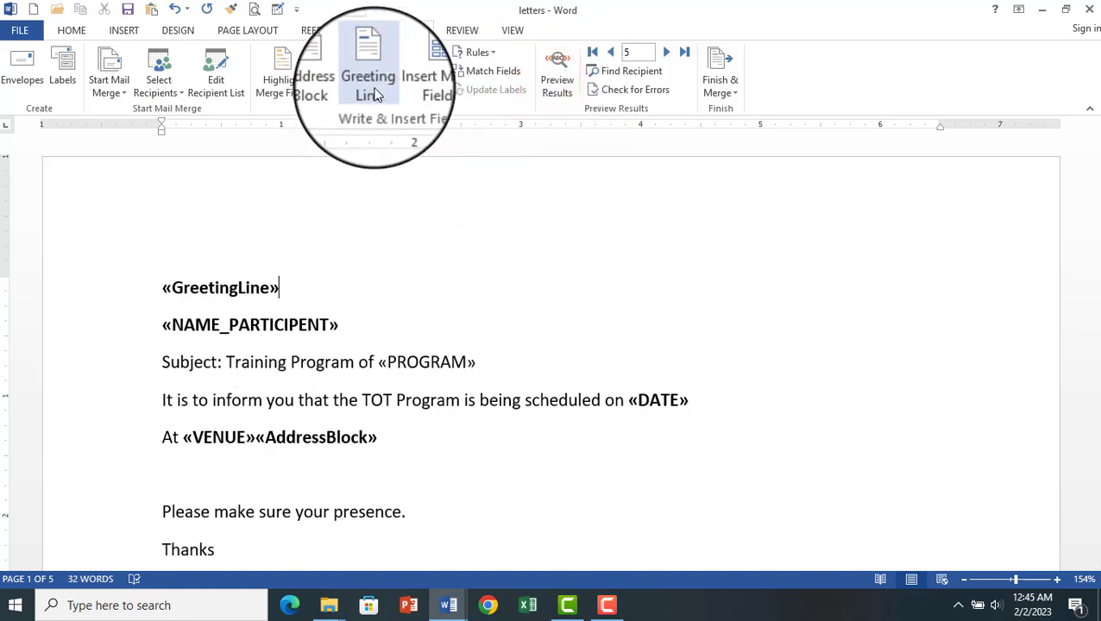
# - Look through the merge fields available for the letter and preview the merged result for the current record
pyautogui.click(431, 95)
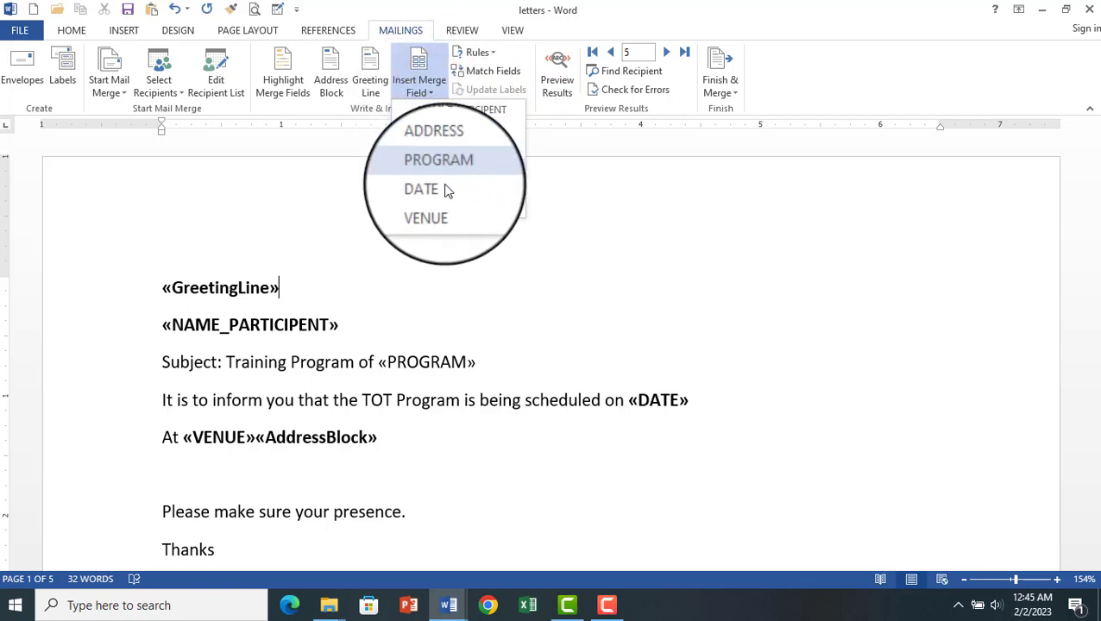
pyautogui.click(603, 263)
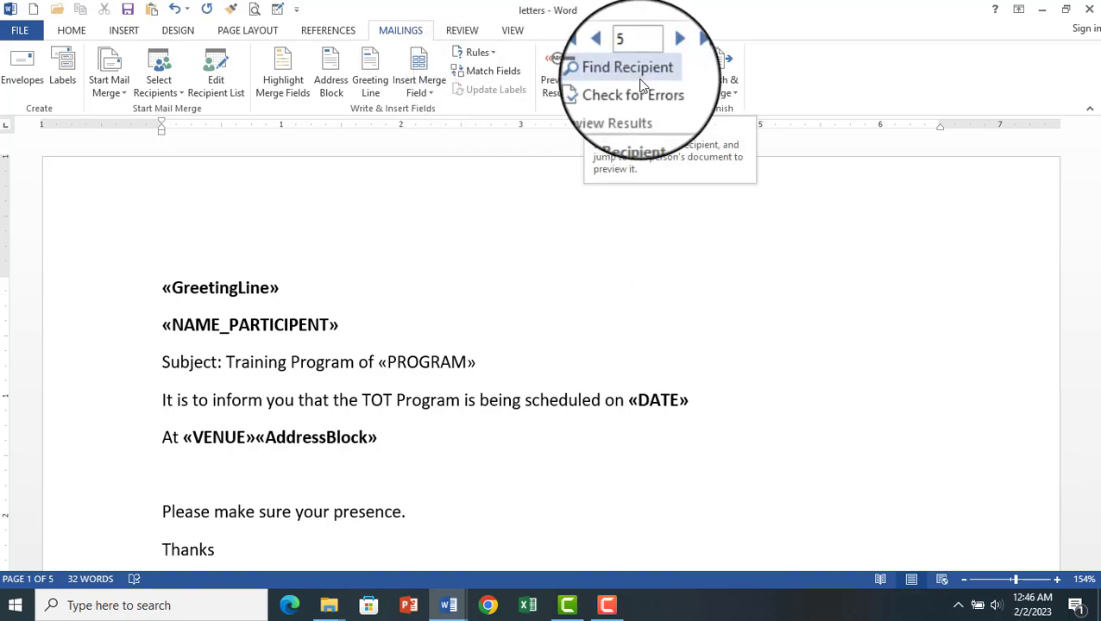
pyautogui.click(566, 68)
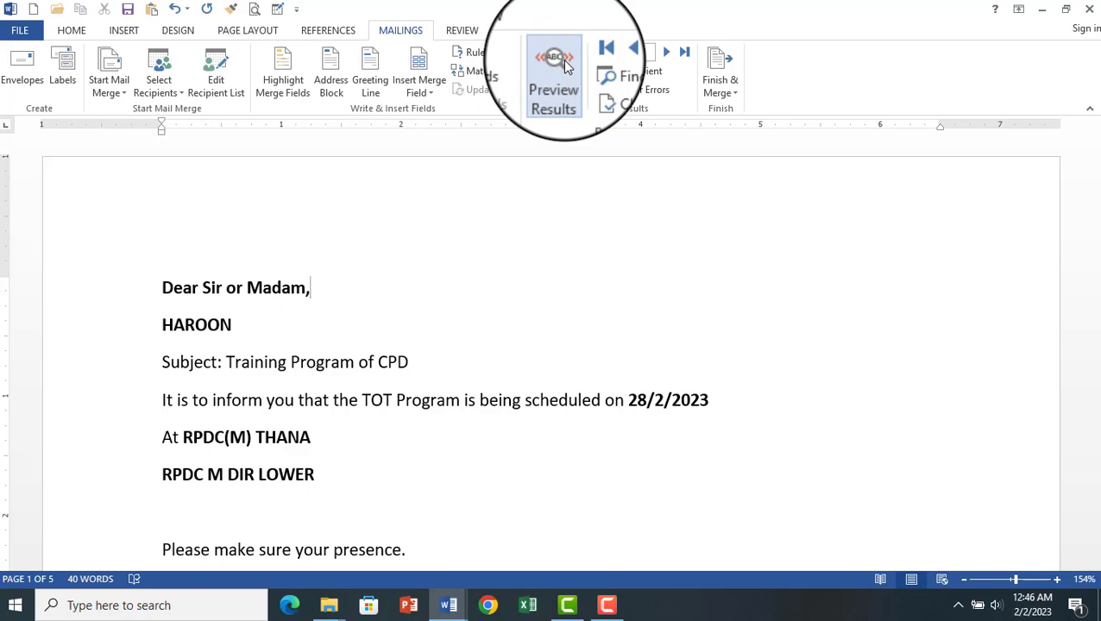
pyautogui.click(565, 66)
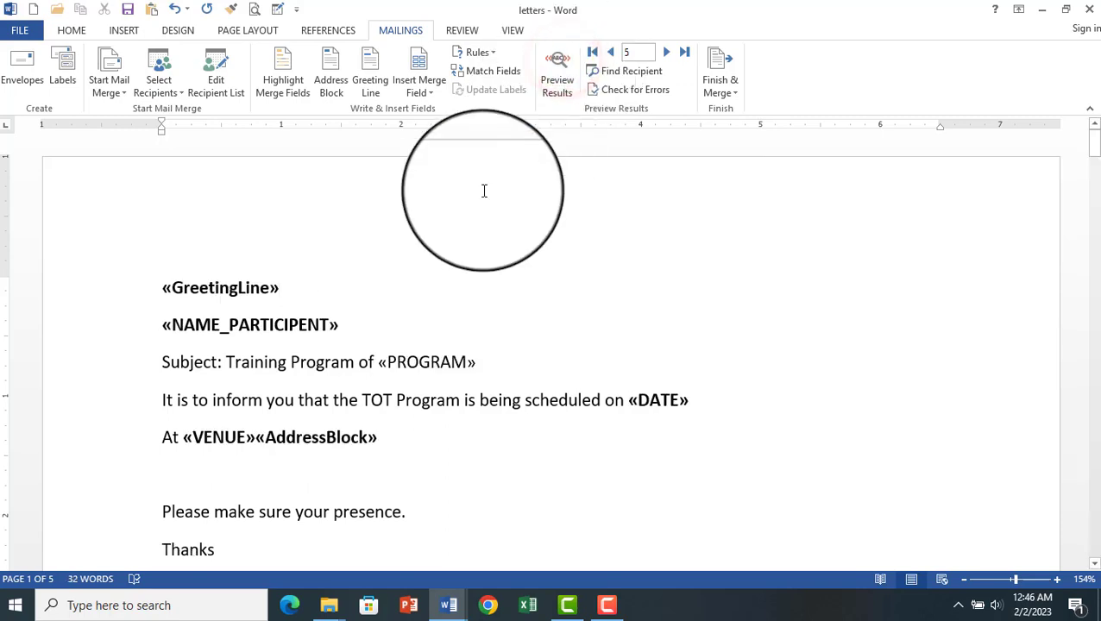
# - Check how the recipient list columns are matched to the mail merge address fields, without changing the matching
pyautogui.click(162, 328)
pyautogui.click(163, 328)
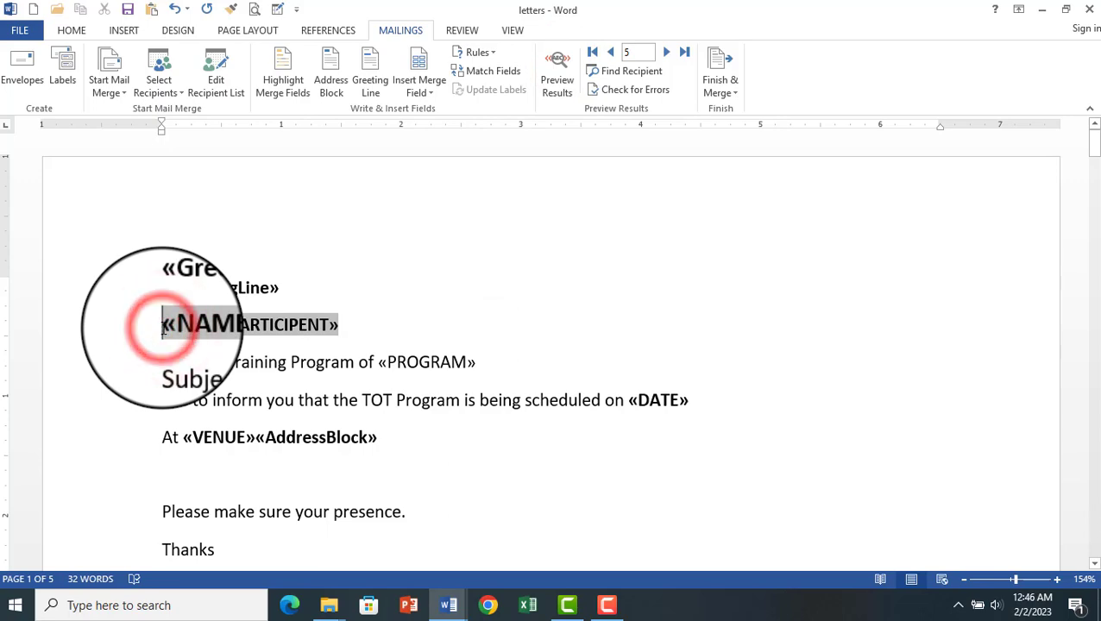
pyautogui.click(505, 71)
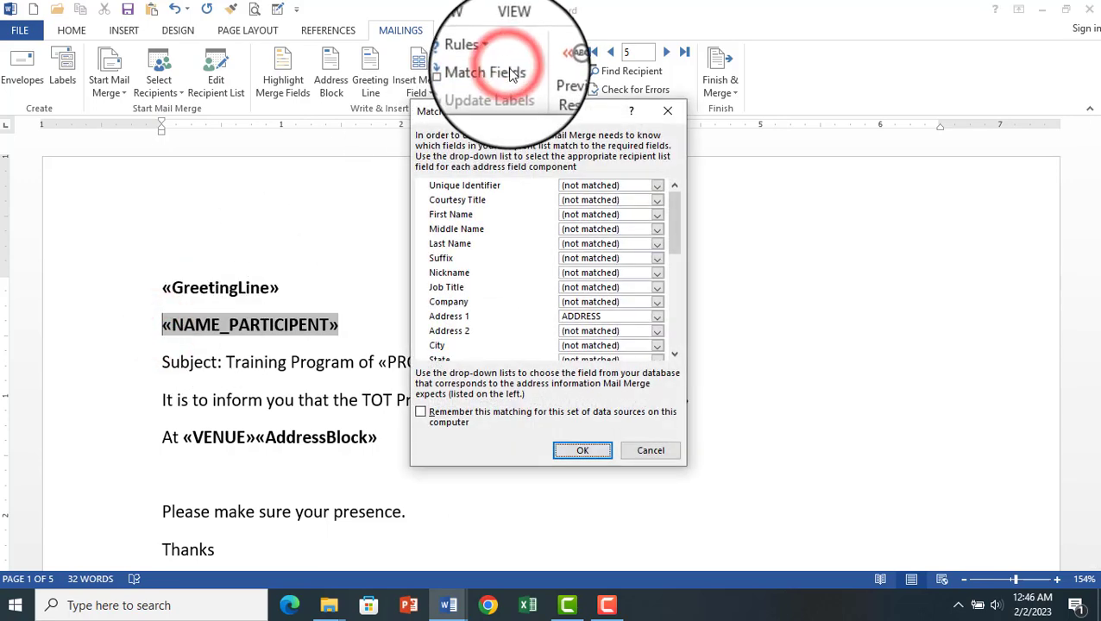
pyautogui.click(647, 450)
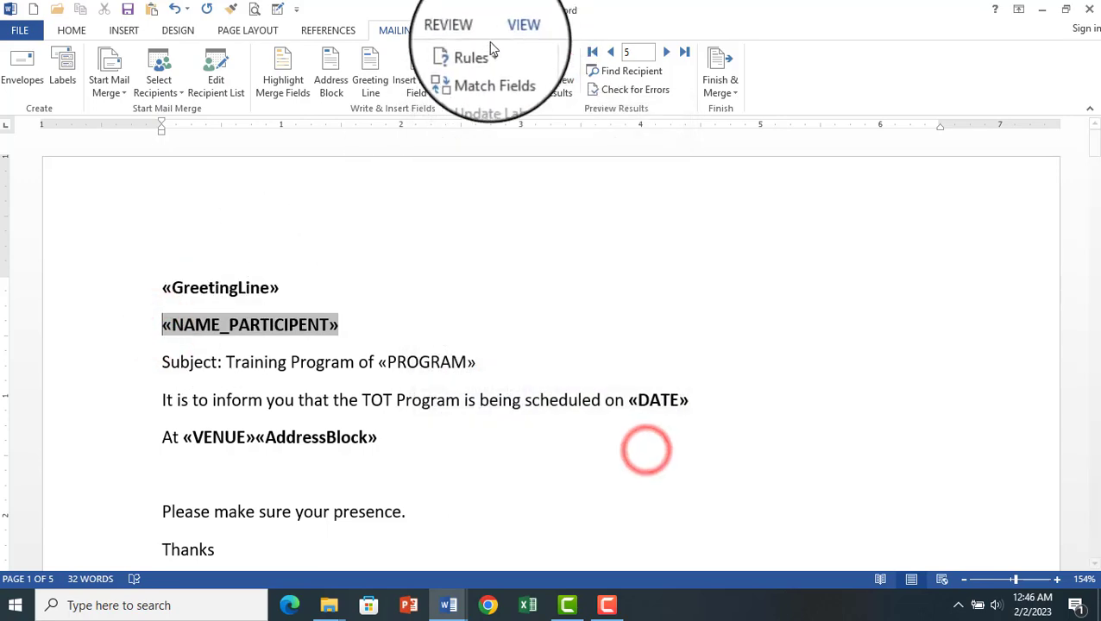
# - Insert a Skip Record If rule before the participant name field to skip the participant named in the current record's preview
pyautogui.click(490, 47)
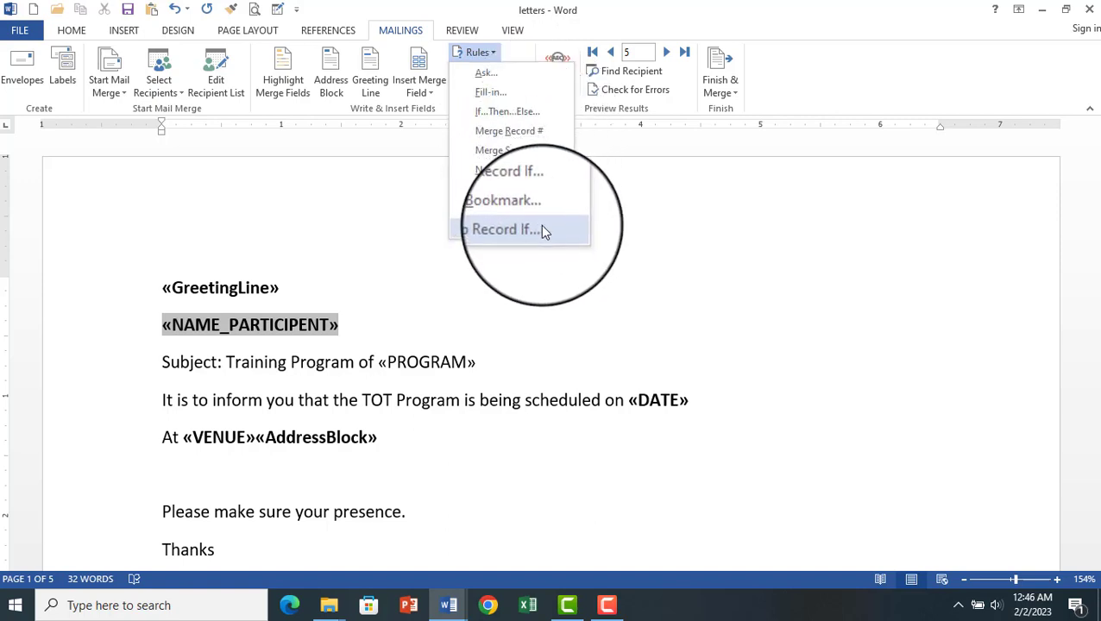
pyautogui.click(682, 227)
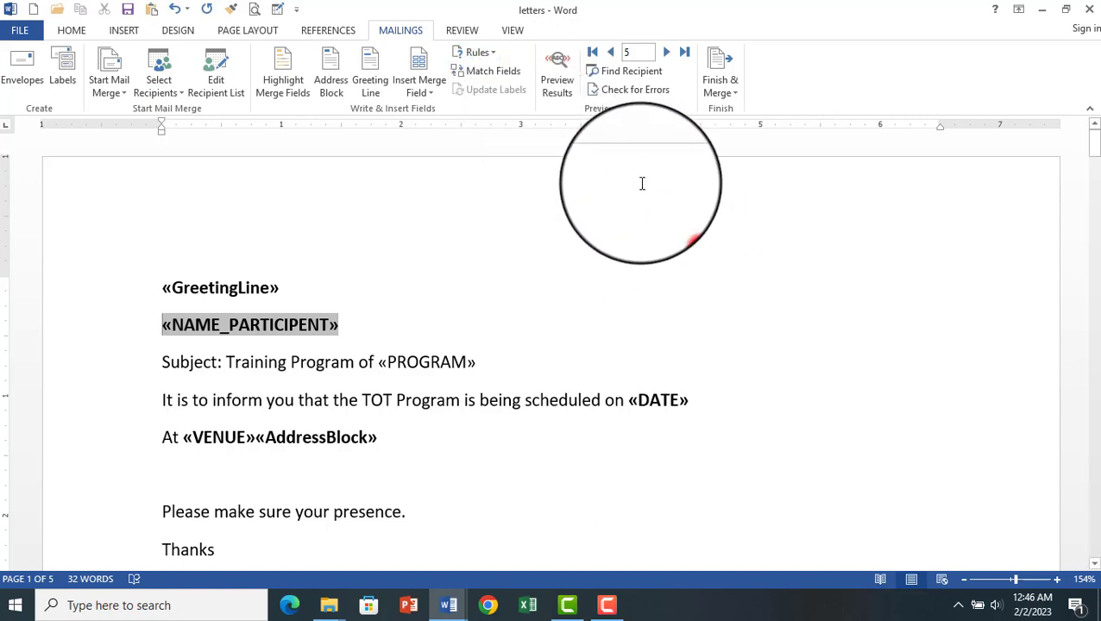
pyautogui.click(565, 86)
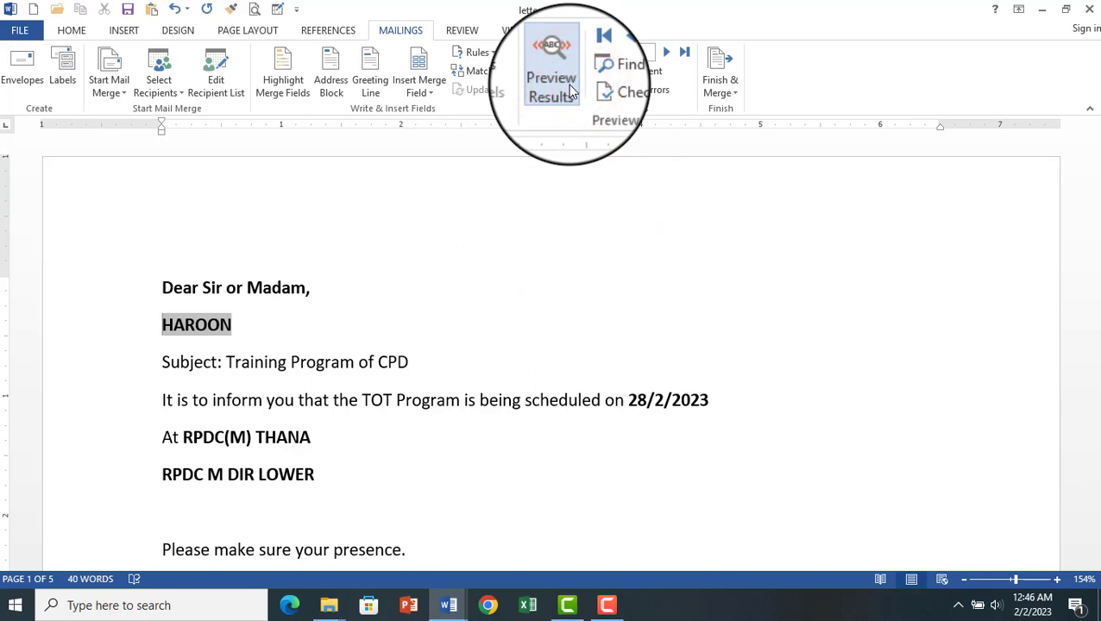
pyautogui.click(568, 84)
pyautogui.click(478, 54)
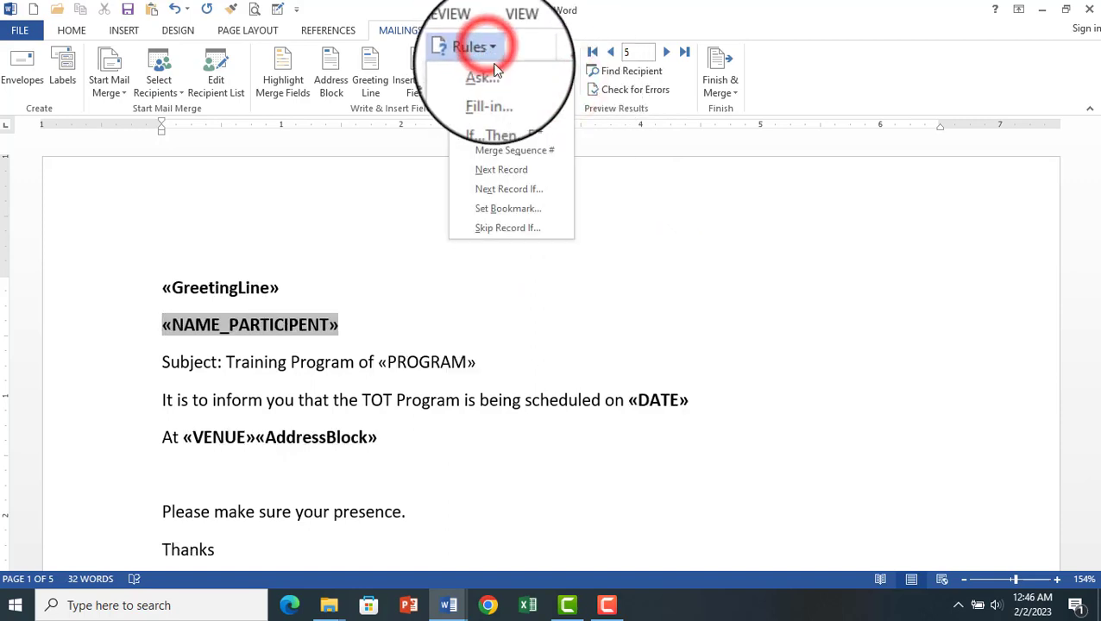
pyautogui.click(518, 227)
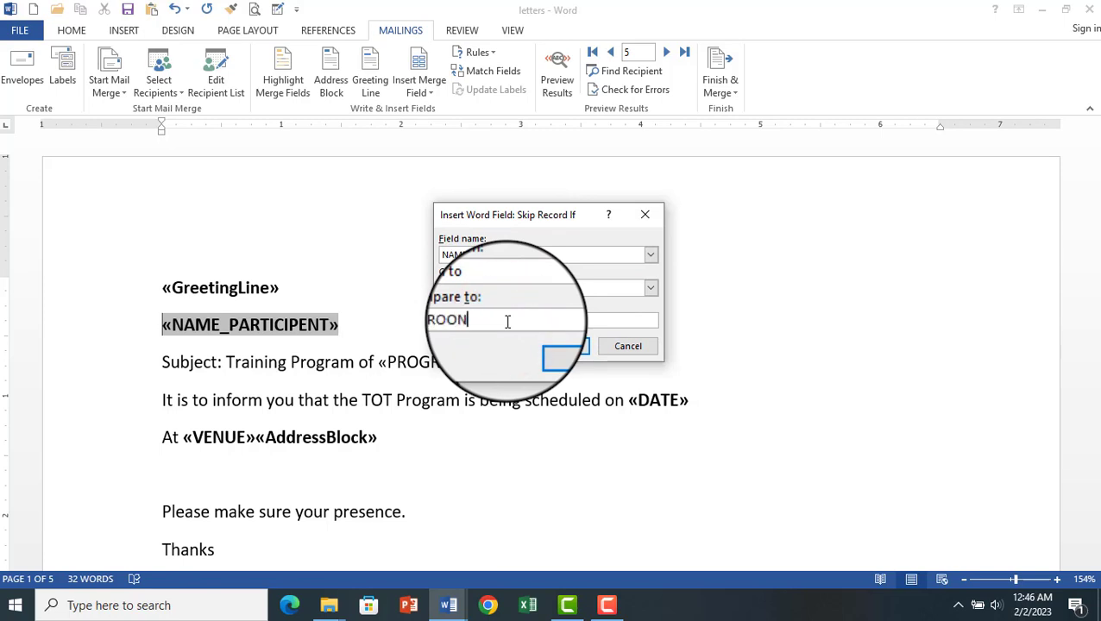
pyautogui.click(578, 348)
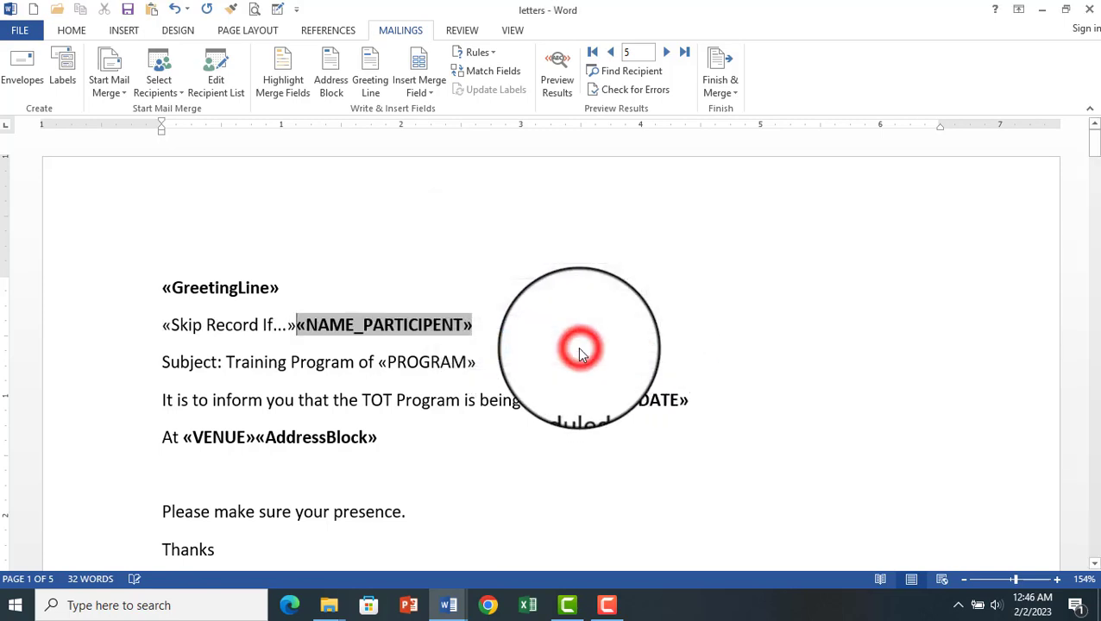
pyautogui.click(577, 349)
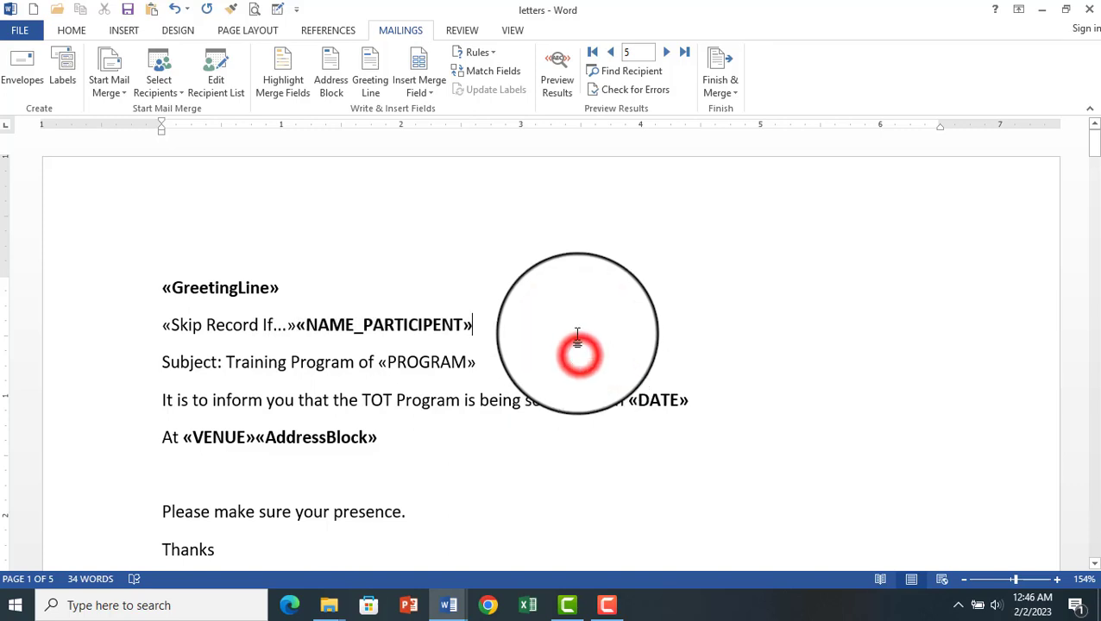
# - Preview the current record, switch back to the merge fields, and merge all records into a new document of individual letters
pyautogui.click(561, 90)
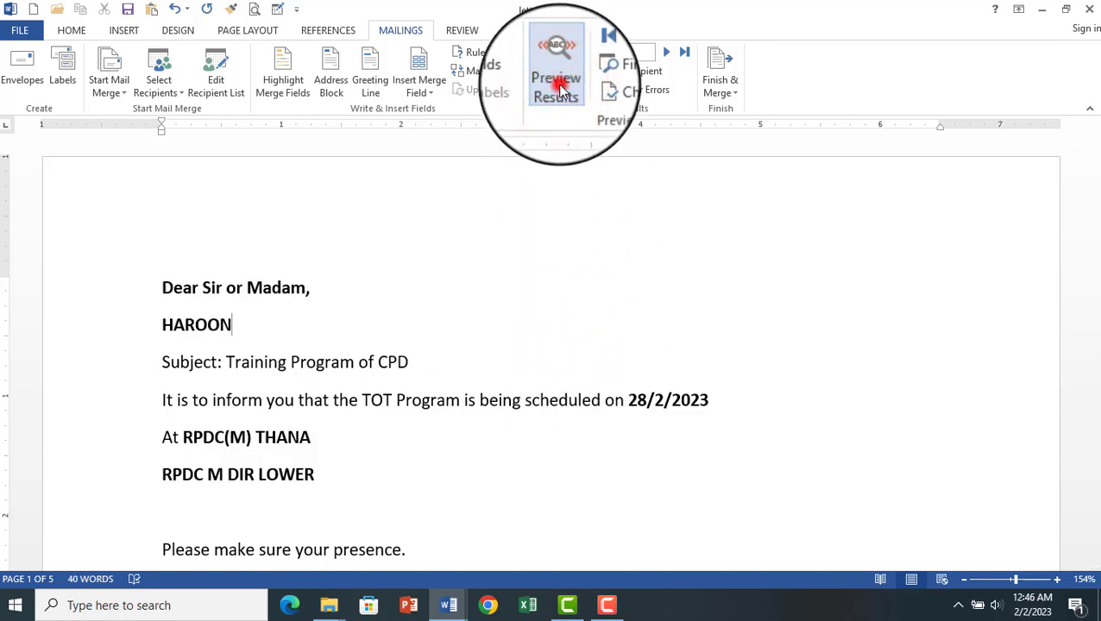
pyautogui.click(559, 86)
pyautogui.click(721, 84)
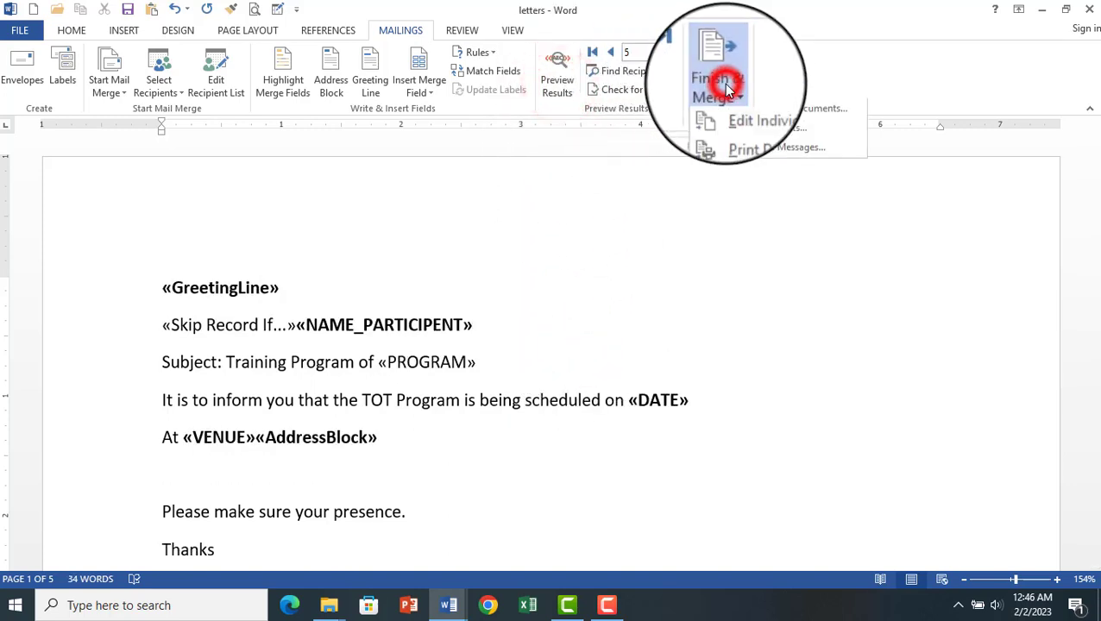
pyautogui.click(763, 107)
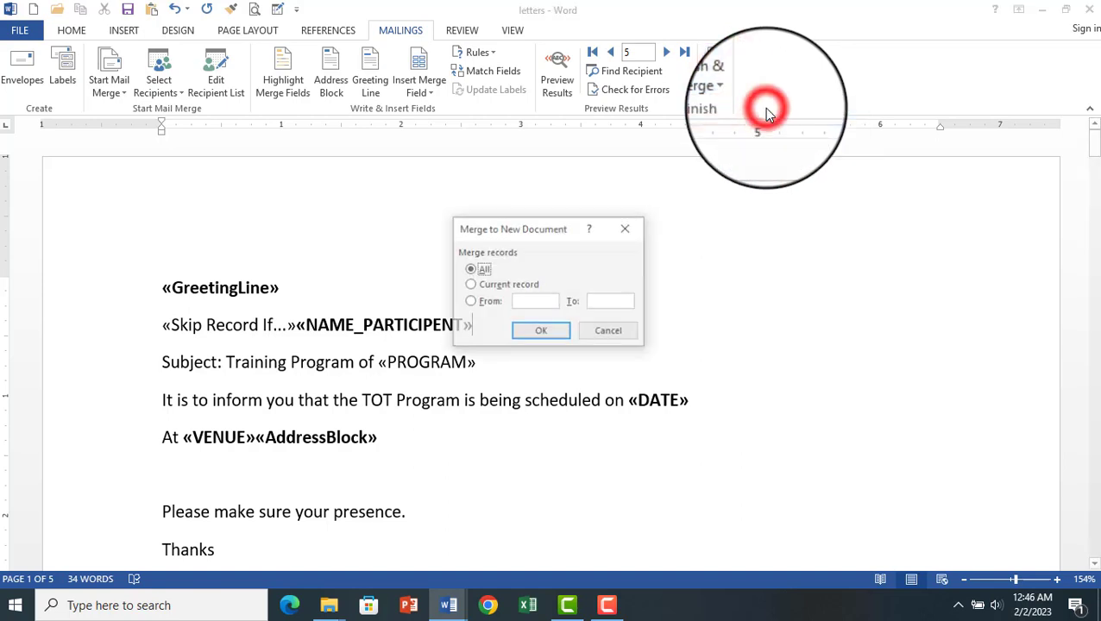
pyautogui.click(547, 332)
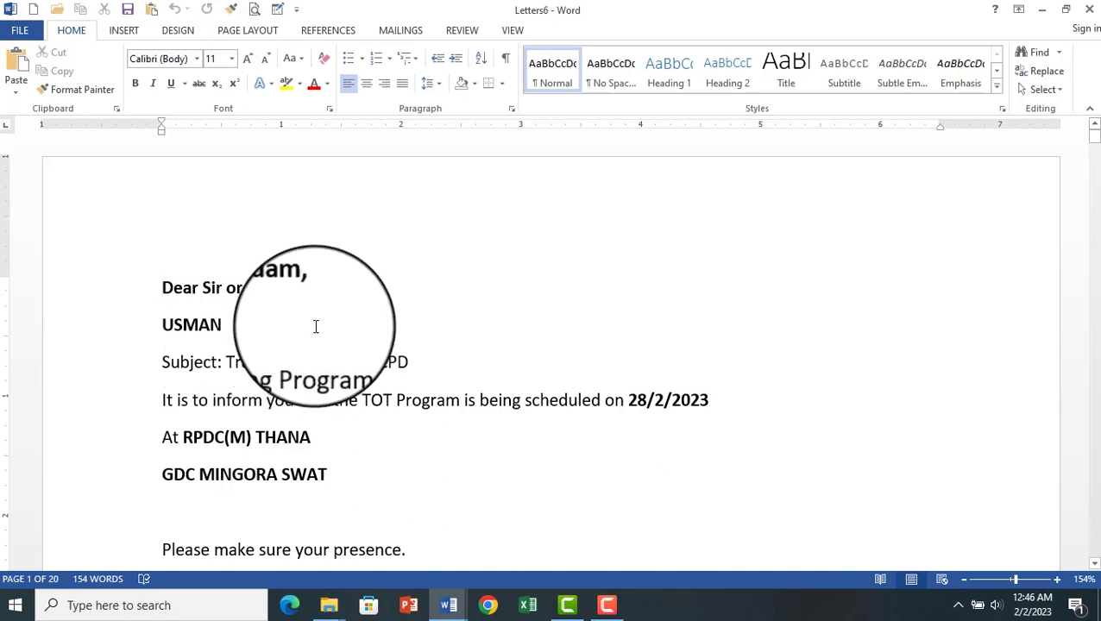
# - Examine the merged letters page by page to check which participants are included
pyautogui.scroll(-15, 316, 326)
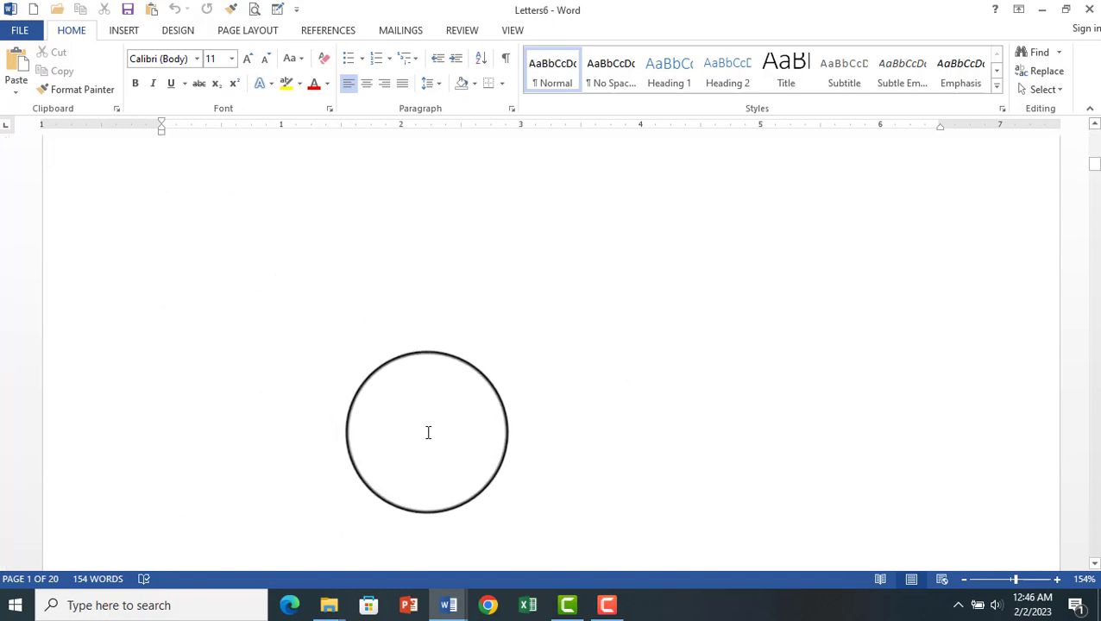
pyautogui.scroll(-8, 428, 433)
pyautogui.scroll(-8, 436, 436)
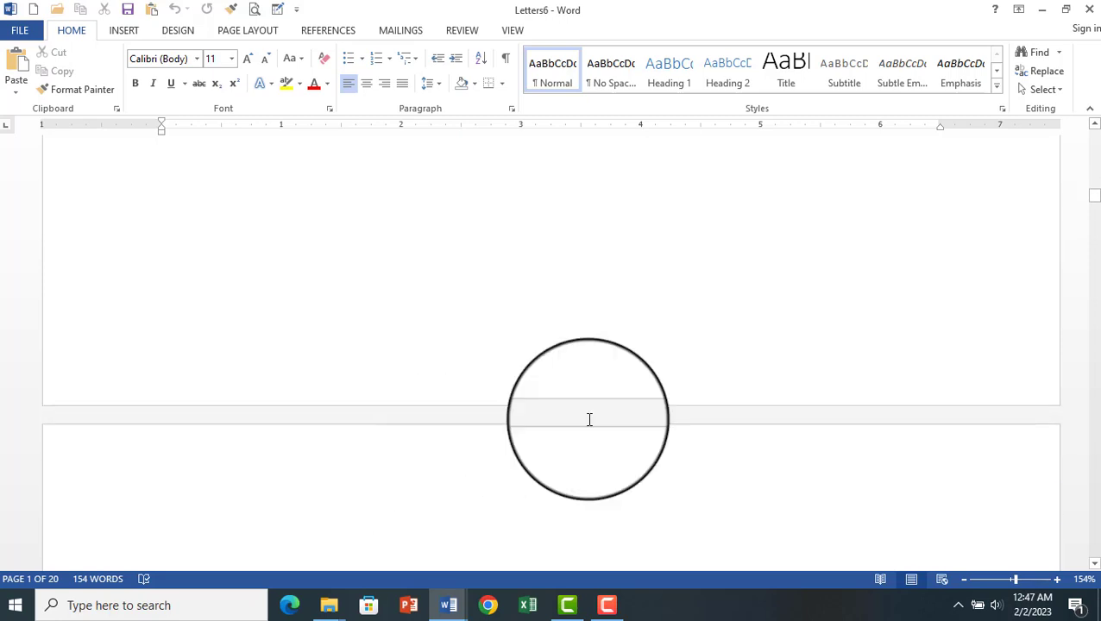
pyautogui.moveTo(1096, 208); pyautogui.dragTo(1093, 238)
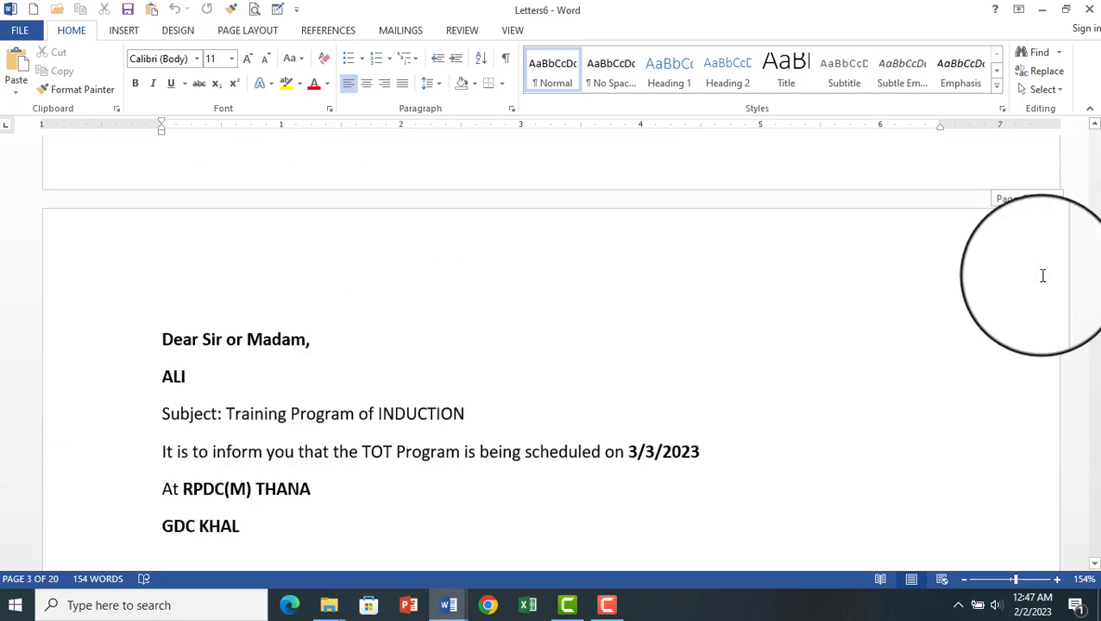
pyautogui.scroll(-5, 400, 412)
pyautogui.scroll(-4, 462, 454)
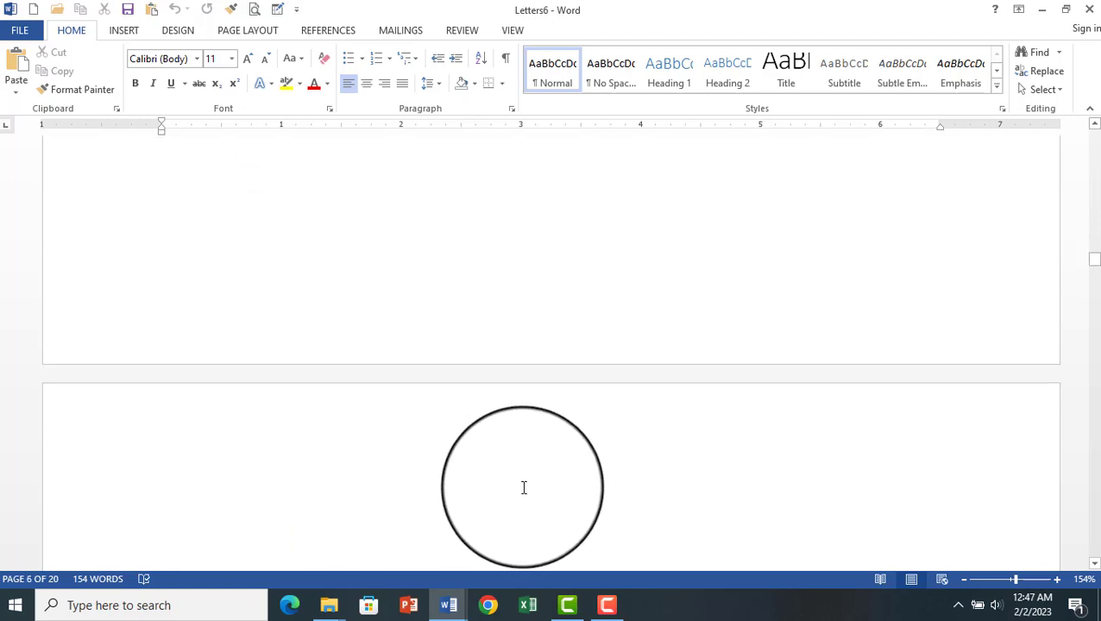
pyautogui.scroll(-3, 531, 486)
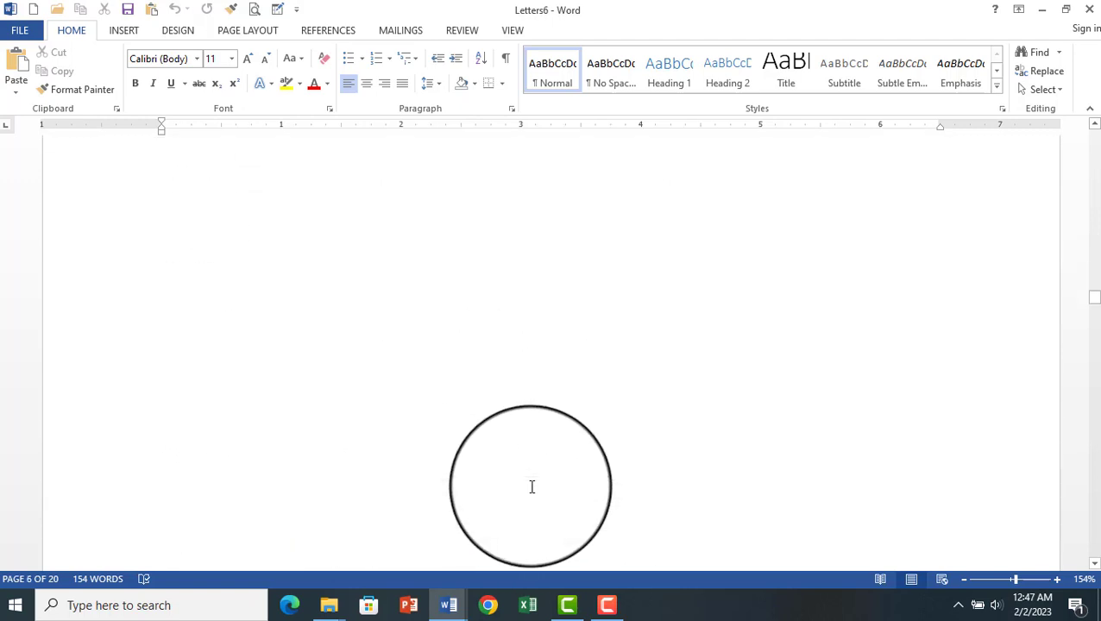
pyautogui.scroll(-4, 532, 487)
pyautogui.scroll(-3, 532, 487)
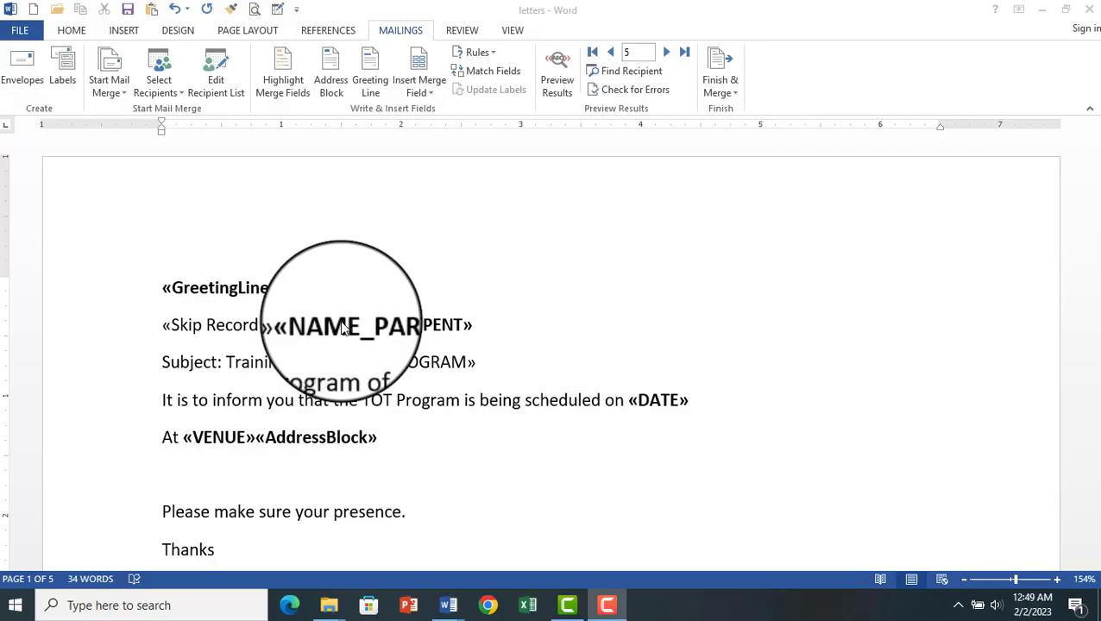
# - In the letters main document, compare the merge fields with the preview of the current record
pyautogui.click(341, 325)
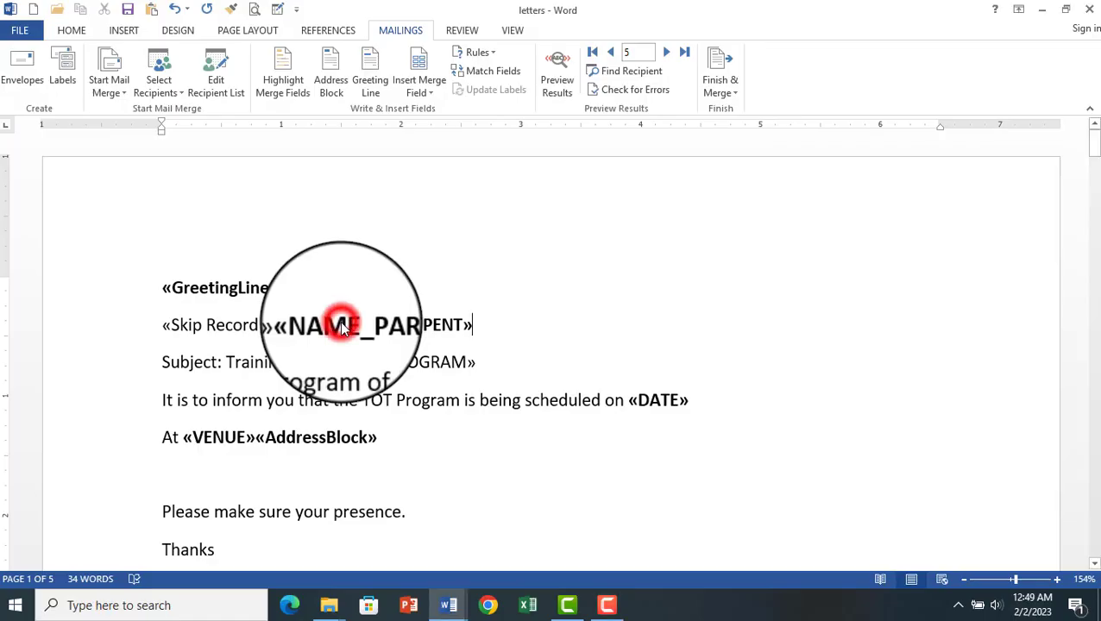
pyautogui.click(571, 95)
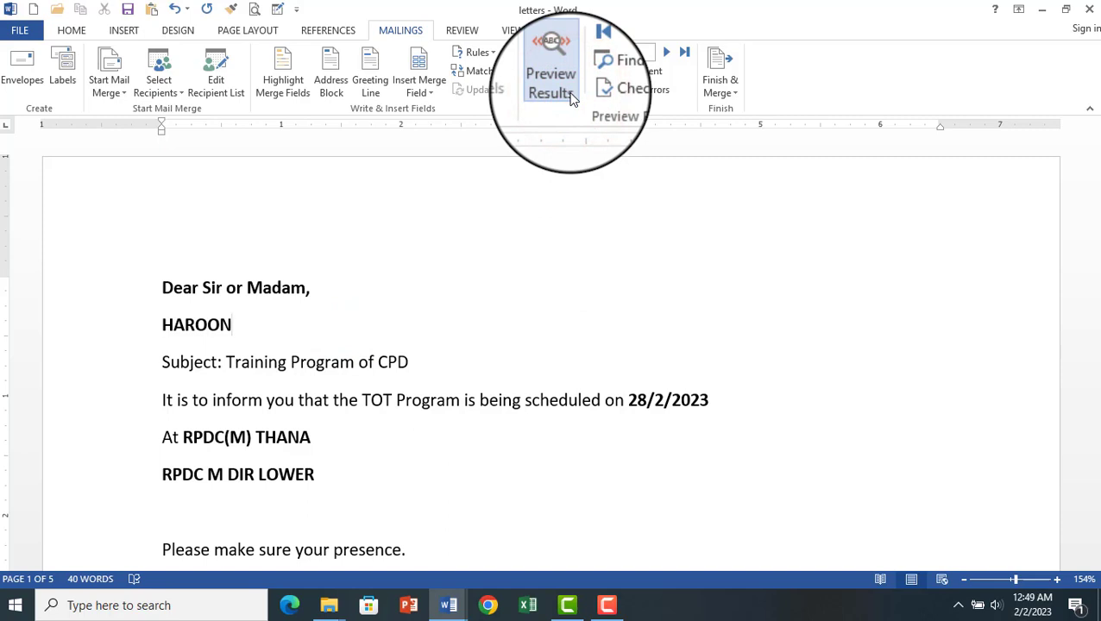
pyautogui.click(571, 95)
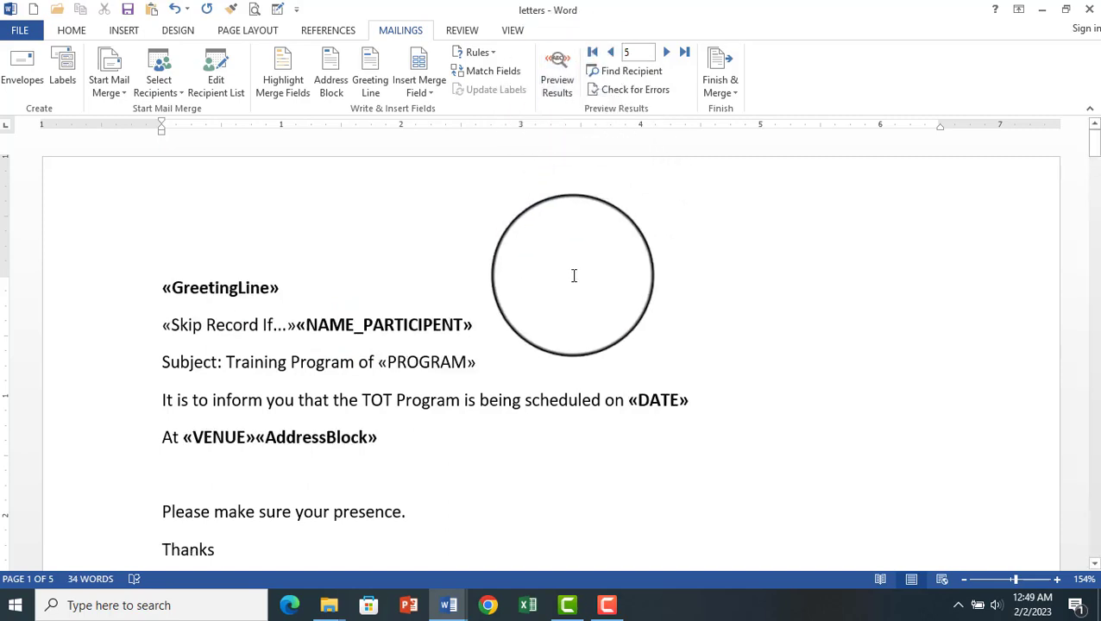
pyautogui.click(557, 93)
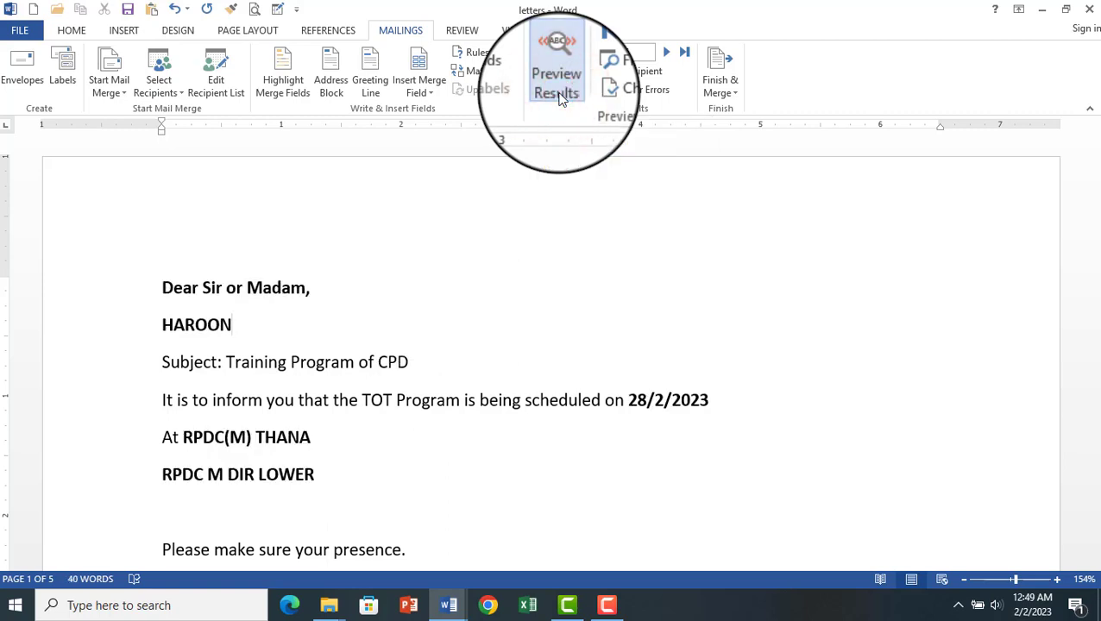
pyautogui.click(559, 97)
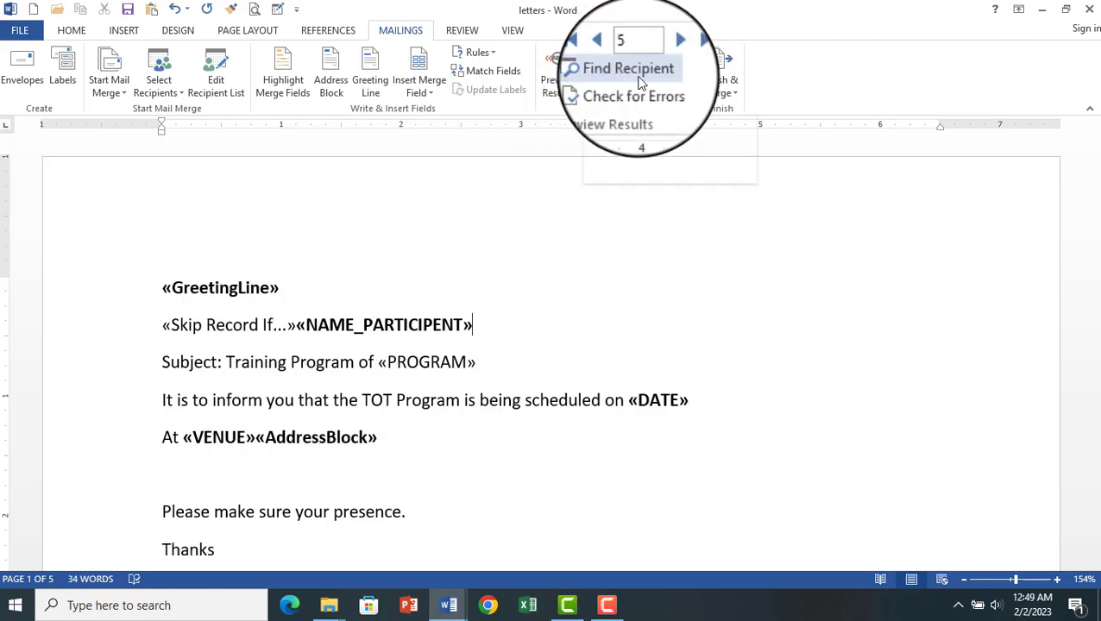
# - Look at the recipient search and the output options for finishing the merge
pyautogui.click(640, 79)
pyautogui.click(637, 324)
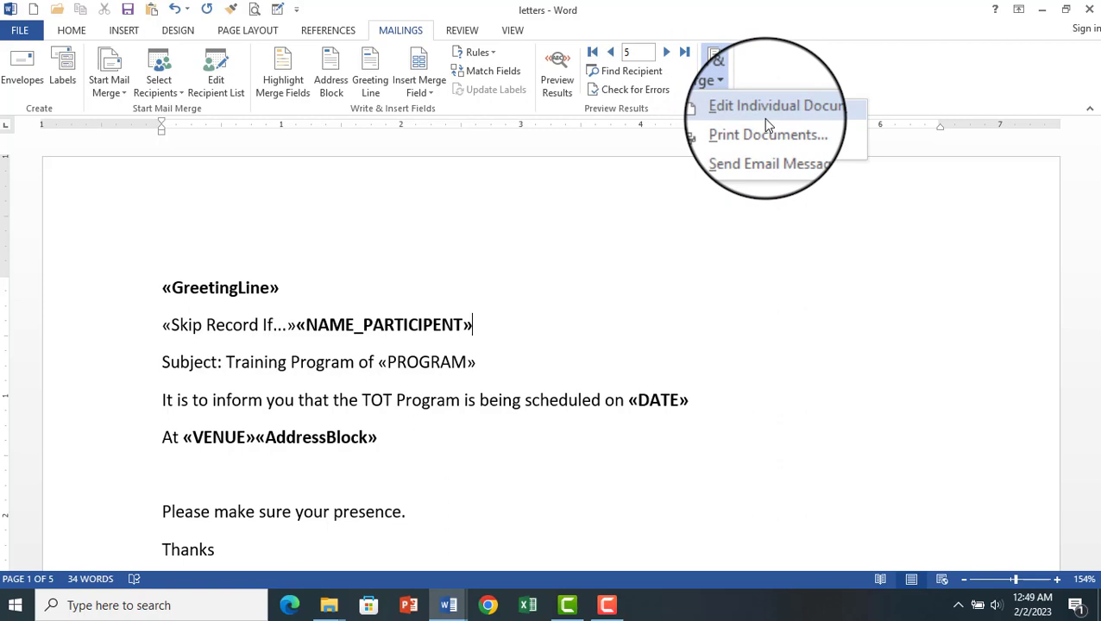
pyautogui.click(533, 372)
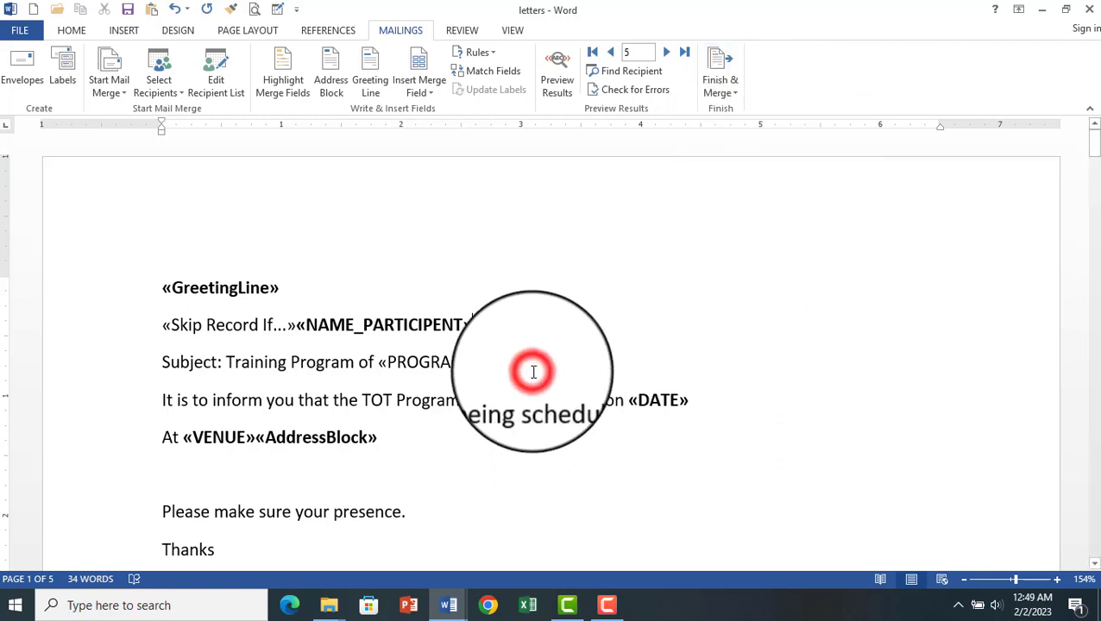